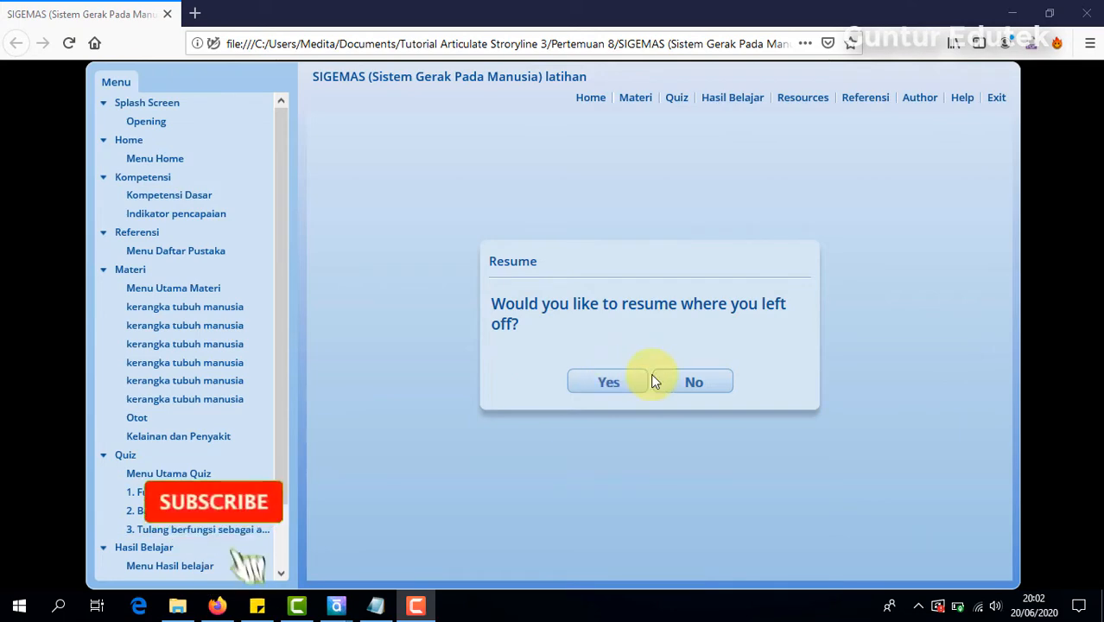
Step: Resume the SIGEMAS course and generate the printable quiz results from its Hasil Belajar page, entering the learner's full name
click(618, 383)
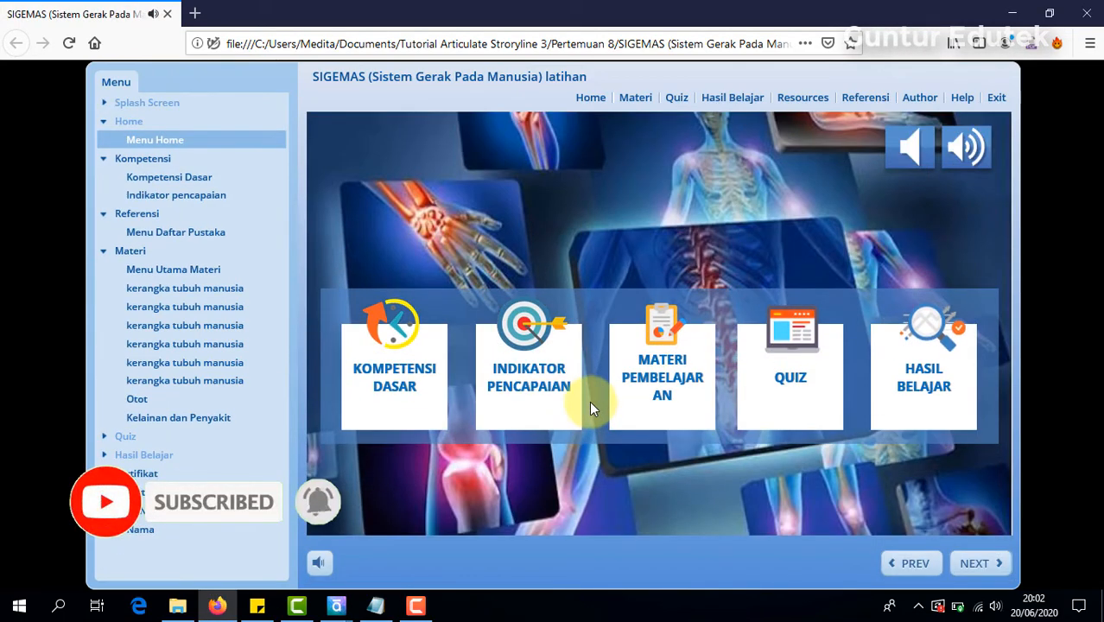
click(922, 402)
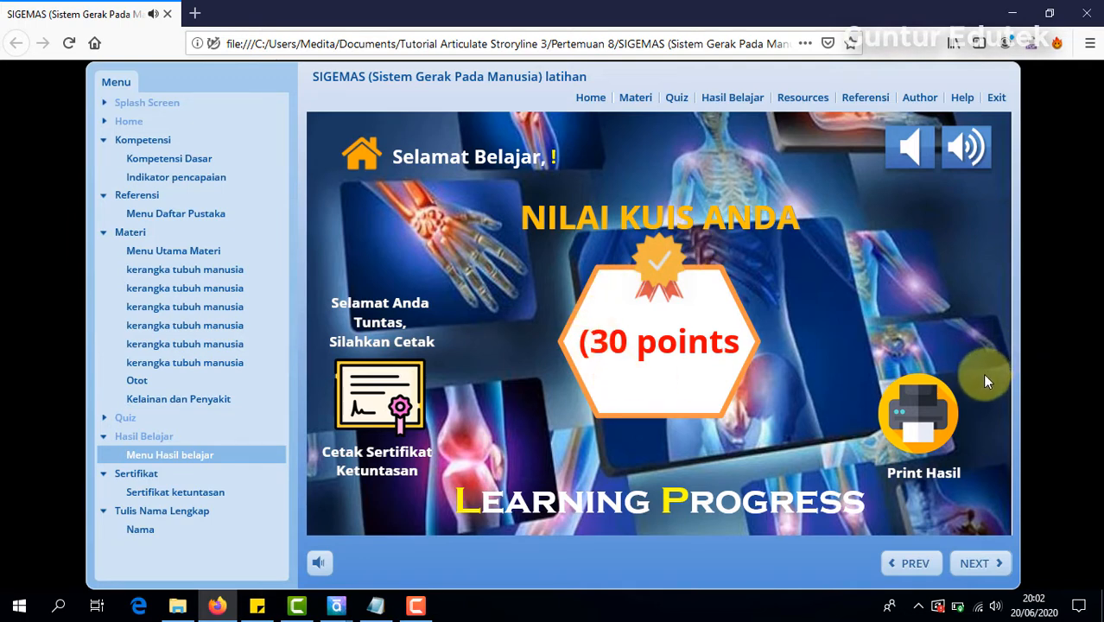
click(922, 416)
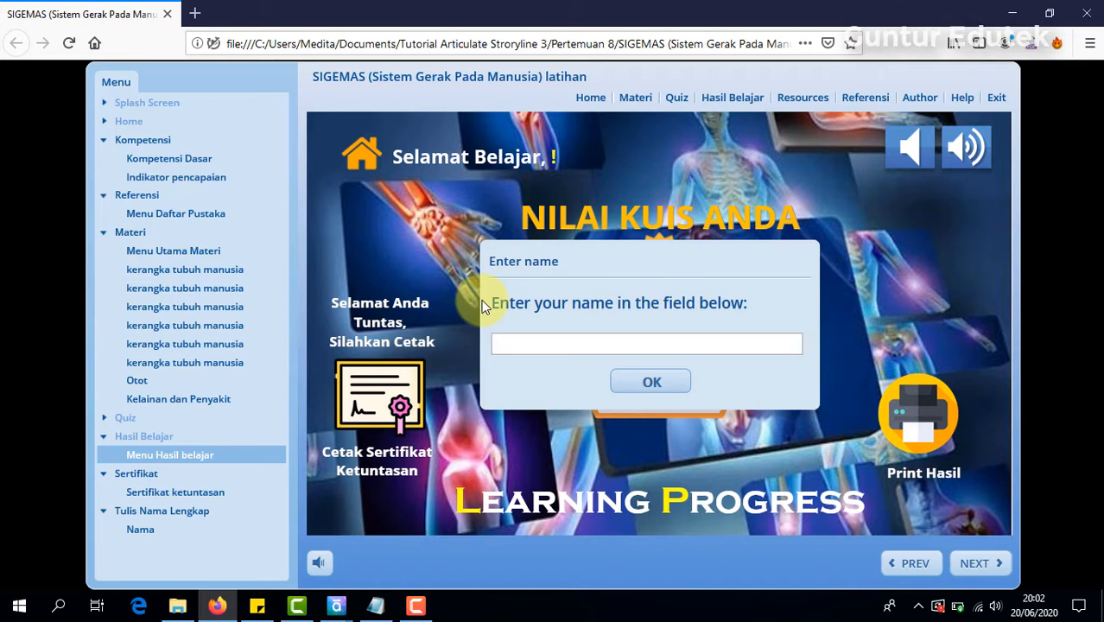
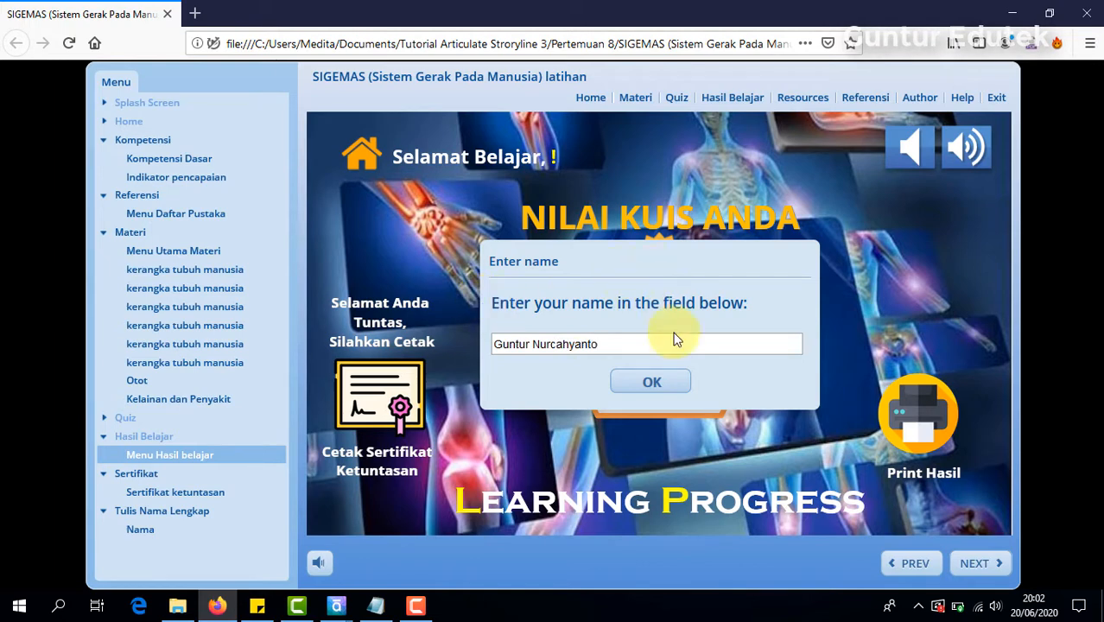
click(671, 382)
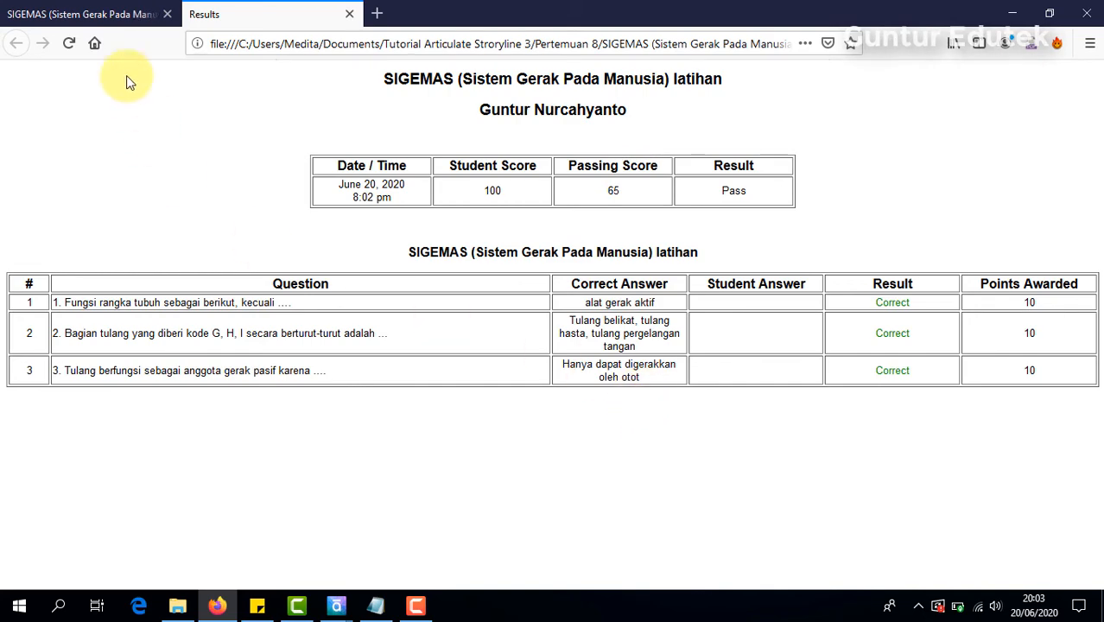
Step: Back in the course, request the Sertifikat Ketuntasan and submit the learner's full name to display it
click(109, 15)
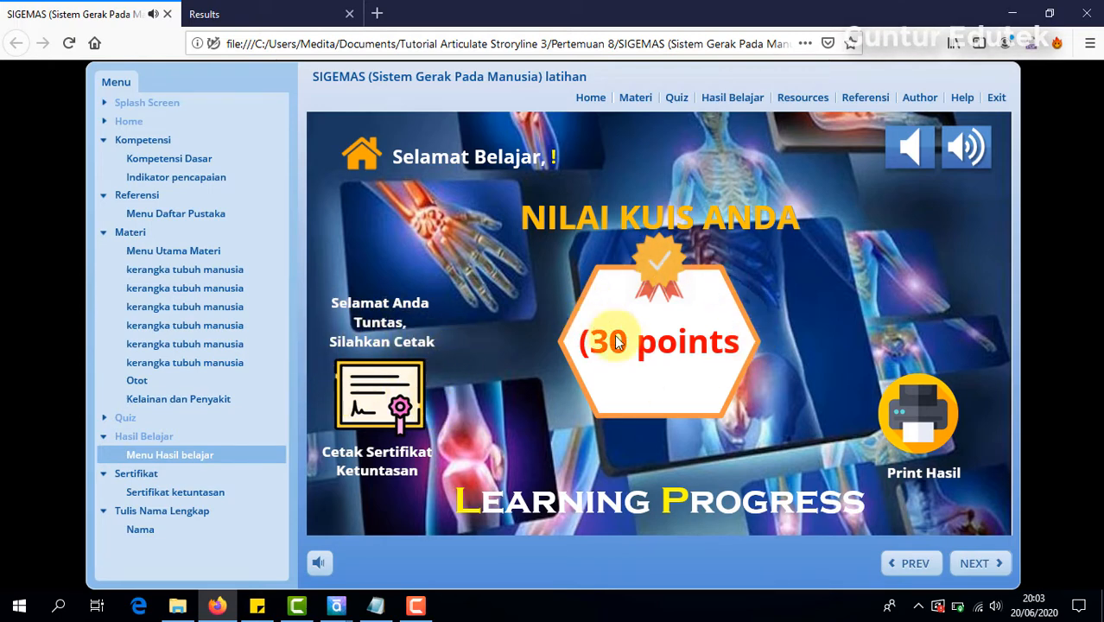
click(374, 402)
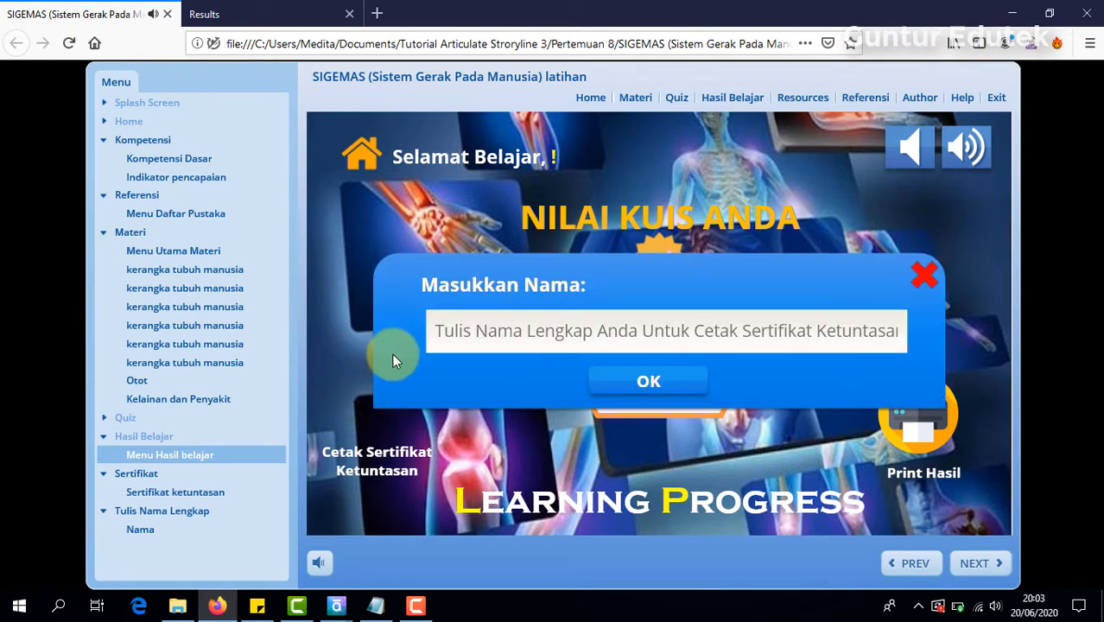
click(661, 326)
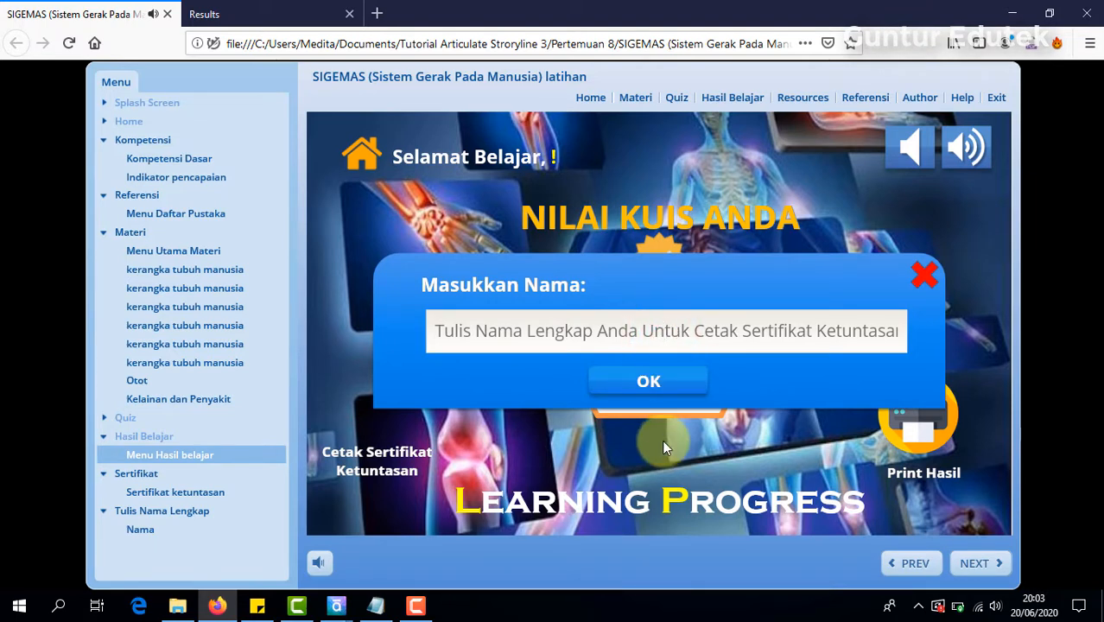
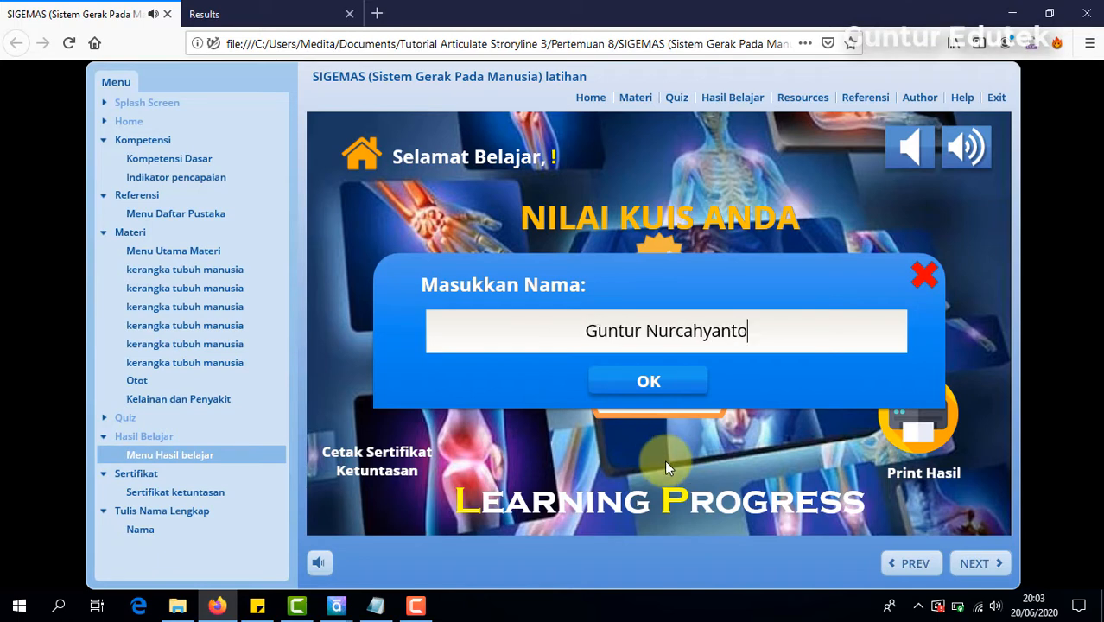
click(651, 378)
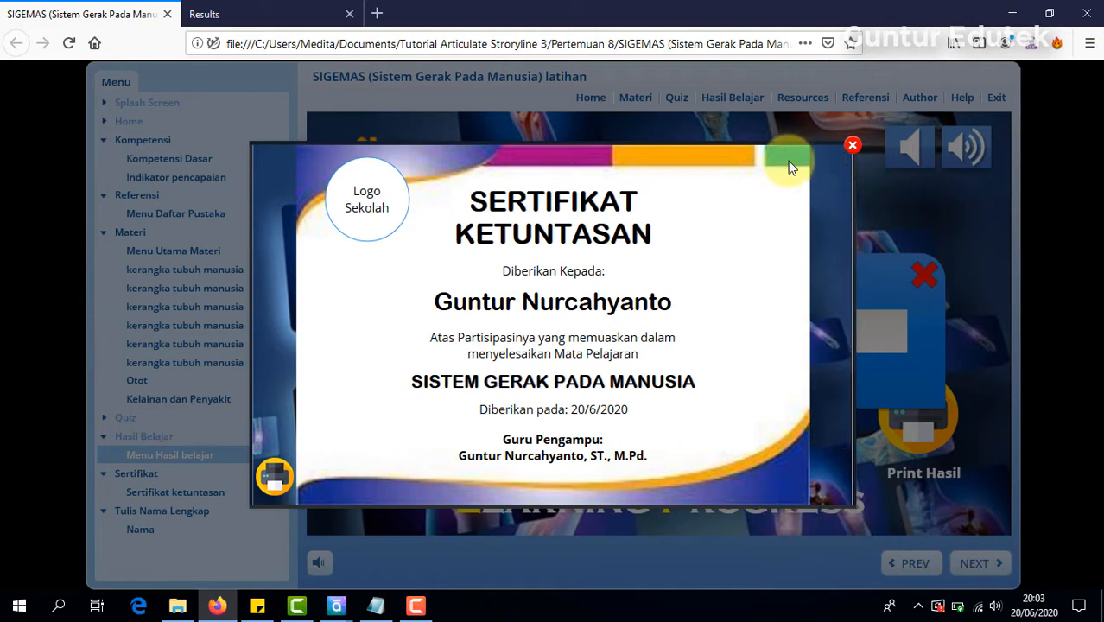
Step: Print the certificate with Microsoft Print to PDF, saving it to the Desktop as Sertifikat Ketuntasan.pdf and replacing the existing file
click(276, 489)
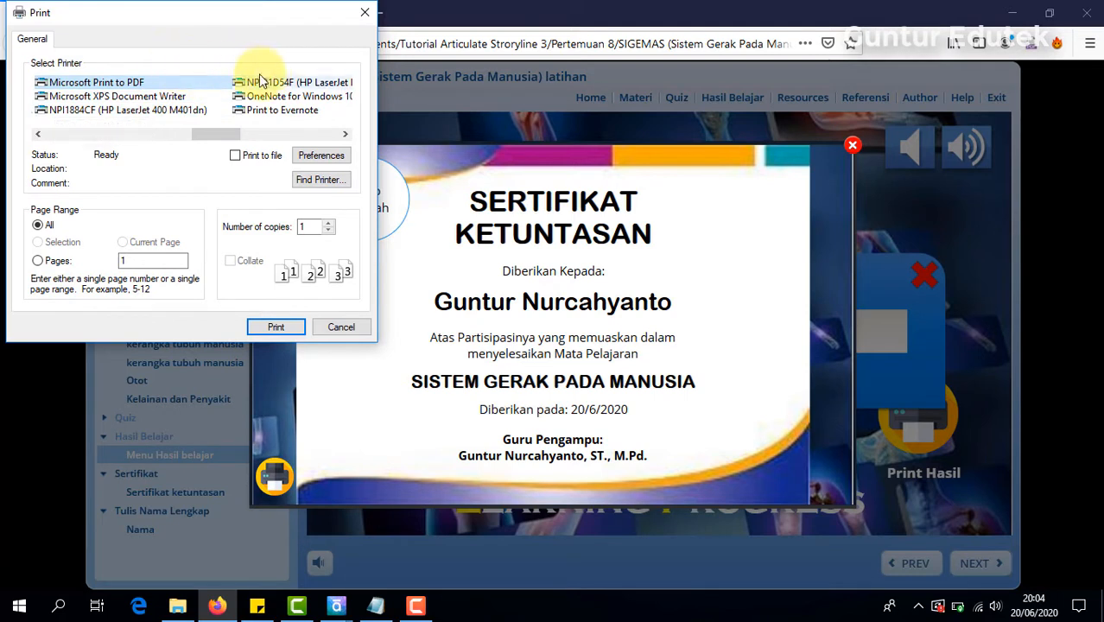
click(130, 84)
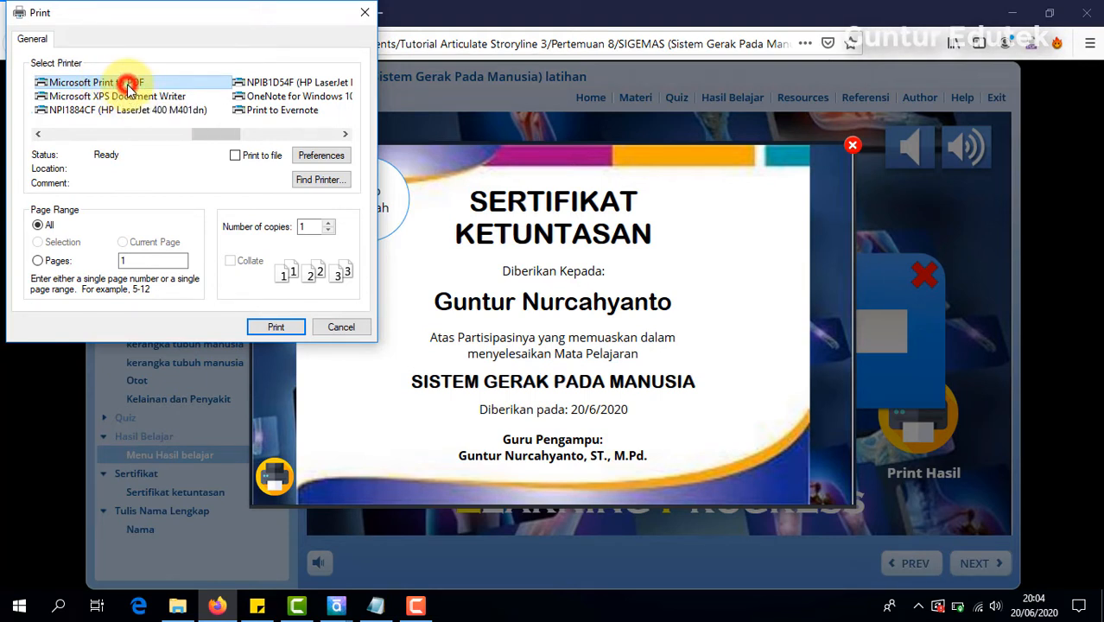
click(164, 83)
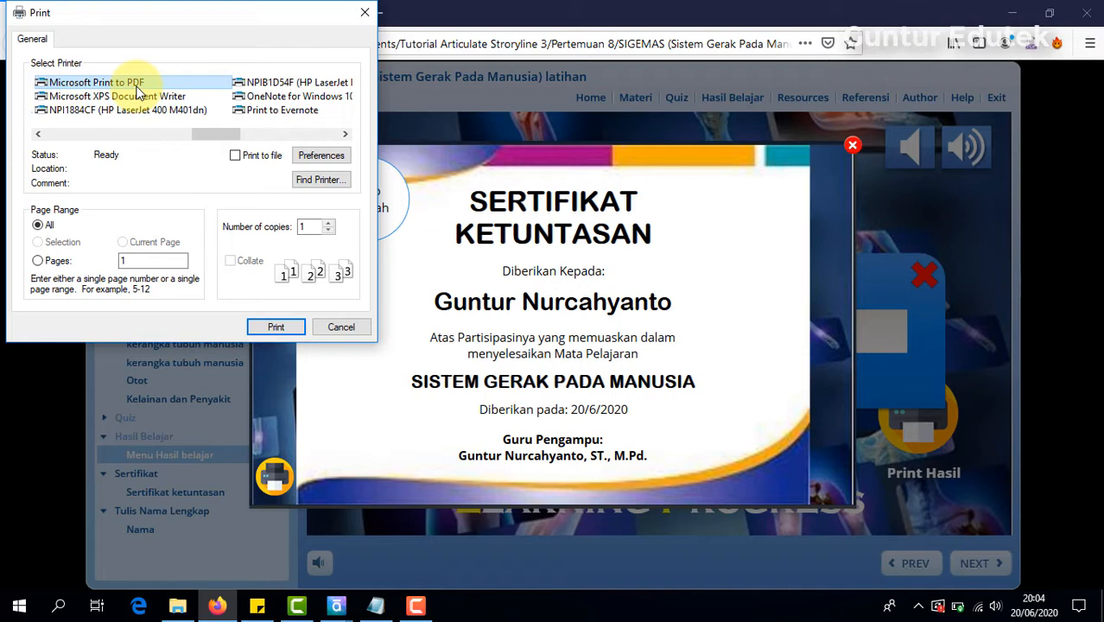
click(278, 326)
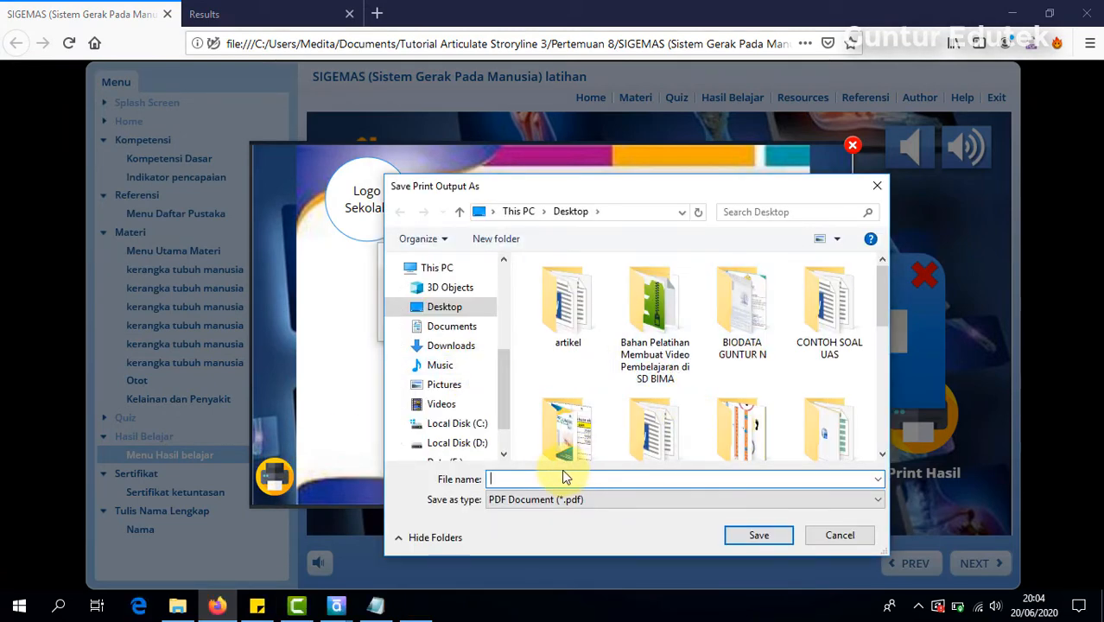
text(Sertifikat)
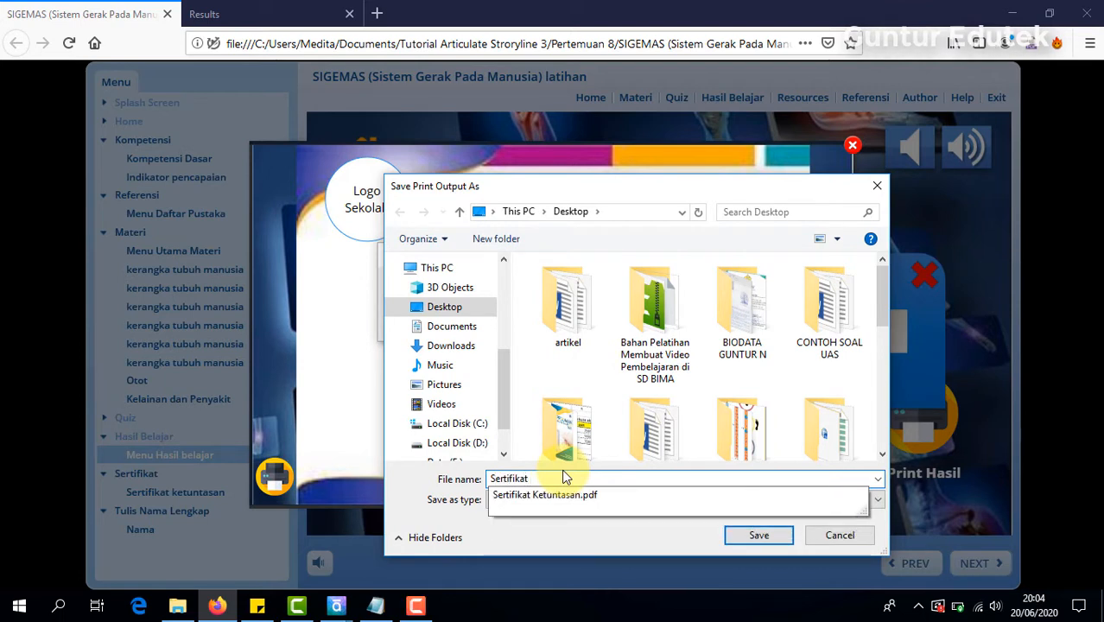
key(Down)
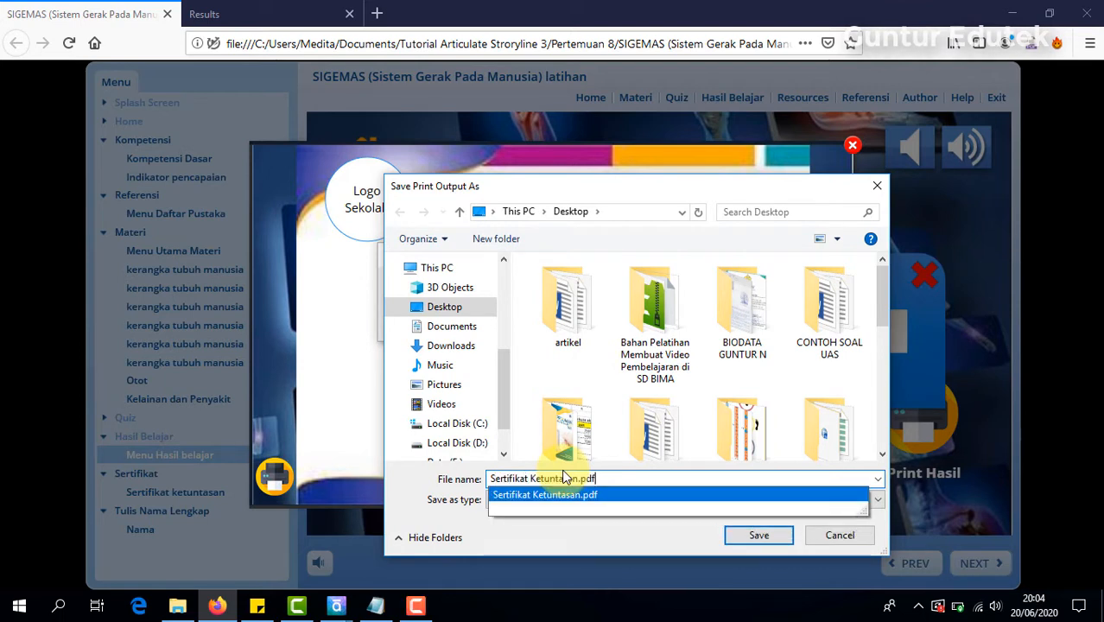
click(767, 533)
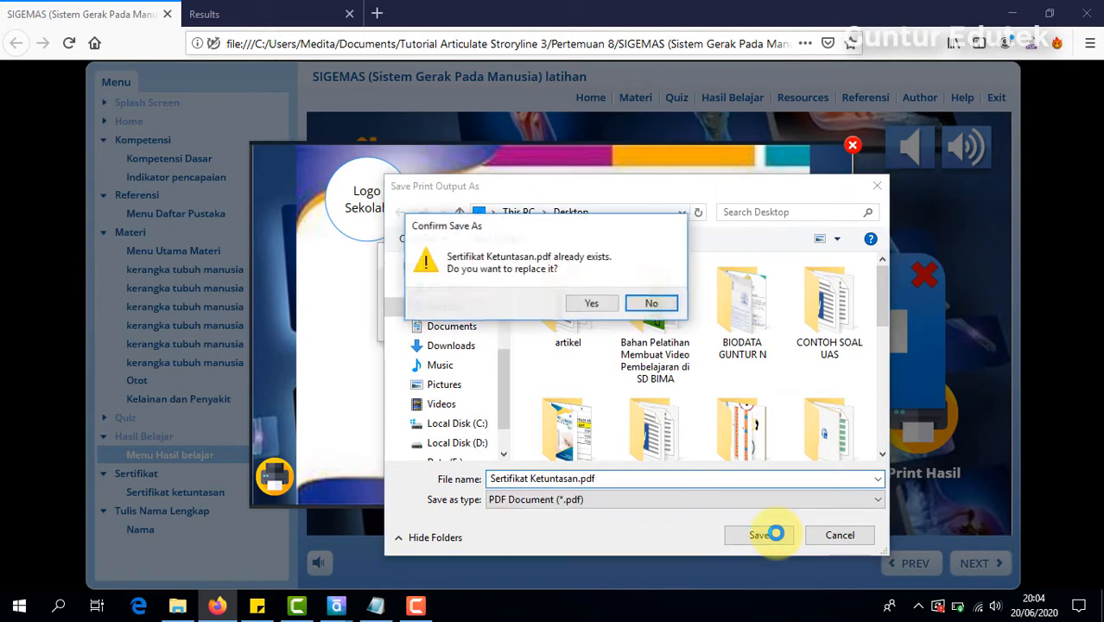
click(592, 303)
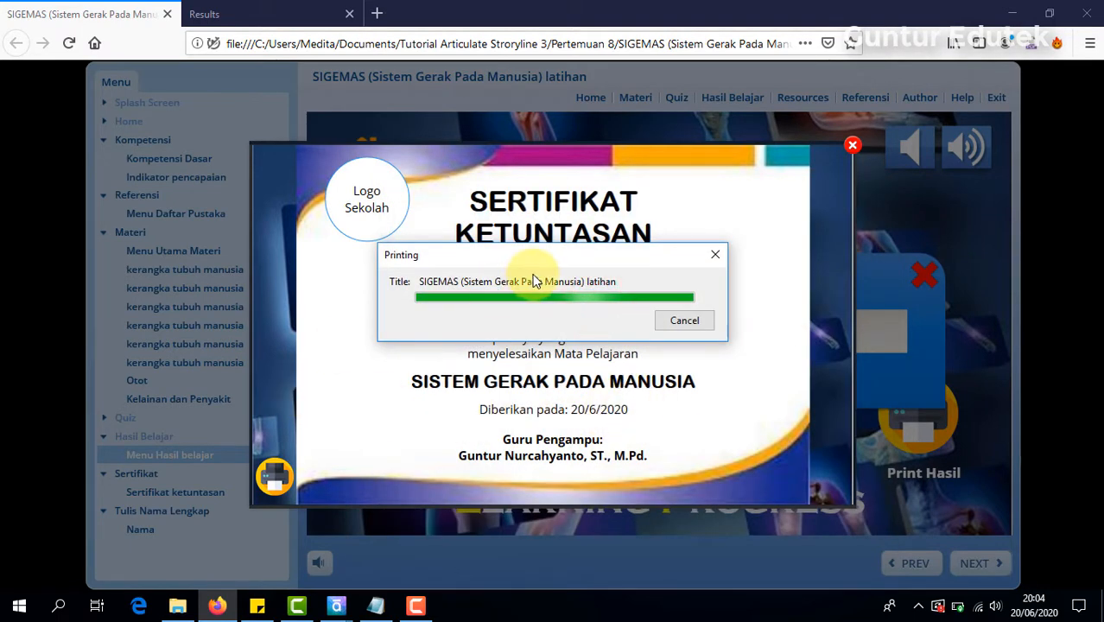
Step: Open Sertifikat Ketuntasan.pdf from the Desktop folder in File Explorer and examine the printed certificate
click(178, 604)
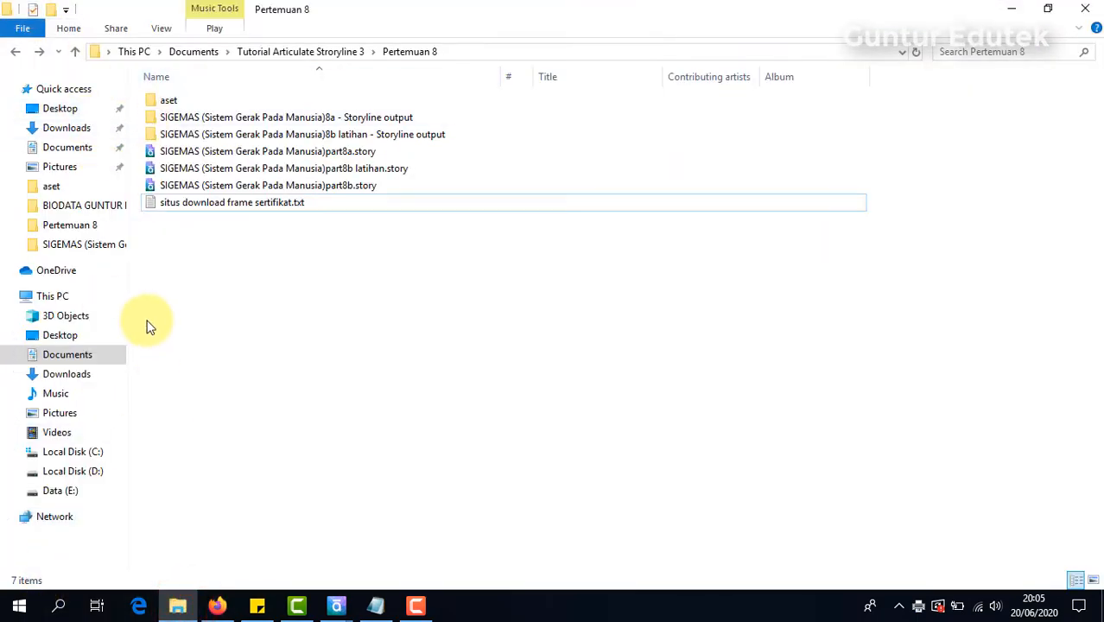
key(super+e)
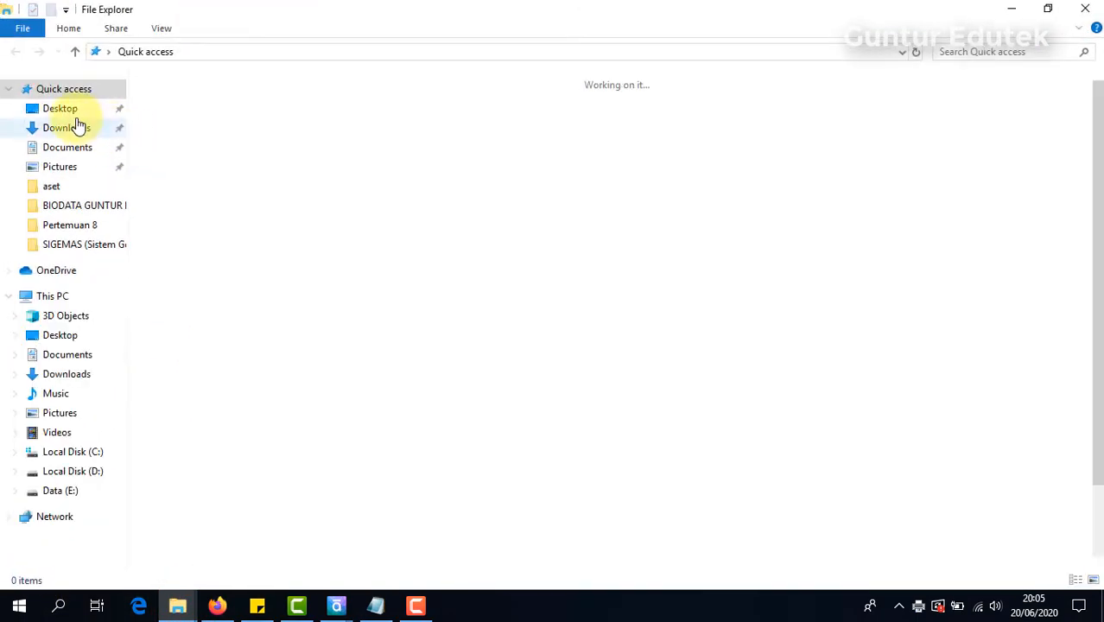
click(71, 113)
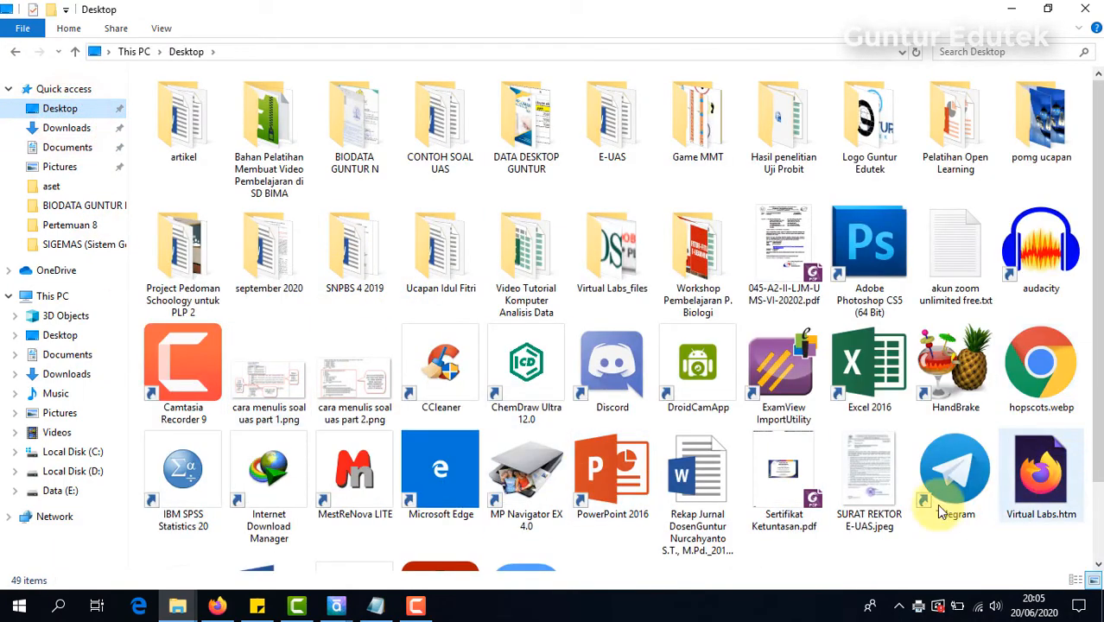
double_click(763, 508)
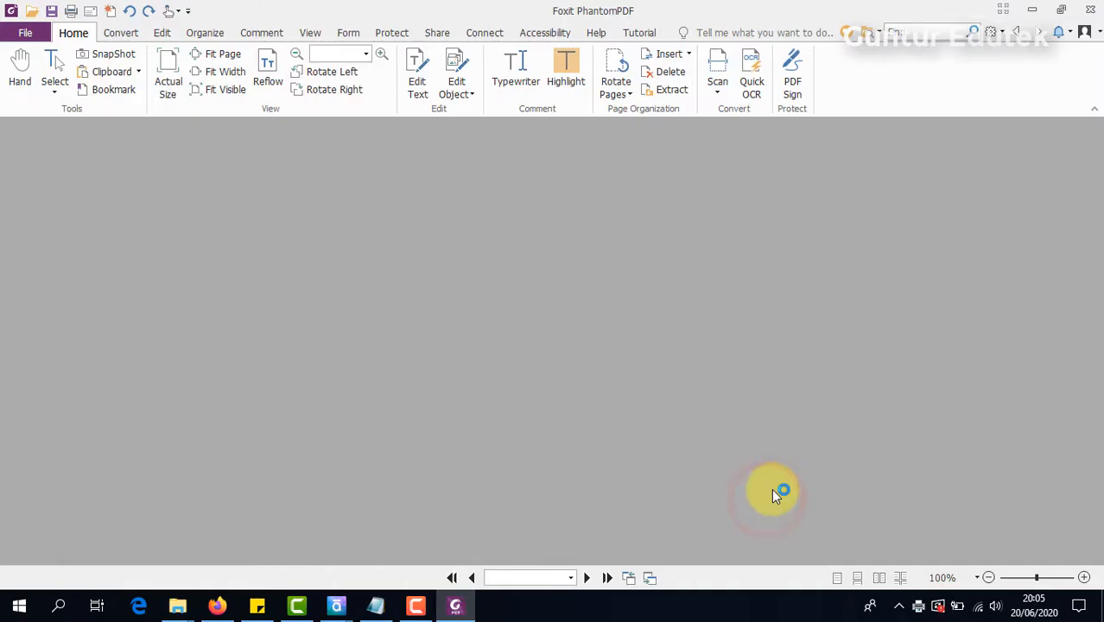
scroll(768, 413, down, 2)
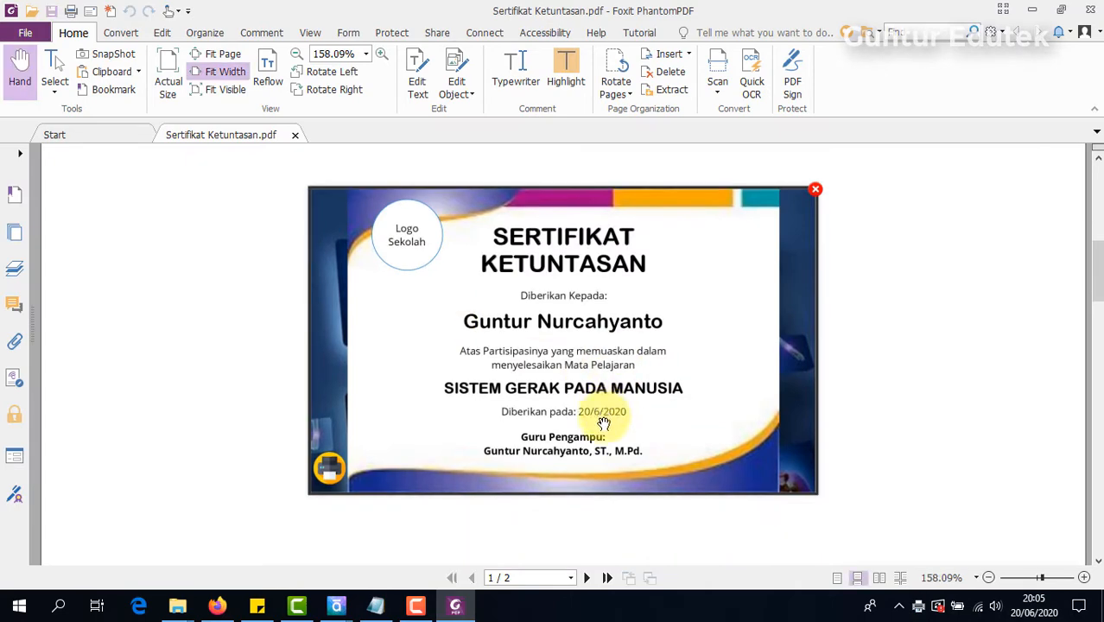
scroll(652, 432, up, 3)
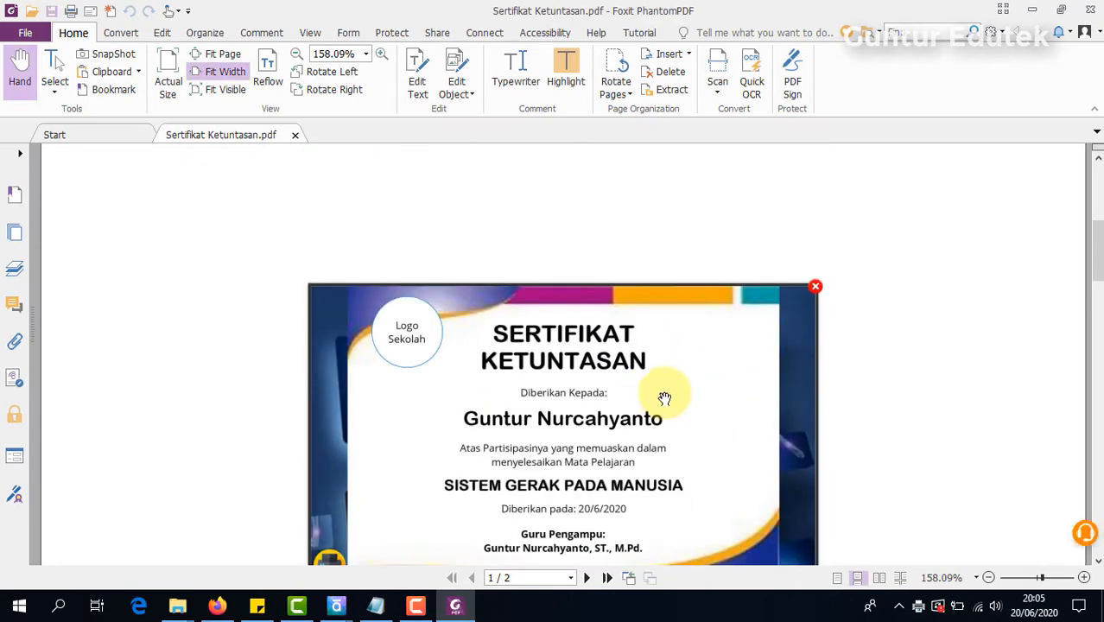
scroll(648, 363, down, 2)
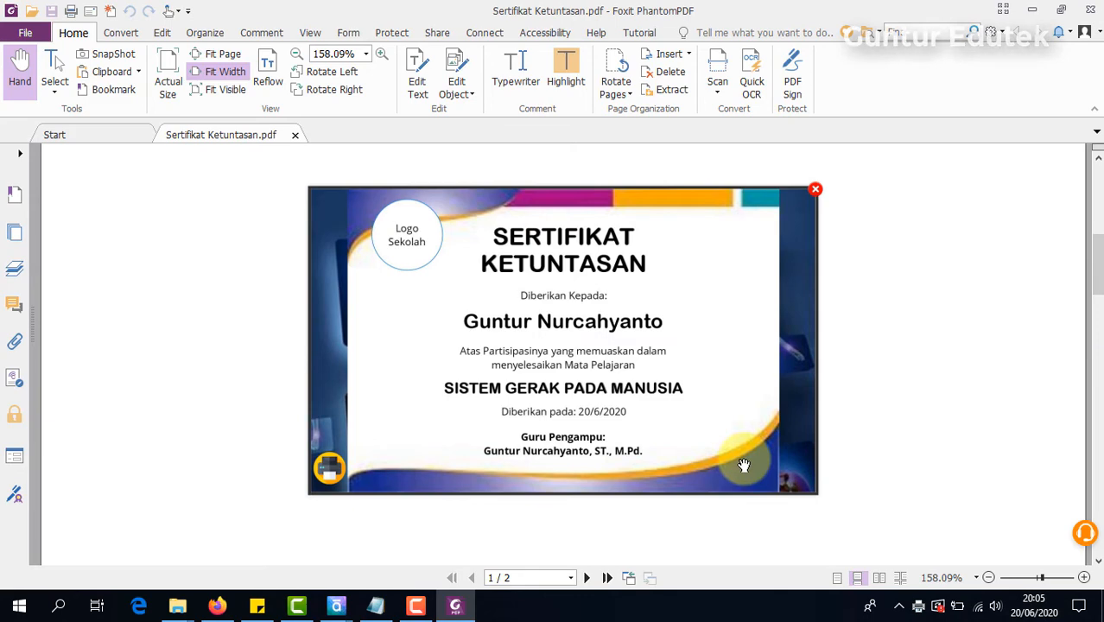
Step: Minimize the PDF viewer, return to the course in Firefox and close the certificate and its name prompt
click(1031, 9)
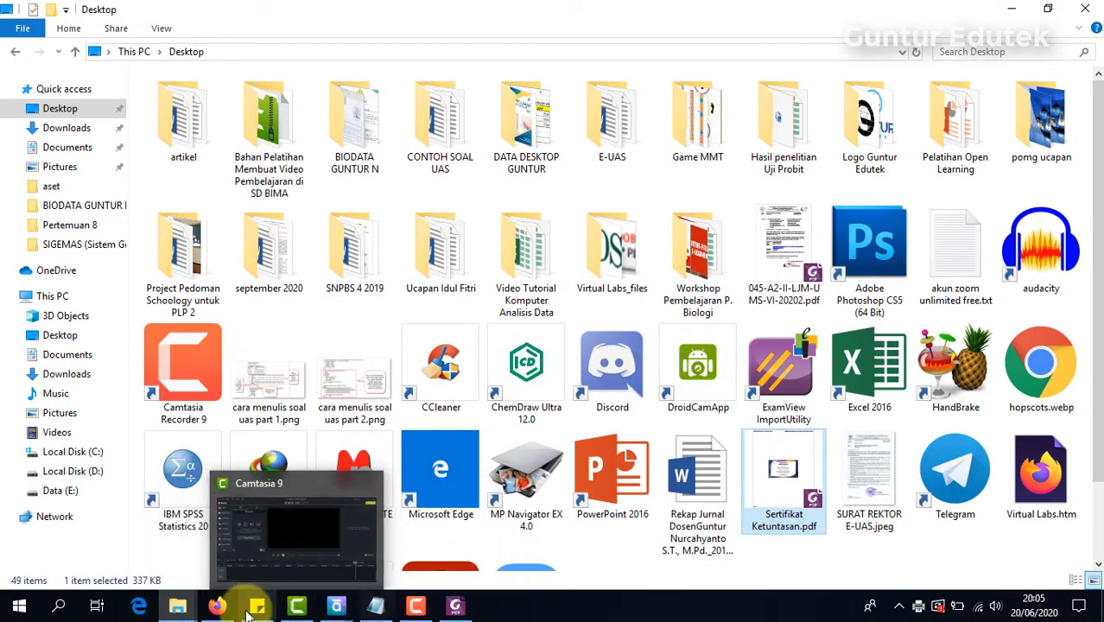
click(217, 606)
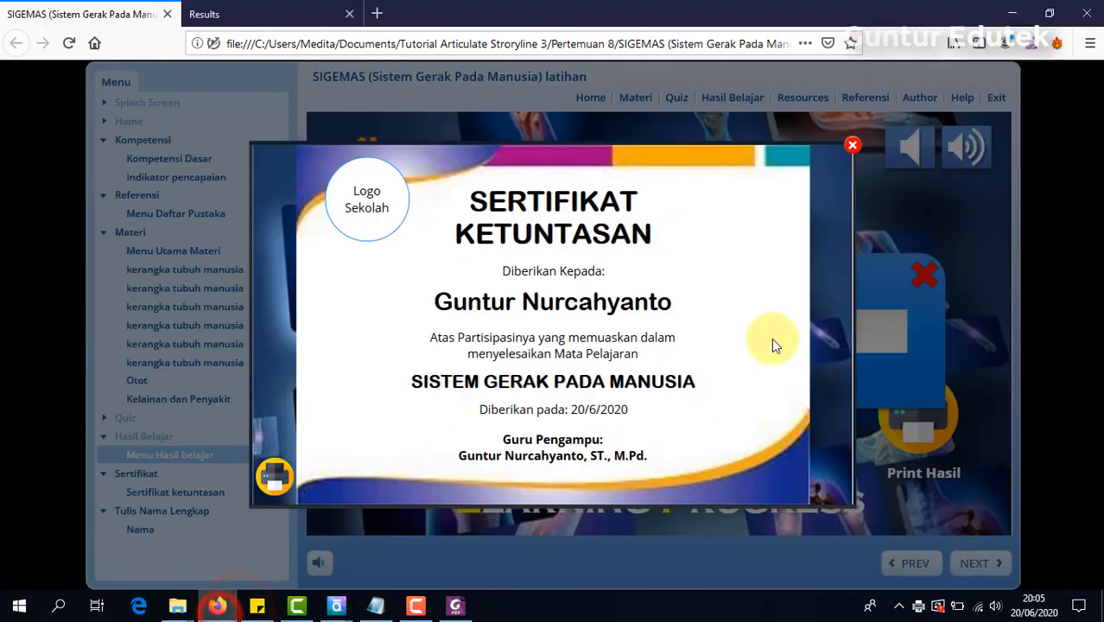
click(850, 147)
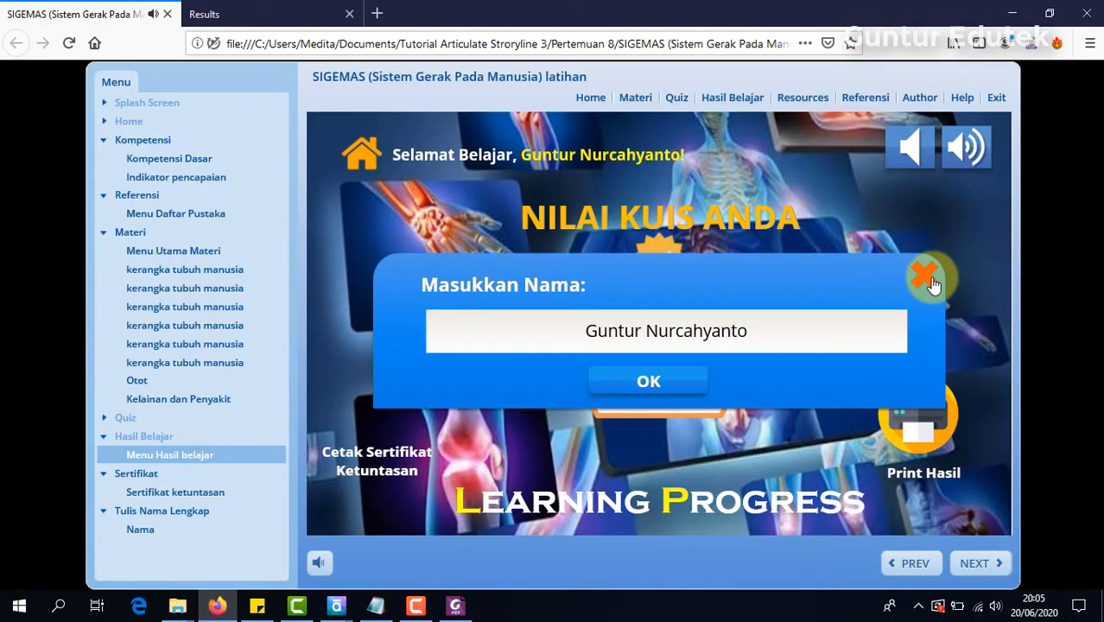
click(926, 278)
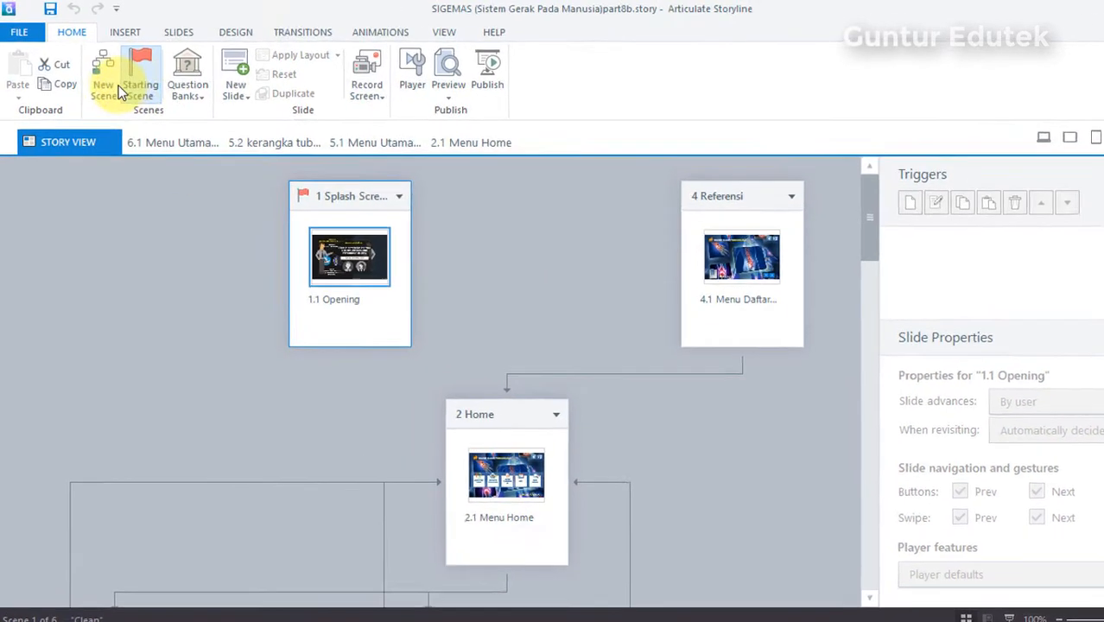
Step: In Articulate Storyline, add a new scene to the SIGEMAS project and name it "Hasil Belajar"
click(103, 82)
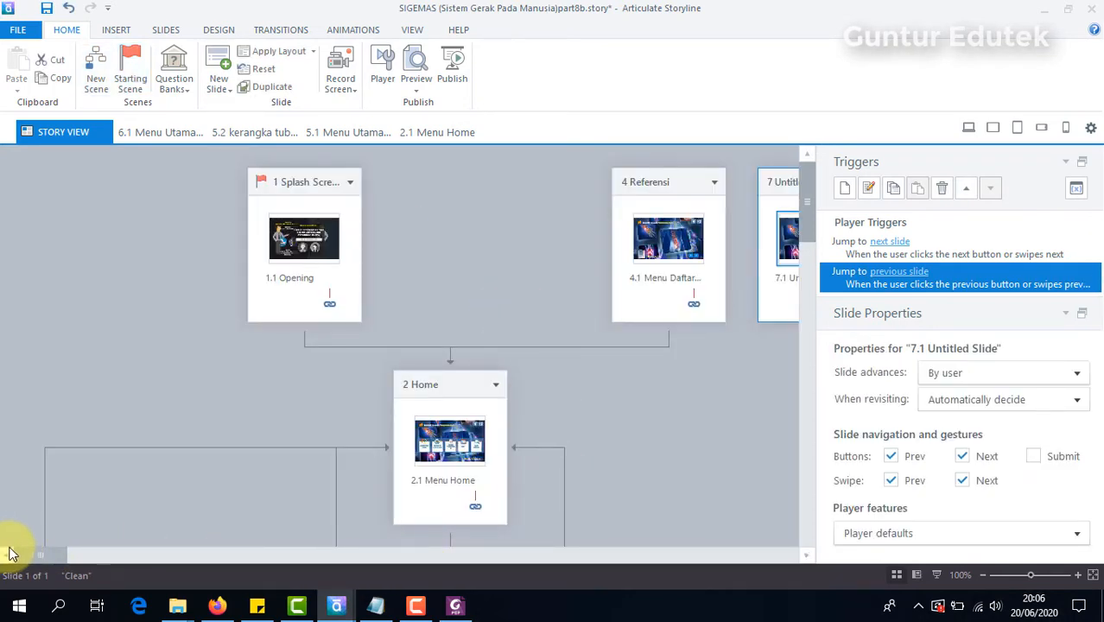
drag(29, 553, 730, 571)
click(713, 183)
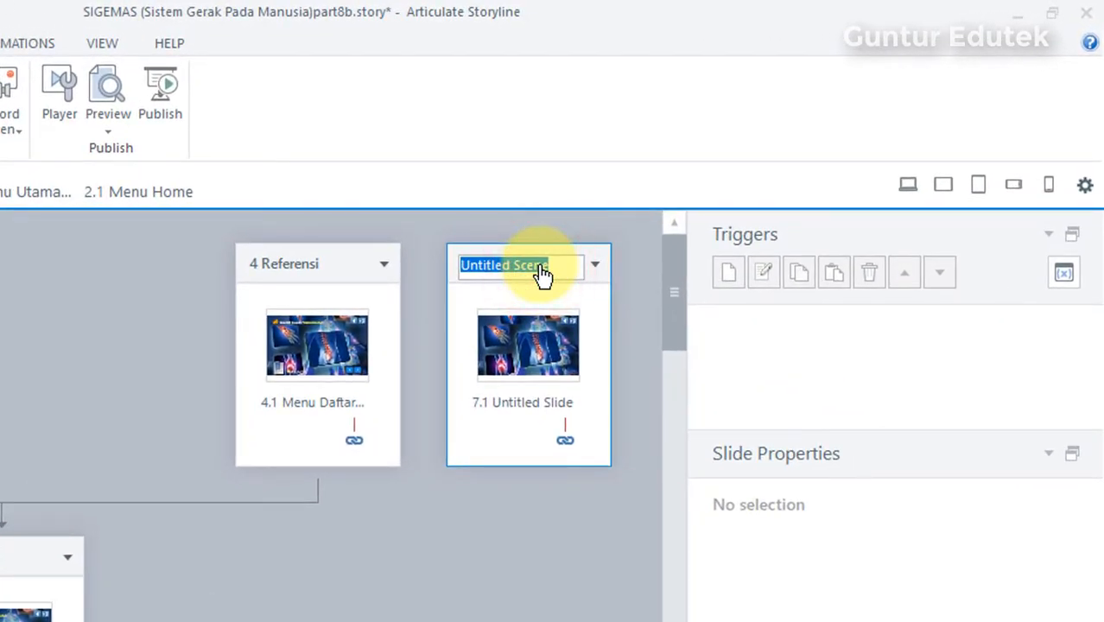
text(Hasil Belajar)
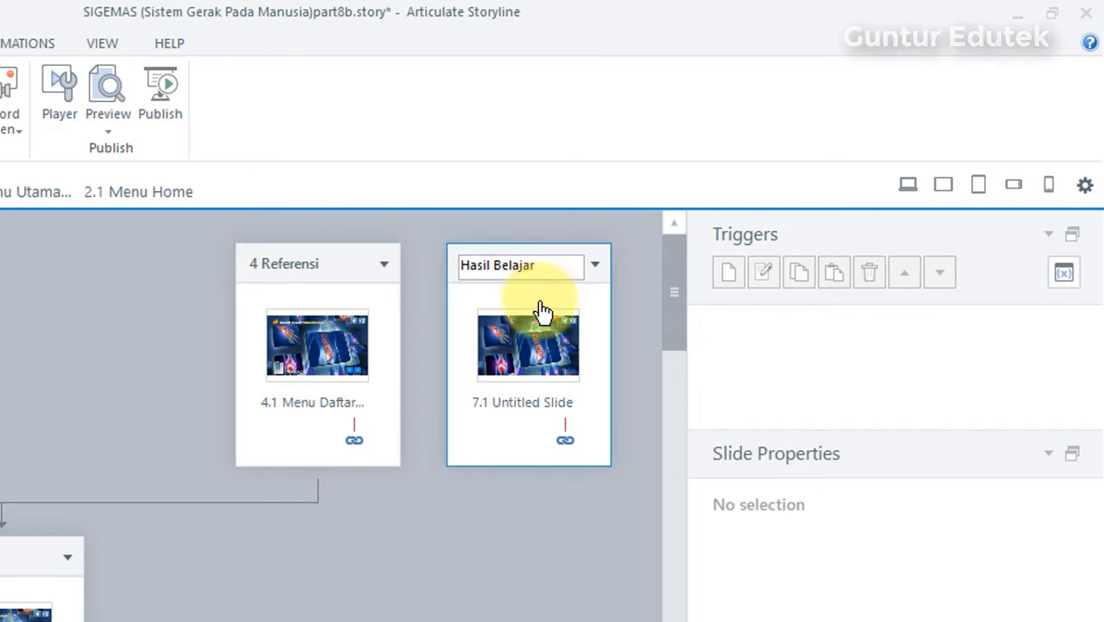
Step: Open the untitled slide in the Hasil Belajar scene and rename it "Menu Utama Hasil Belajar"
click(549, 336)
double_click(550, 337)
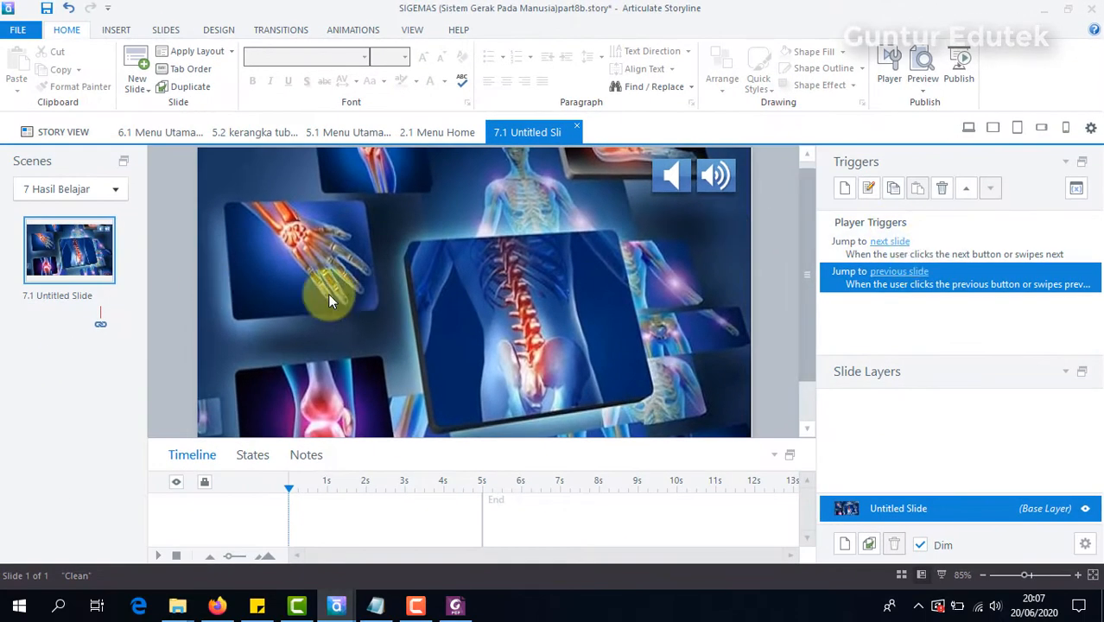
click(60, 296)
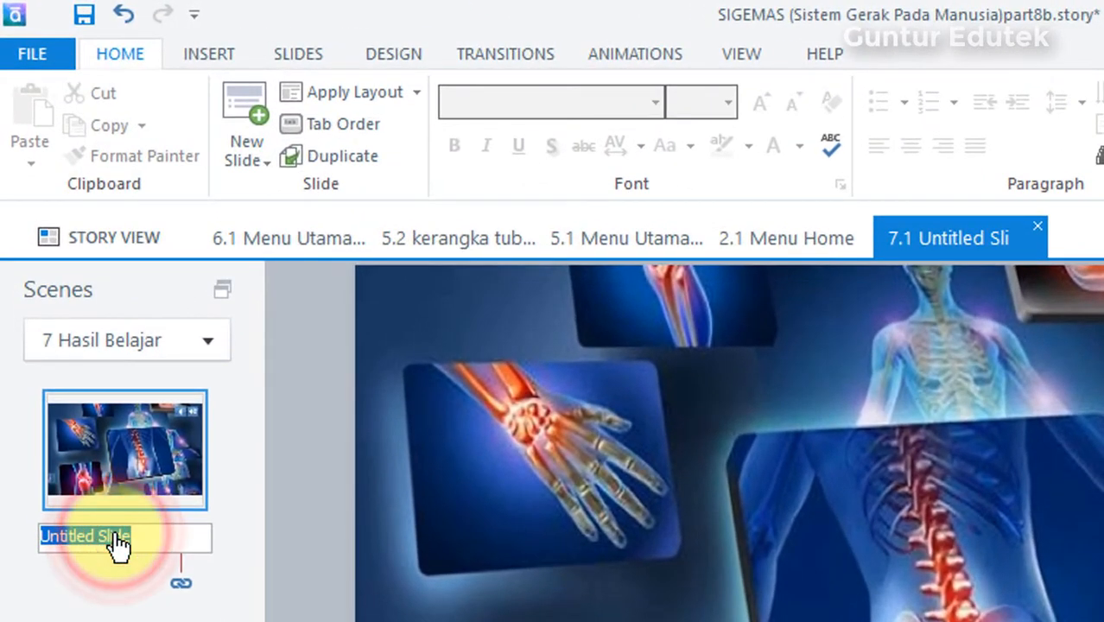
text(Menu Utama)
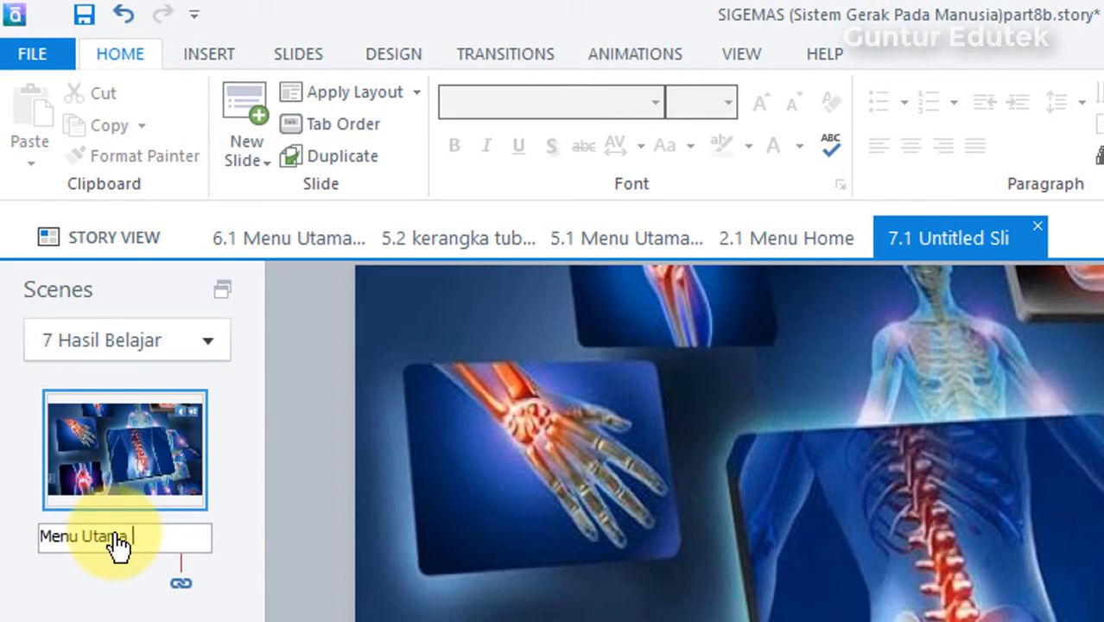
text( Hasil Belajar)
key(Return)
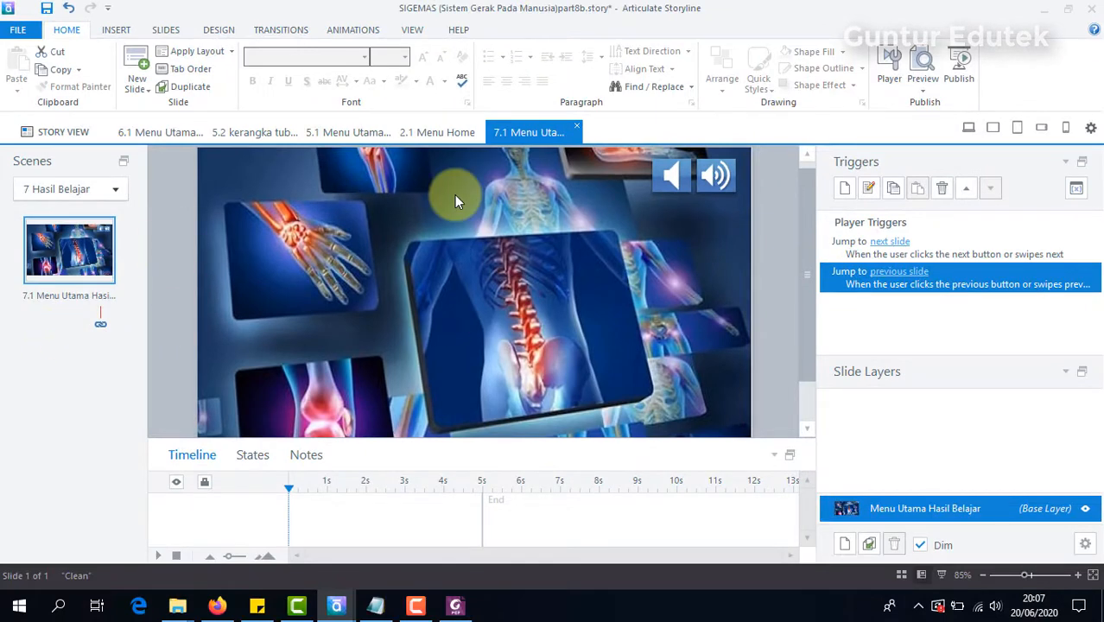
Step: Return to the story overview and open slide 3.1 Kompetensi Dasar in the Kompetensi scene
scroll(166, 210, up, 1)
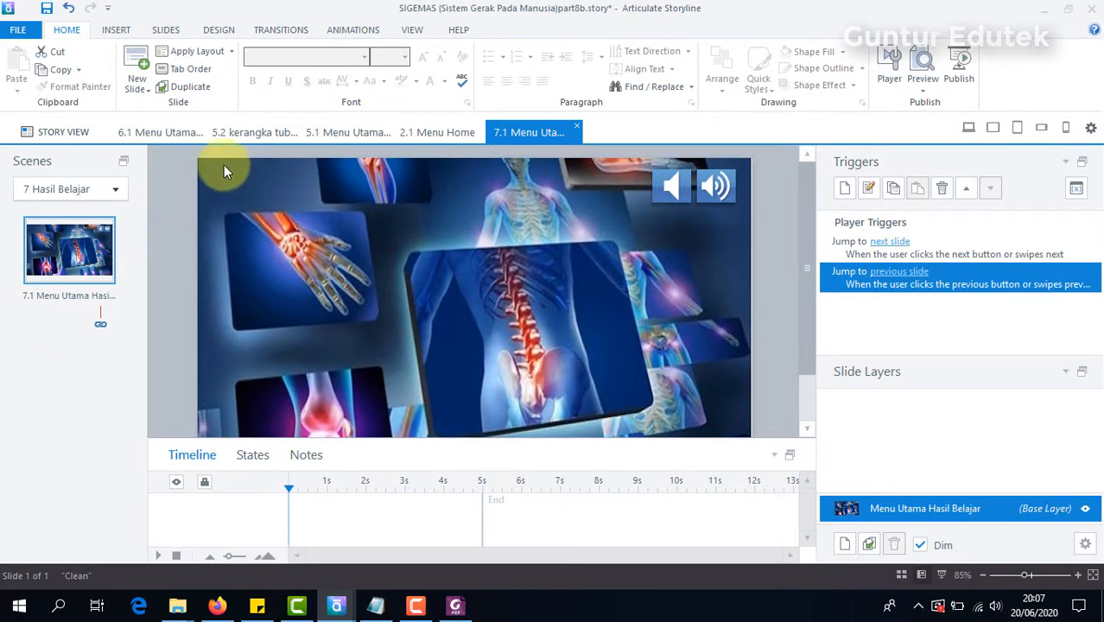
click(175, 141)
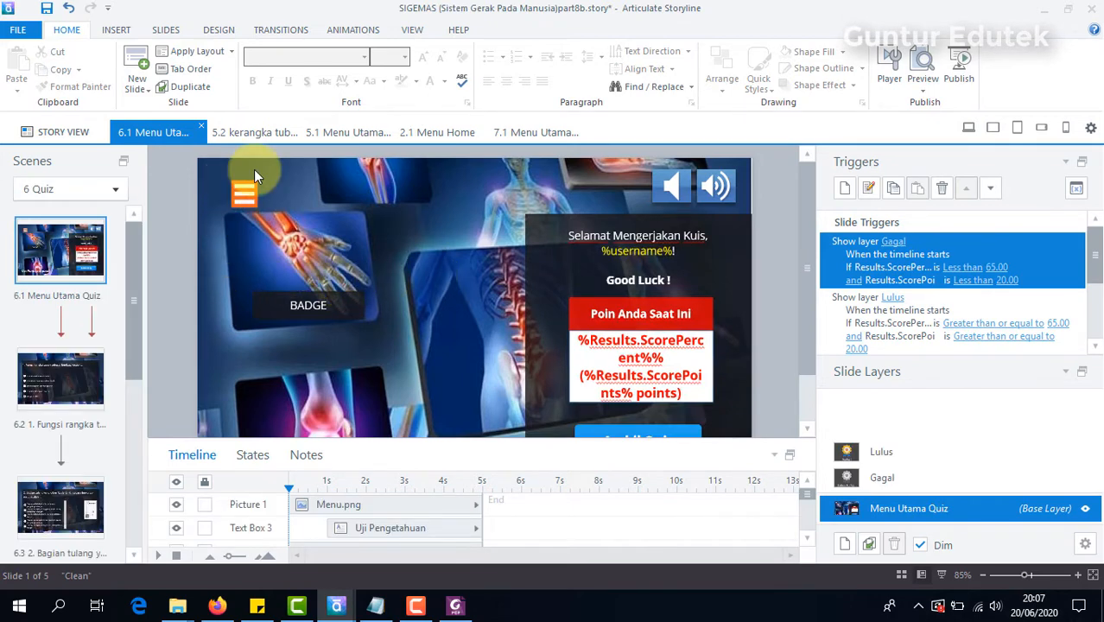
click(80, 136)
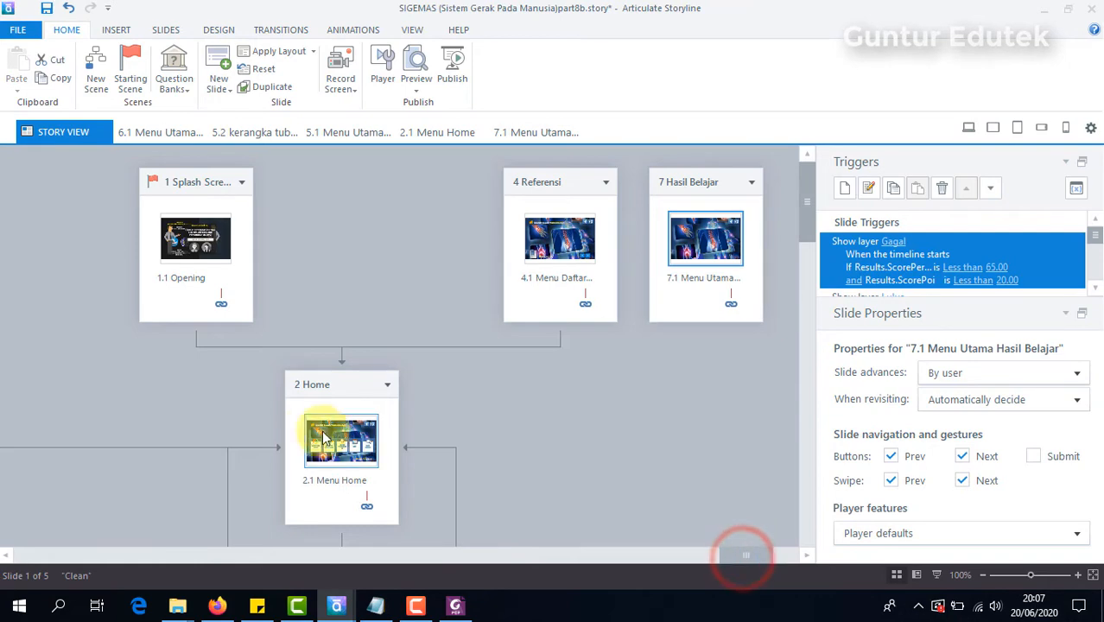
drag(751, 558, 55, 562)
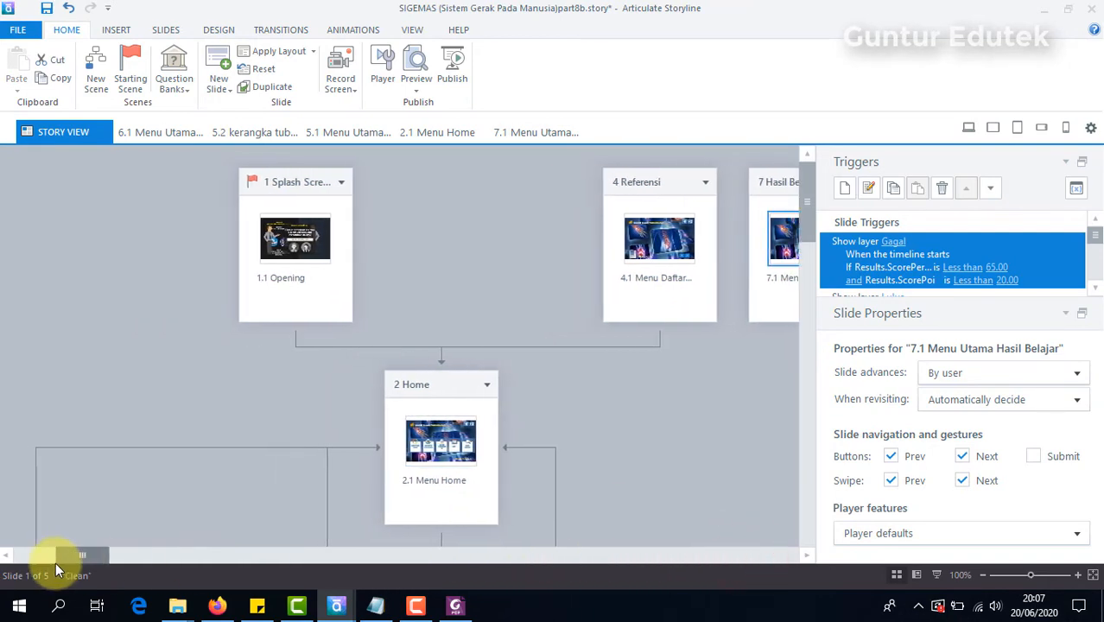
scroll(422, 432, down, 3)
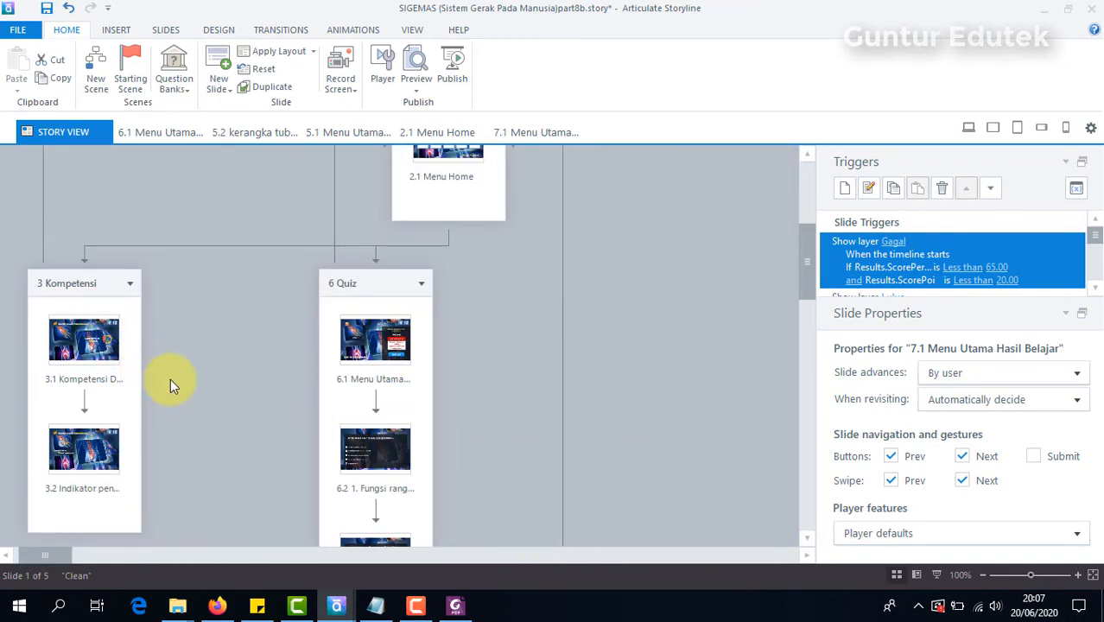
scroll(170, 378, down, 3)
scroll(289, 403, up, 3)
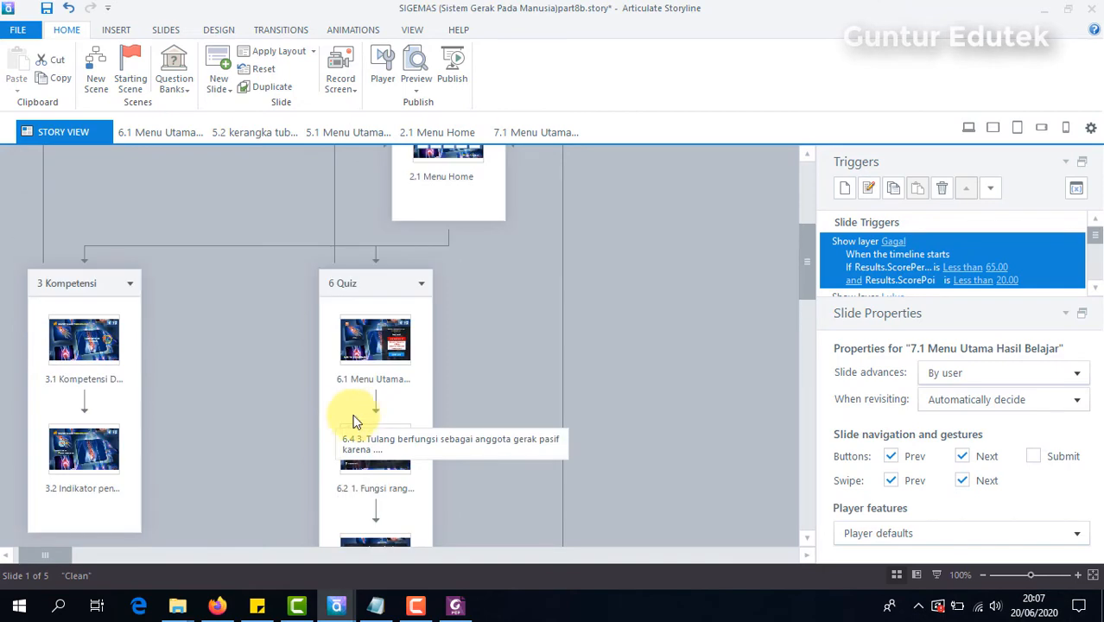
double_click(87, 327)
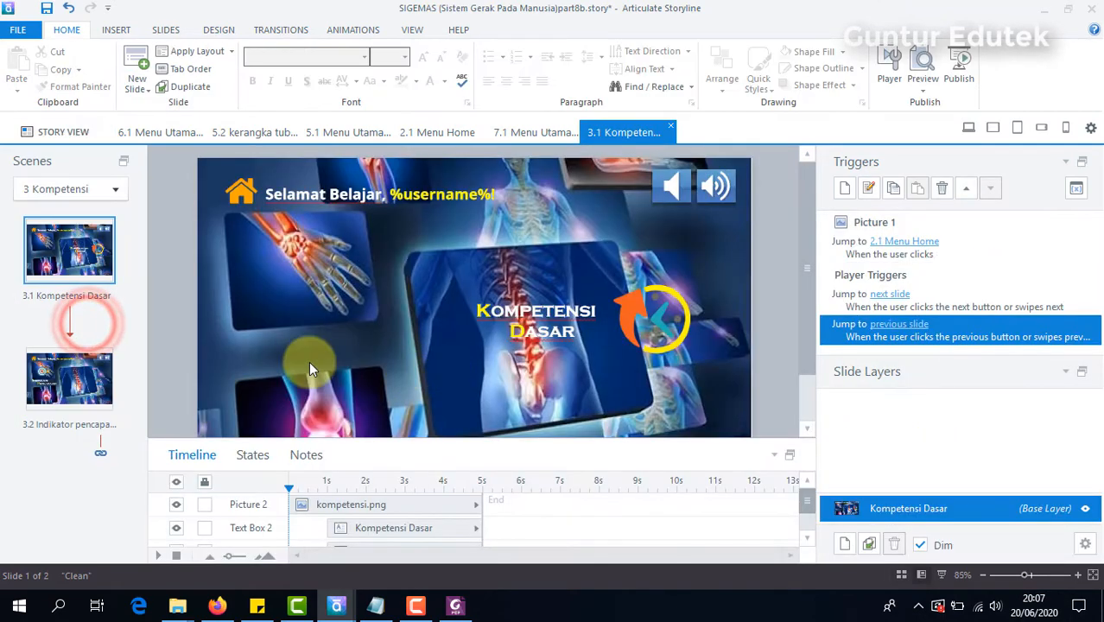
Step: Copy the home icon and the "Selamat Belajar, %username%!" text from Kompetensi Dasar and paste them onto the Menu Utama Hasil Belajar slide
mouse_move(160, 160)
mouse_down()
mouse_move(518, 245)
mouse_move(458, 224)
mouse_up()
right_click(241, 184)
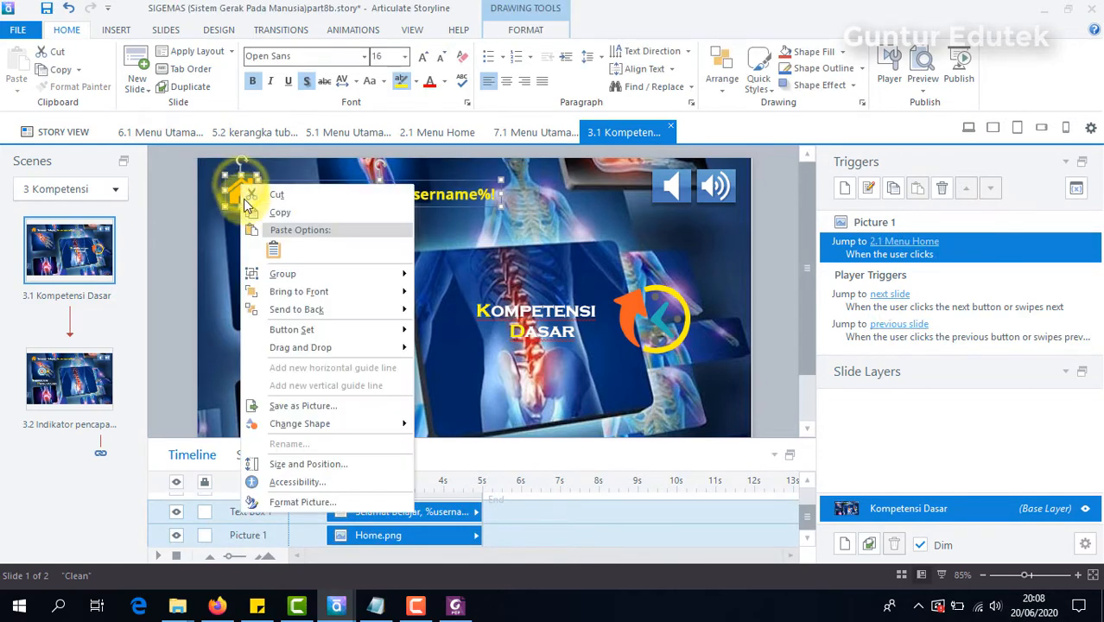
click(263, 210)
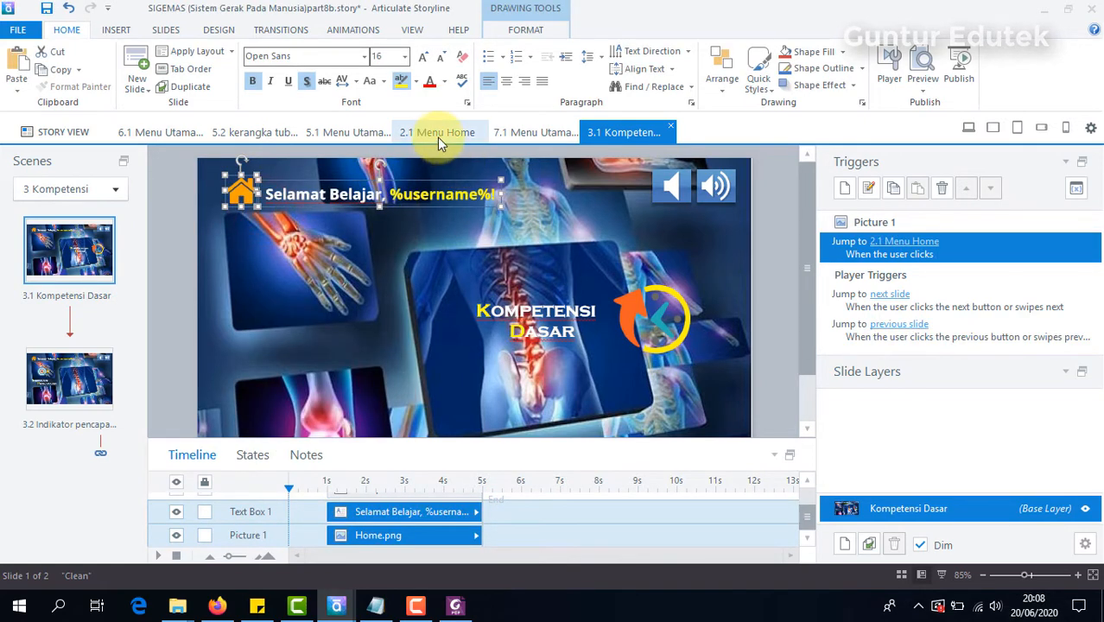
click(438, 138)
click(351, 133)
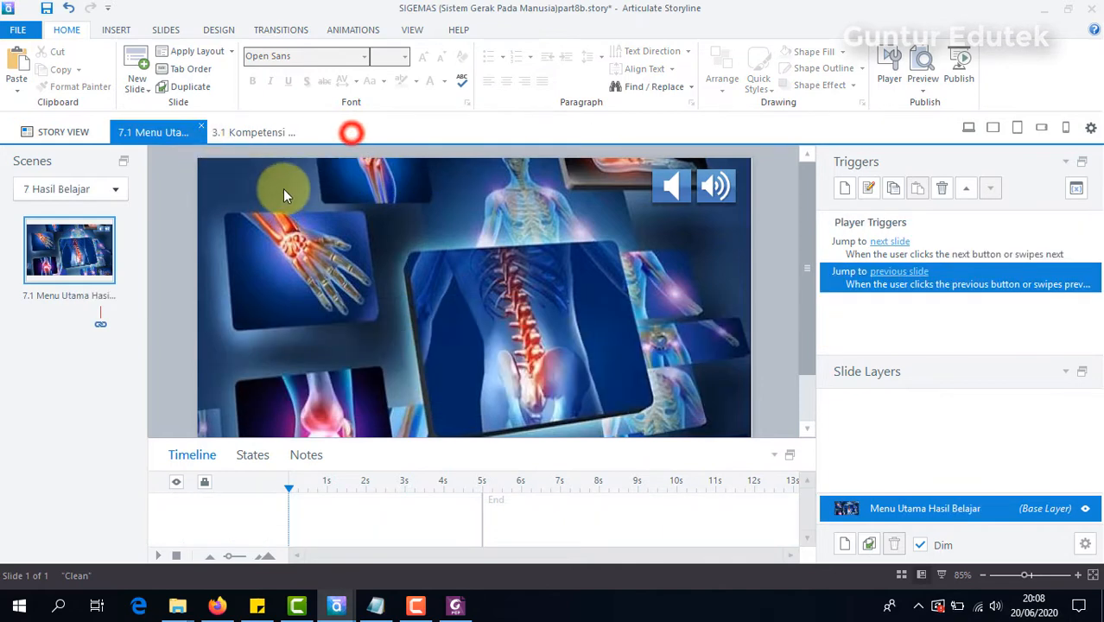
right_click(170, 175)
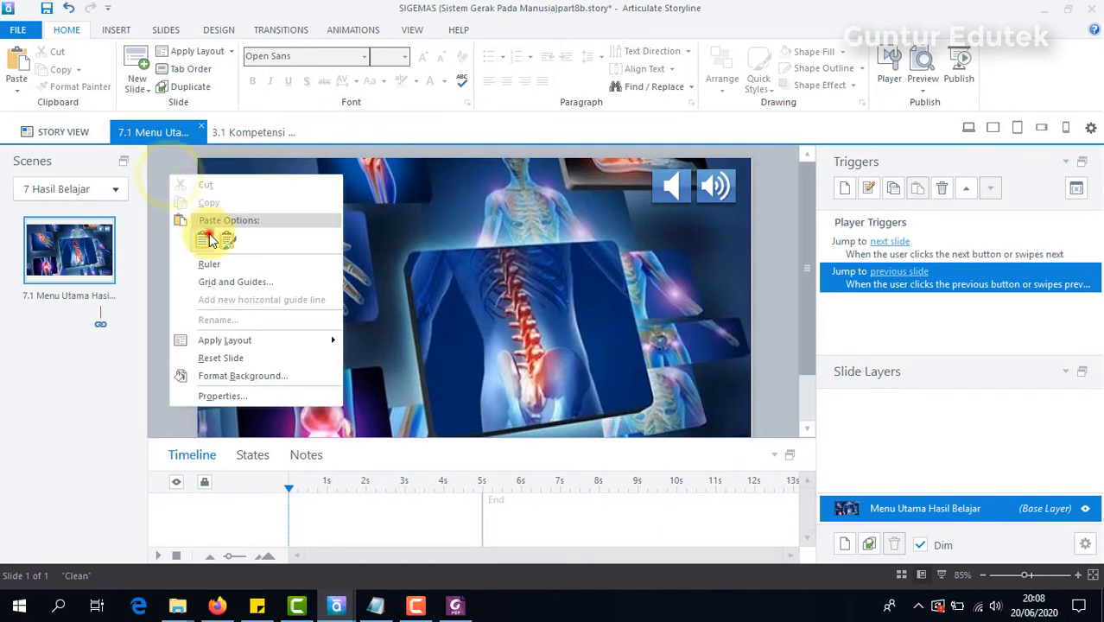
click(212, 240)
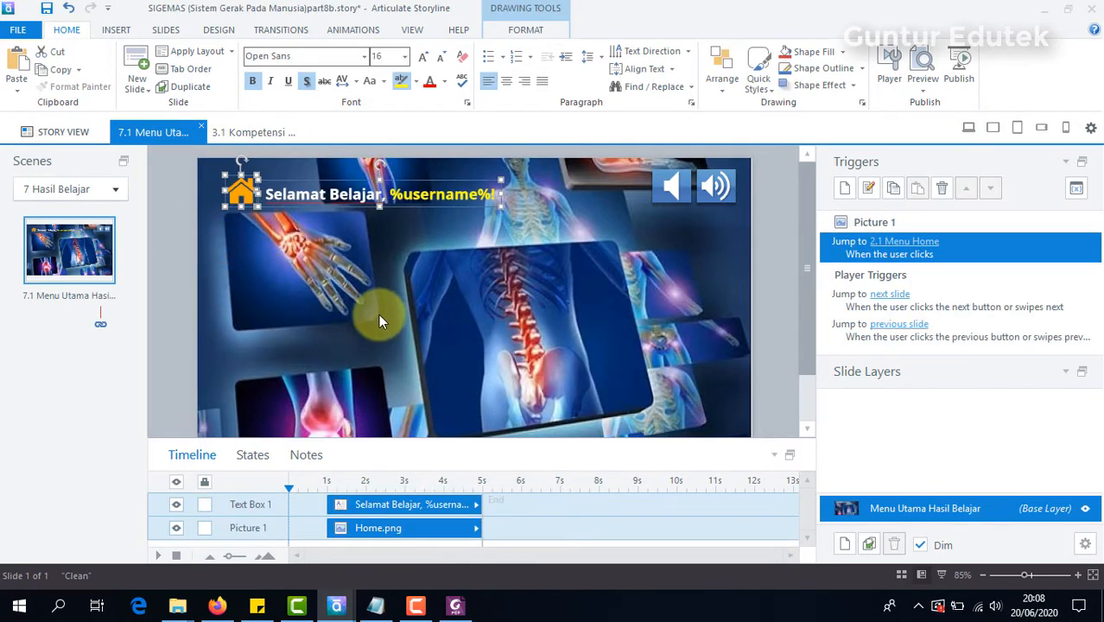
click(767, 263)
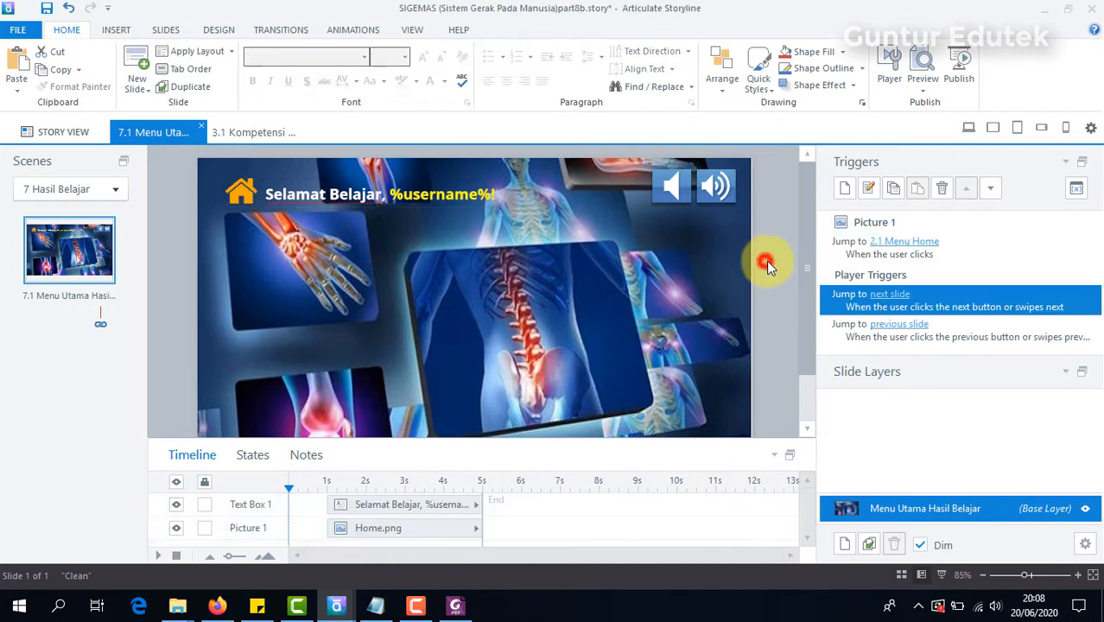
Step: Draw a large hexagon over the middle of the Menu Utama Hasil Belajar slide and shift it slightly toward the knee picture
drag(800, 235, 808, 259)
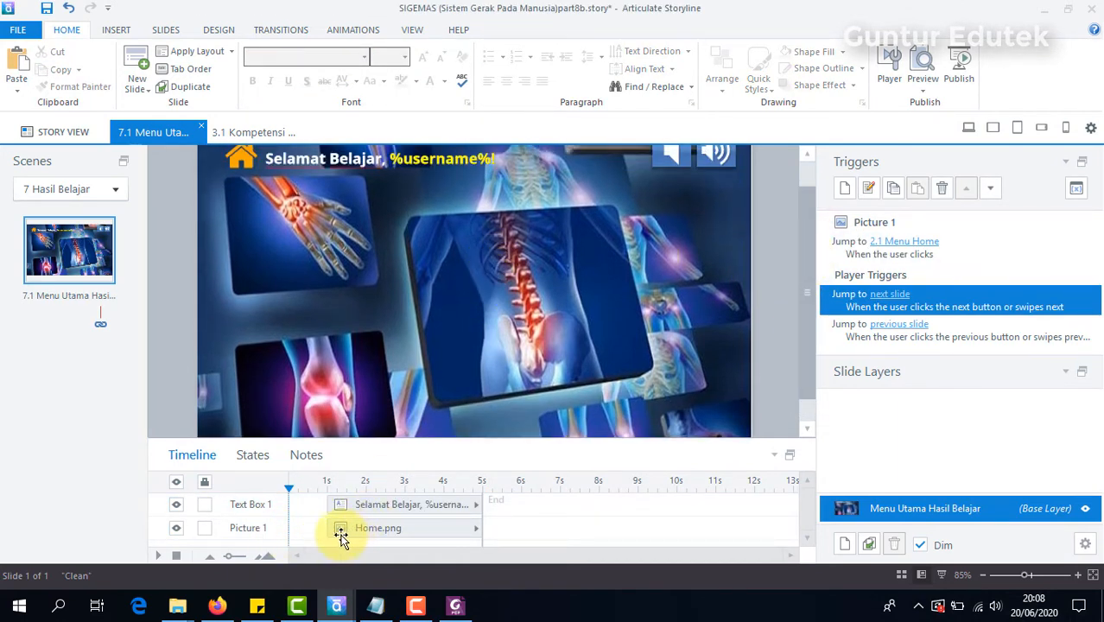
click(175, 605)
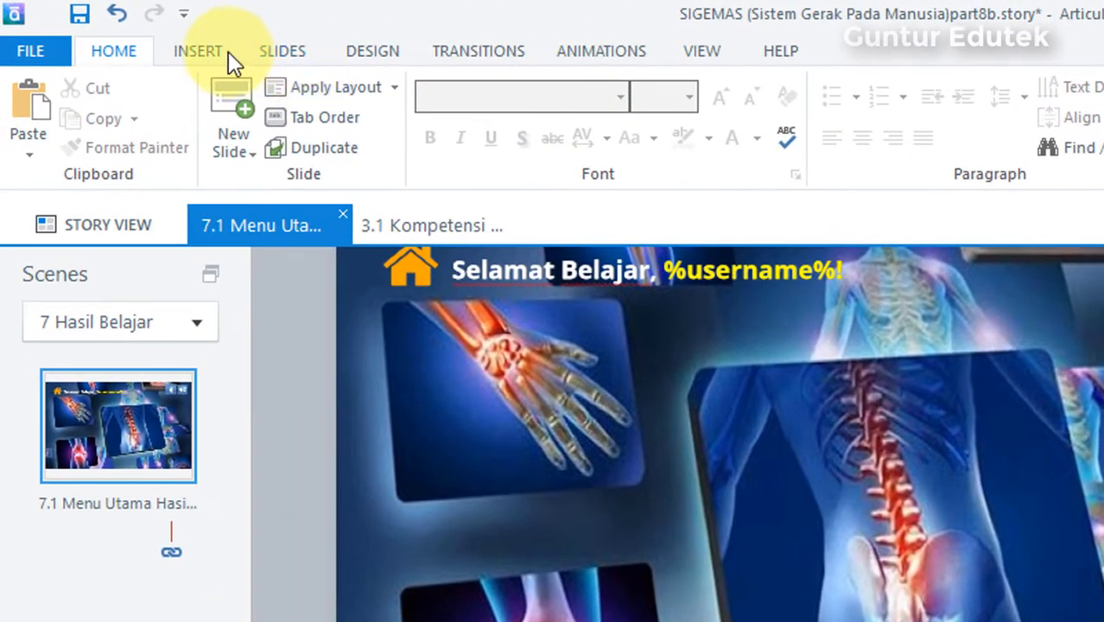
click(199, 50)
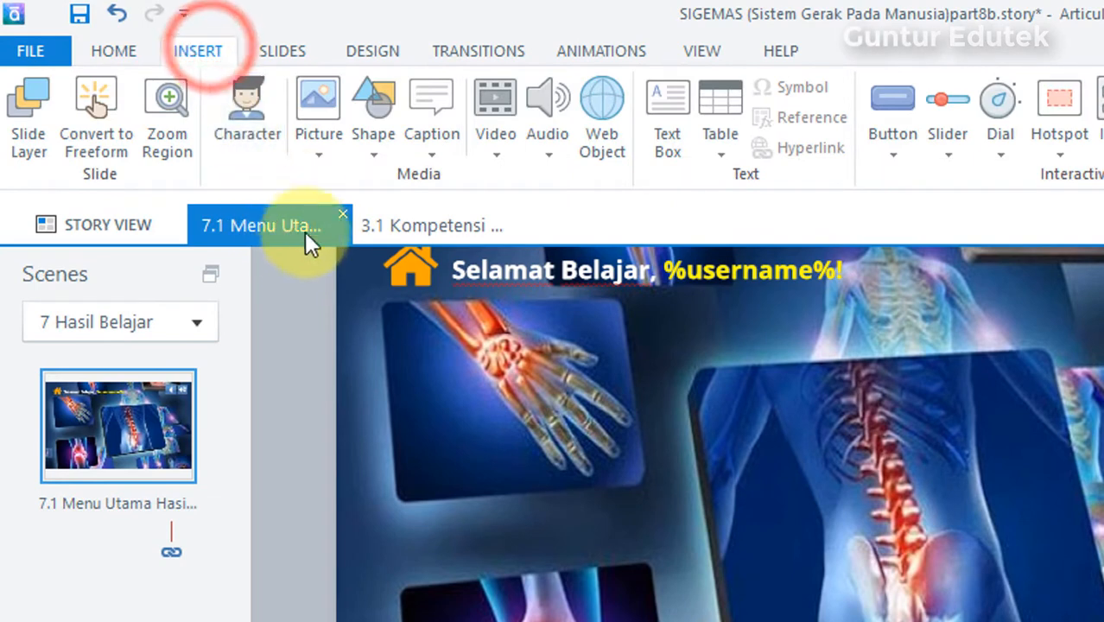
click(359, 146)
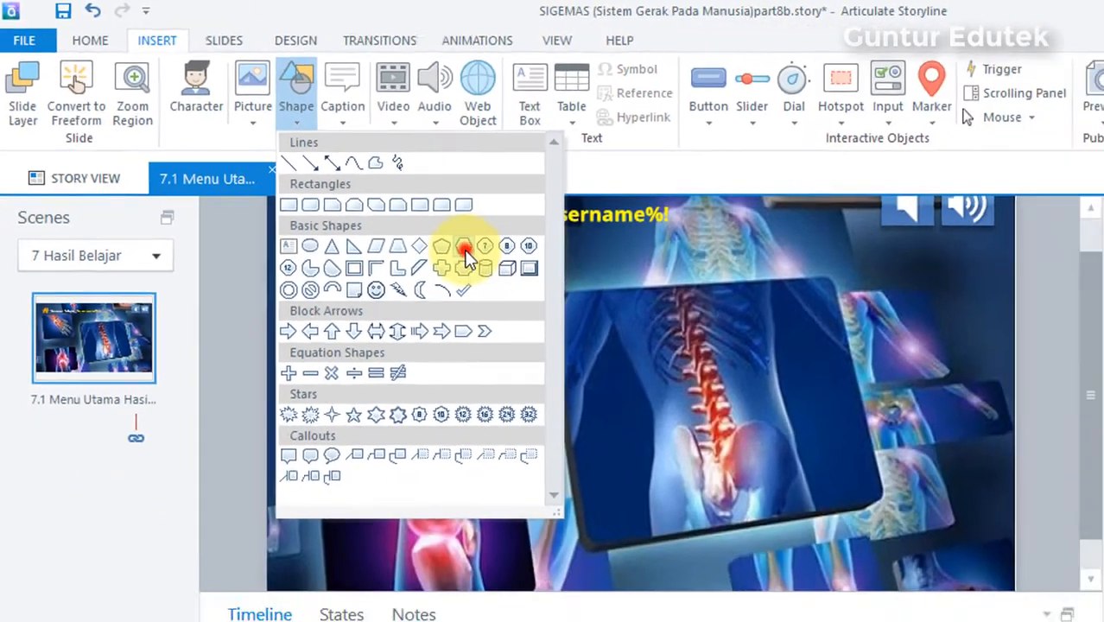
click(584, 313)
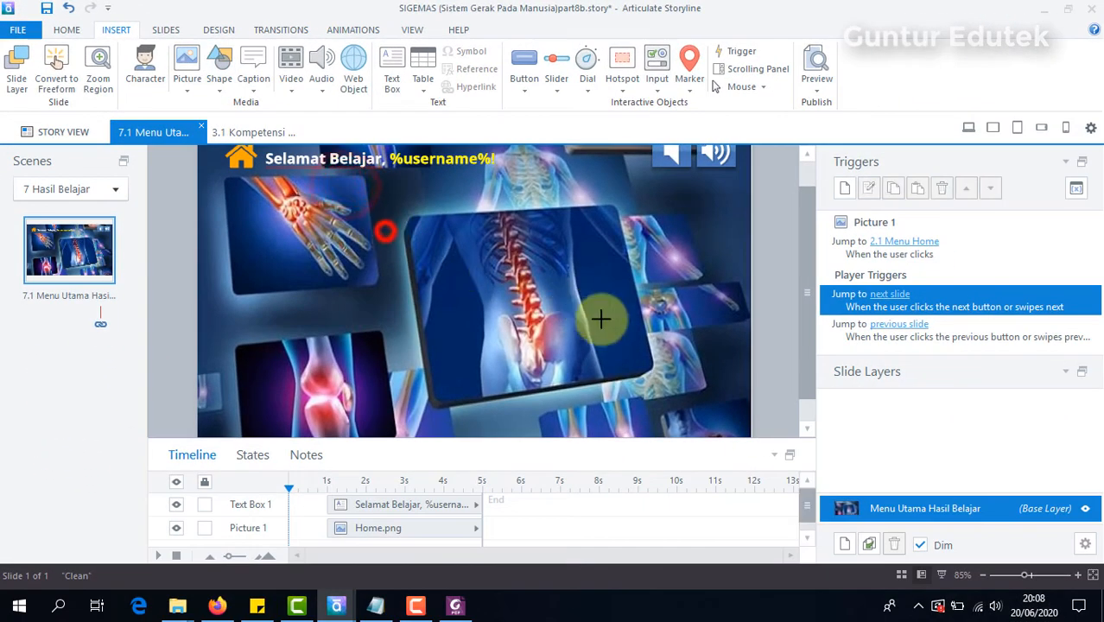
drag(386, 232, 607, 399)
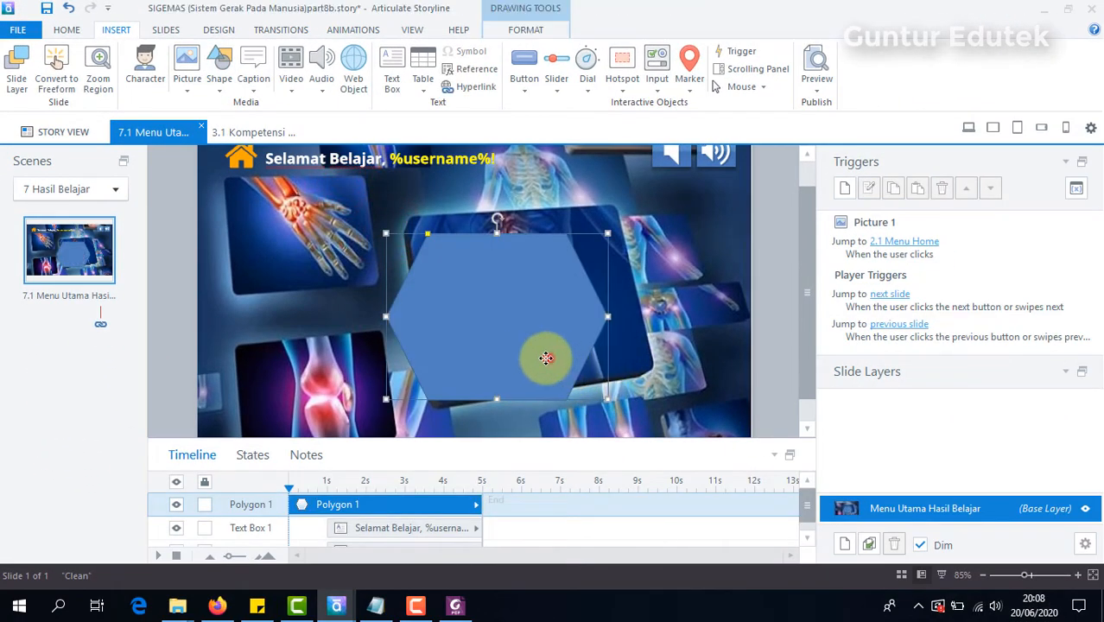
mouse_move(546, 358)
mouse_down()
mouse_move(494, 346)
mouse_move(525, 387)
mouse_move(505, 411)
mouse_up()
click(493, 346)
click(227, 600)
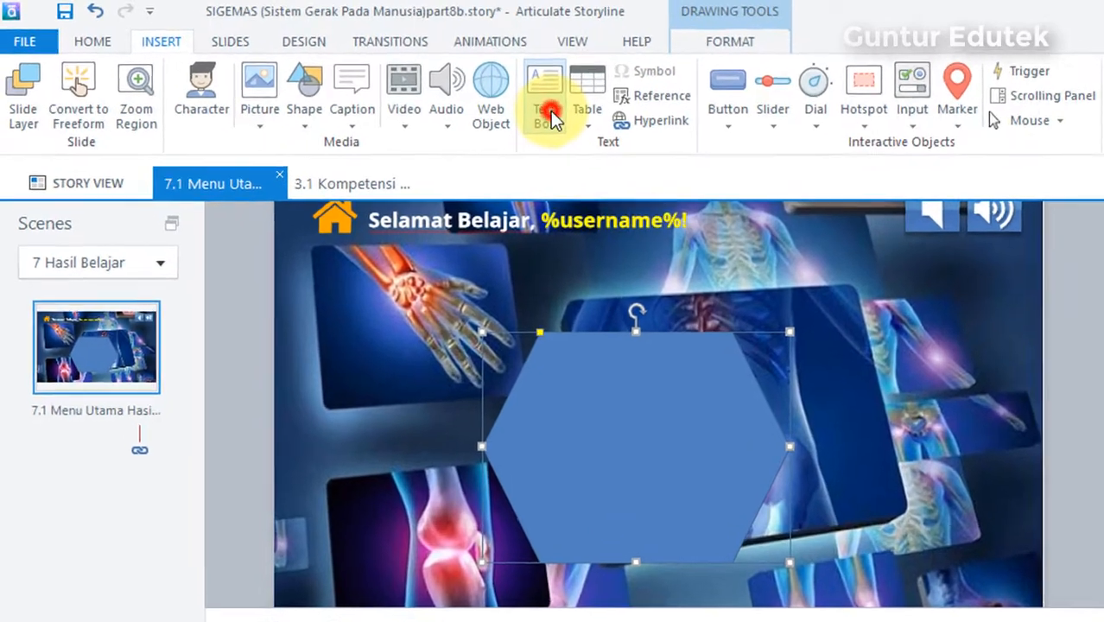
Step: Add a text box reading "NILAI KUIS ANDA" just above the hexagon
click(407, 85)
click(417, 204)
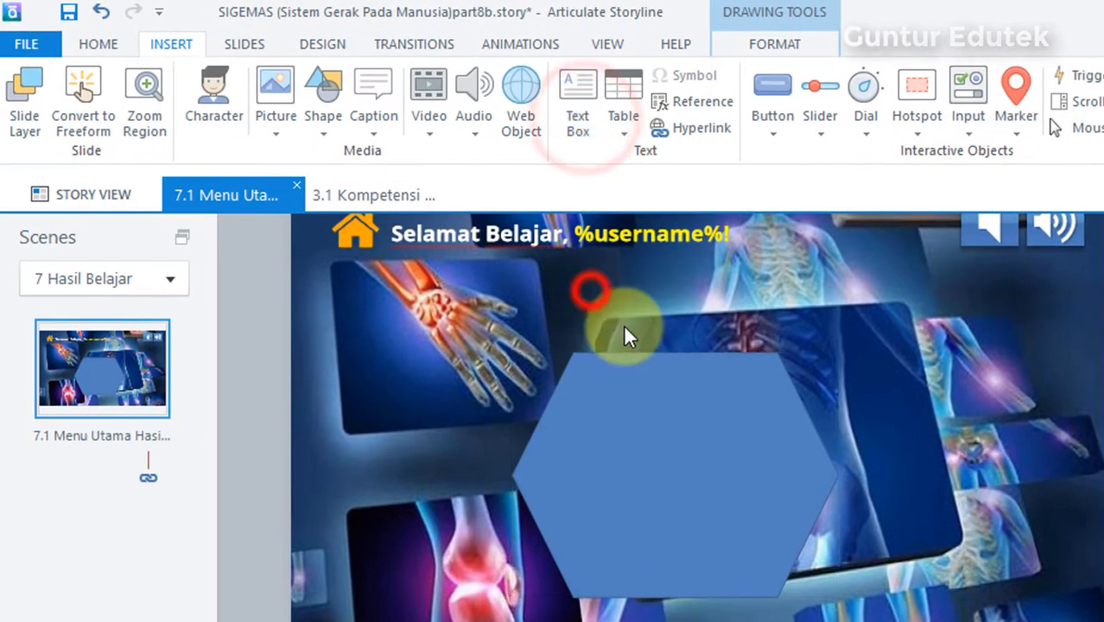
text(Nil)
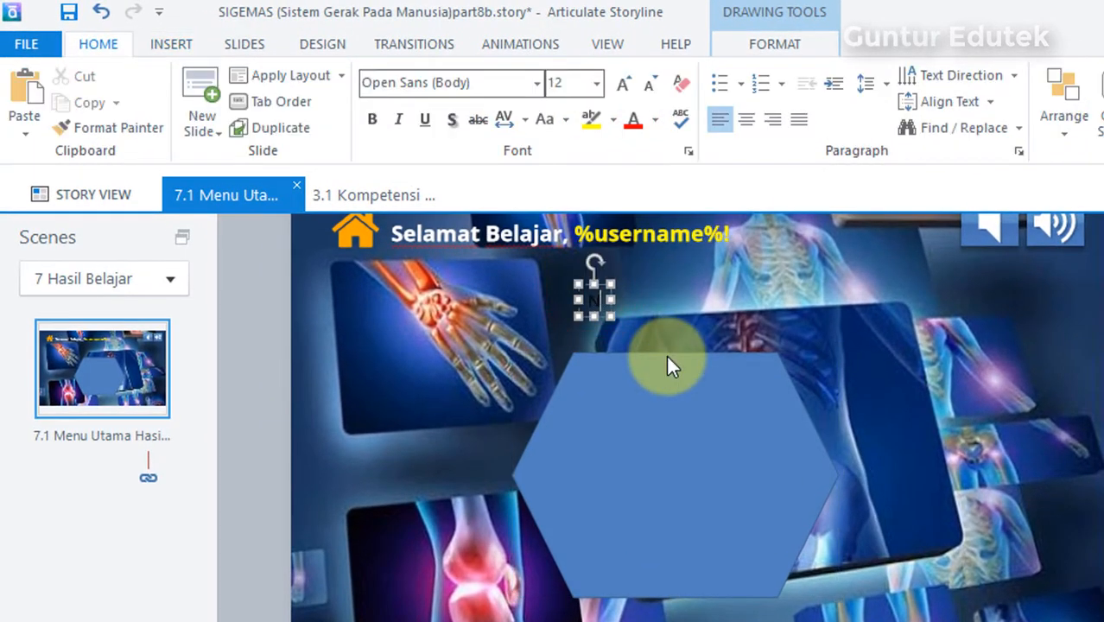
text(AI KU)
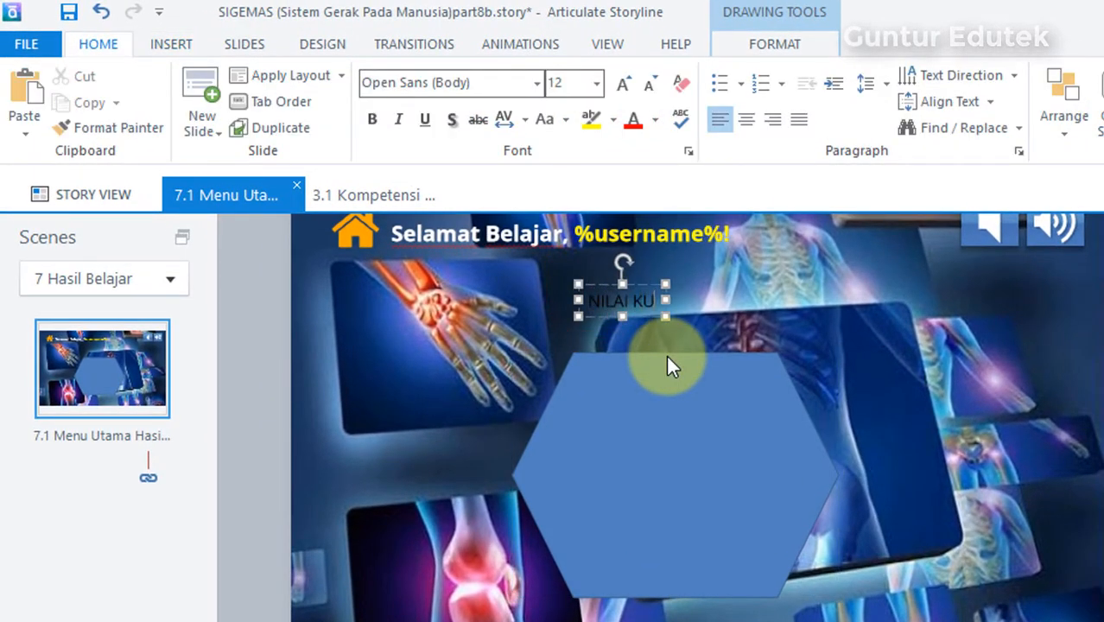
text(IS ANDA)
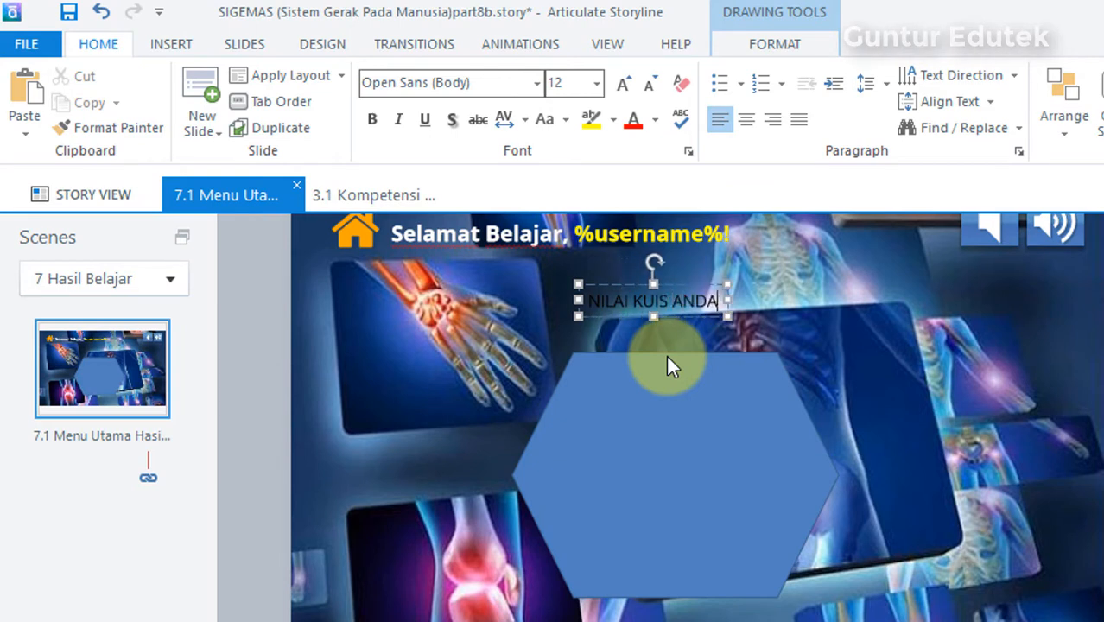
drag(669, 318, 693, 321)
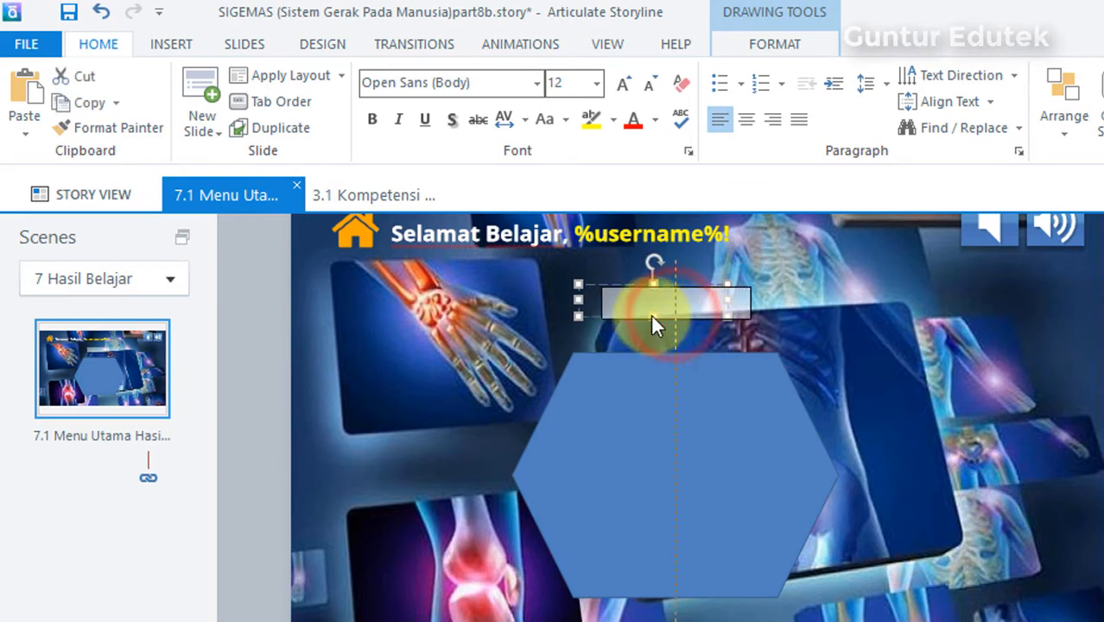
Step: Set the "NILAI KUIS ANDA" text to size 28 and center its box above the hexagon
click(597, 83)
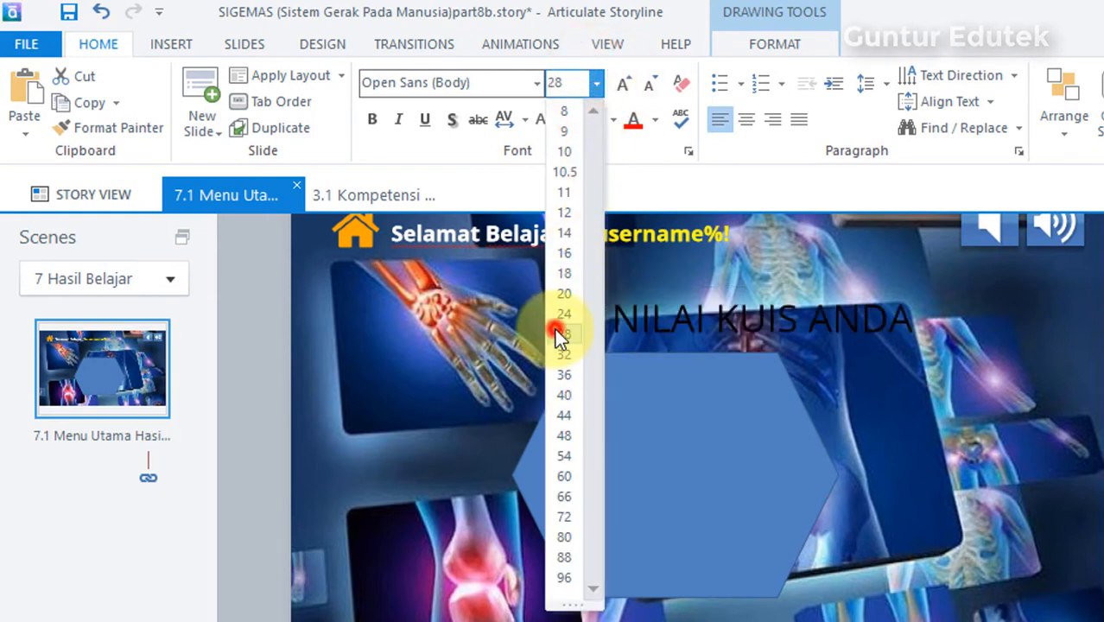
click(554, 332)
click(851, 296)
drag(850, 294, 762, 286)
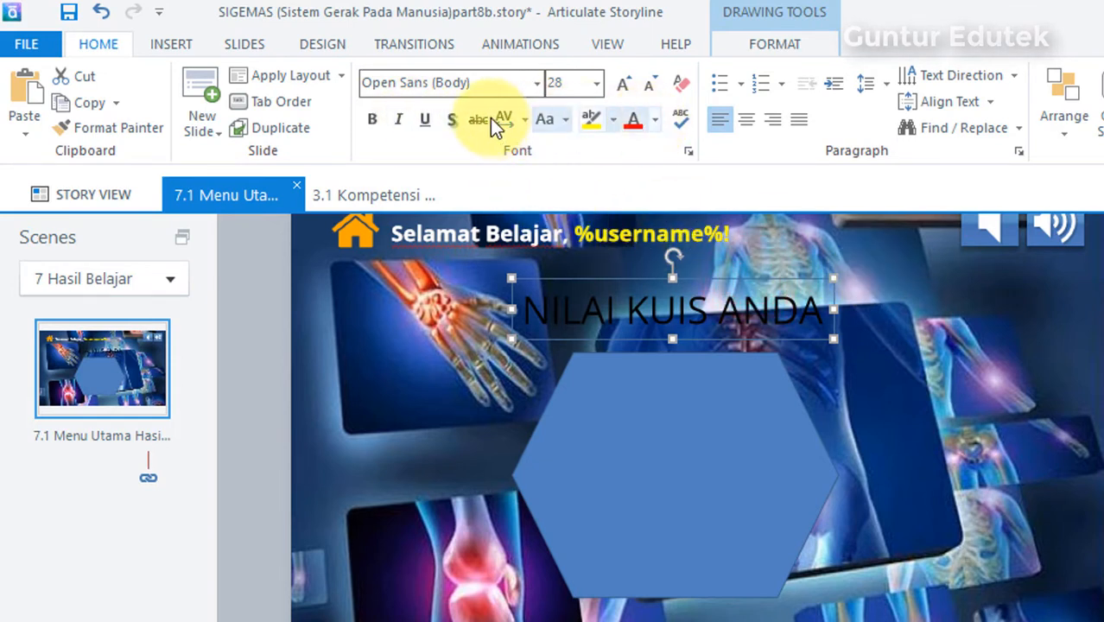
Step: Make the "NILAI KUIS ANDA" title bold with a text shadow and color it yellow
click(376, 117)
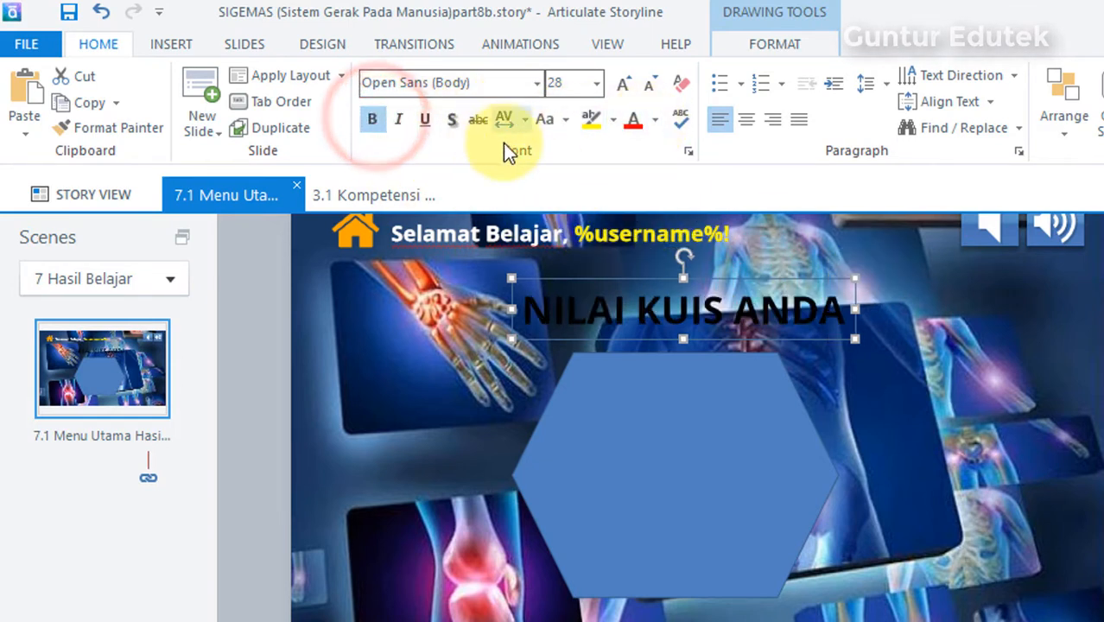
click(452, 118)
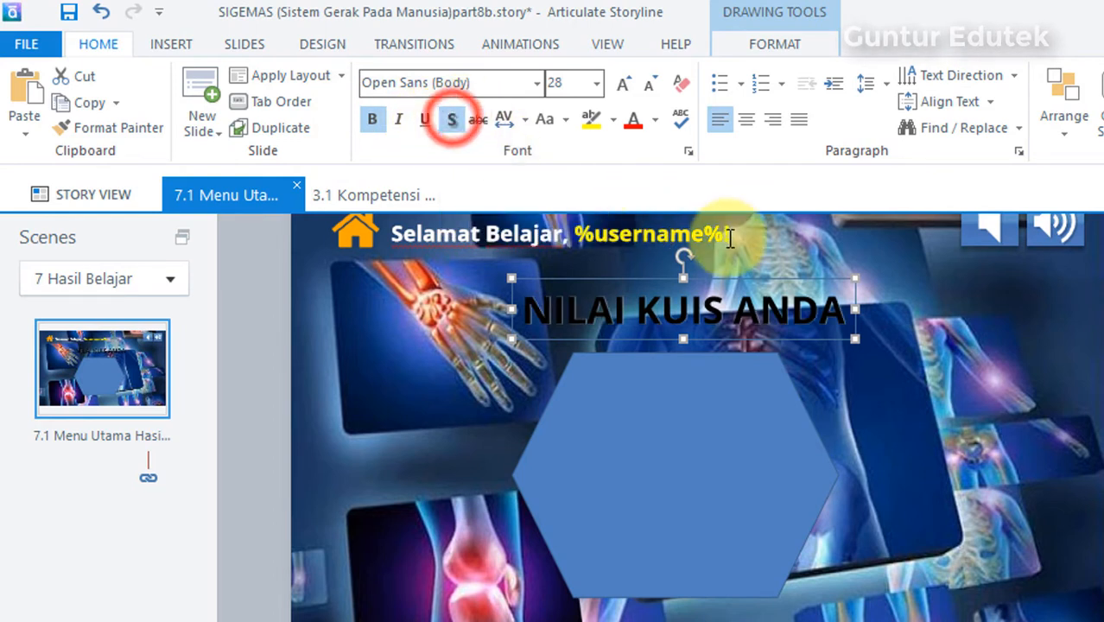
click(655, 120)
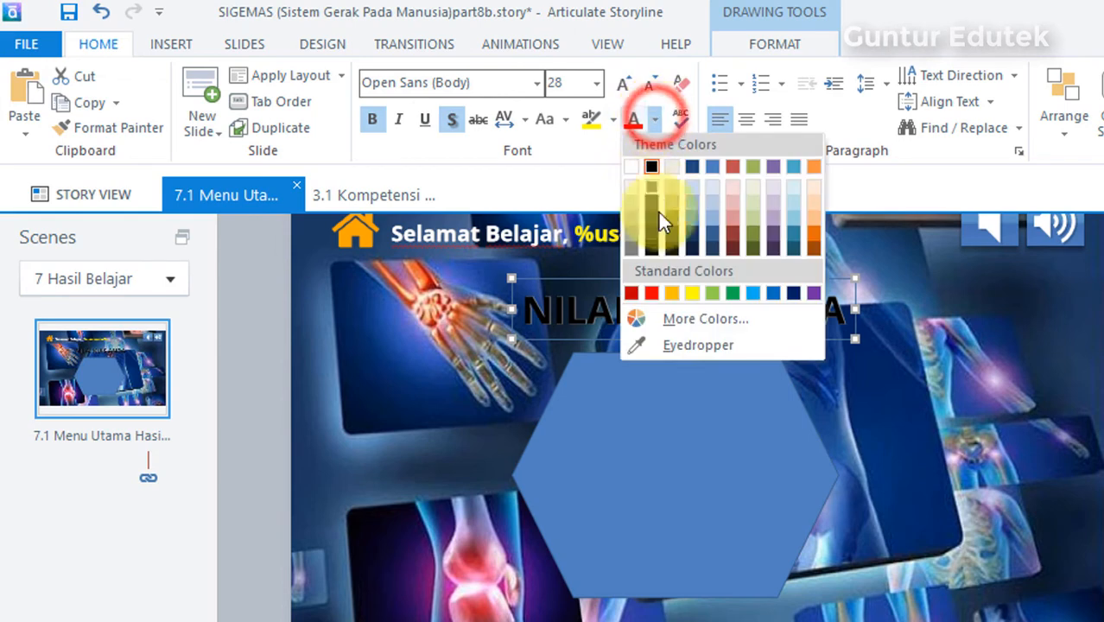
click(691, 294)
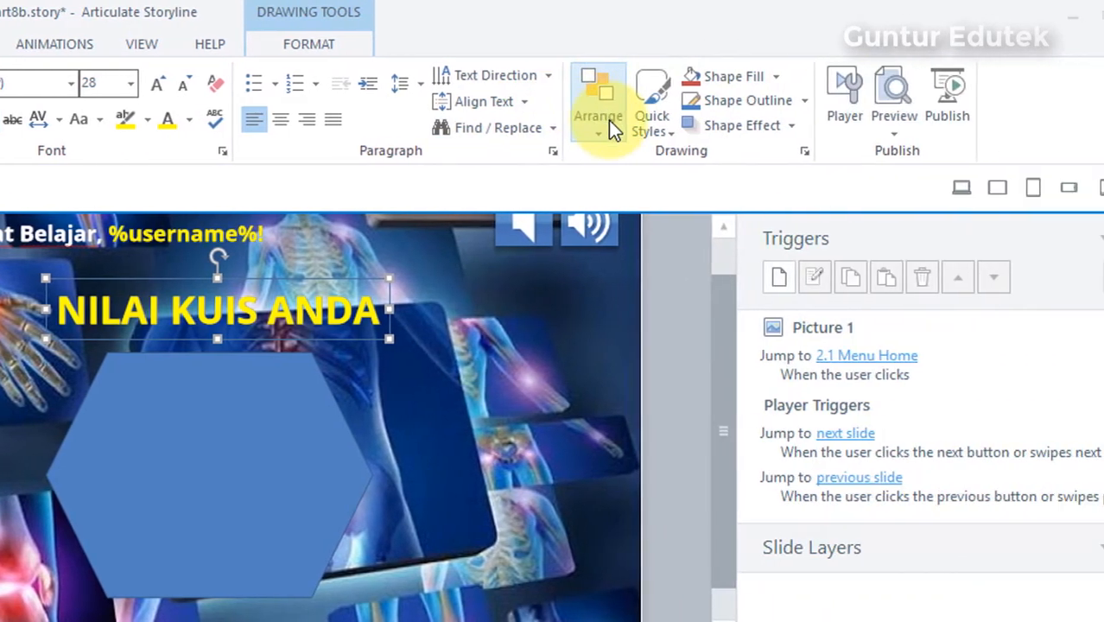
Step: Center the "NILAI KUIS ANDA" title horizontally on the slide
click(1066, 111)
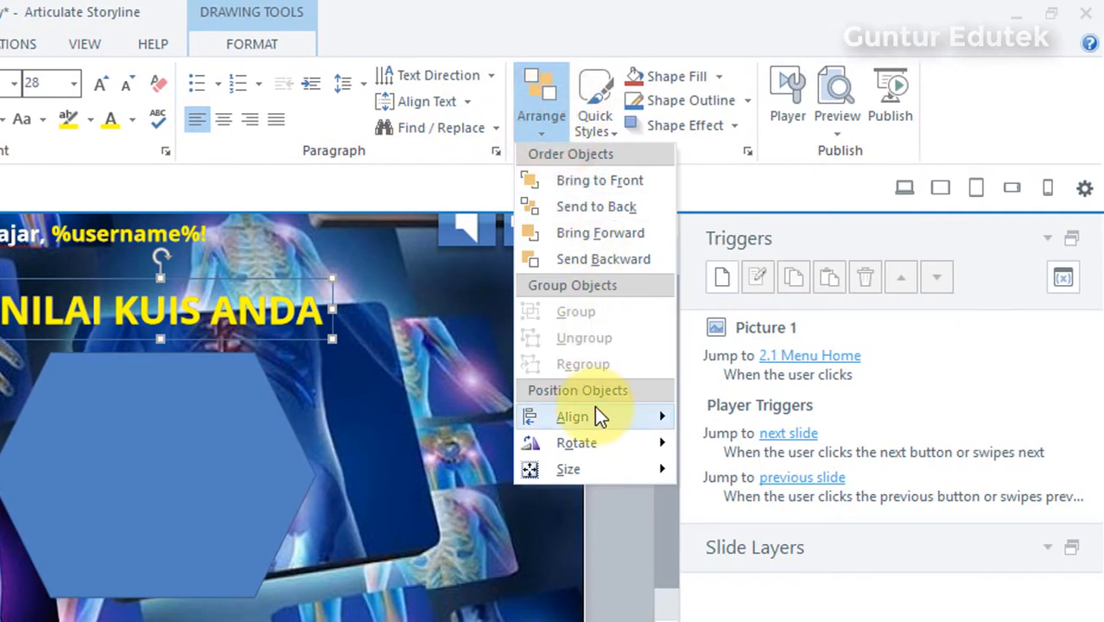
mouse_move(594, 413)
click(732, 446)
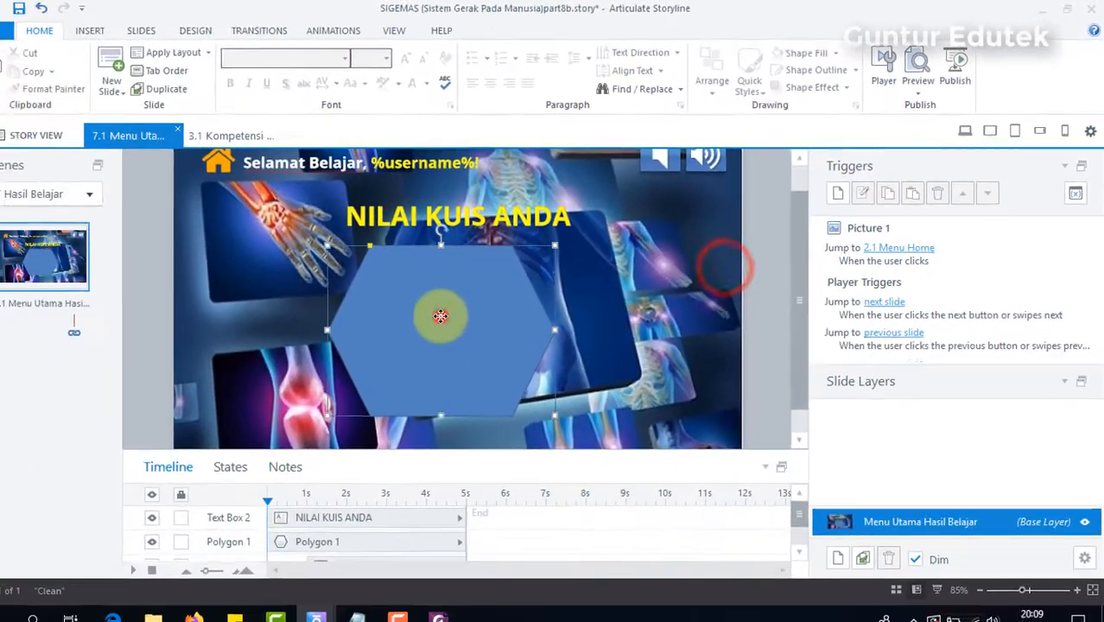
Step: Apply the "Colored Outline - Custom 1" shape style to the hexagon
click(440, 316)
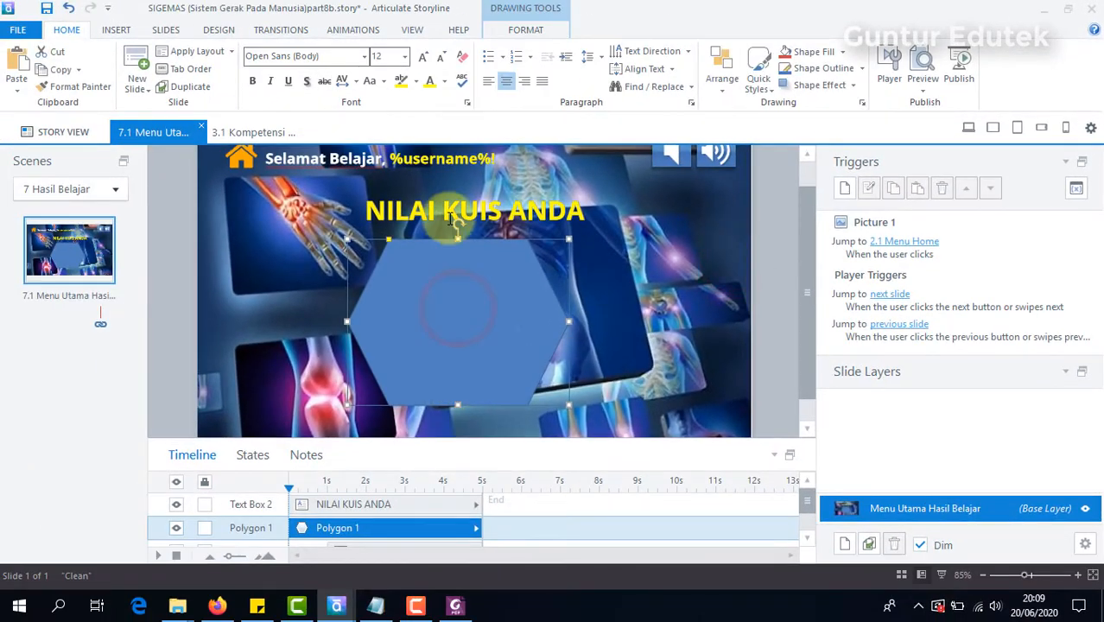
click(541, 38)
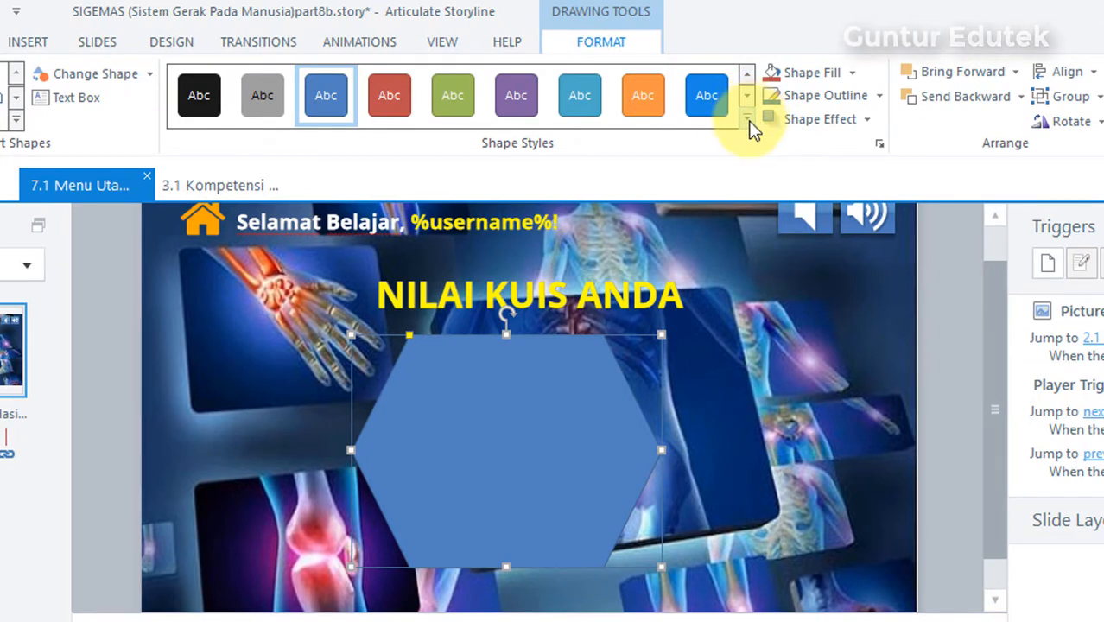
click(748, 118)
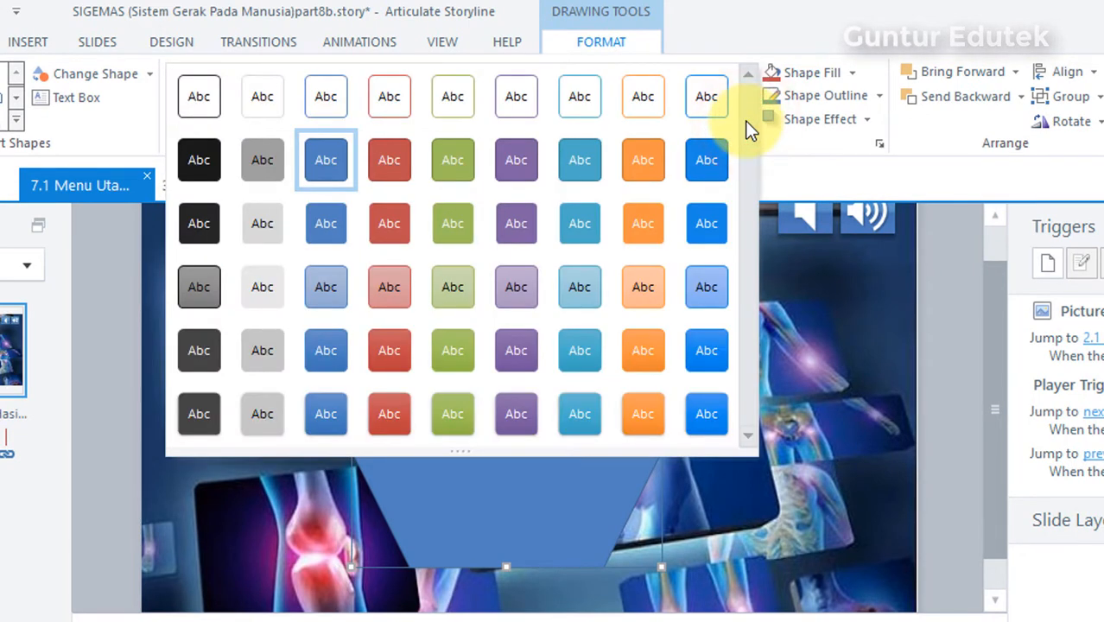
click(705, 97)
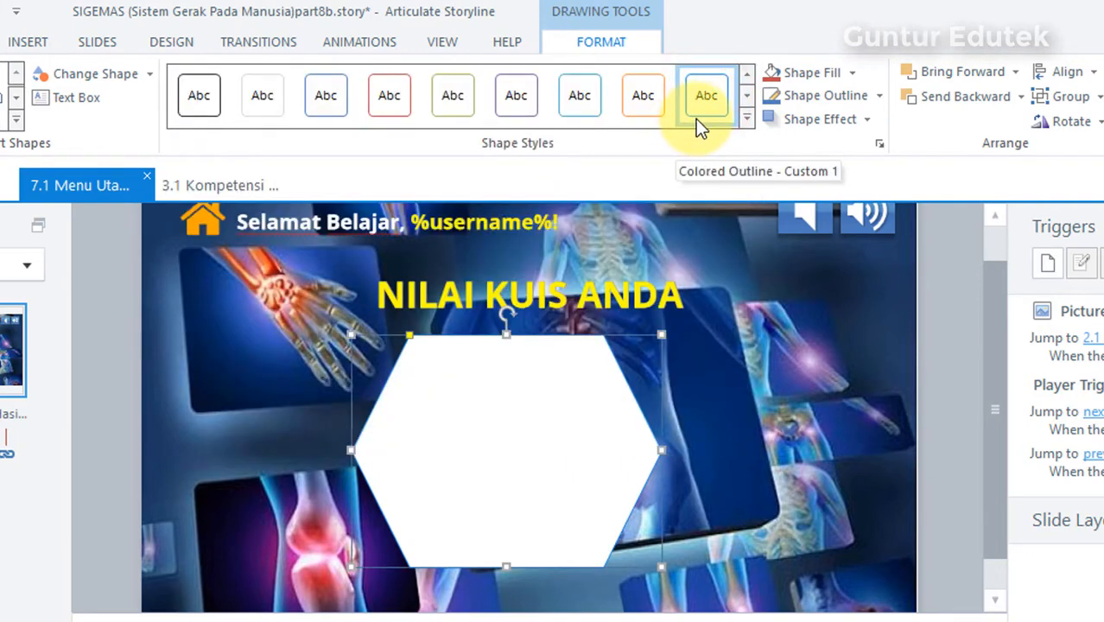
Step: Set the hexagon's outline weight to 6 px
click(864, 98)
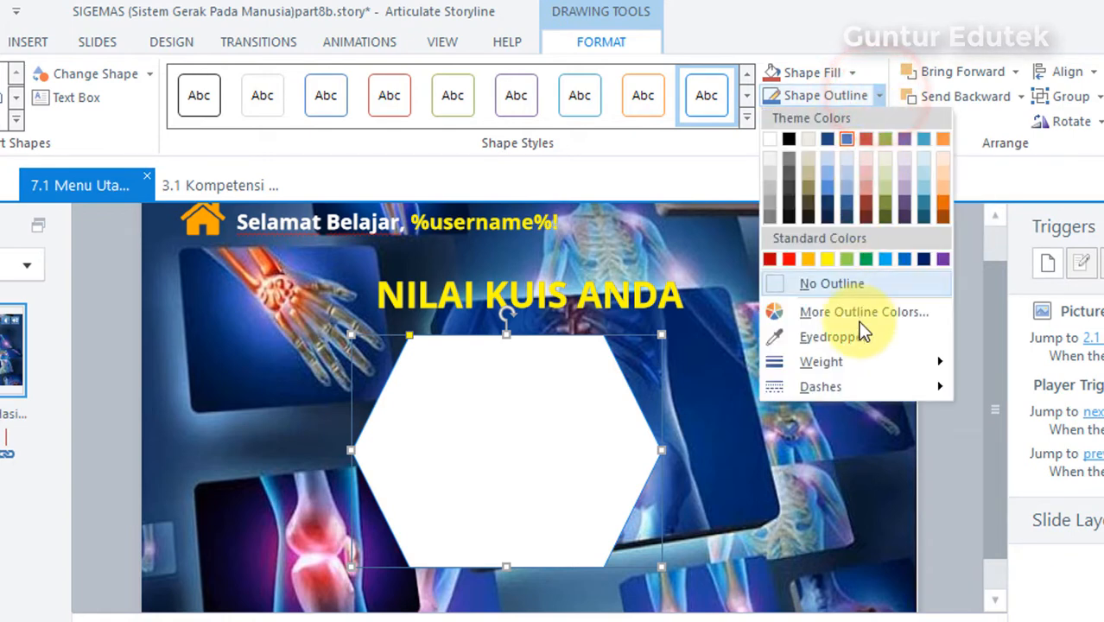
click(848, 137)
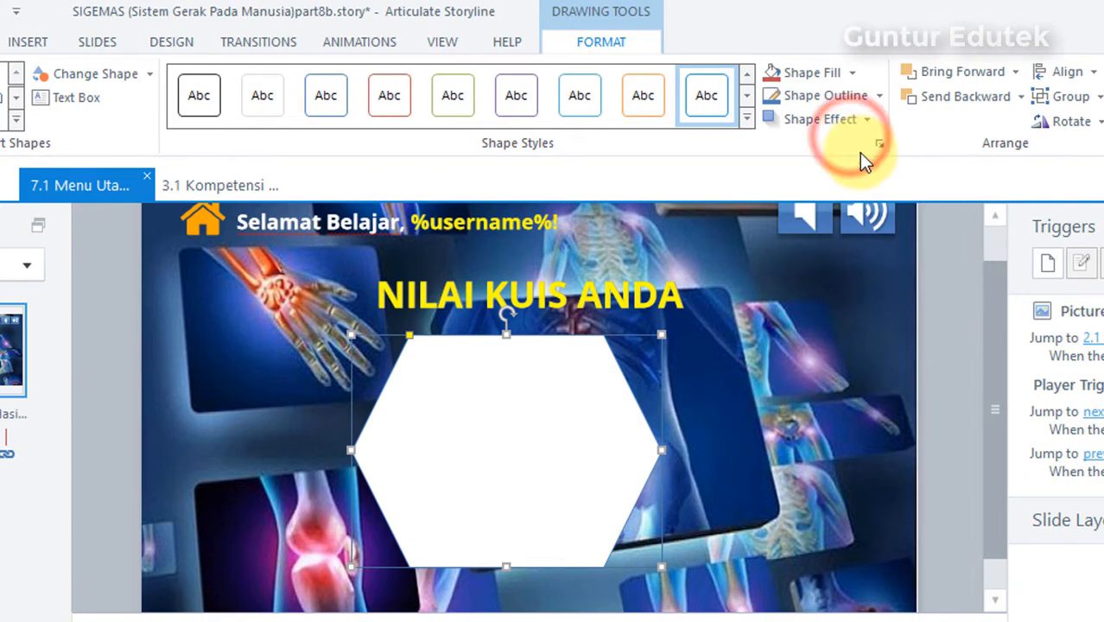
click(874, 98)
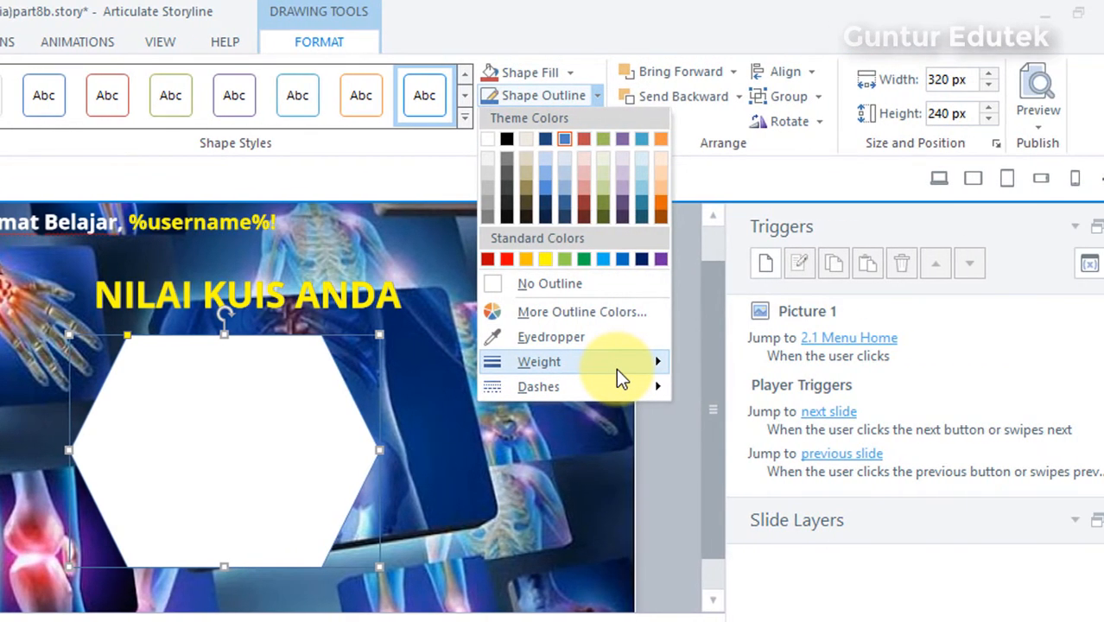
mouse_move(618, 375)
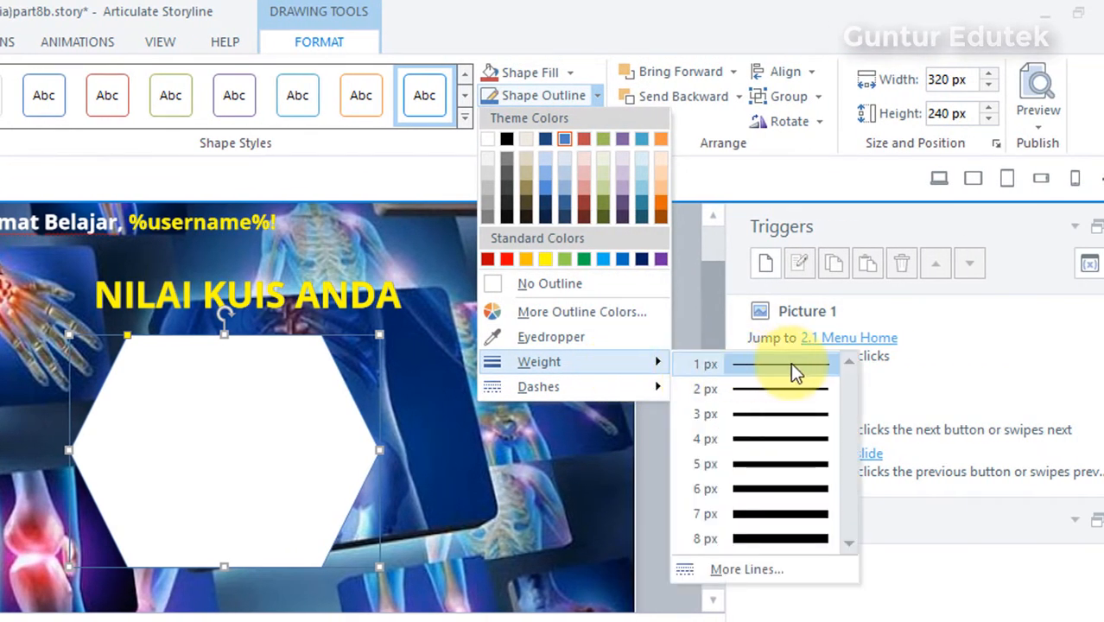
click(785, 490)
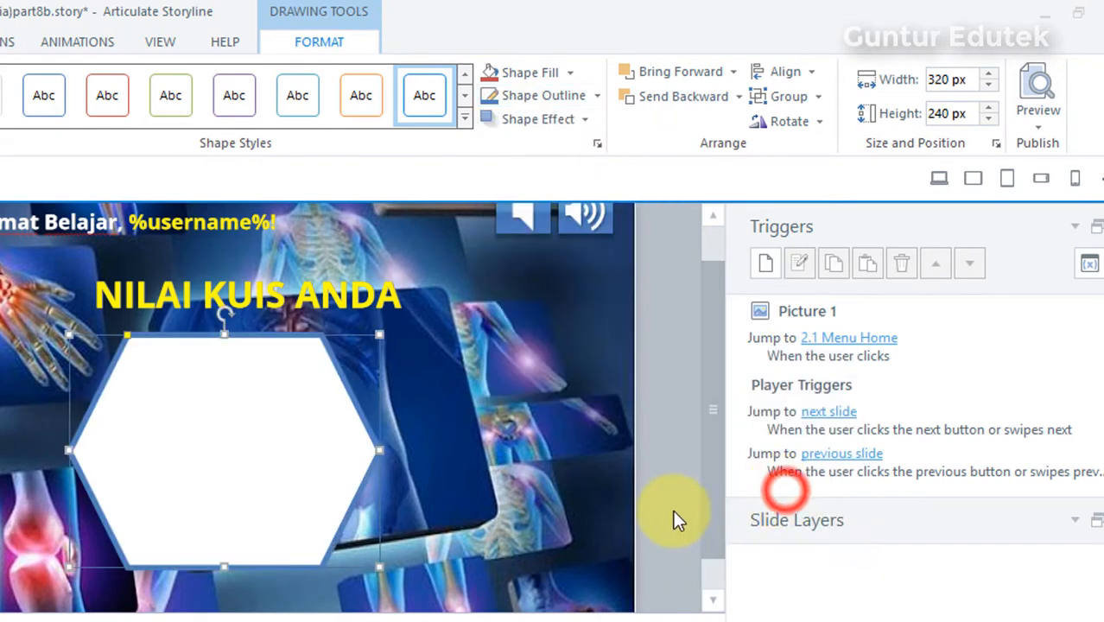
click(533, 381)
Step: Move the hexagon slightly down from the title and center it horizontally on the slide
click(232, 427)
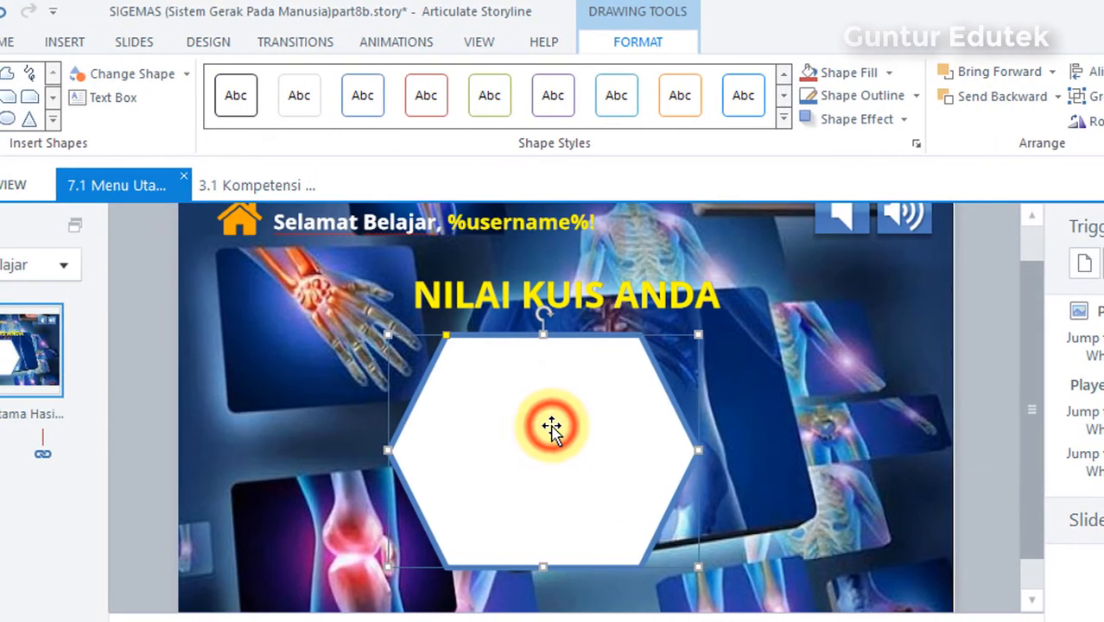
drag(552, 428, 553, 437)
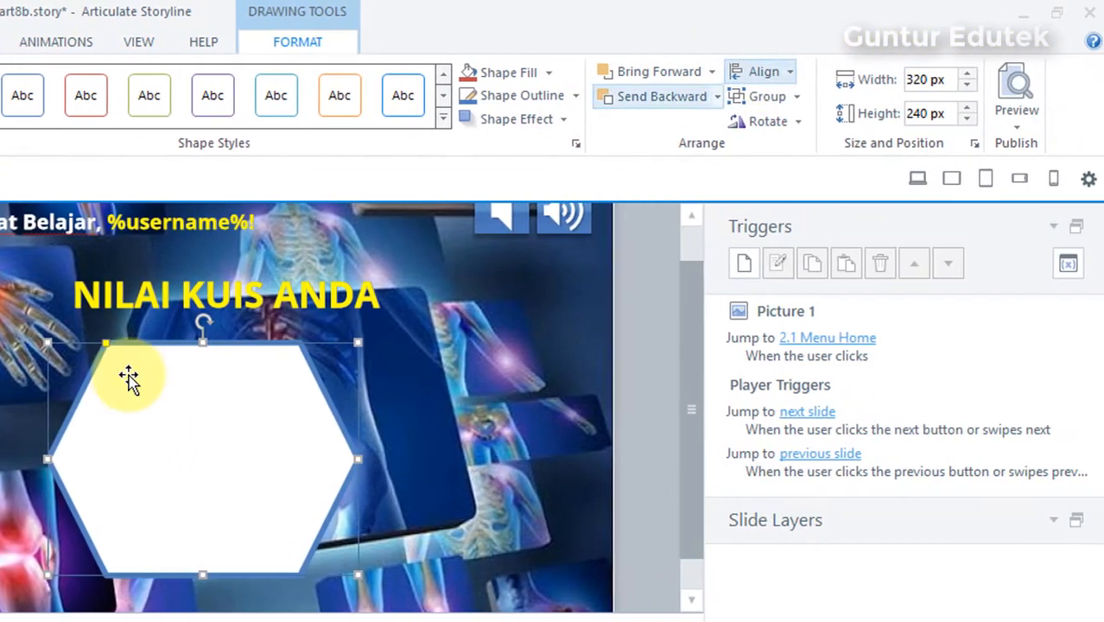
click(494, 423)
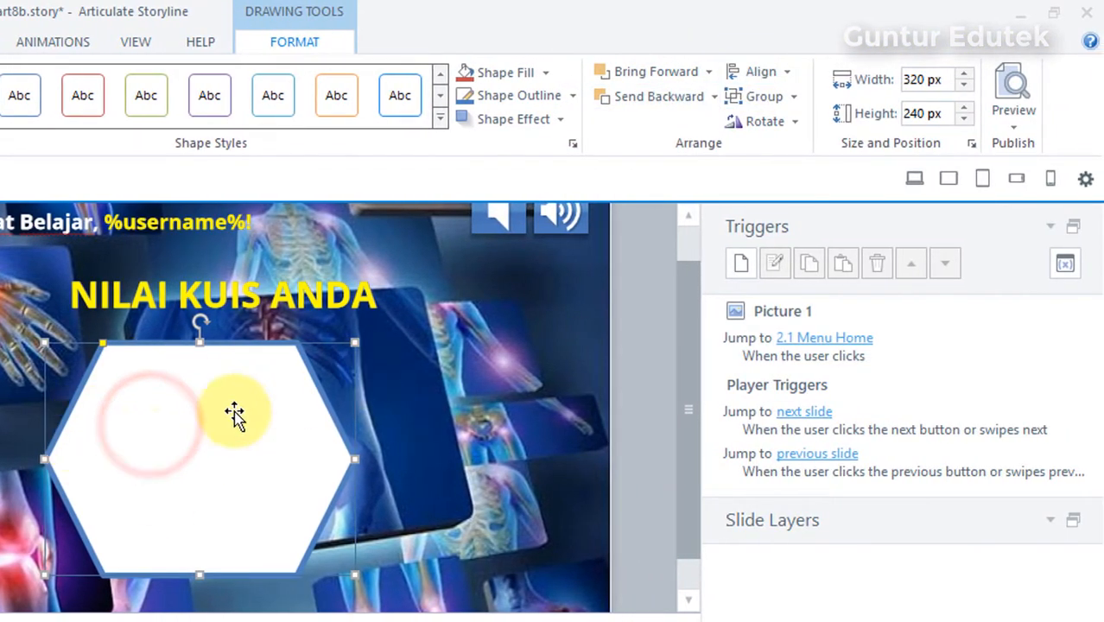
click(764, 78)
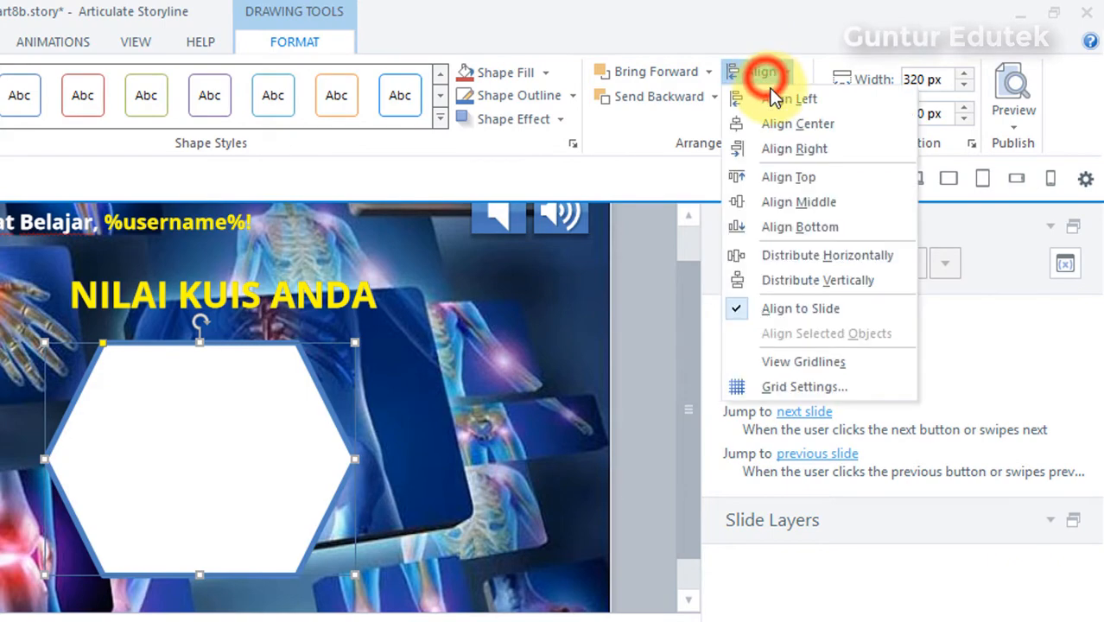
click(793, 121)
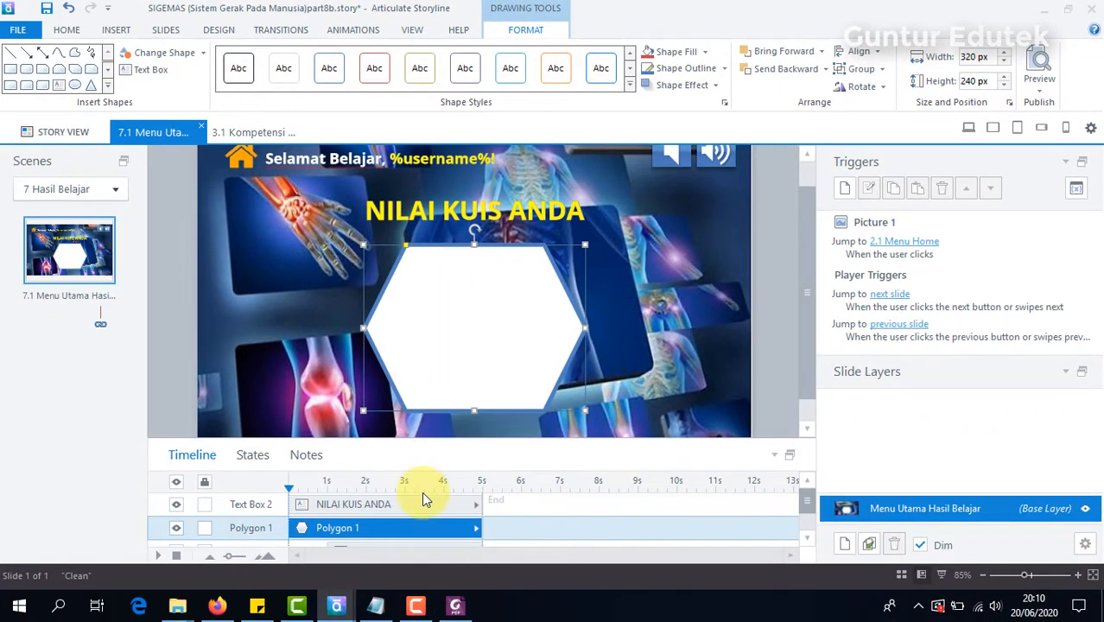
Step: Check the published example, then insert Hasil kuis.png from the Pertemuan 8 aset folder onto the slide near the hexagon's upper edge
click(216, 608)
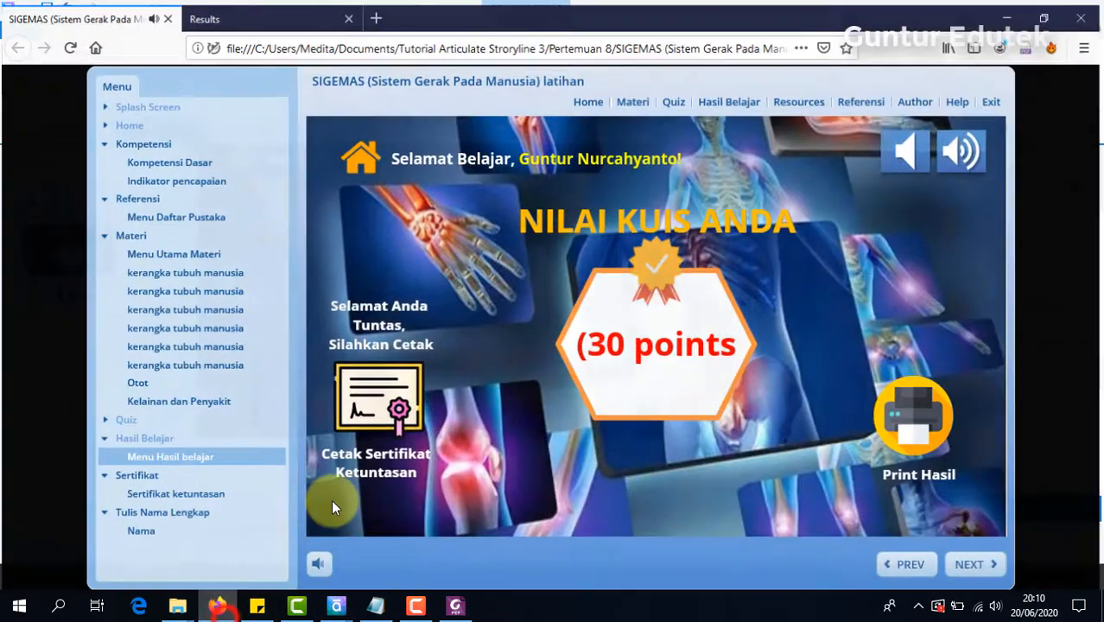
click(217, 607)
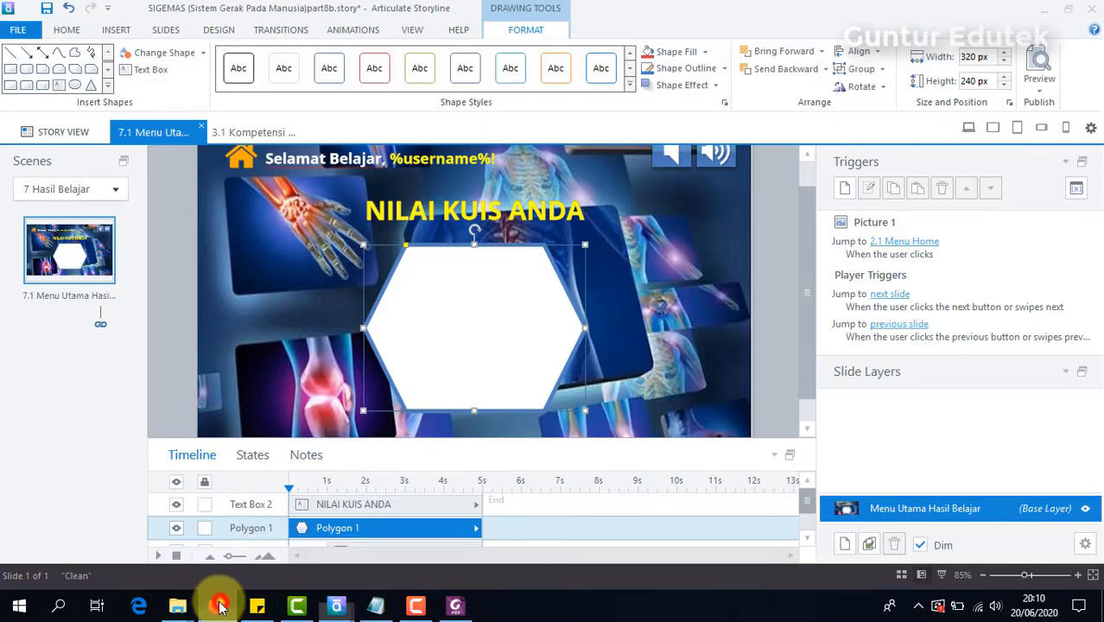
mouse_move(178, 607)
click(200, 540)
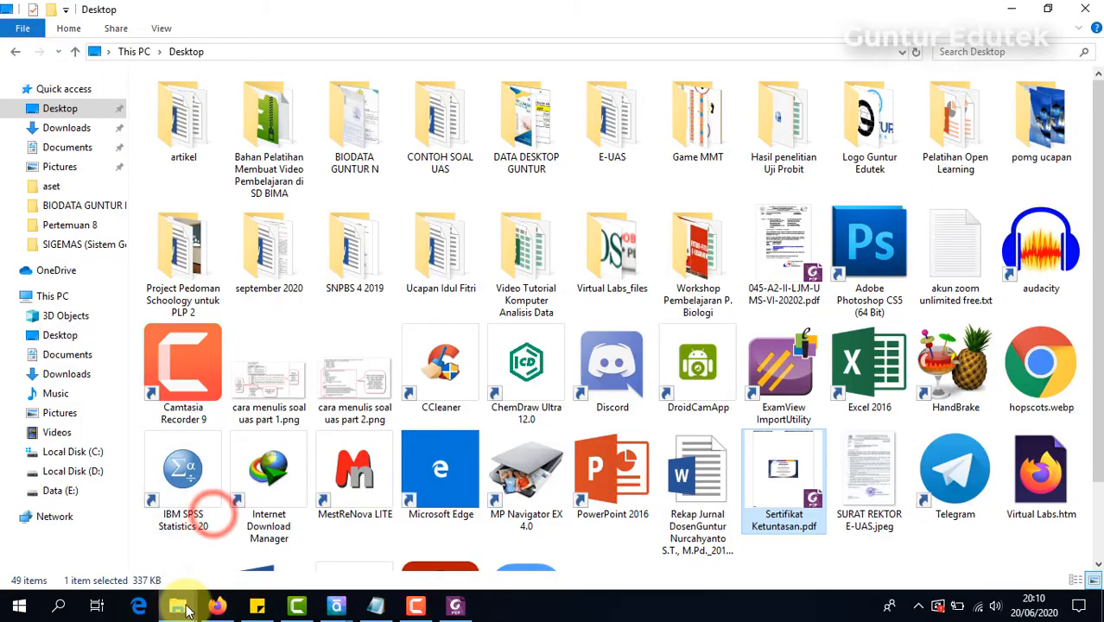
click(95, 539)
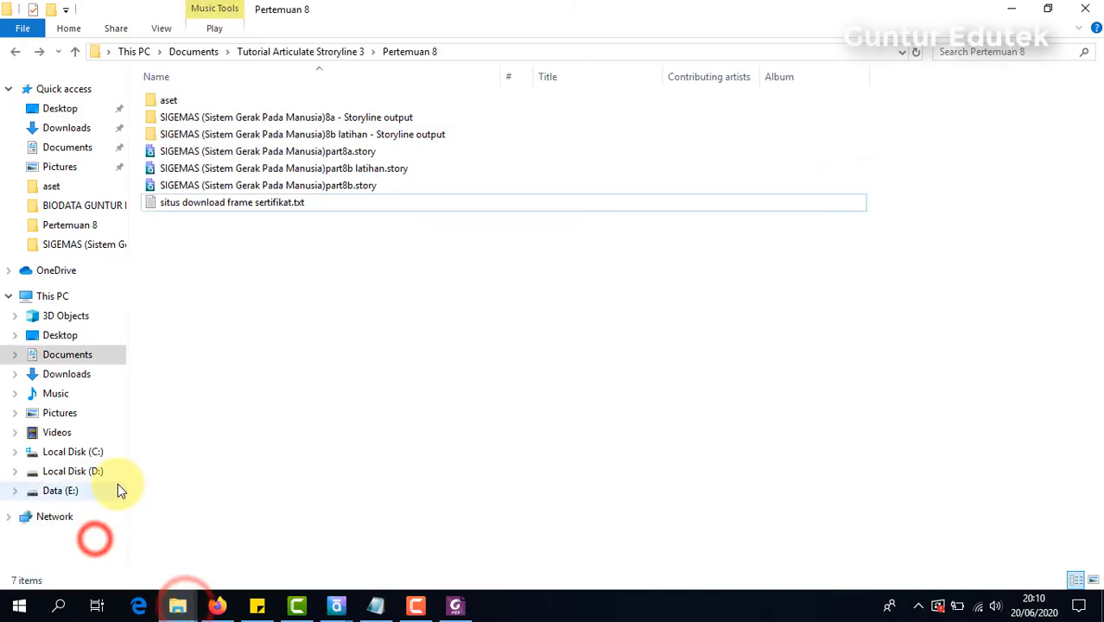
double_click(167, 101)
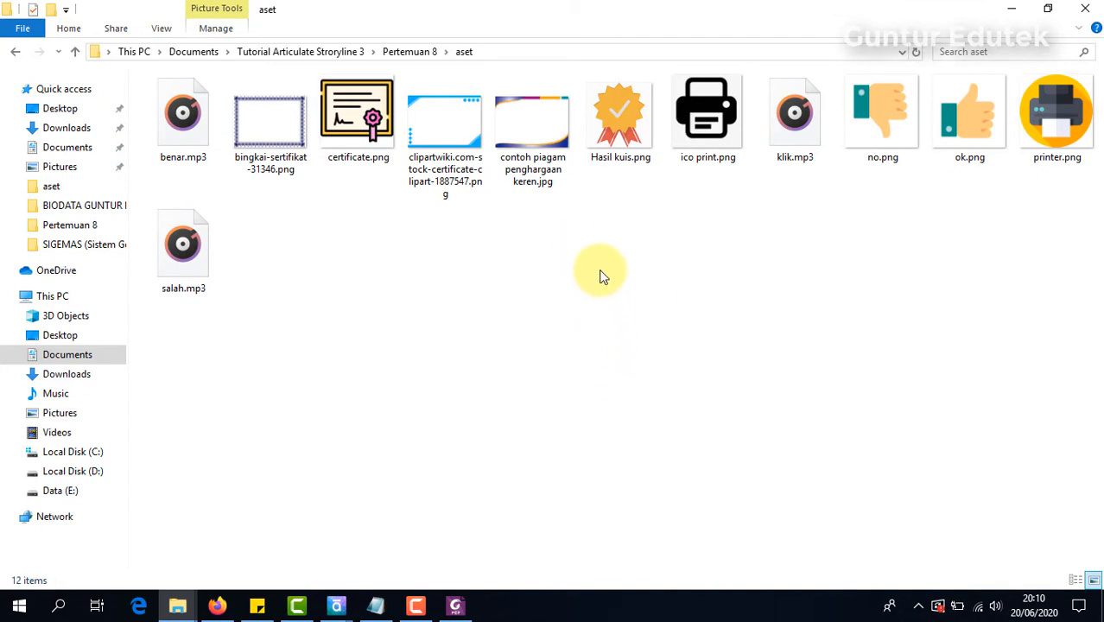
click(635, 138)
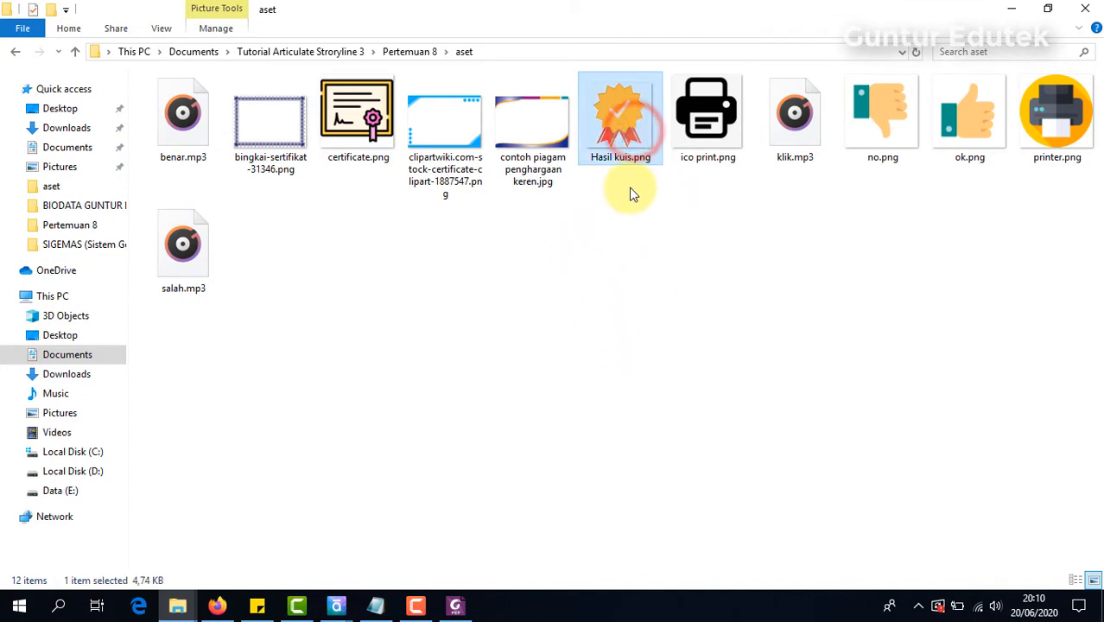
drag(626, 138, 487, 294)
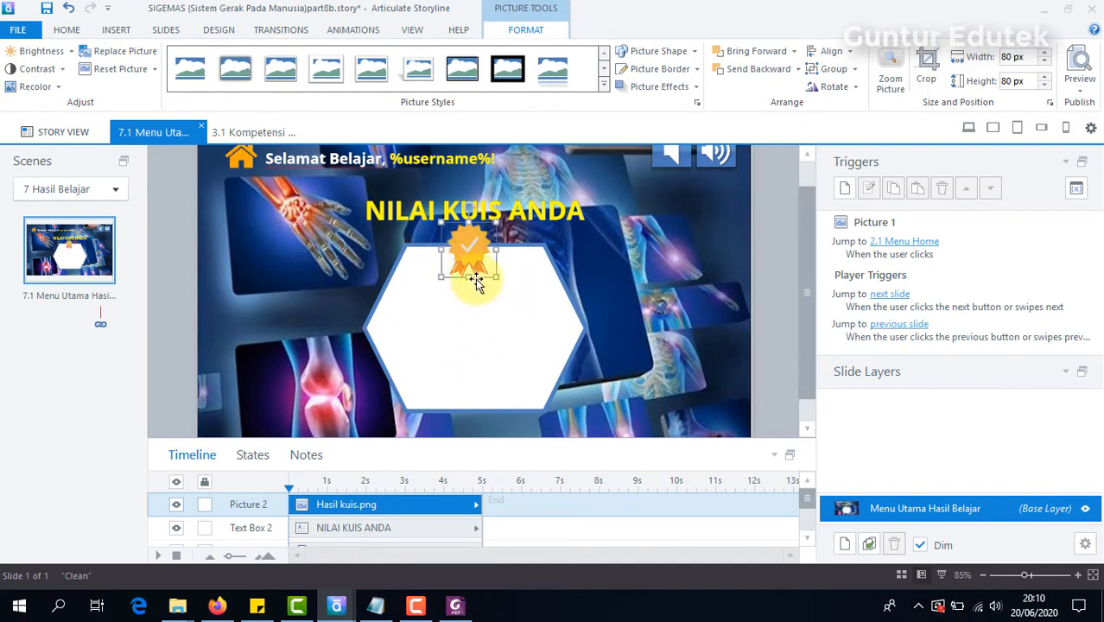
Step: Place the badge picture over the hexagon's upper edge and center it horizontally on the slide
mouse_move(477, 258)
mouse_down()
mouse_move(463, 248)
mouse_move(476, 242)
mouse_up()
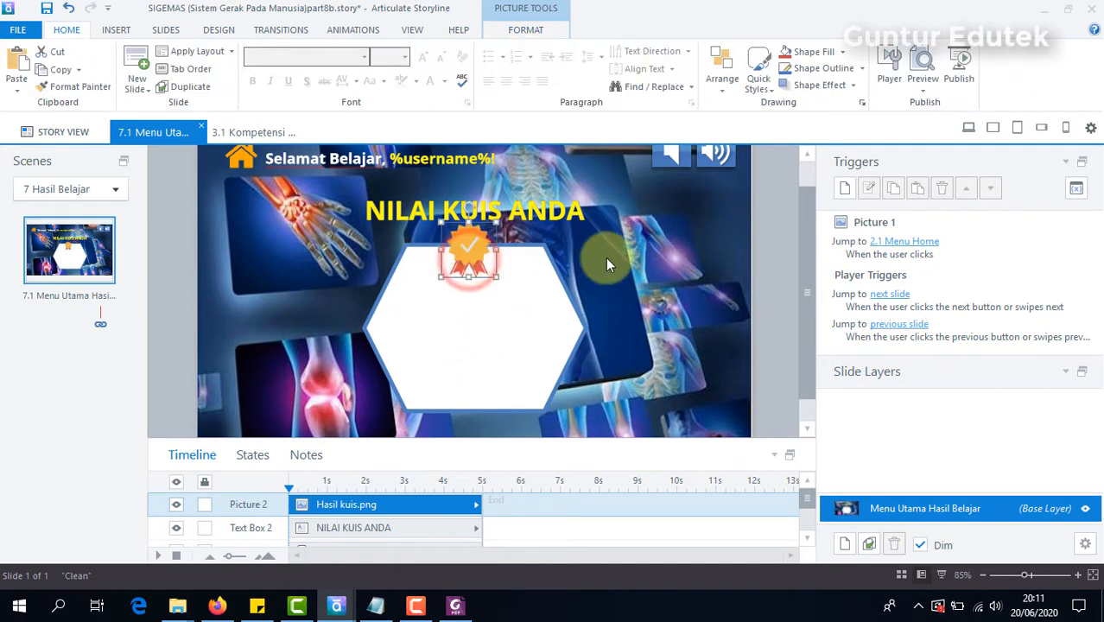
click(721, 86)
mouse_move(762, 289)
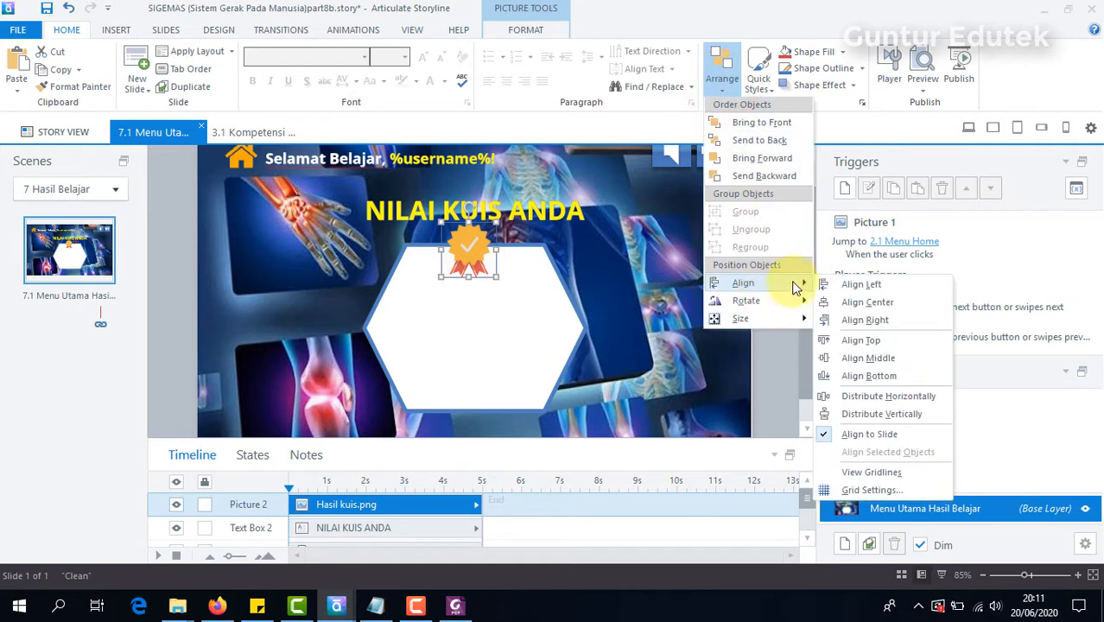
click(861, 301)
click(740, 247)
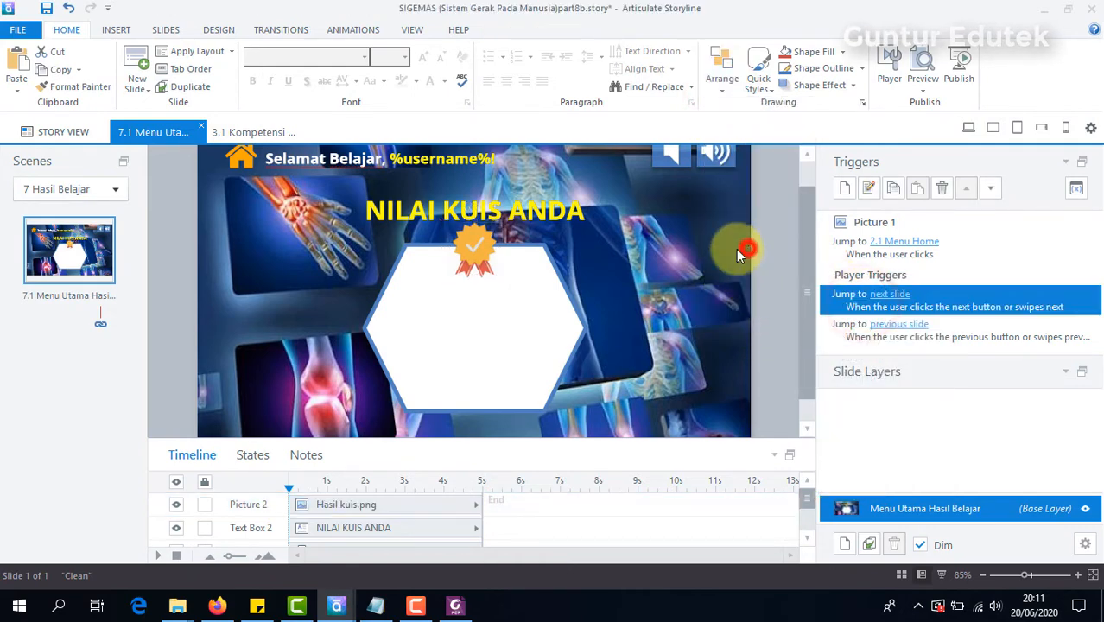
Step: Leave the Menu Utama Hasil Belajar slide and open the story view with all scenes
click(476, 373)
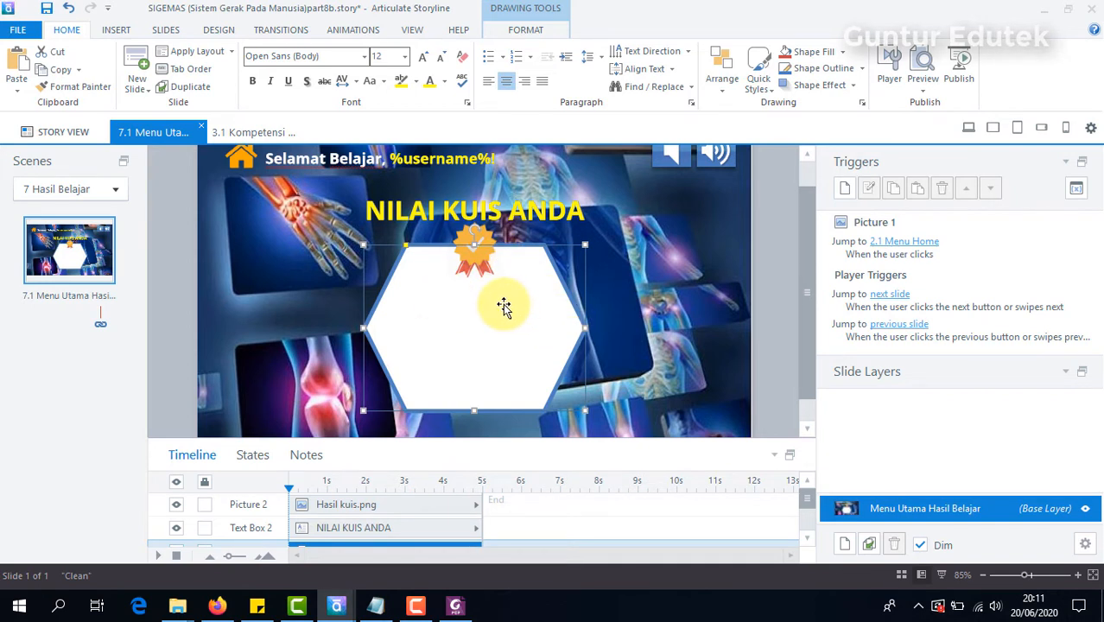
click(50, 141)
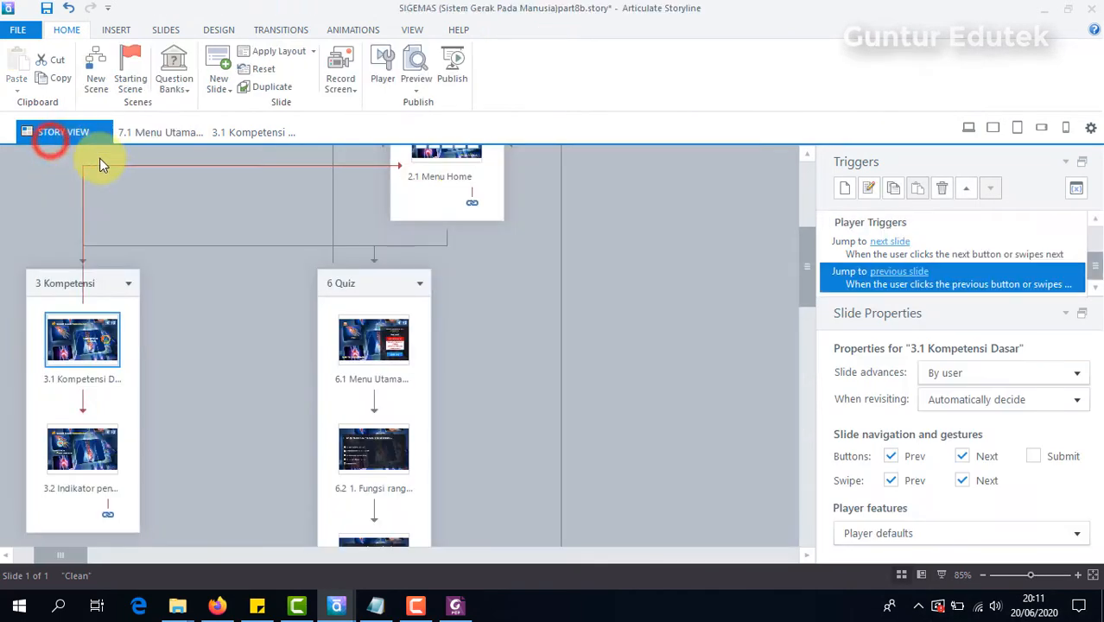
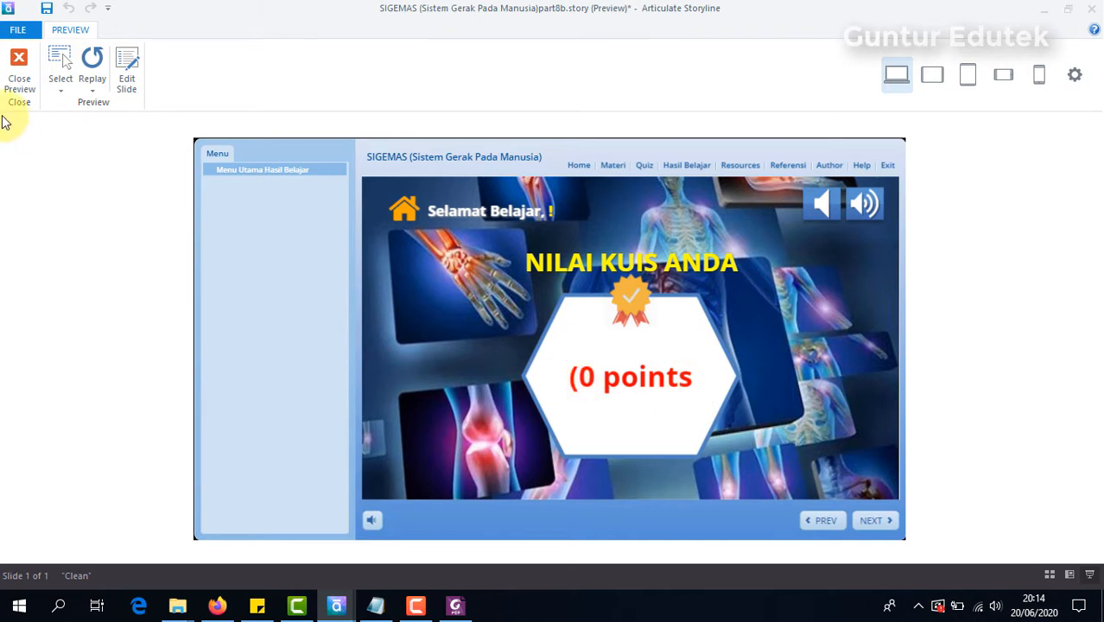
Step: Close the preview and delete the opening parenthesis before the score reference in the hexagon
click(13, 69)
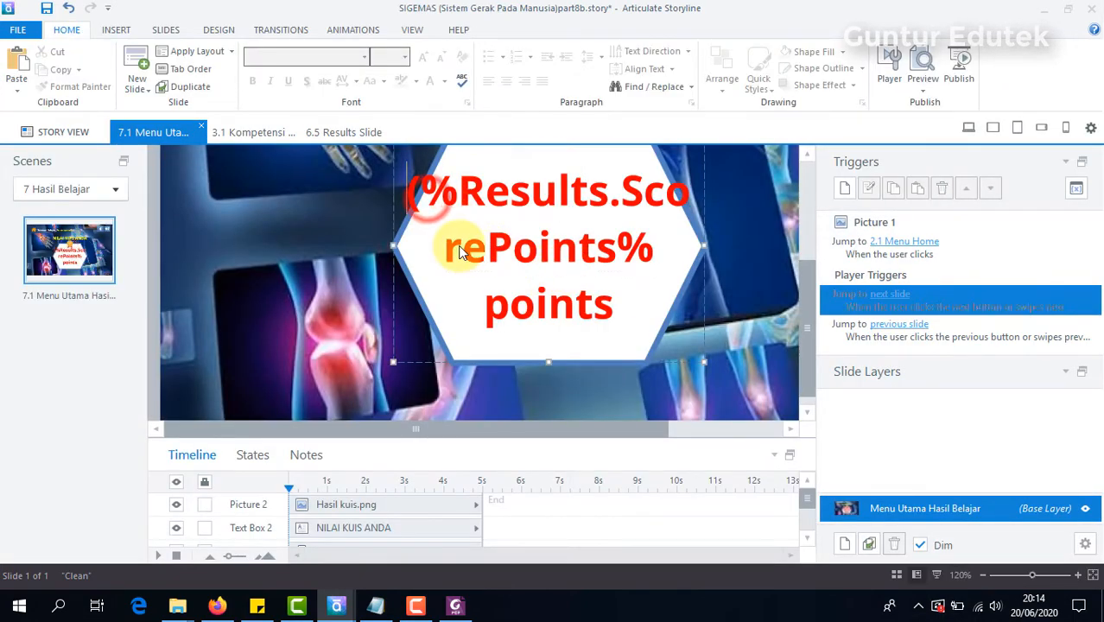
click(461, 250)
key(BackSpace)
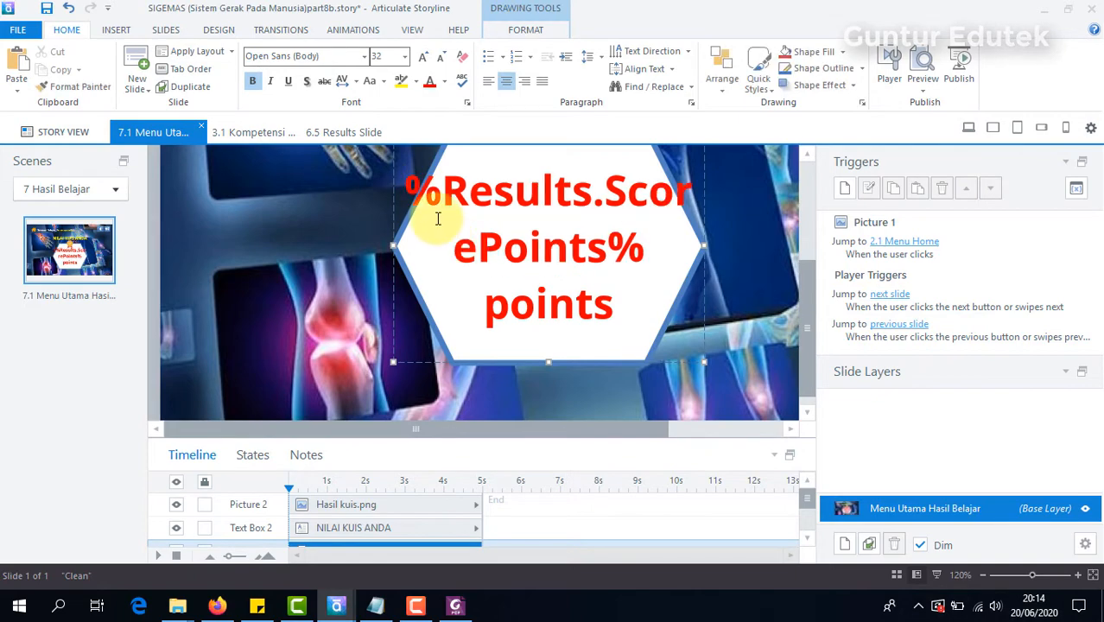
Step: Set all of the hexagon's score text to font size 36
key(ctrl+a)
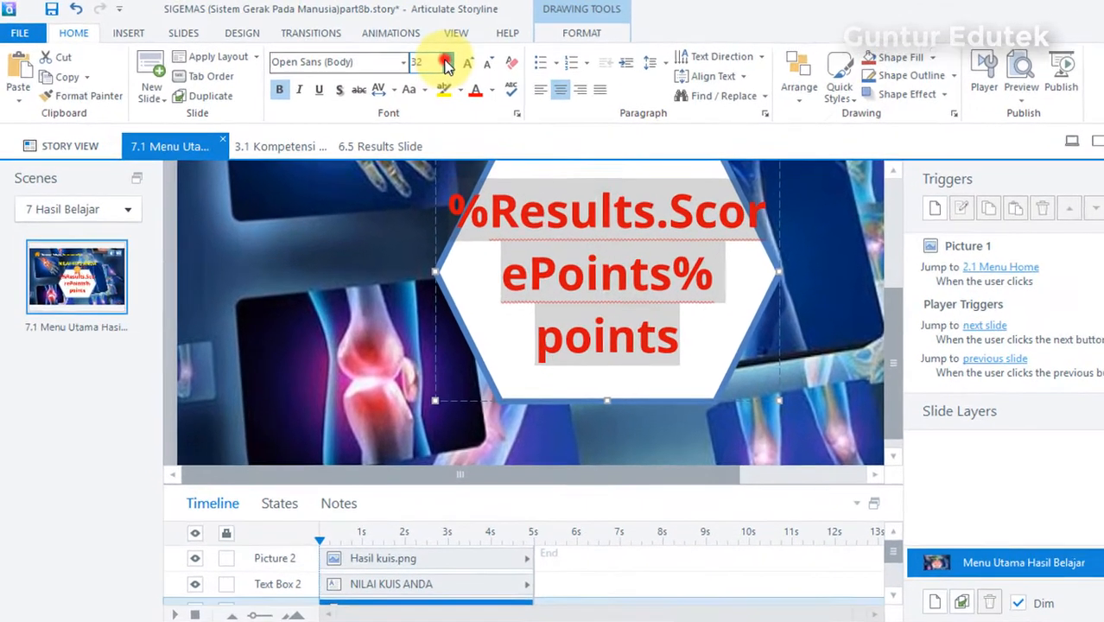
click(405, 57)
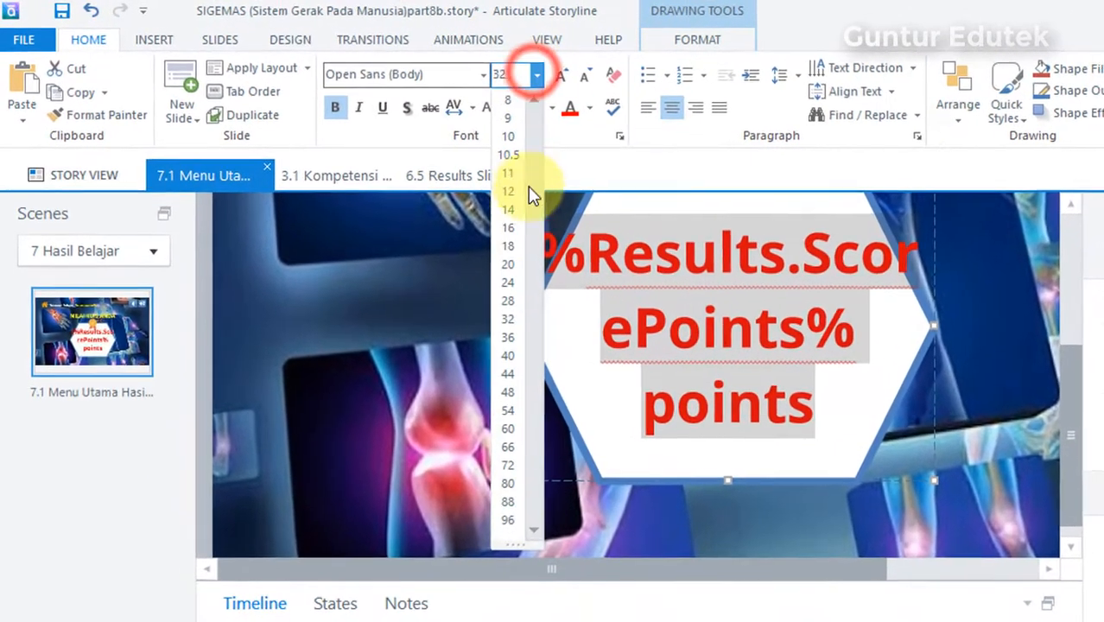
click(512, 338)
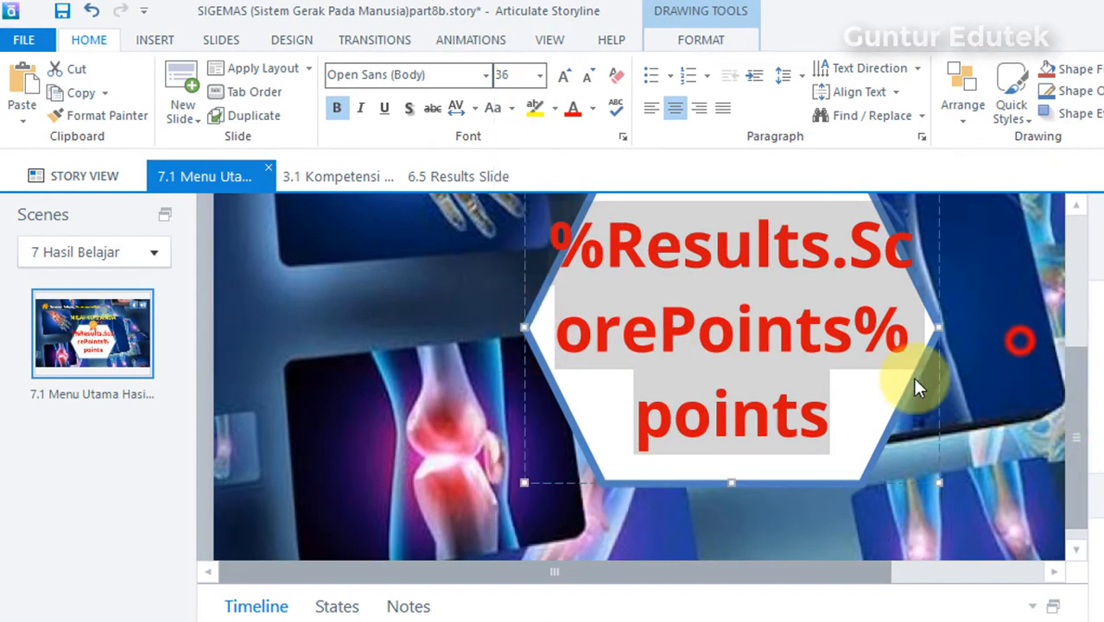
click(1019, 341)
Step: Check the hexagon slide's free area and locate printer.png in the Pertemuan 8 aset folder in File Explorer
mouse_move(1076, 423)
mouse_down()
mouse_move(1075, 326)
mouse_move(1083, 439)
mouse_up()
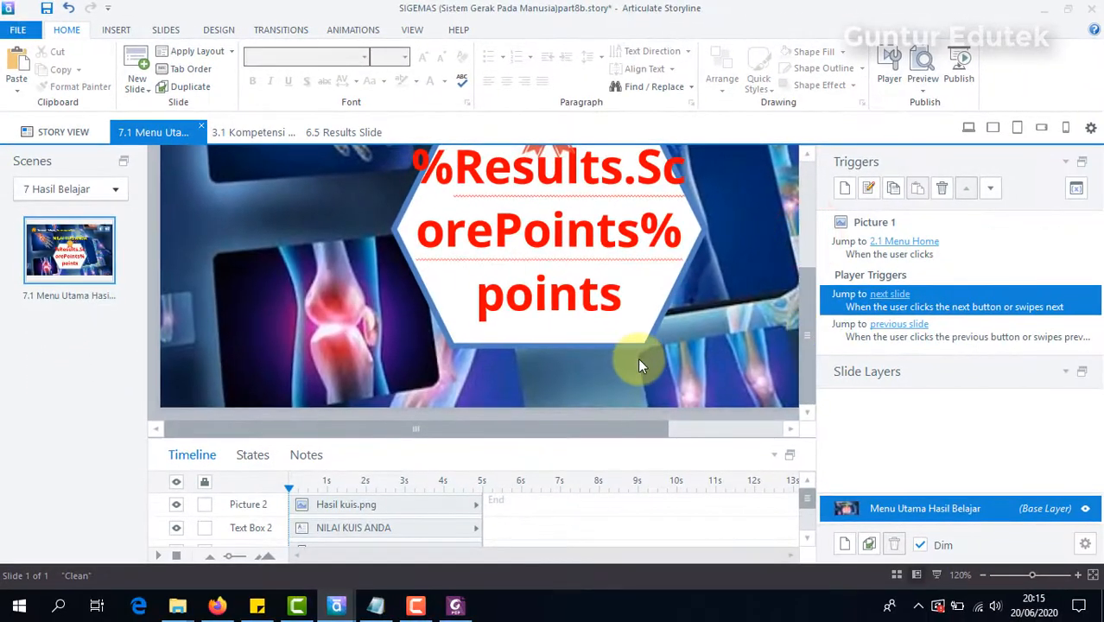
drag(423, 427, 560, 438)
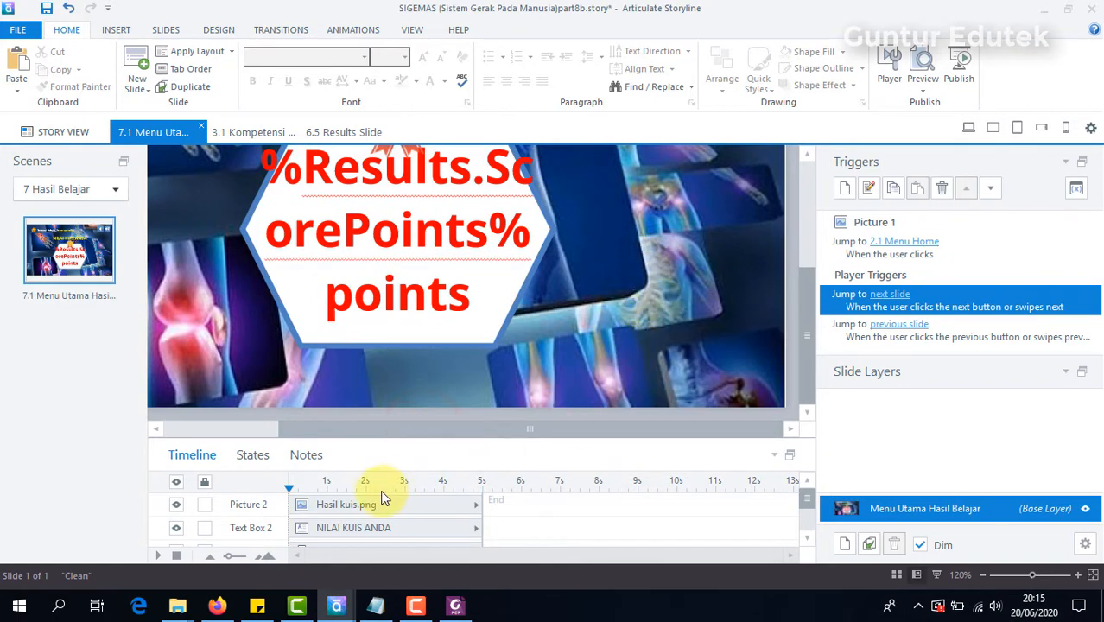
mouse_move(189, 610)
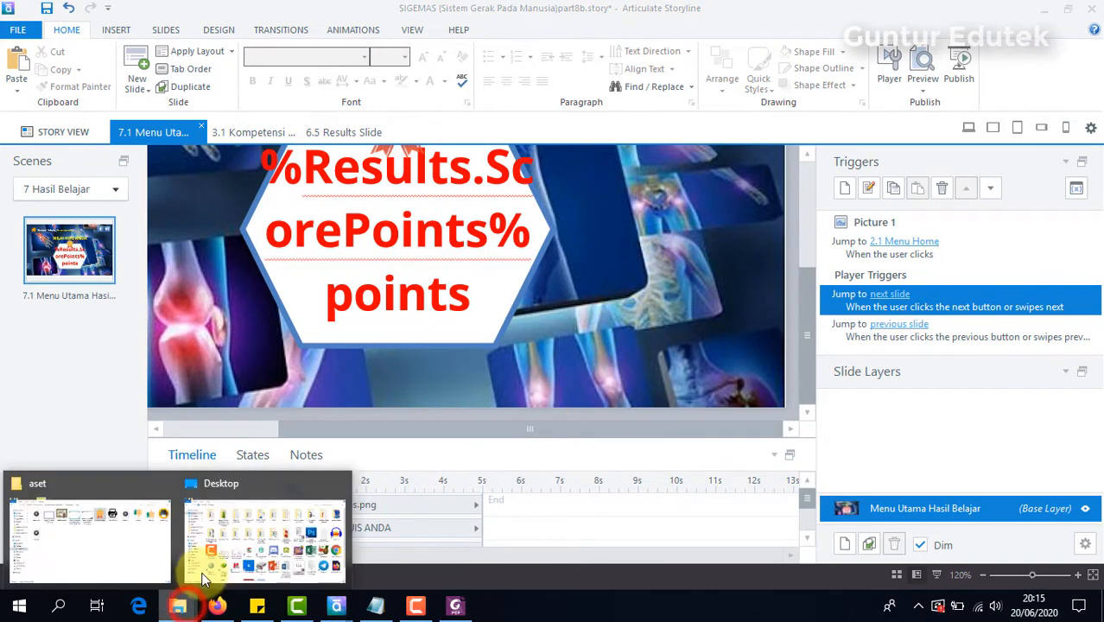
click(102, 542)
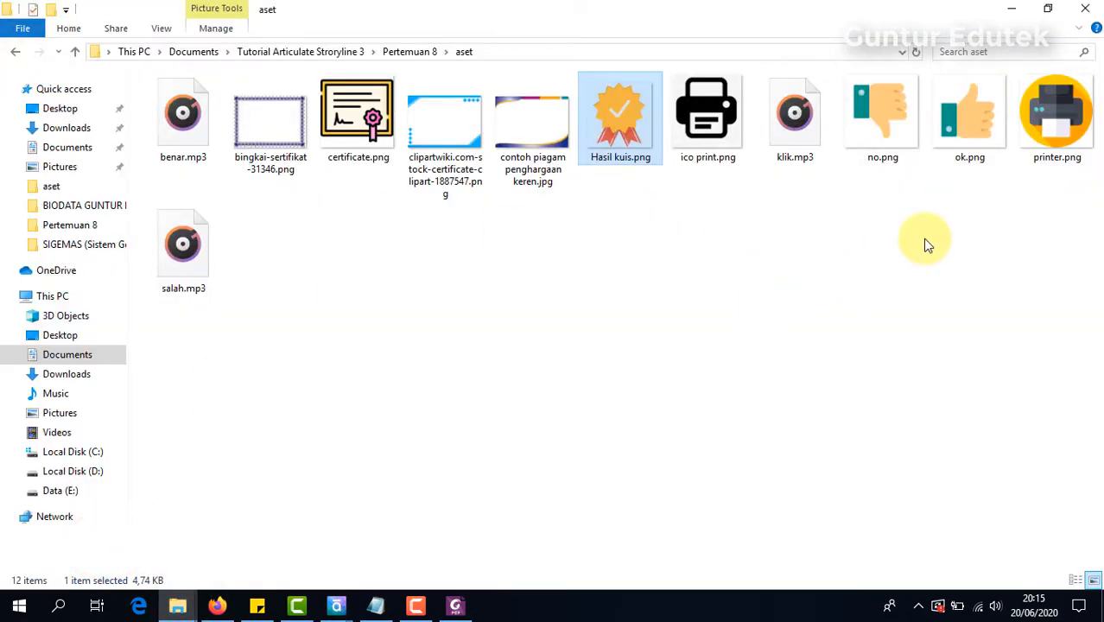
click(1056, 145)
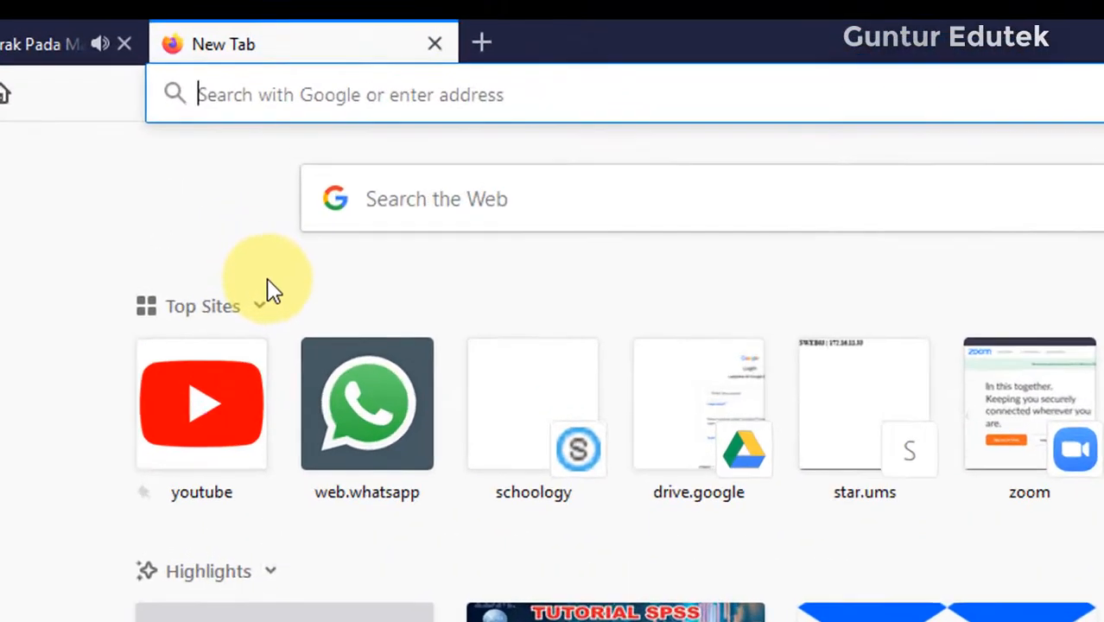
Step: Switch to Firefox and open flaticon.com in a new tab
text(F)
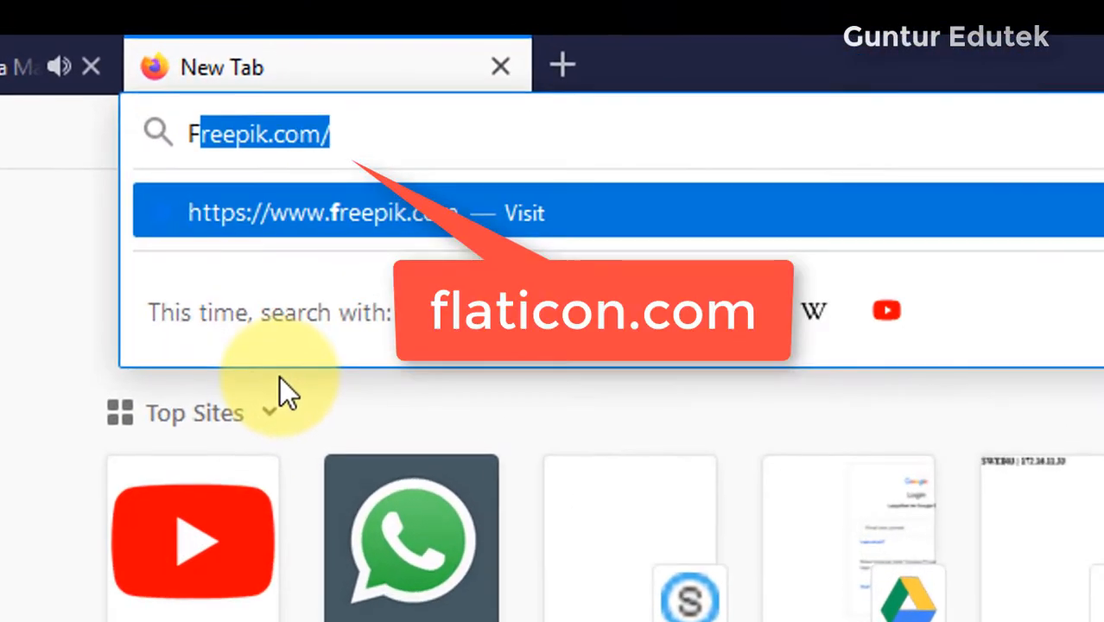
text(LATICON)
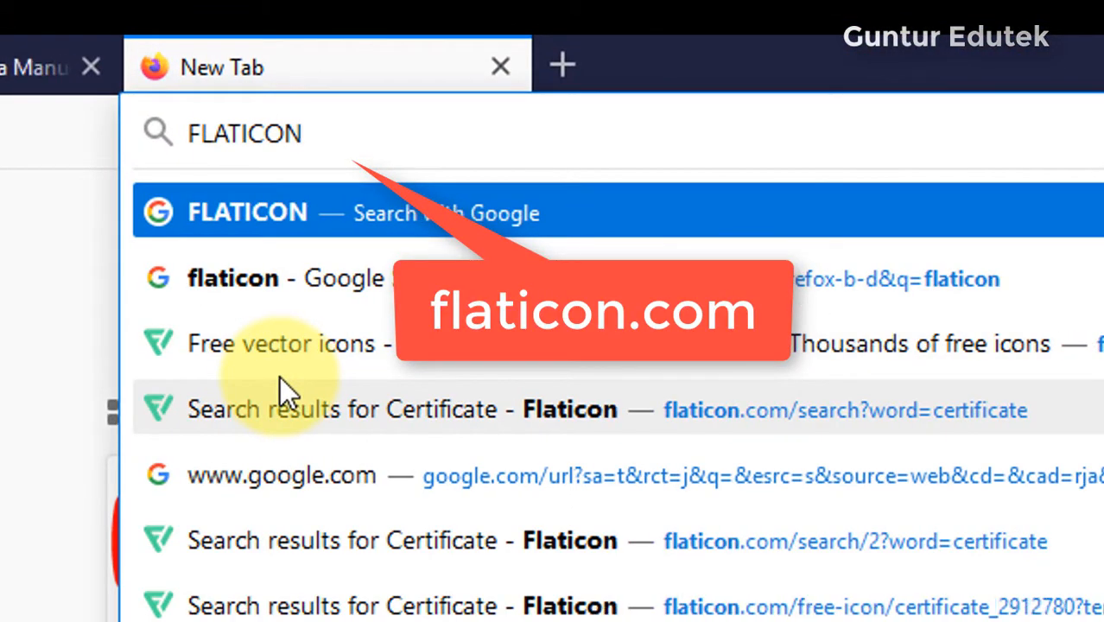
text(.CI)
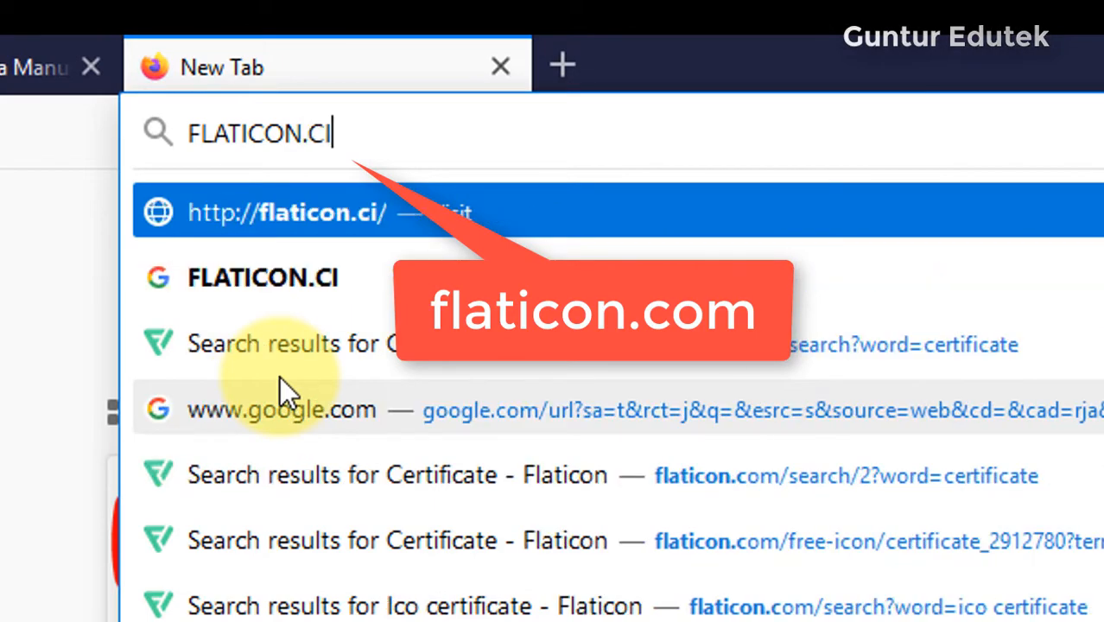
key(BackSpace)
text(OM)
key(Return)
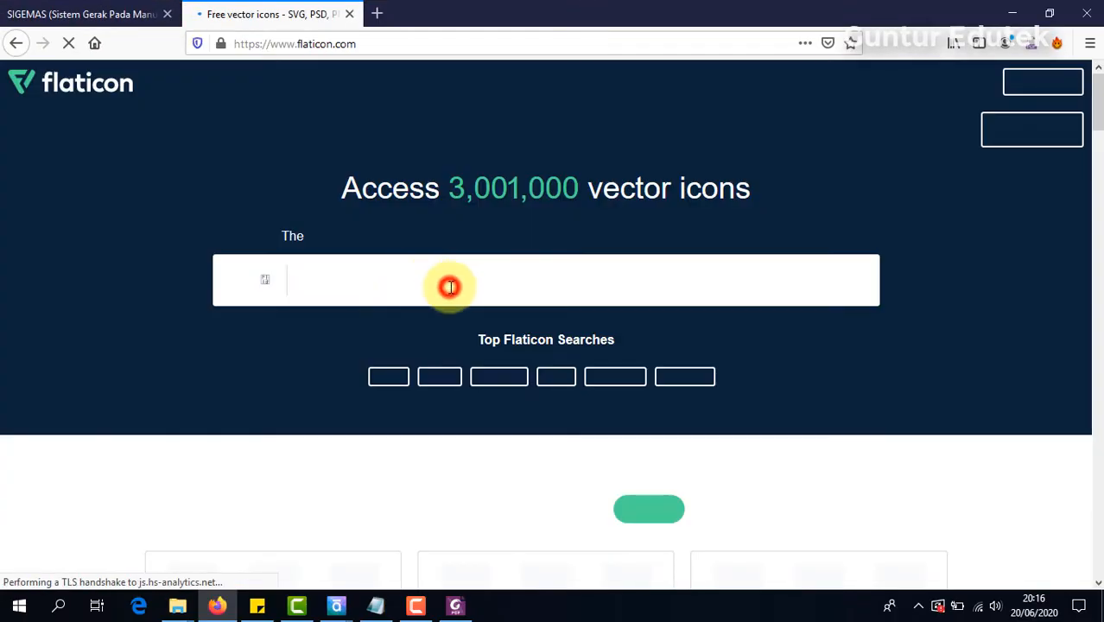
Step: Search Flaticon for PRINT icons and look through the results
click(449, 286)
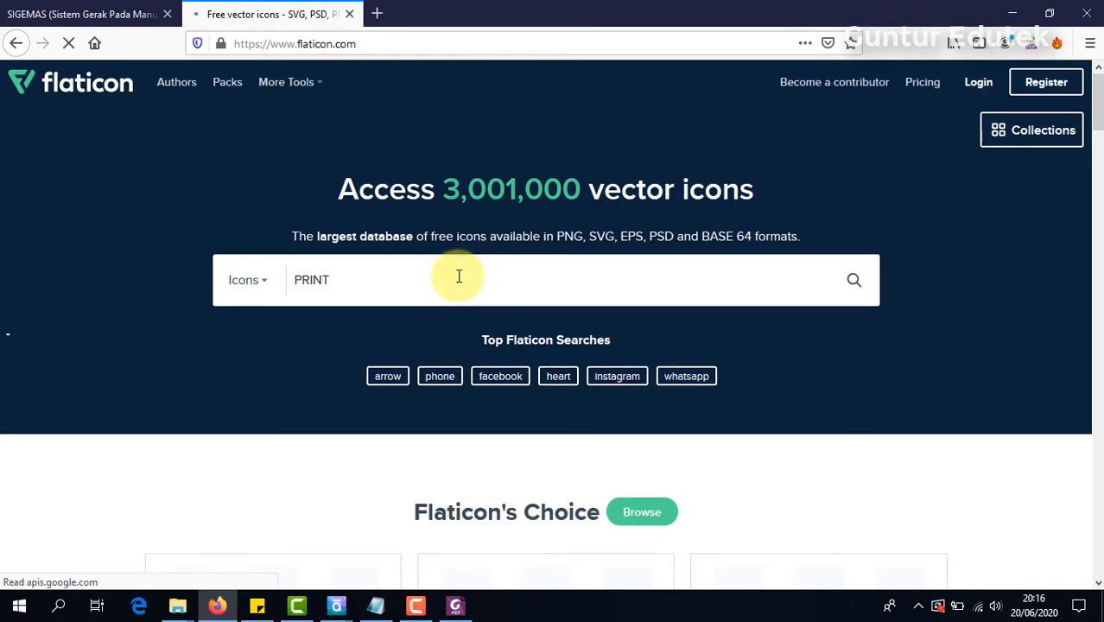
key(Return)
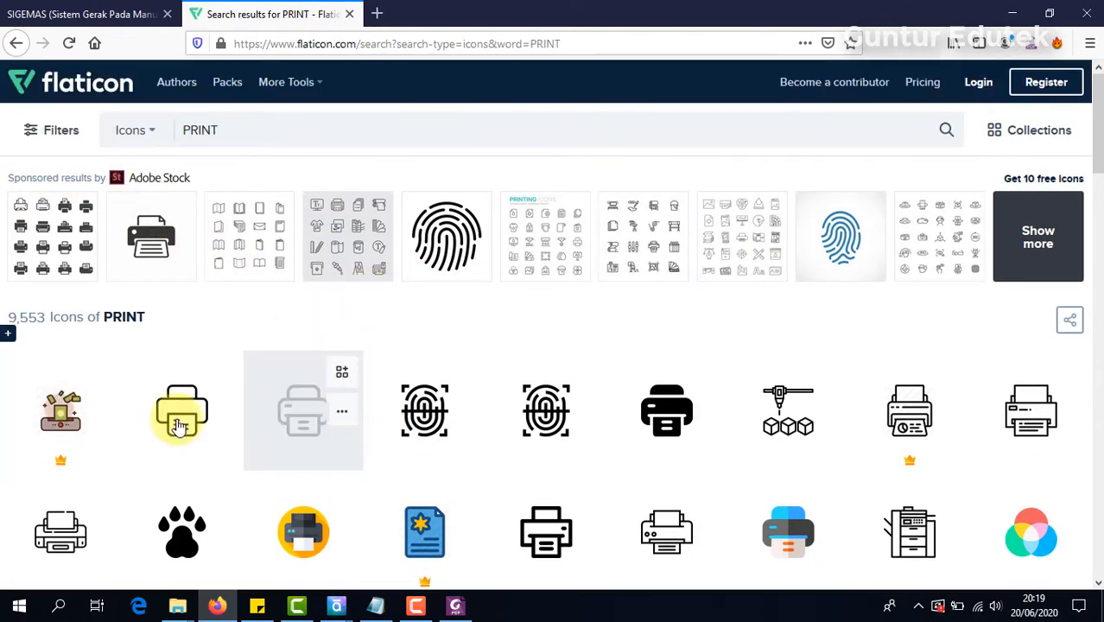
scroll(205, 443, down, 3)
scroll(321, 294, up, 3)
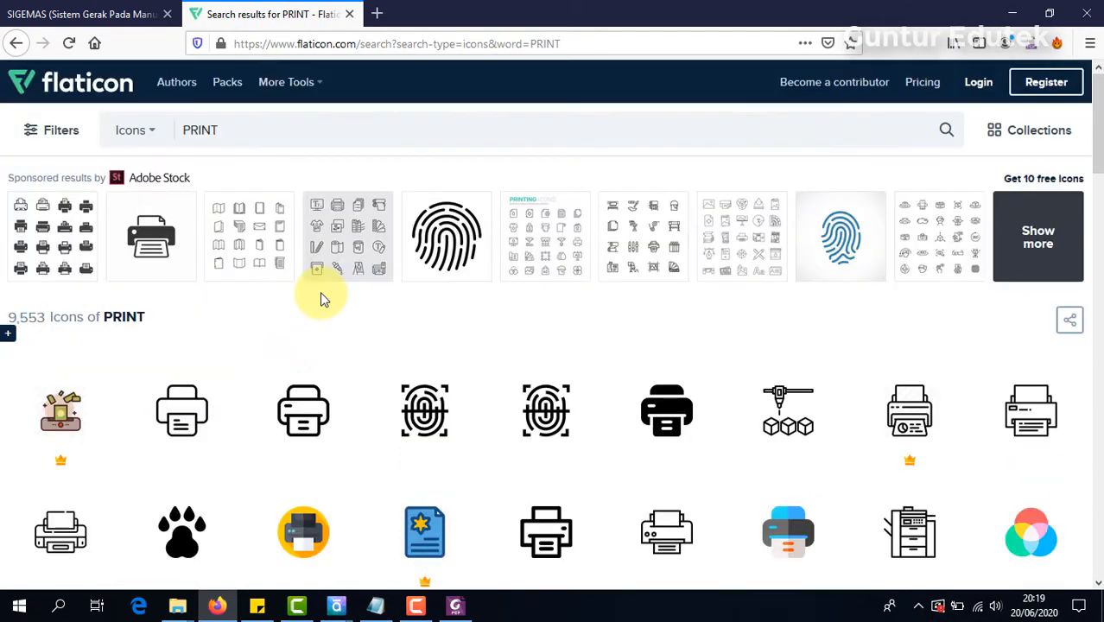
scroll(307, 354, down, 5)
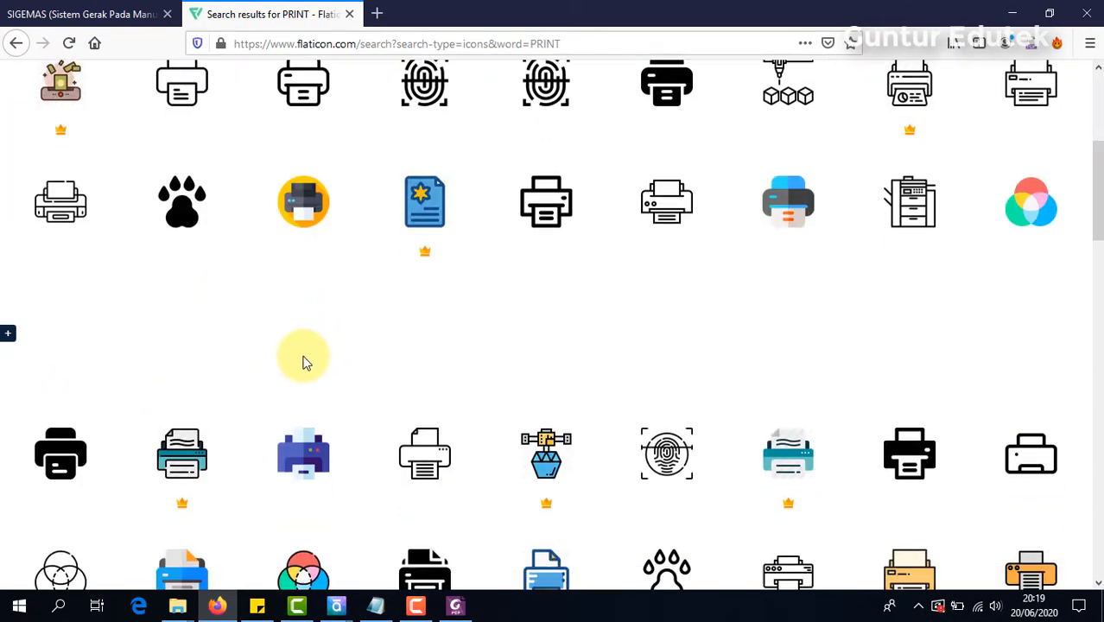
Step: Download the printer icon in the orange circle as a free PNG and save it to the Desktop as printer.png
click(311, 207)
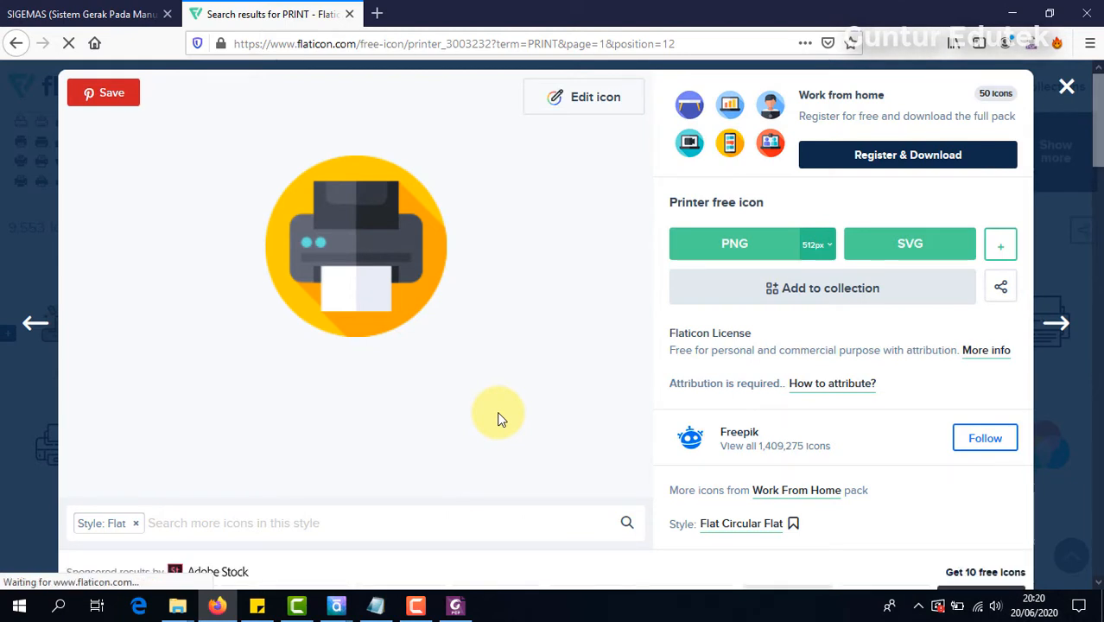
click(725, 246)
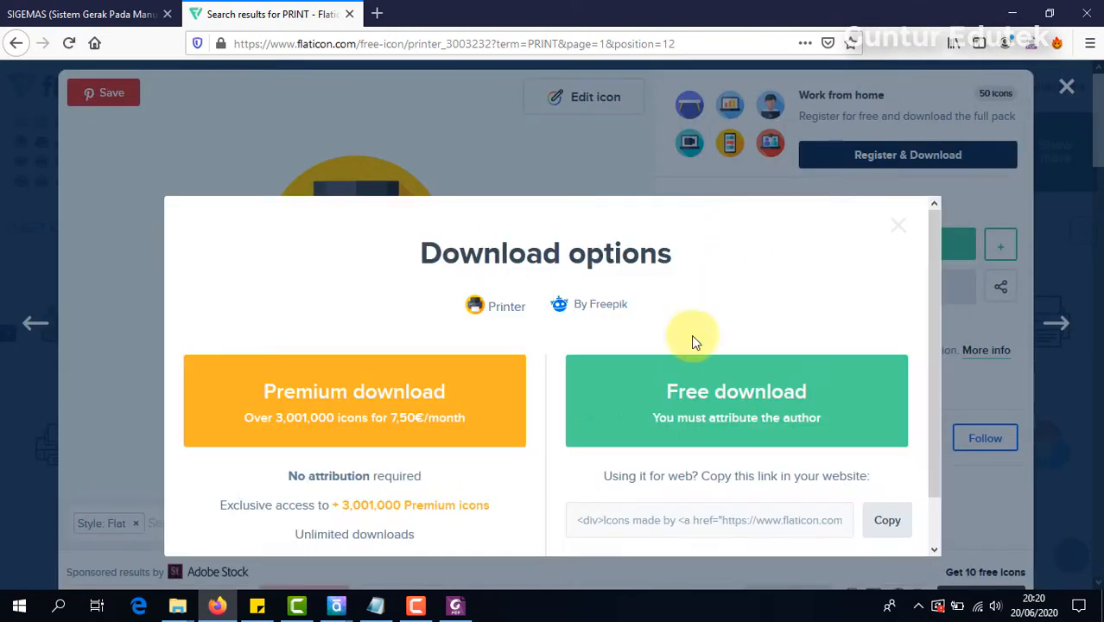
click(691, 403)
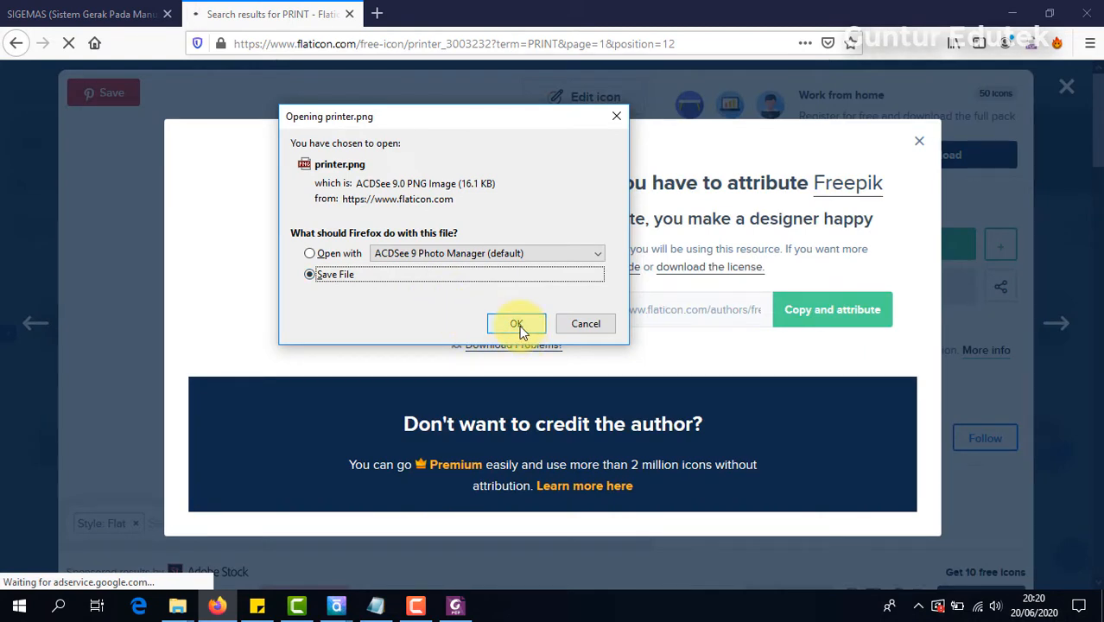
click(517, 325)
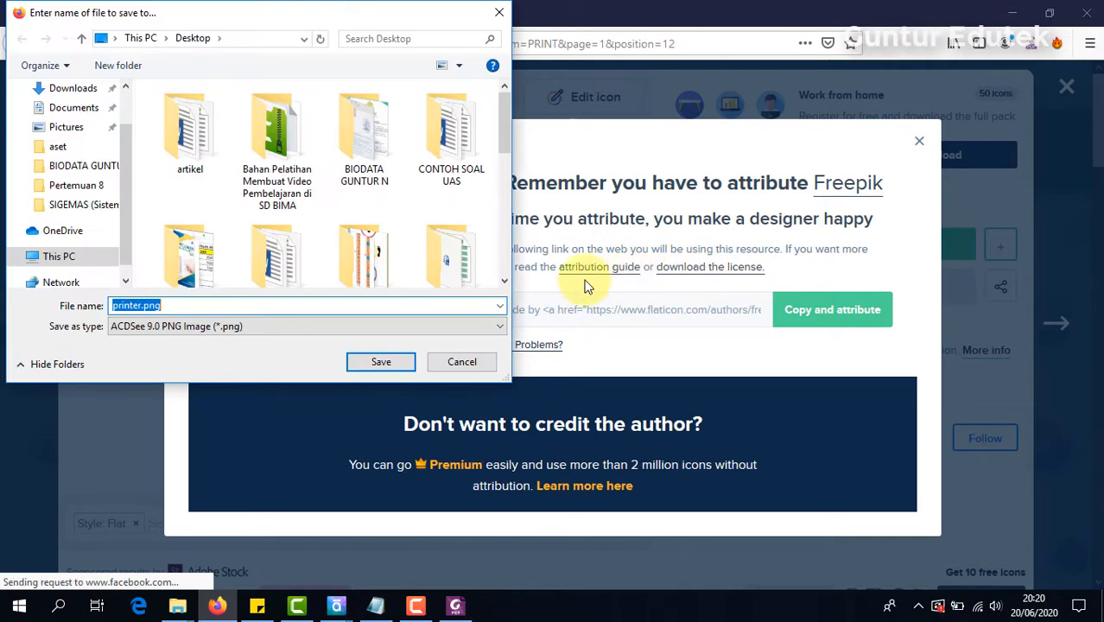
click(394, 363)
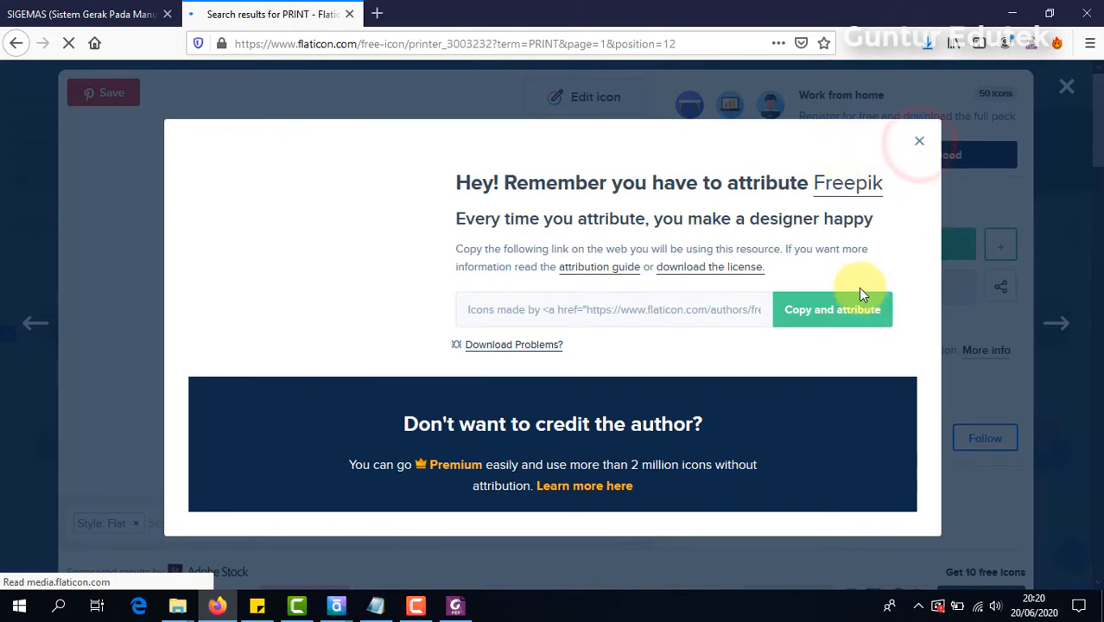
click(919, 141)
Step: Return to Articulate Storyline and insert printer.png from the Pertemuan 8 aset folder onto the Hasil Belajar slide beside the hexagon
mouse_move(336, 605)
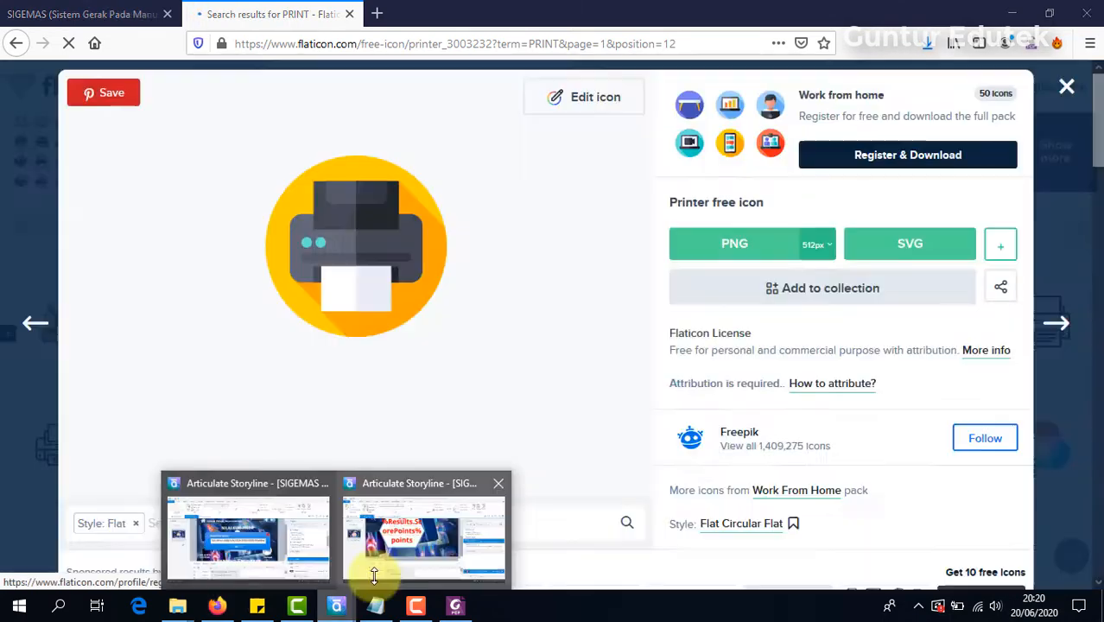
click(429, 491)
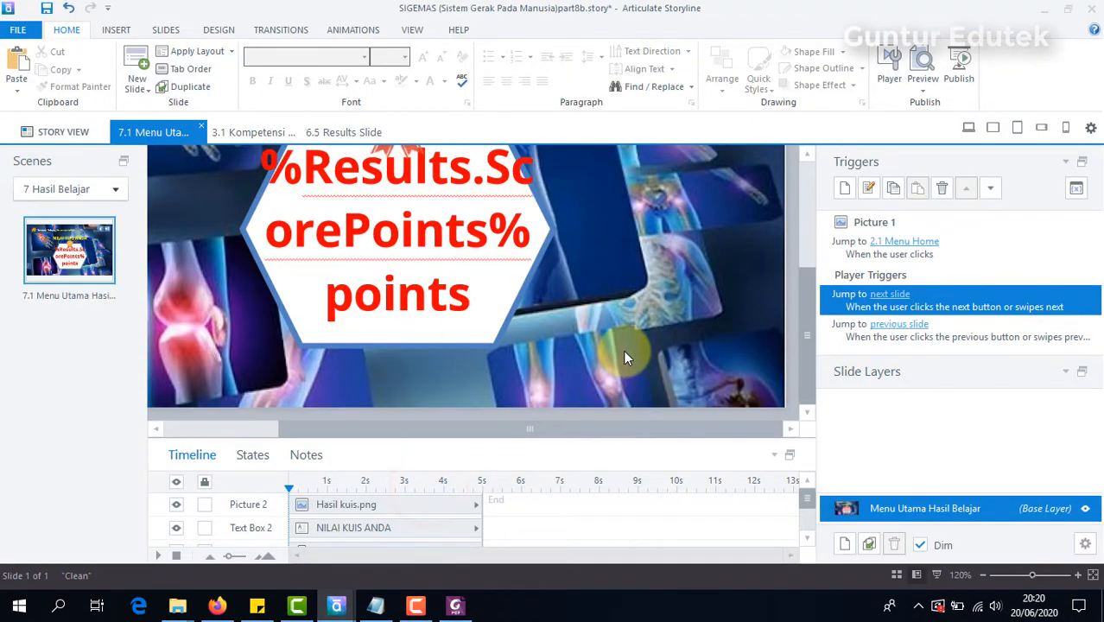
mouse_move(178, 610)
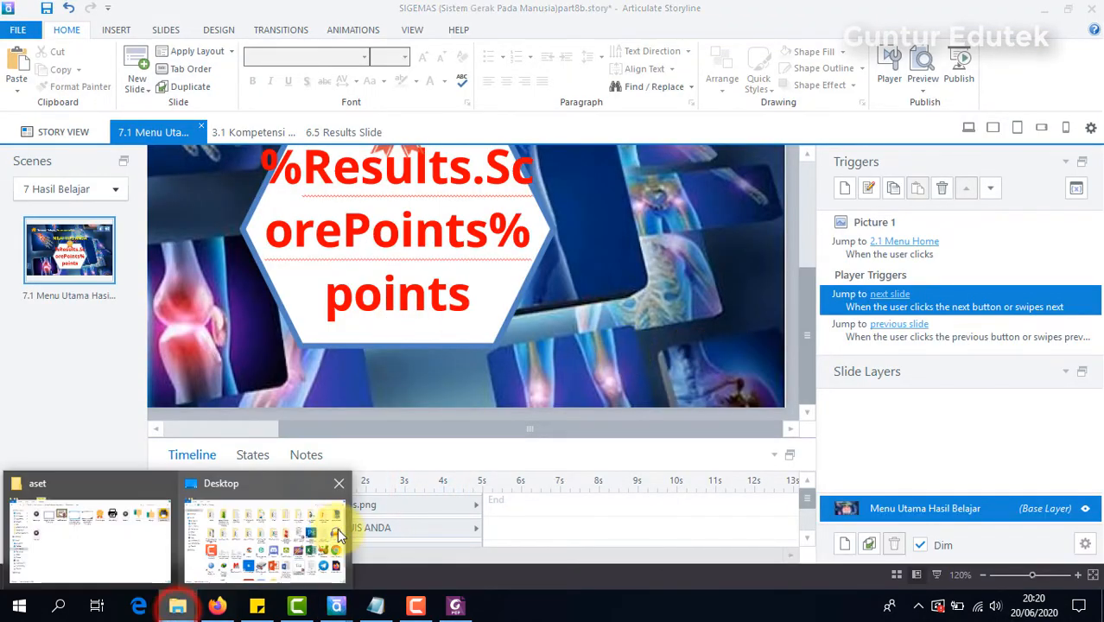
click(124, 497)
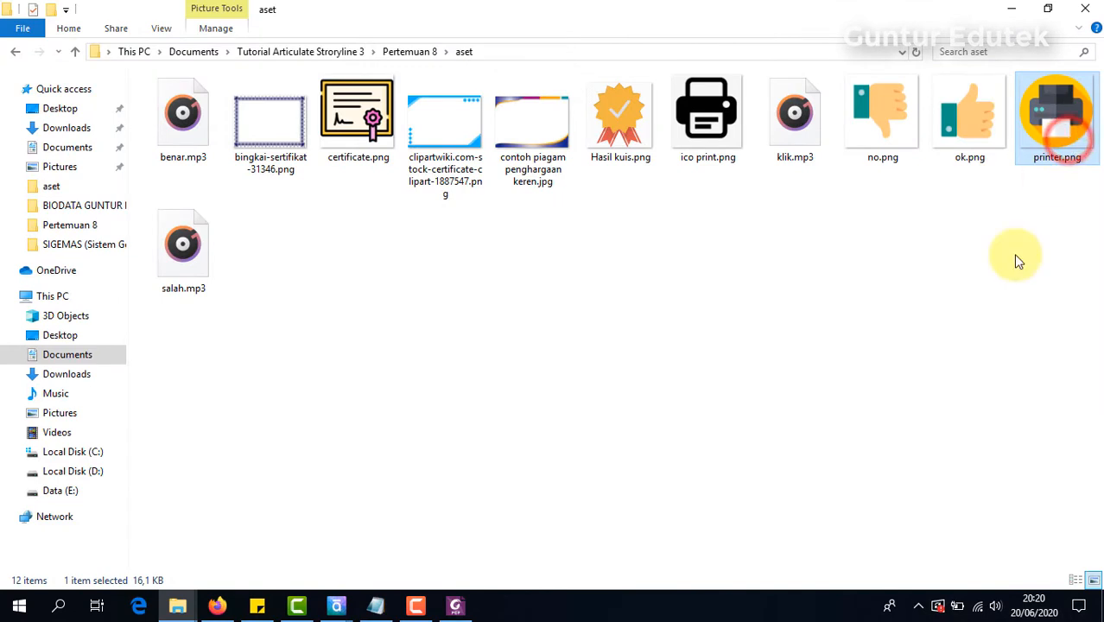
drag(1055, 117, 963, 510)
click(983, 575)
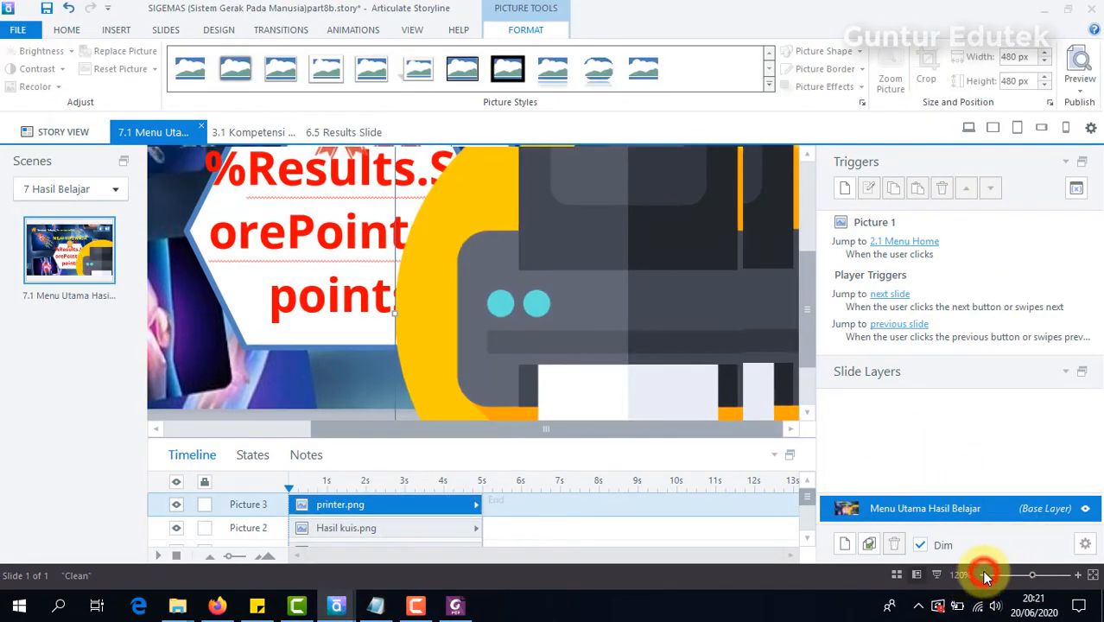
click(985, 576)
click(986, 576)
click(986, 577)
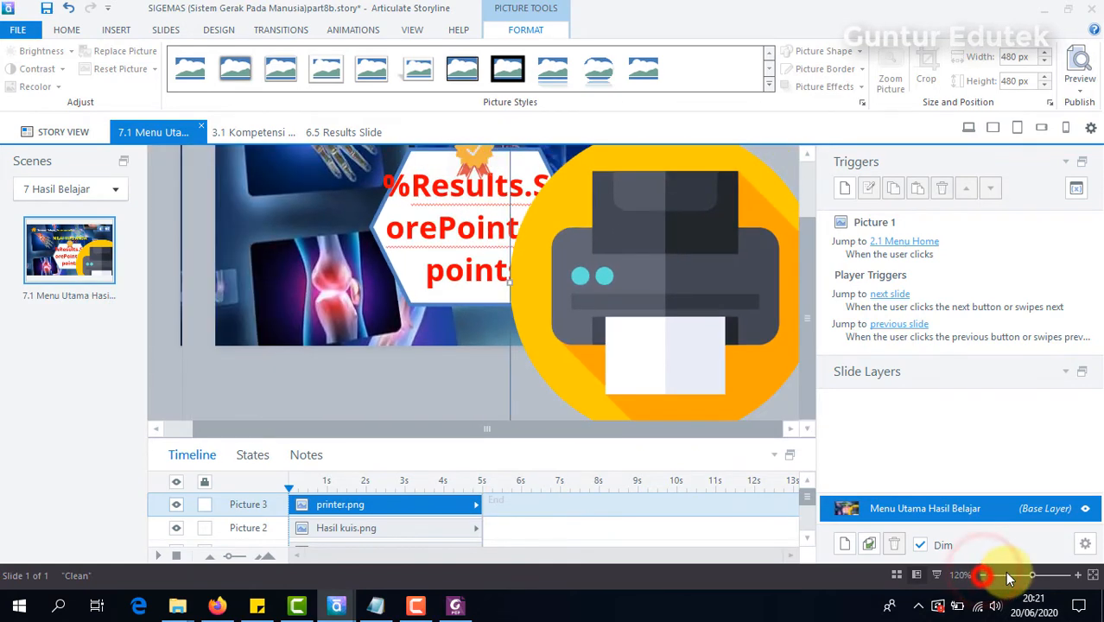
click(986, 577)
click(987, 577)
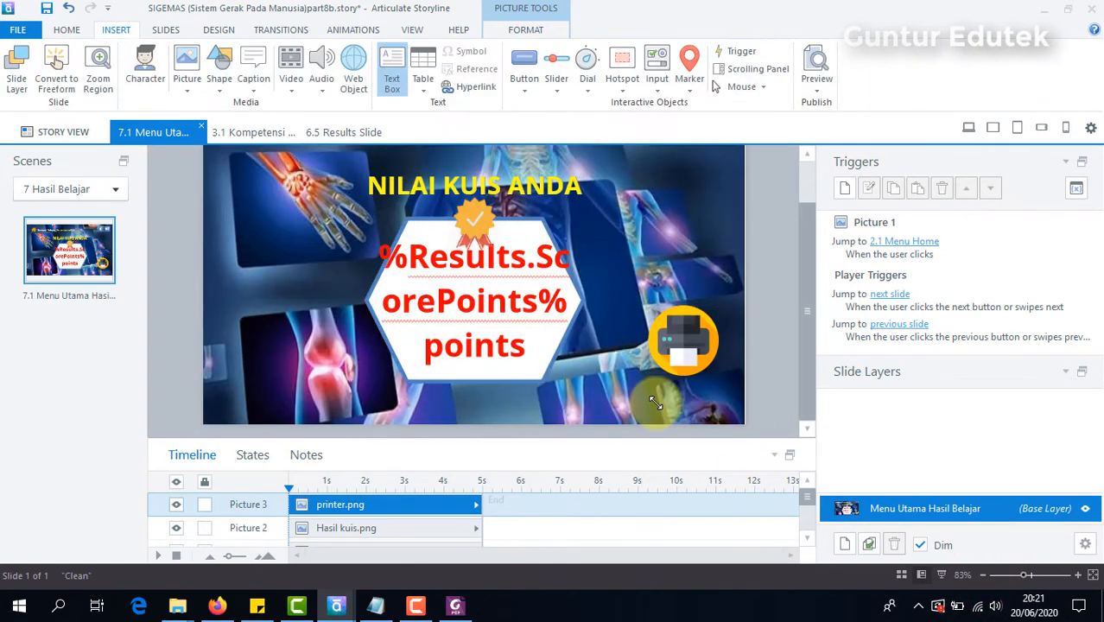
Step: Add a text box reading "pRINT hASIL" below the printer picture
click(655, 402)
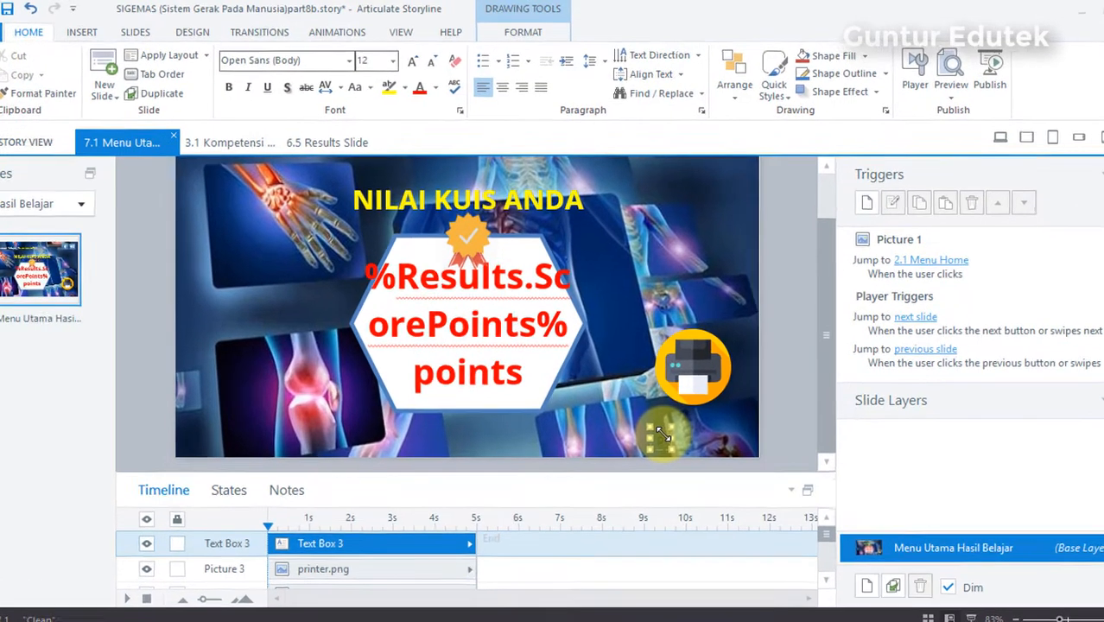
text(pOINT)
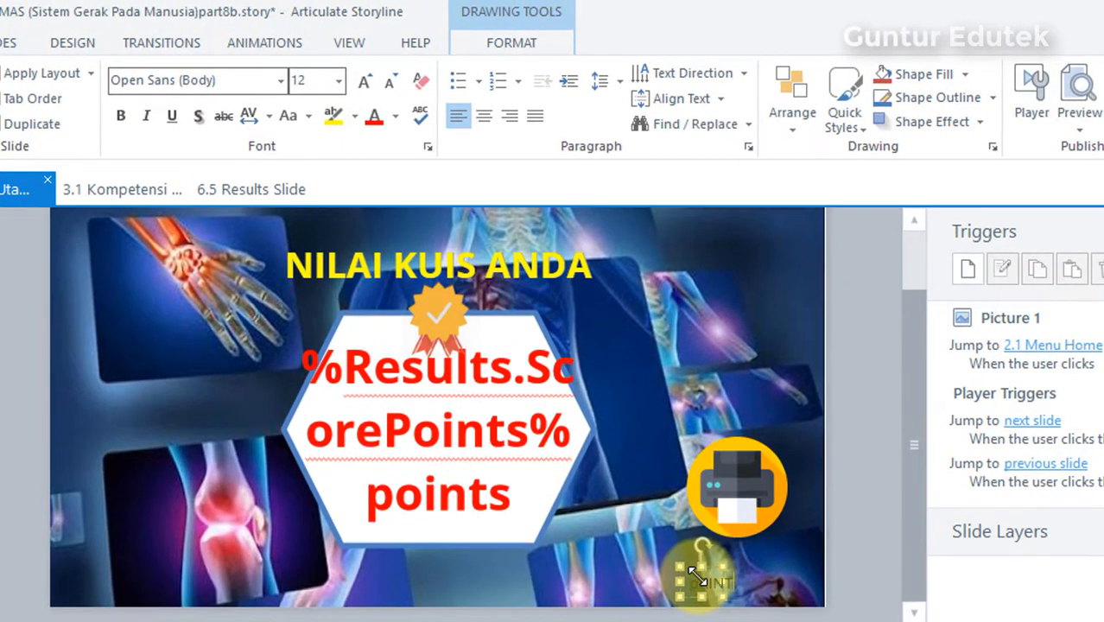
text( hASI)
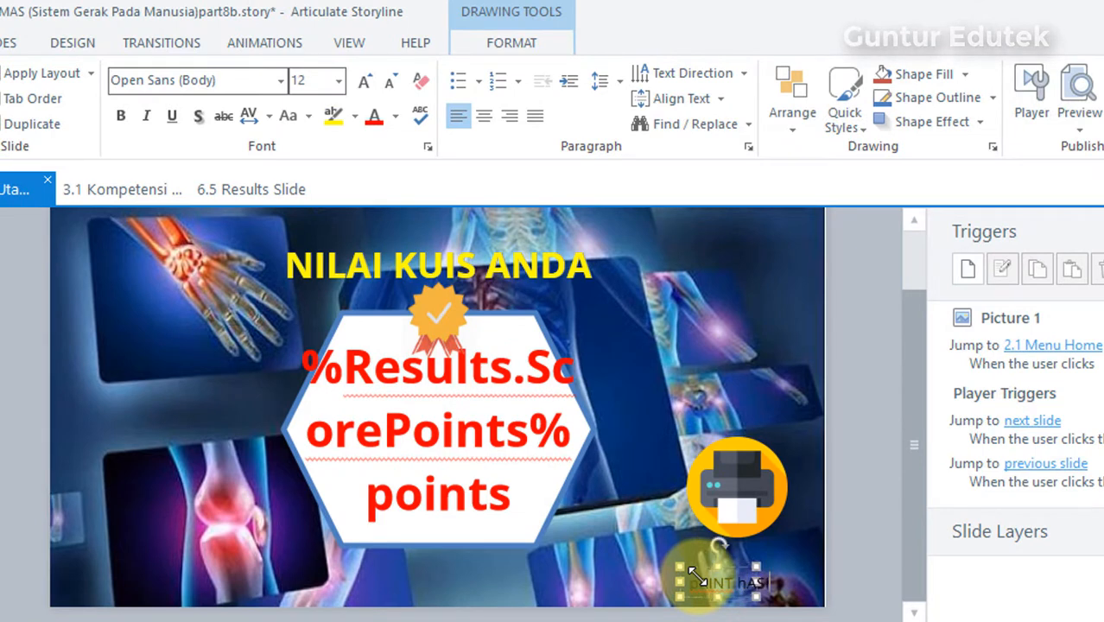
text(L)
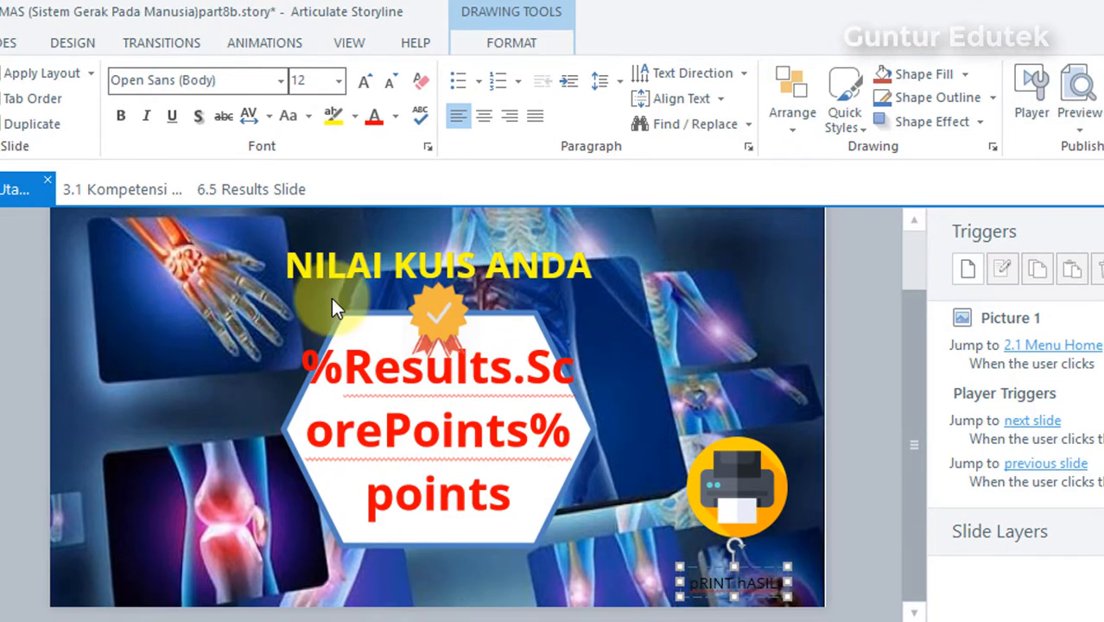
Step: Change the label text below the printer picture to uppercase, reading "PRINT HASIL"
click(693, 585)
drag(692, 585, 801, 585)
click(287, 113)
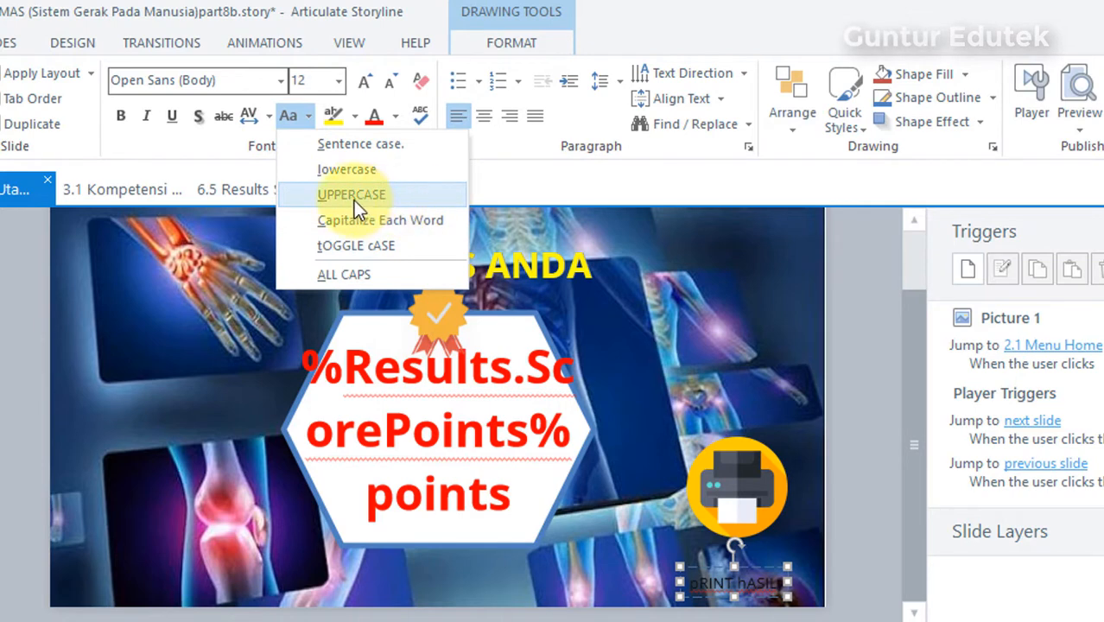
click(353, 198)
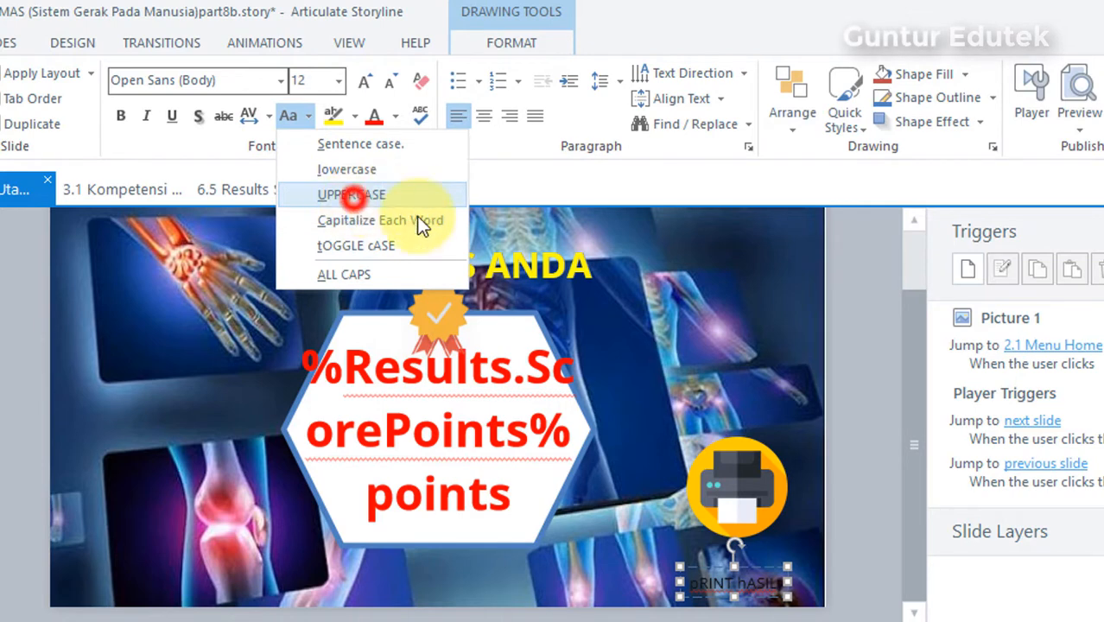
Step: Make the PRINT HASIL label bold, shadowed and white, and move it up closer to the printer picture
click(768, 556)
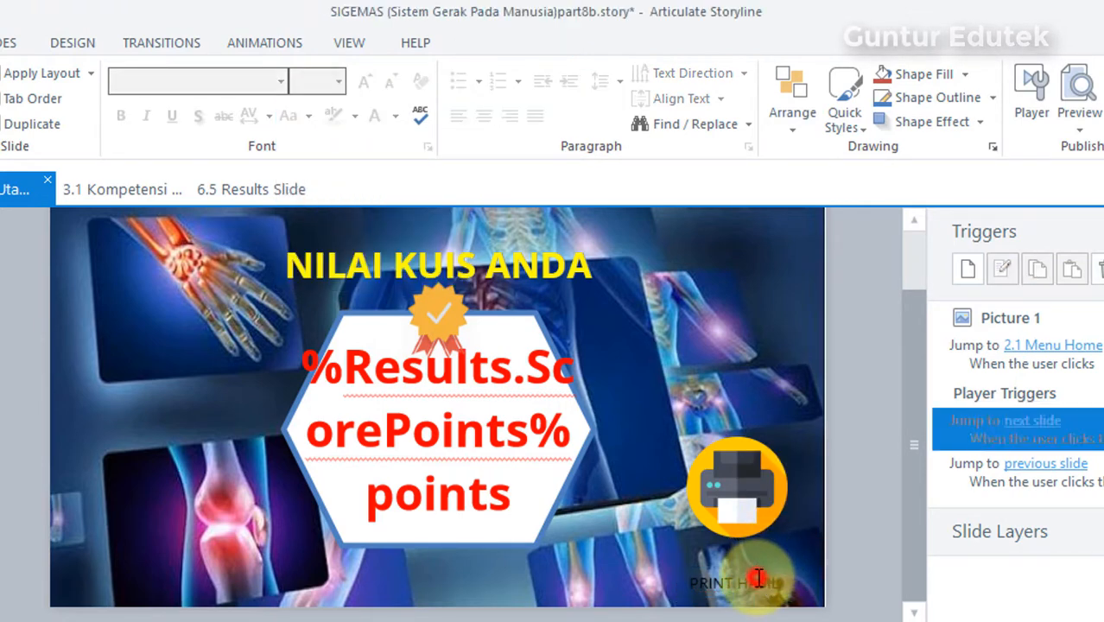
click(757, 578)
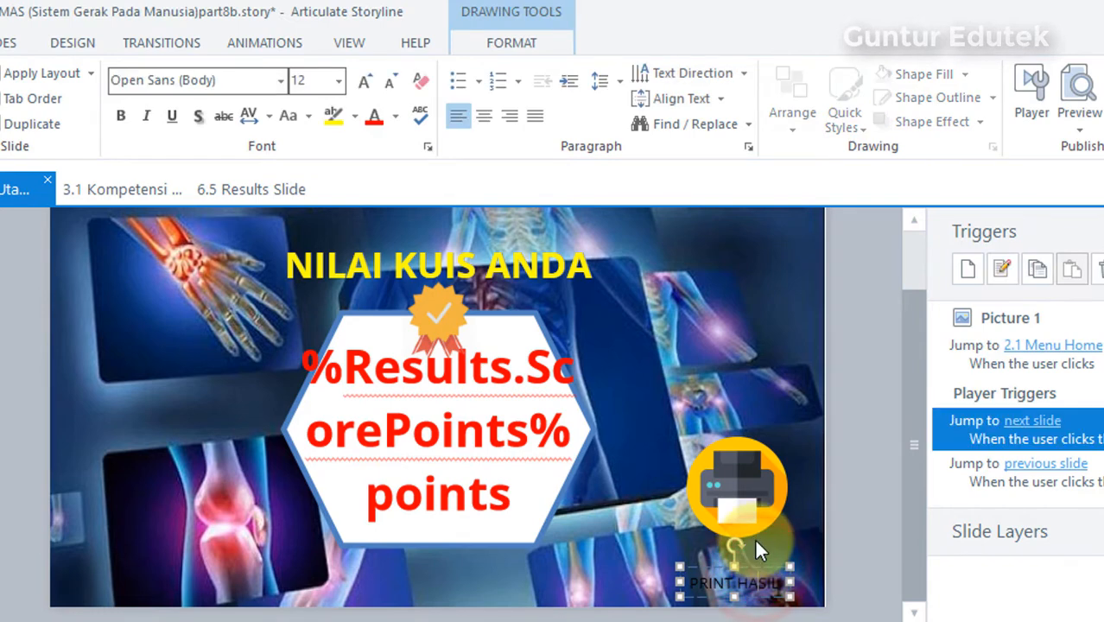
click(755, 553)
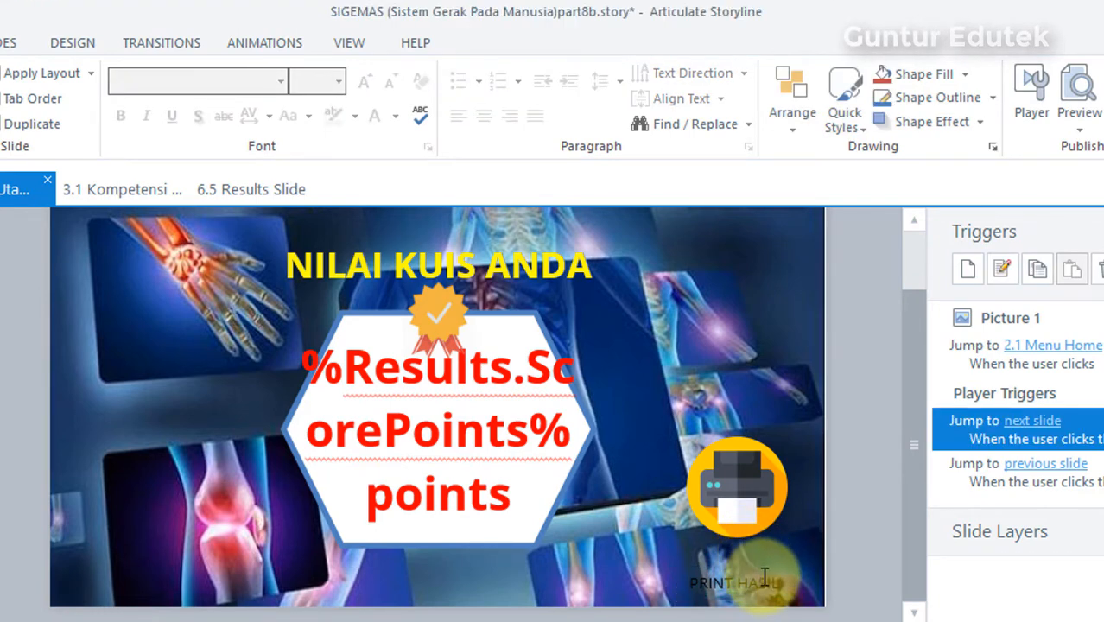
click(763, 575)
click(394, 117)
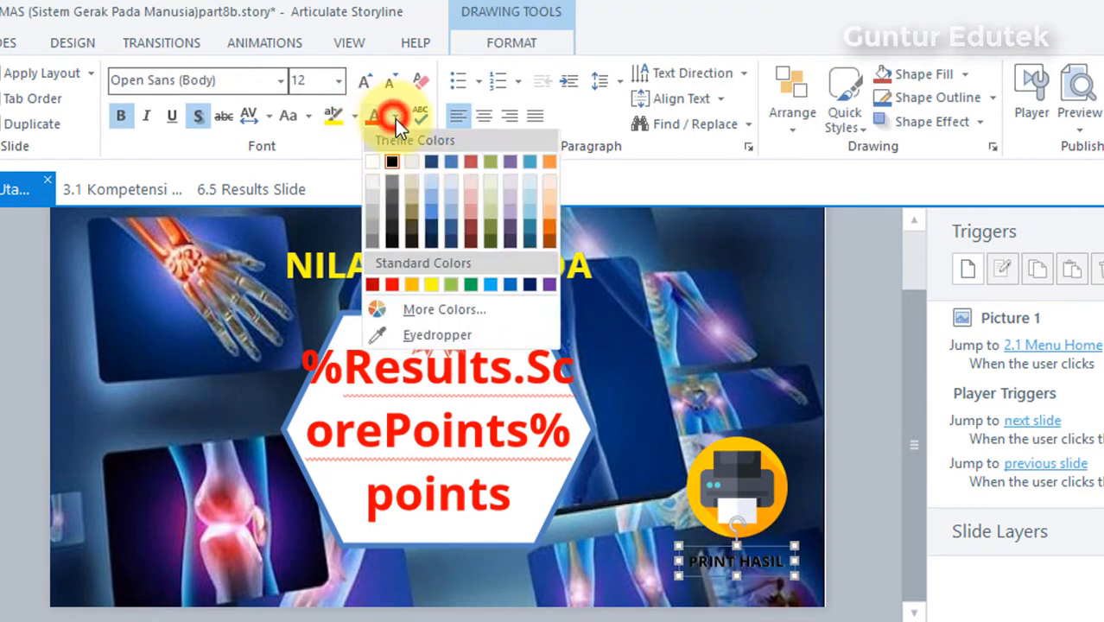
click(372, 161)
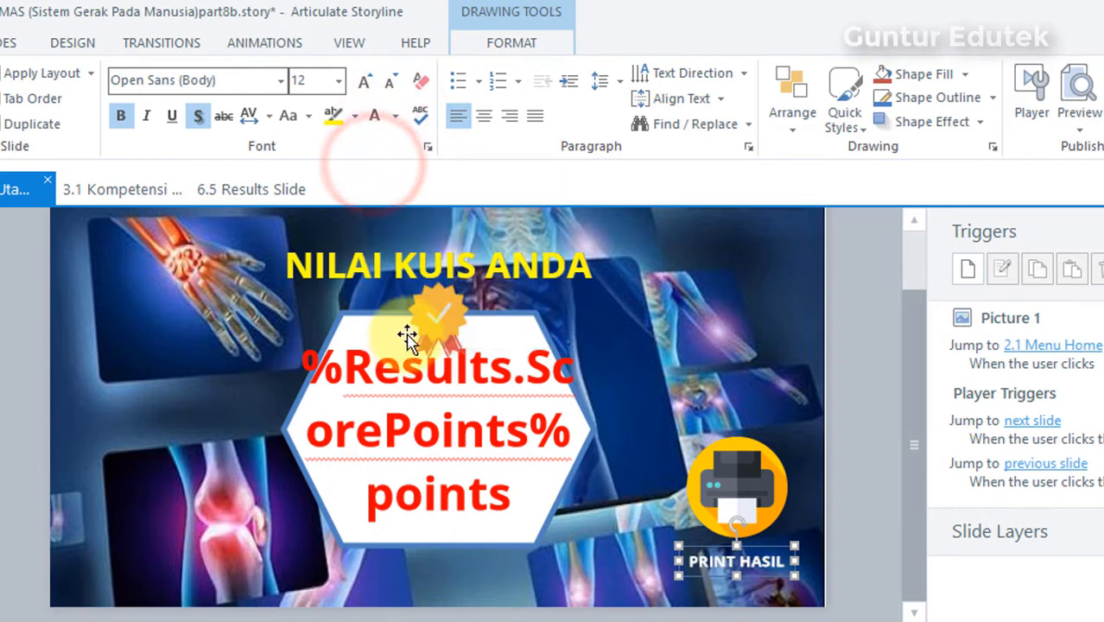
click(850, 402)
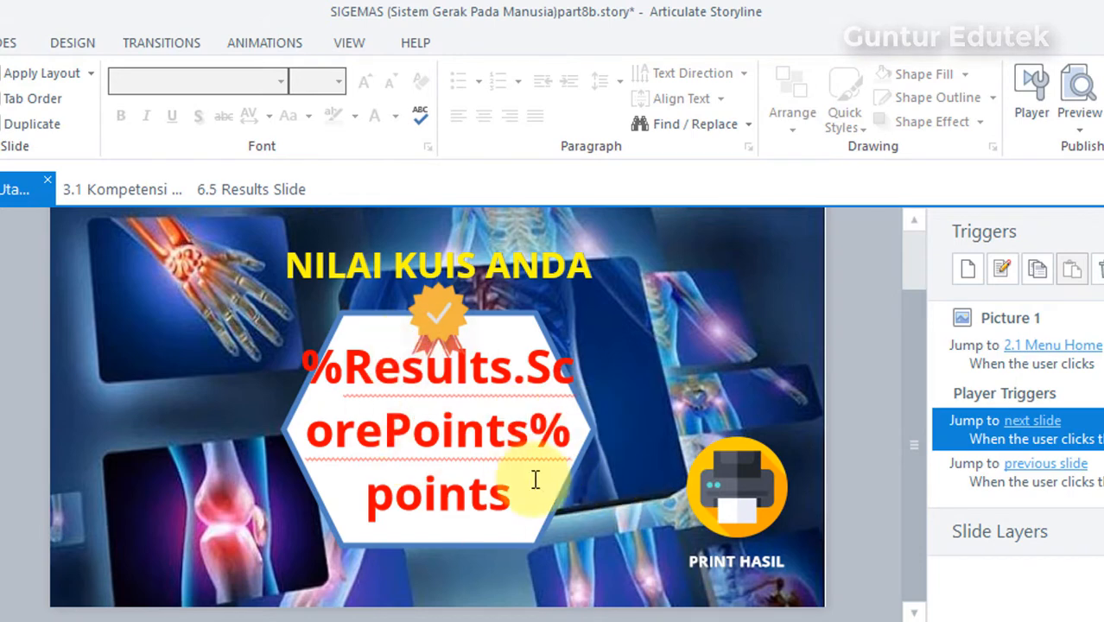
Step: Start a new trigger for the printer picture with the action Print results
click(737, 497)
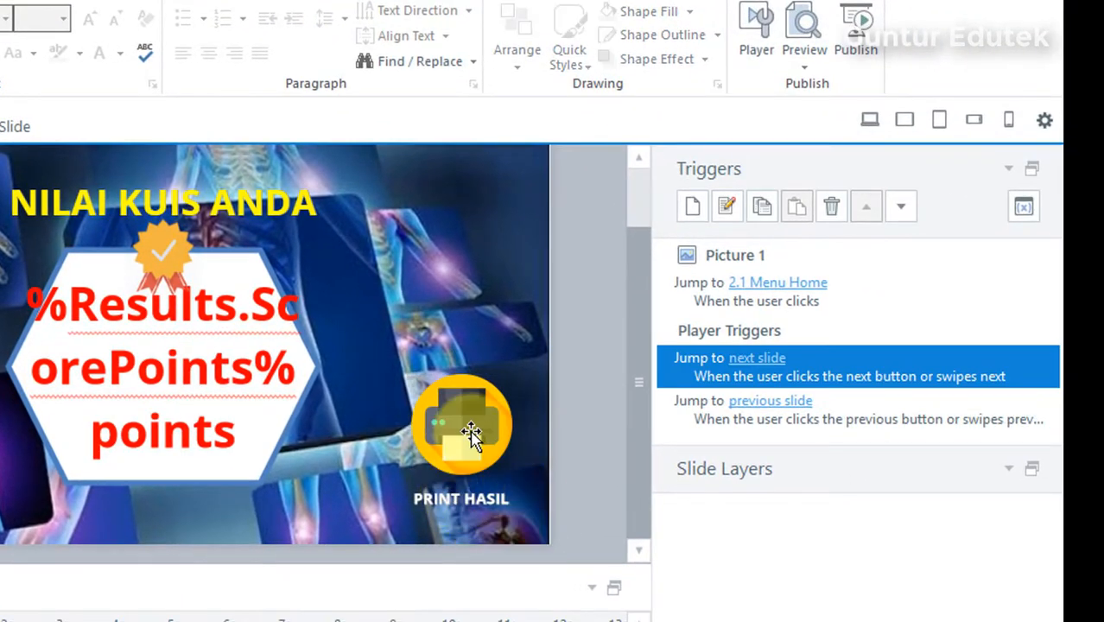
click(720, 479)
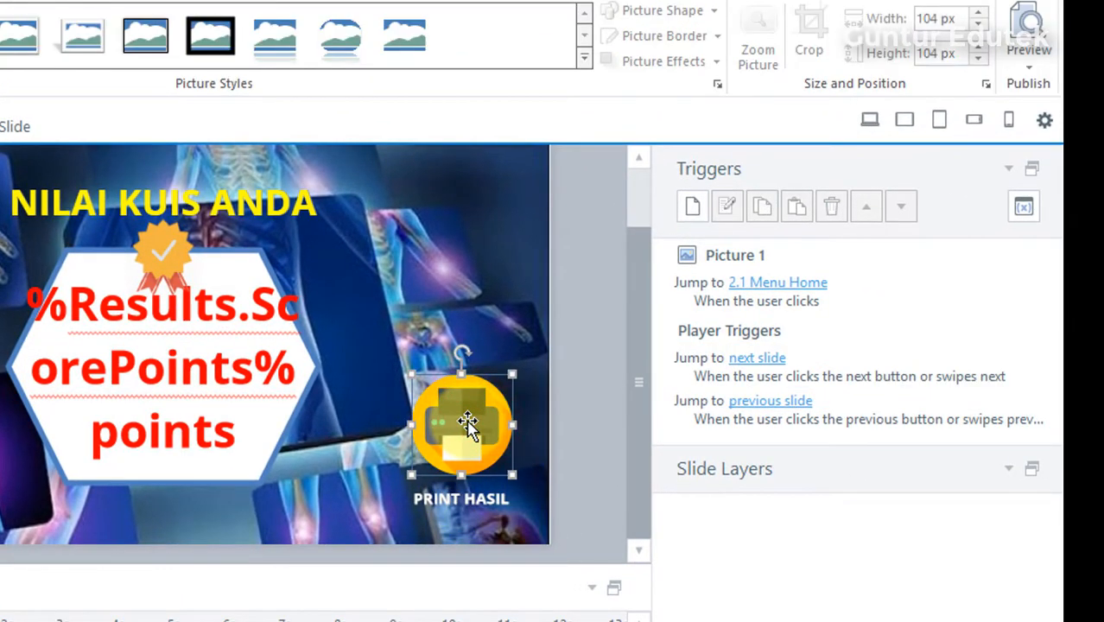
click(688, 207)
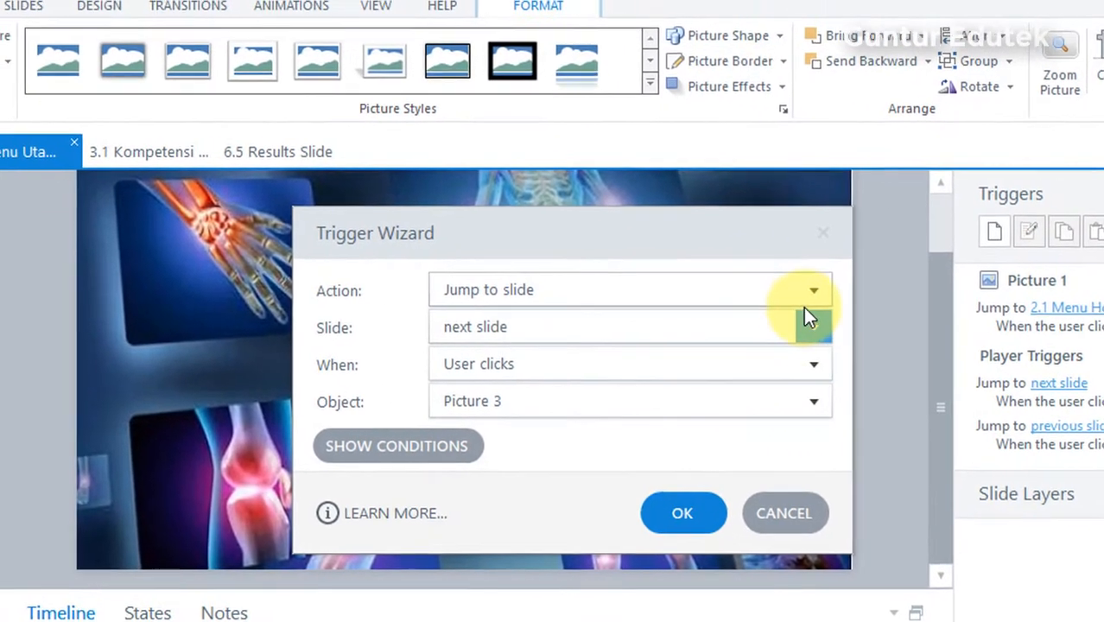
click(810, 291)
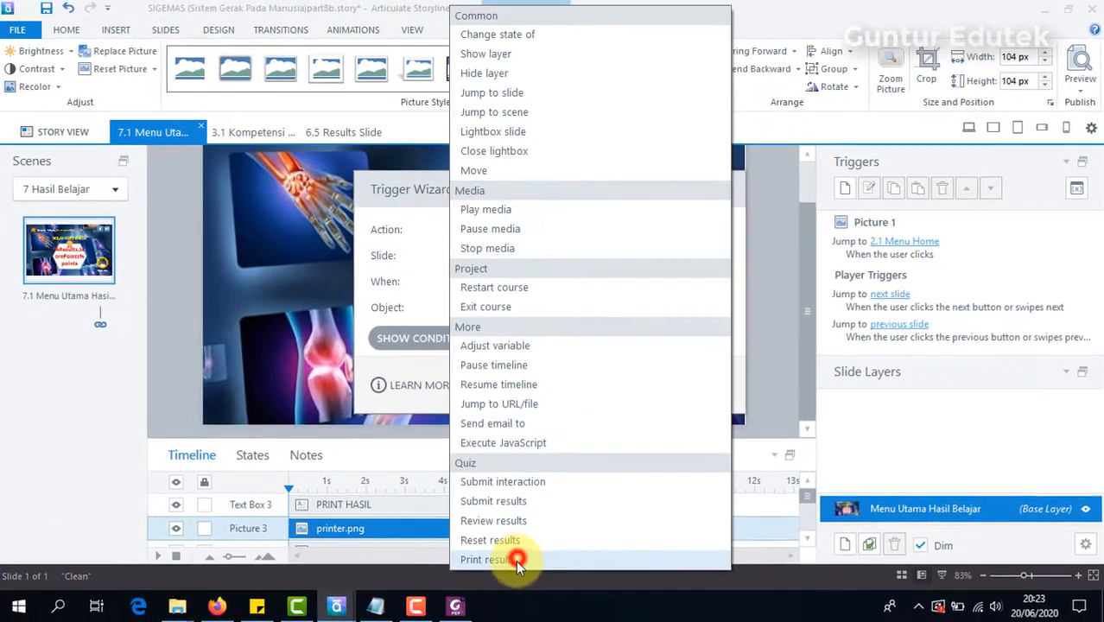
click(537, 621)
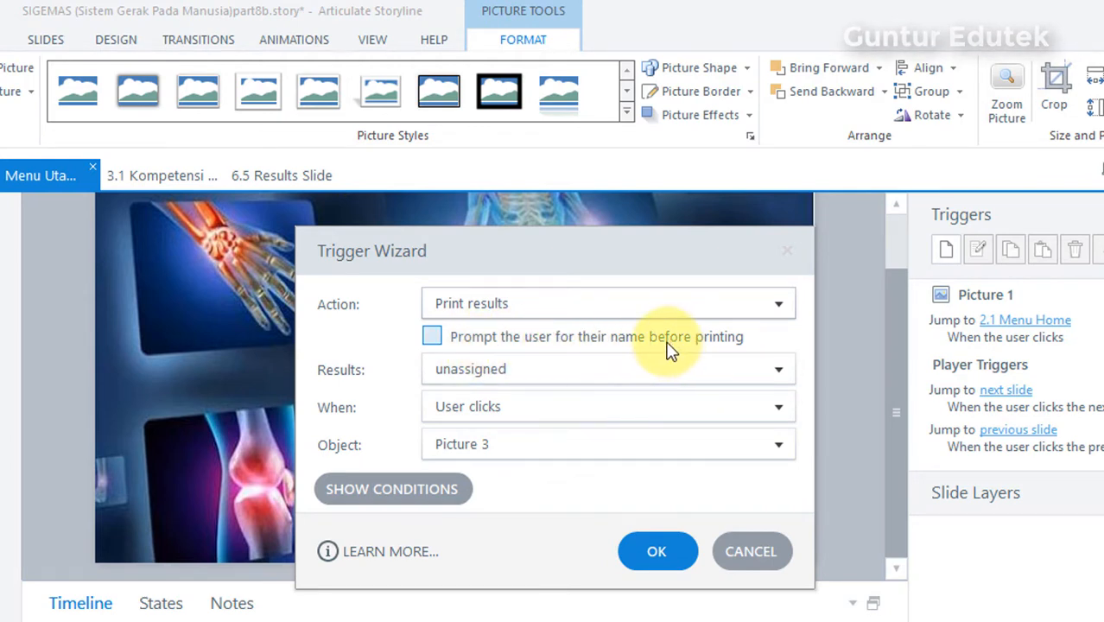
Step: Set the trigger's results to 6.5 Results Slide with no name prompt, running when the user clicks Picture 3, and save it
click(434, 337)
click(778, 373)
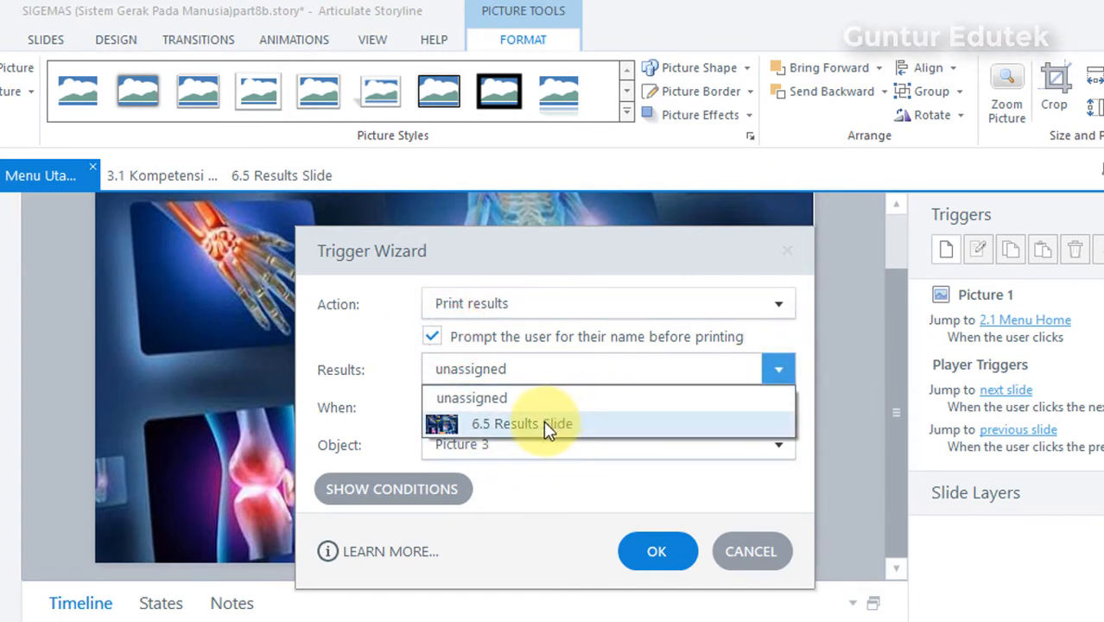
click(543, 423)
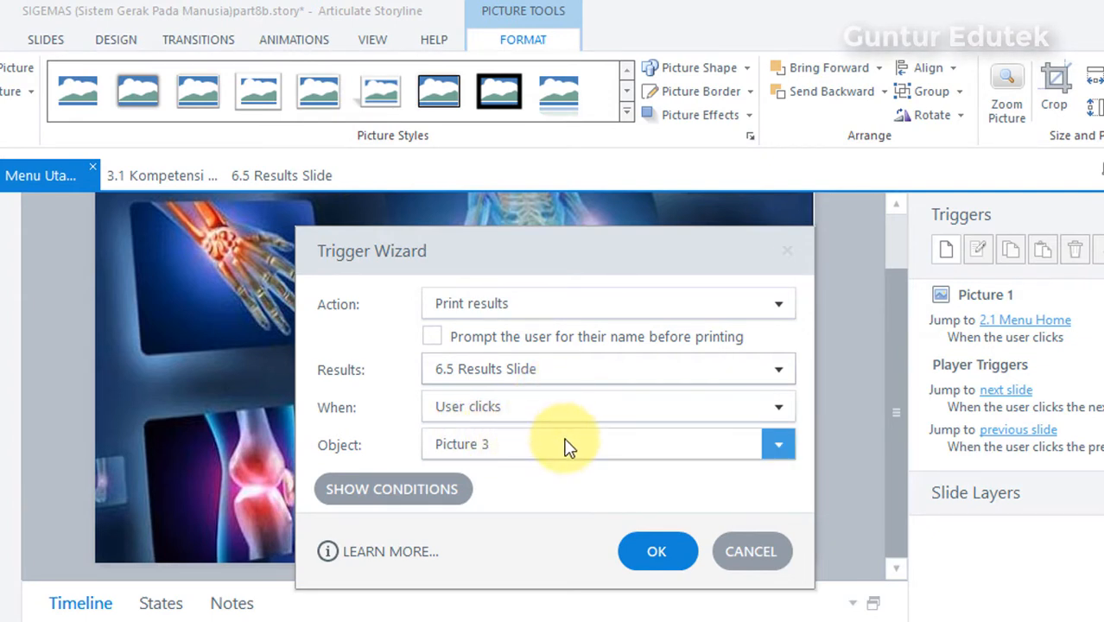
click(662, 259)
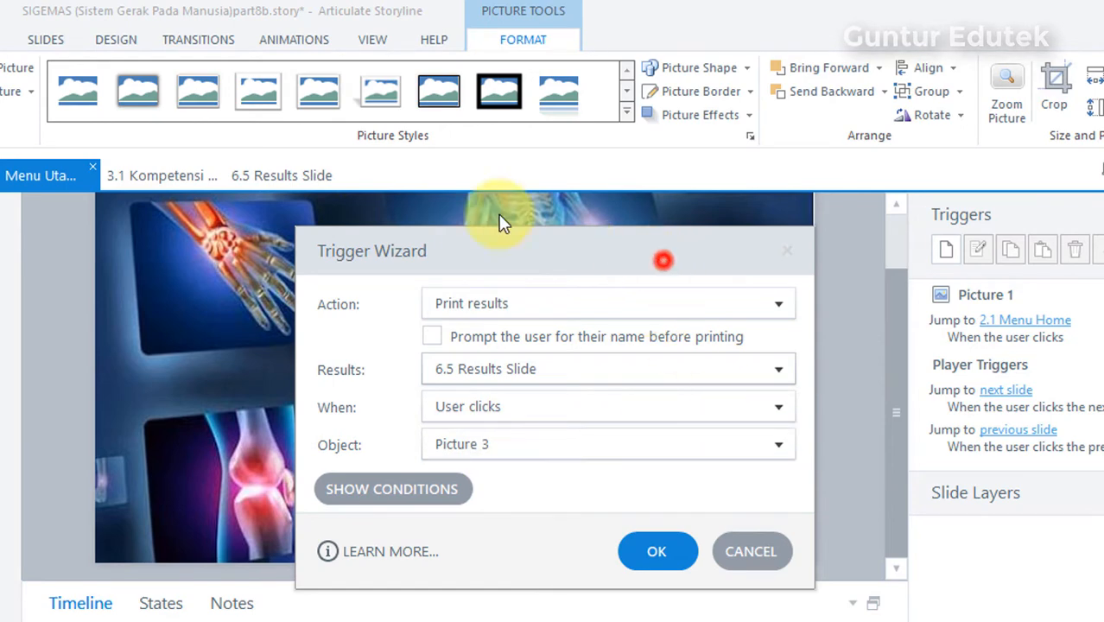
drag(663, 259, 382, 191)
click(483, 373)
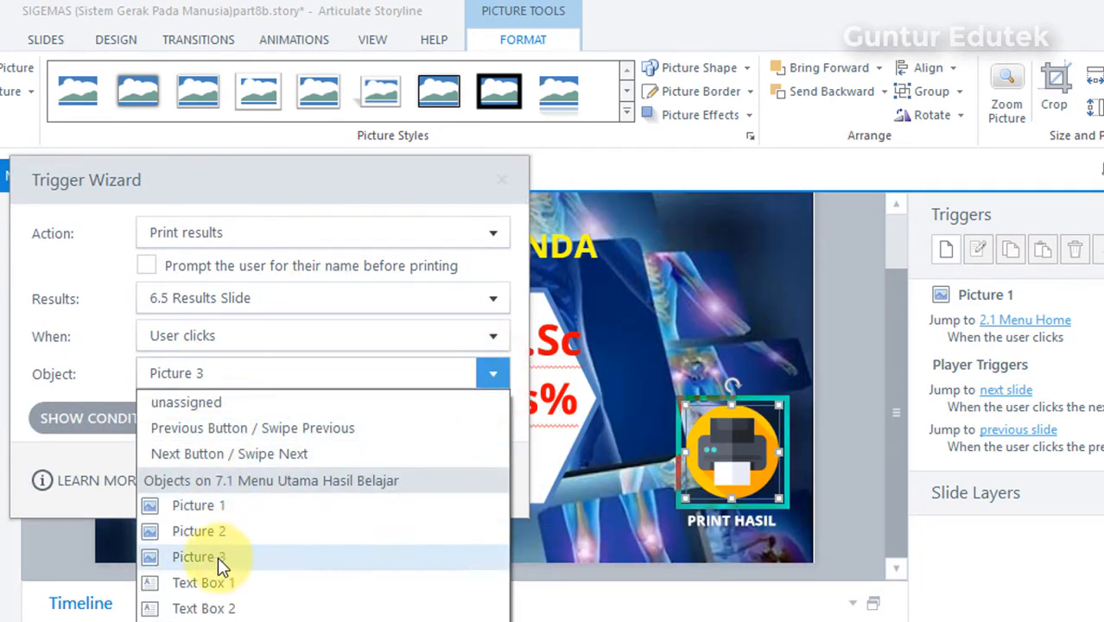
click(211, 557)
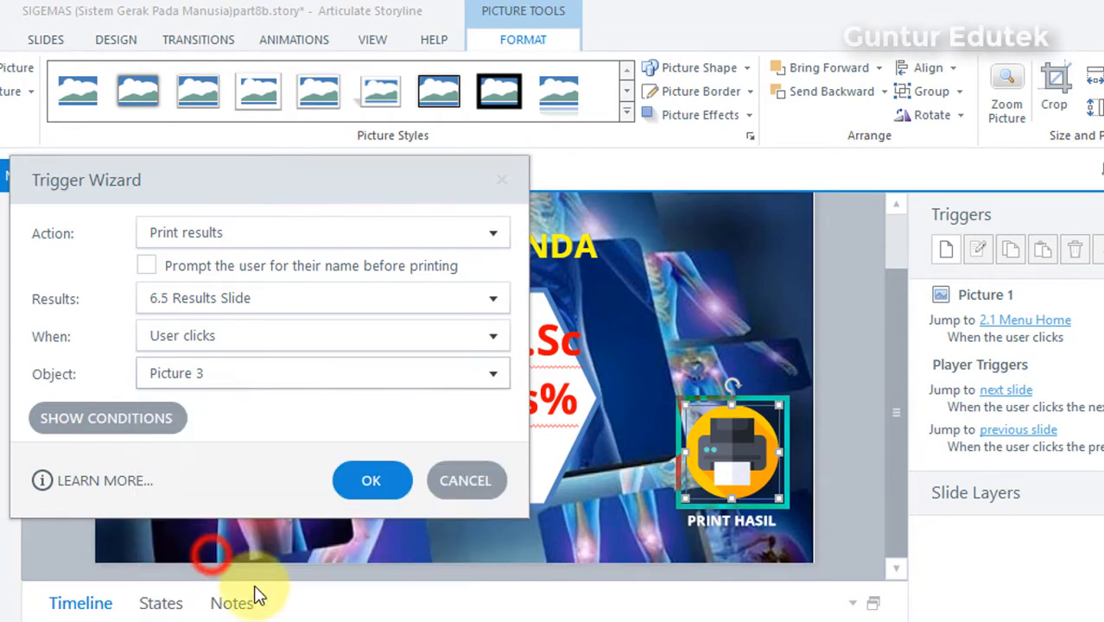
click(368, 480)
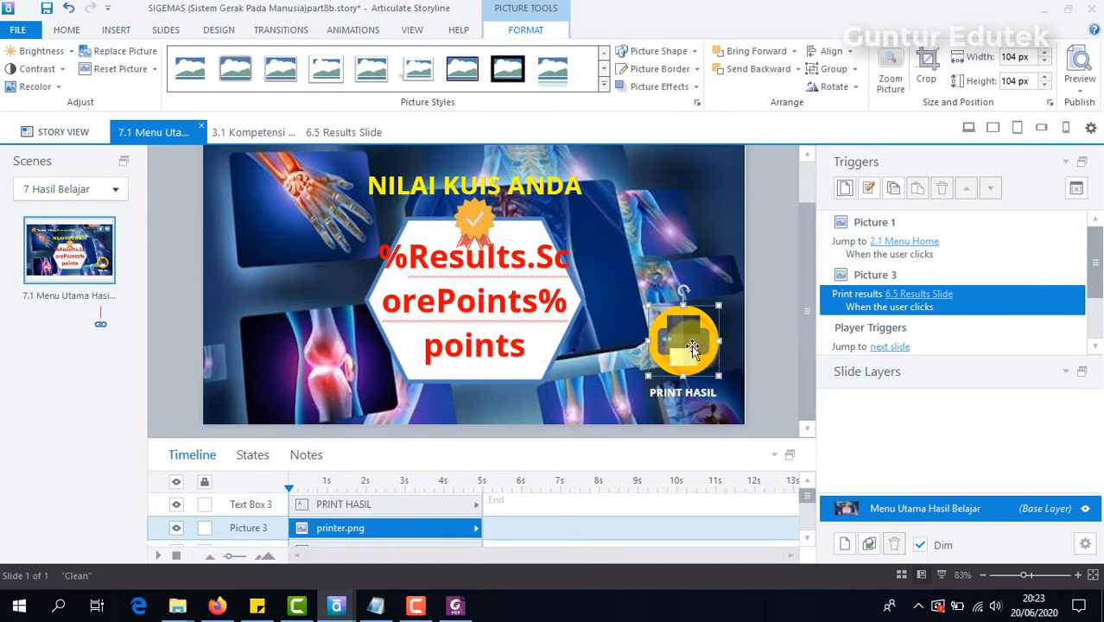
click(771, 326)
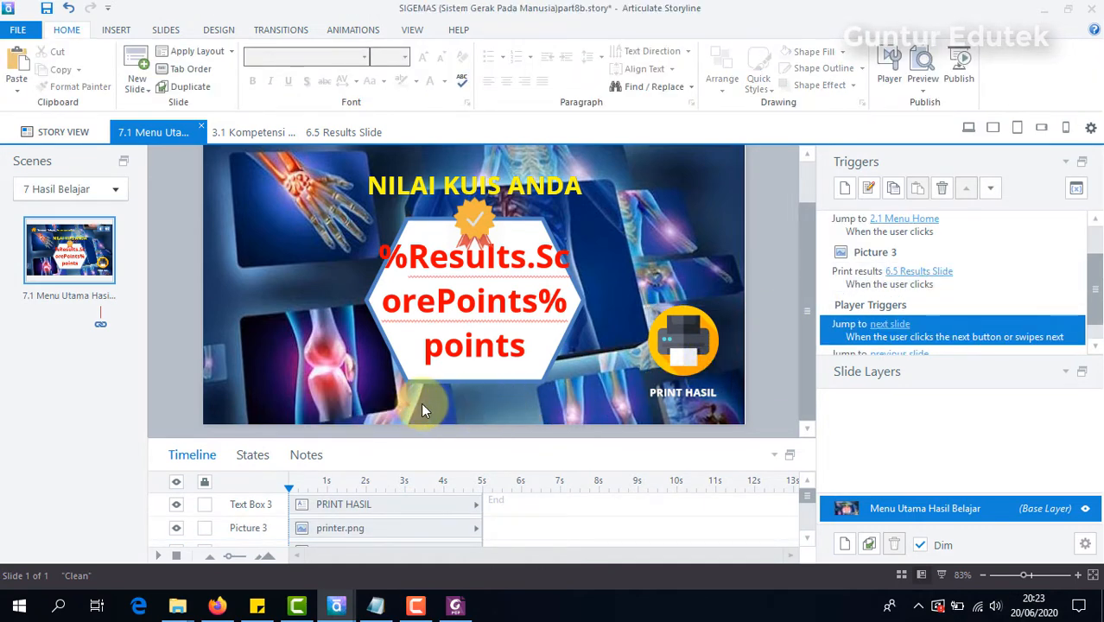
Step: View the 3.1 Kompetensi Dasar slide, and open the 2.1 Menu Home slide from the story overview
click(254, 132)
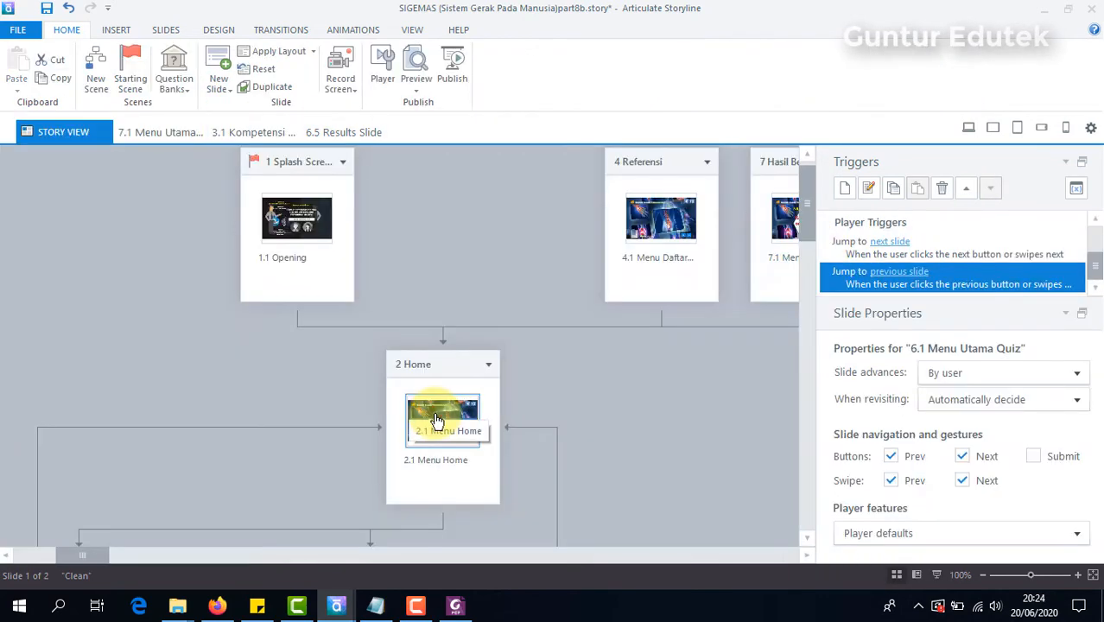
double_click(436, 415)
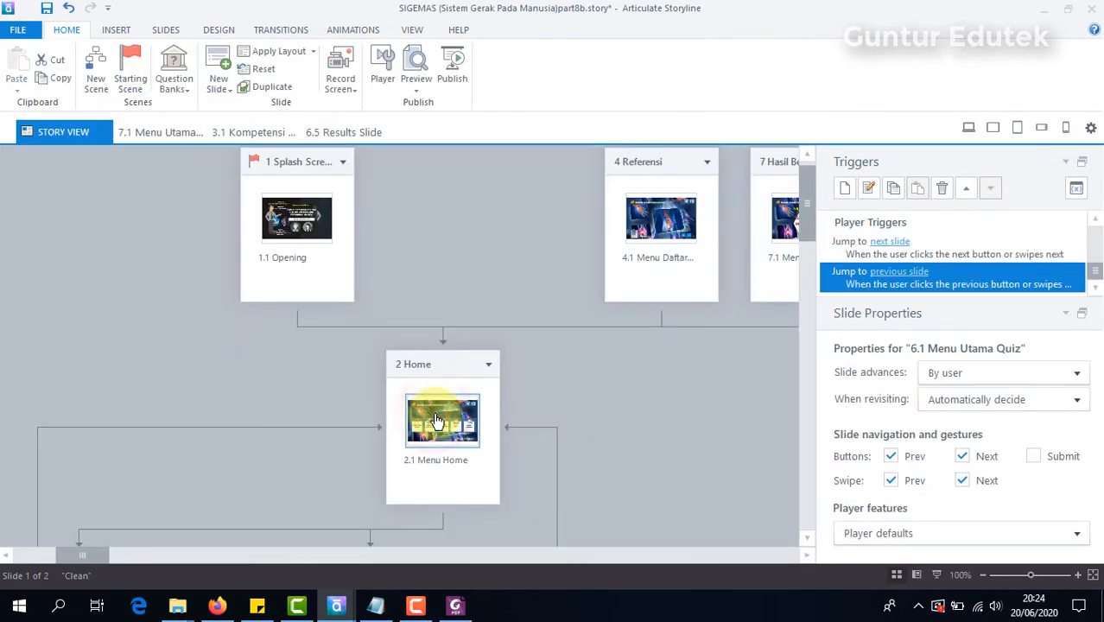
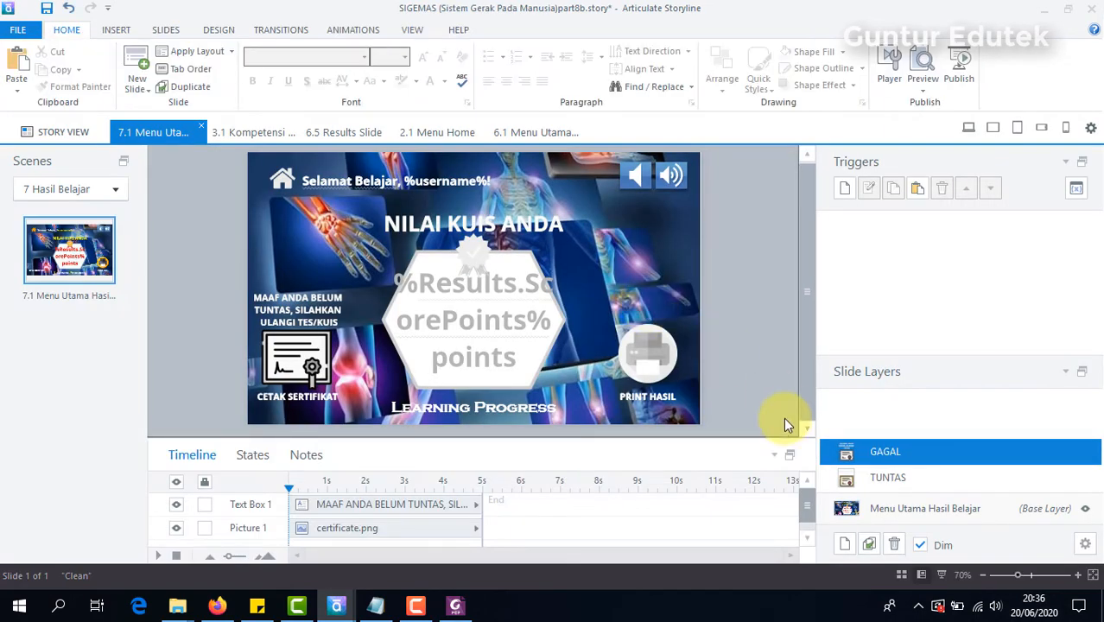
Step: In the SIGEMAS example in Firefox, open the certificate's name prompt, clear the name field, and try closing and reopening the prompt
click(743, 323)
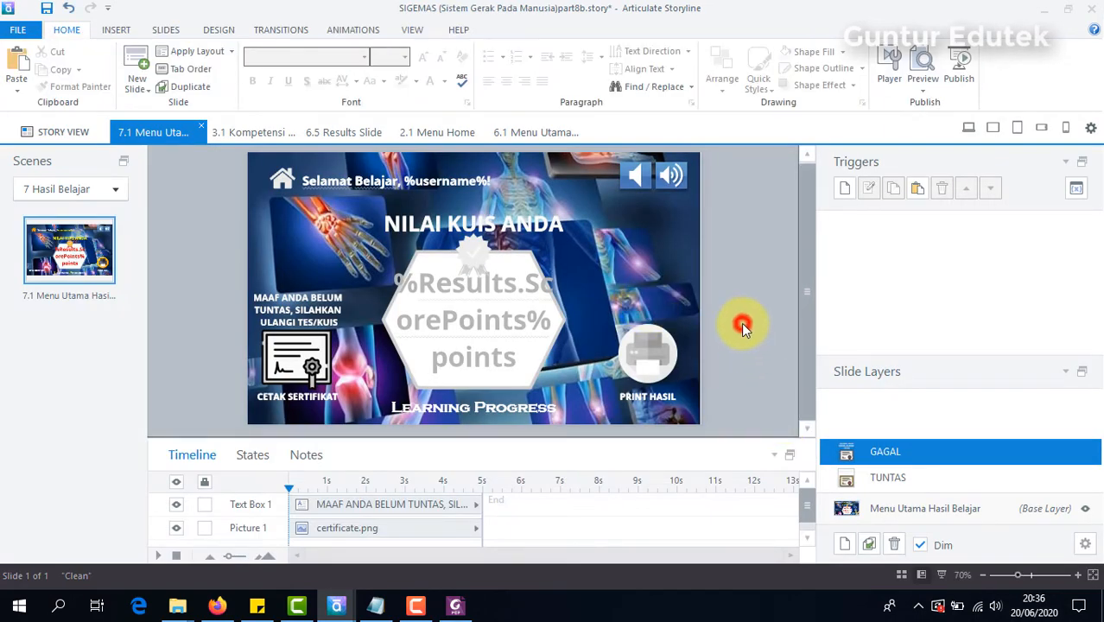
click(217, 605)
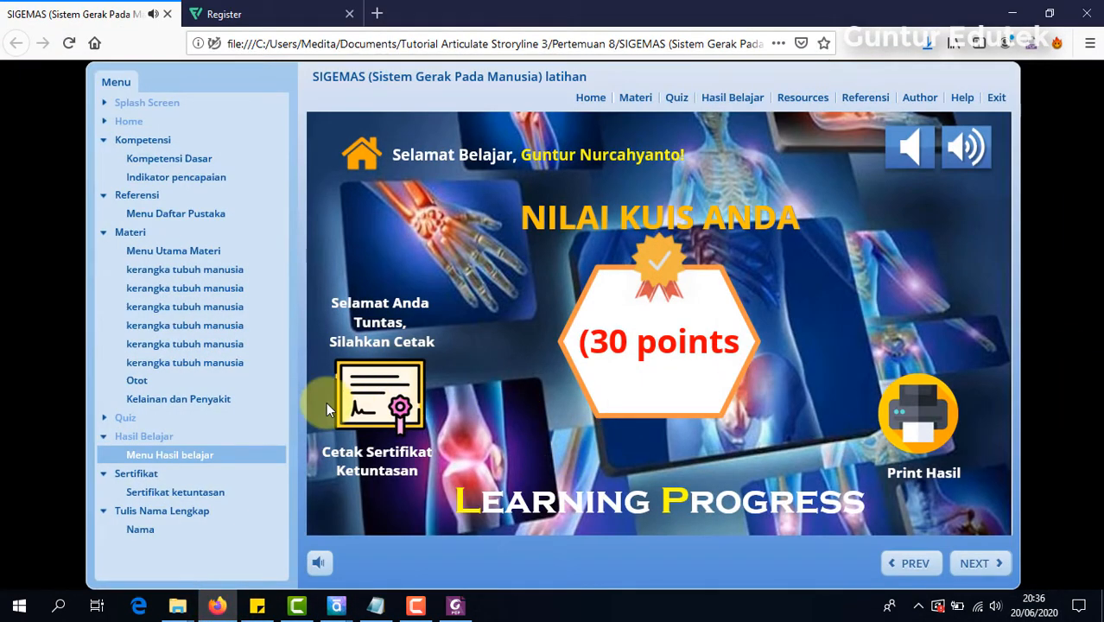
click(395, 393)
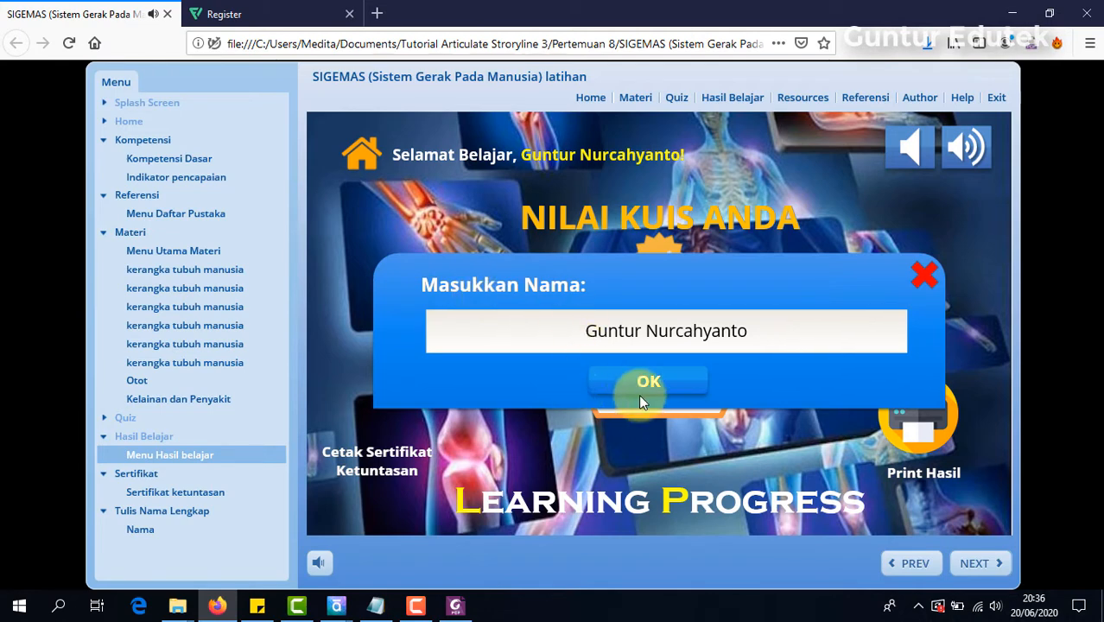
drag(768, 337, 469, 333)
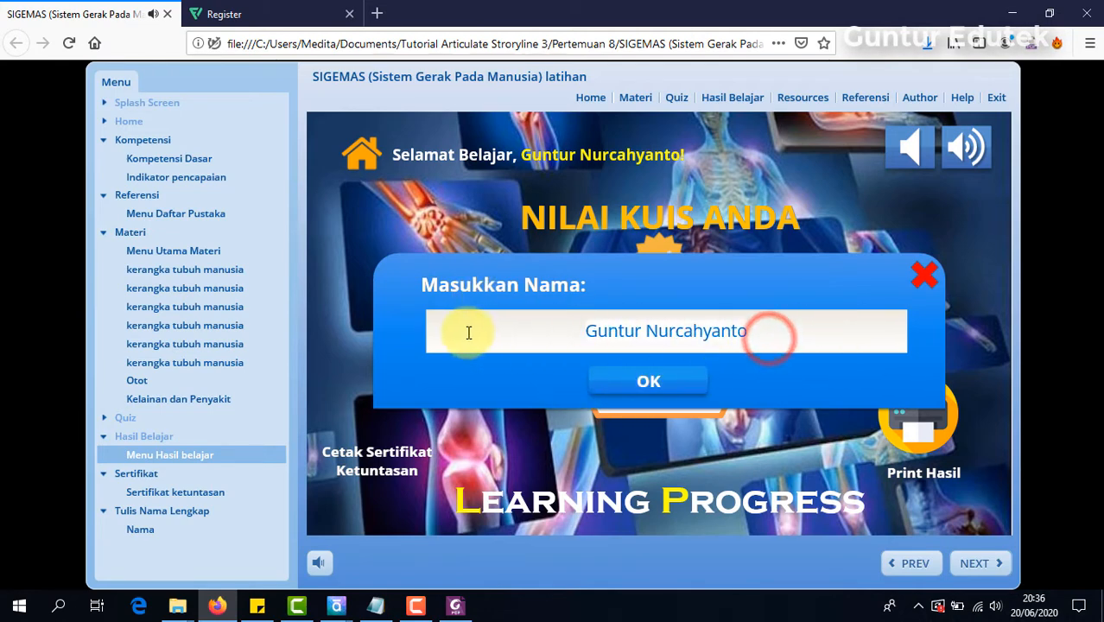
key(BackSpace)
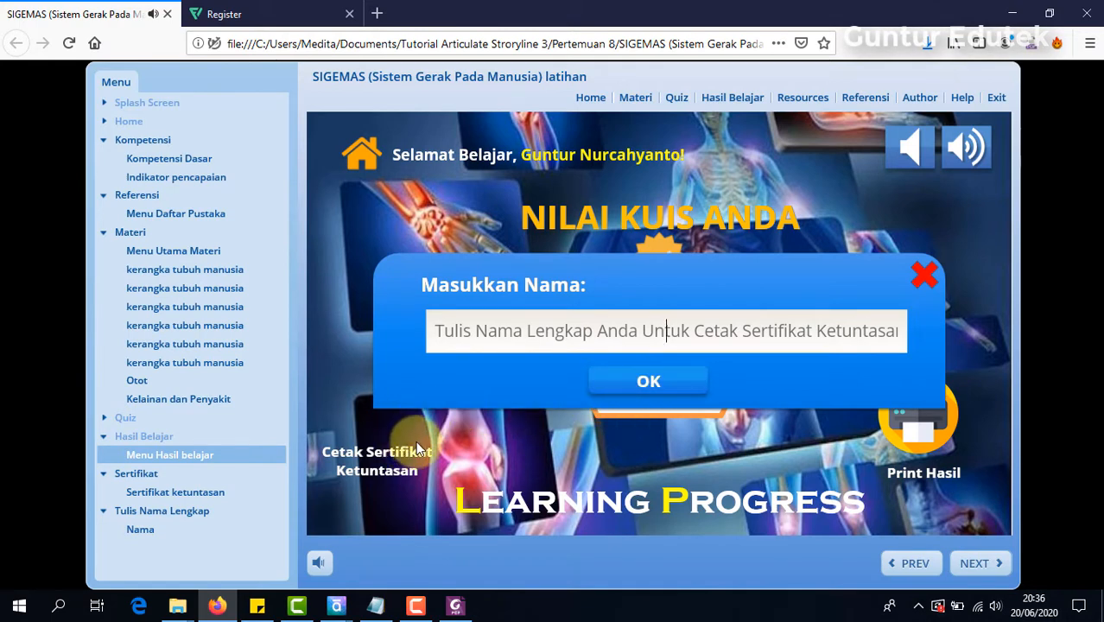
click(927, 274)
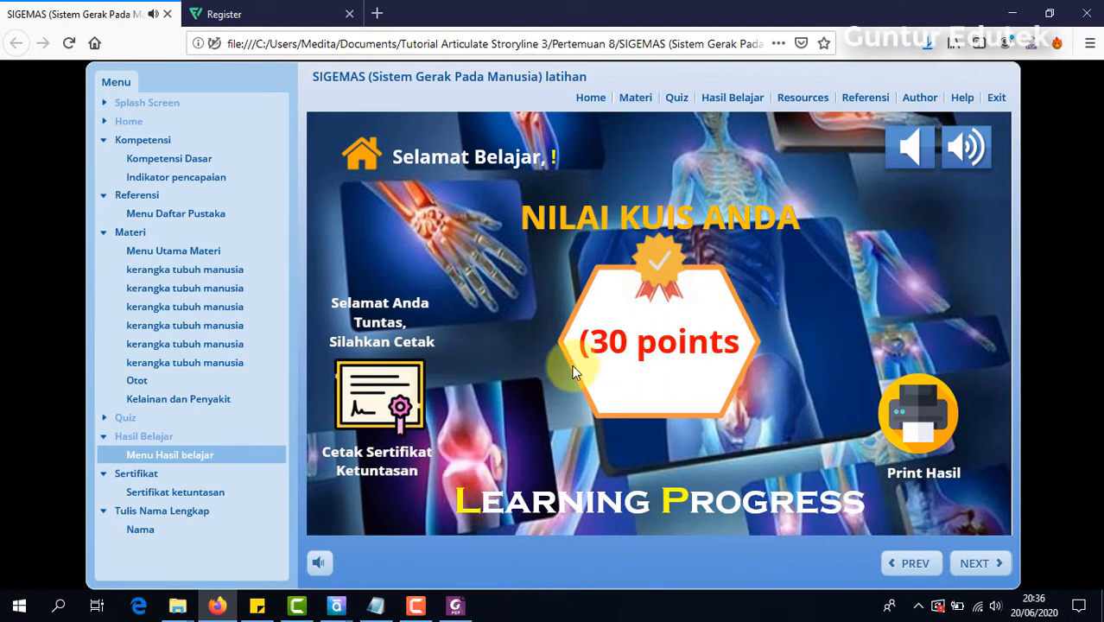
click(402, 374)
click(924, 274)
click(406, 389)
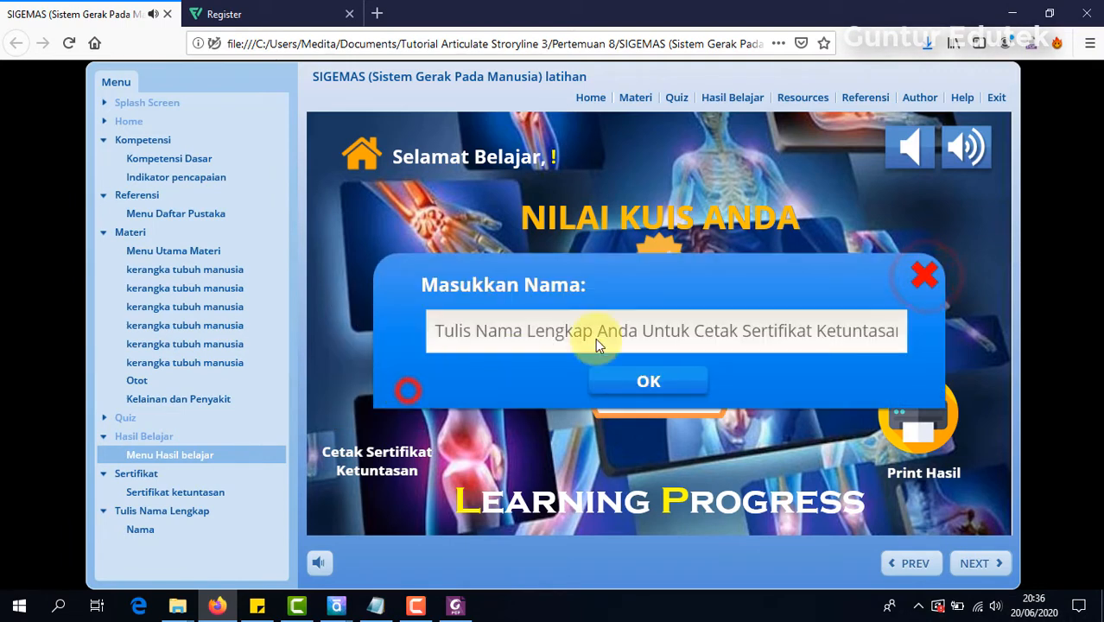
click(919, 276)
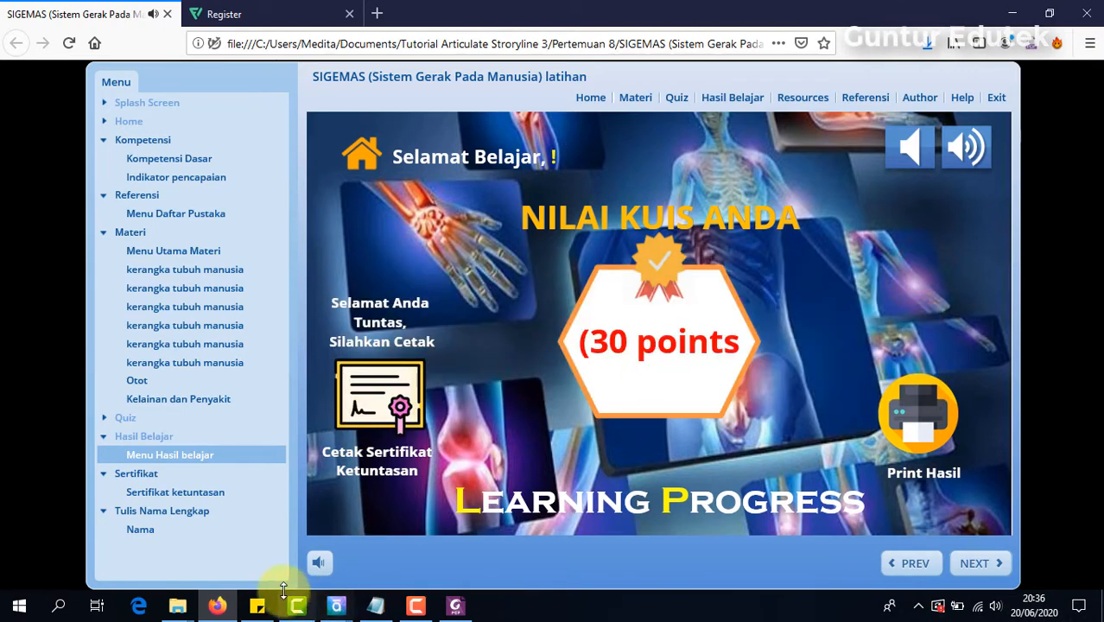
Step: Switch back to the part8b project in Articulate Storyline and add a new slide layer named NAMA
click(341, 608)
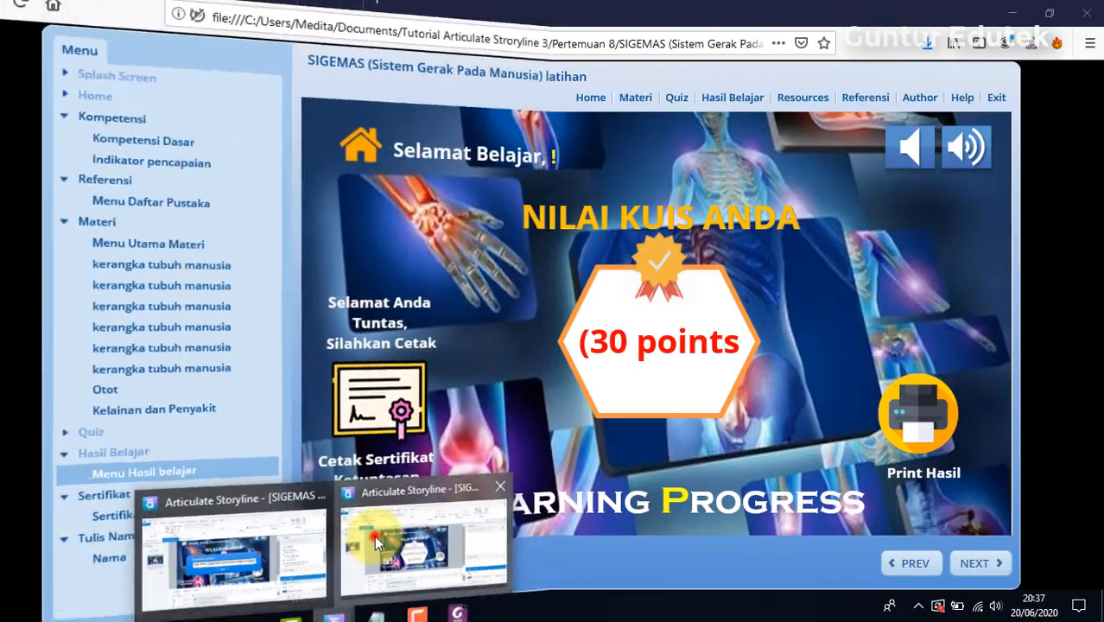
click(366, 552)
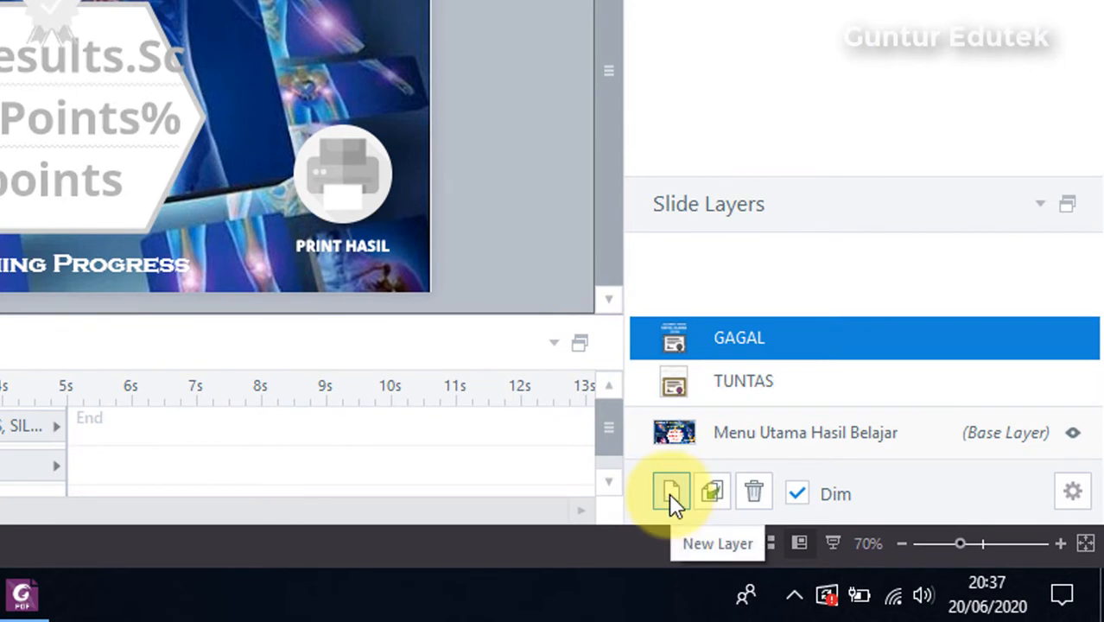
click(671, 494)
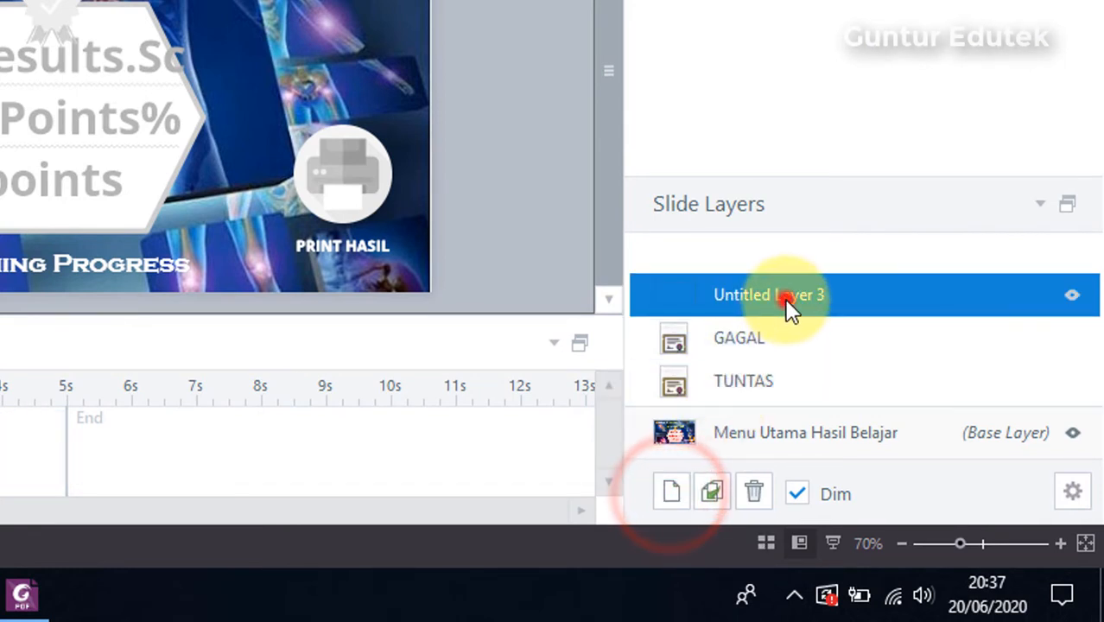
double_click(785, 298)
text(NAMA)
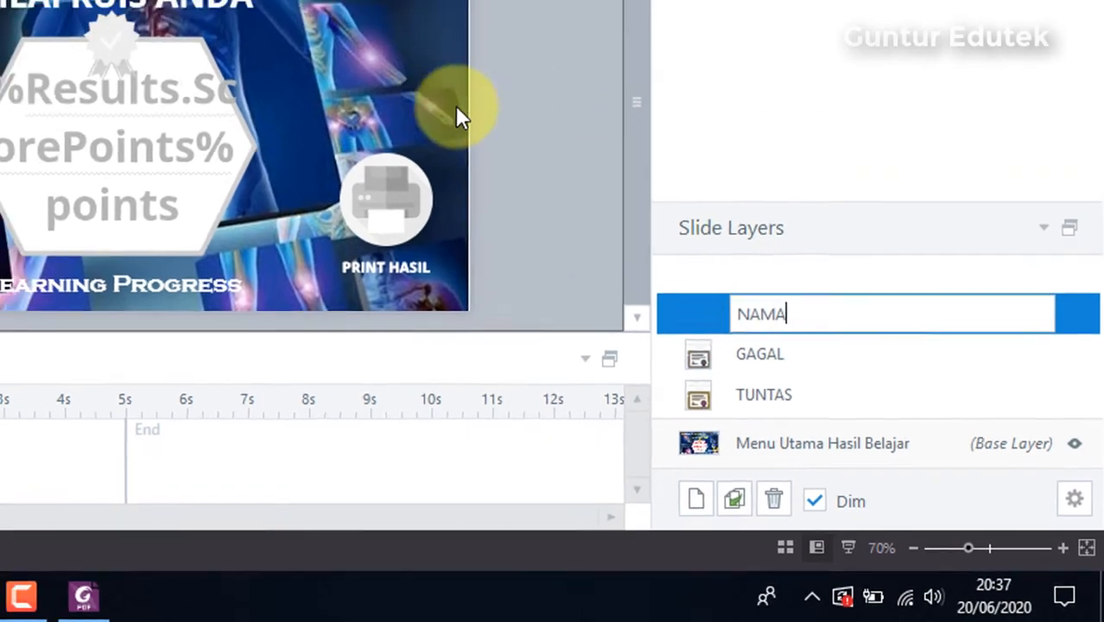
click(478, 74)
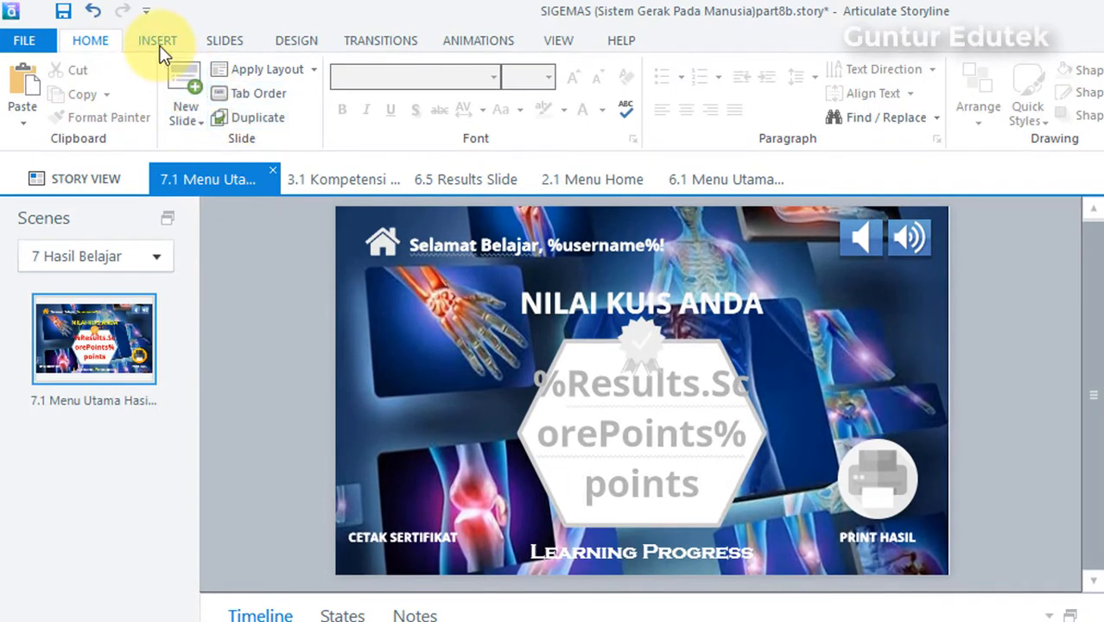
Step: Draw a rectangle with rounded upper corners, about 584 by 152 px, across the middle of the NAMA layer
click(159, 43)
click(295, 124)
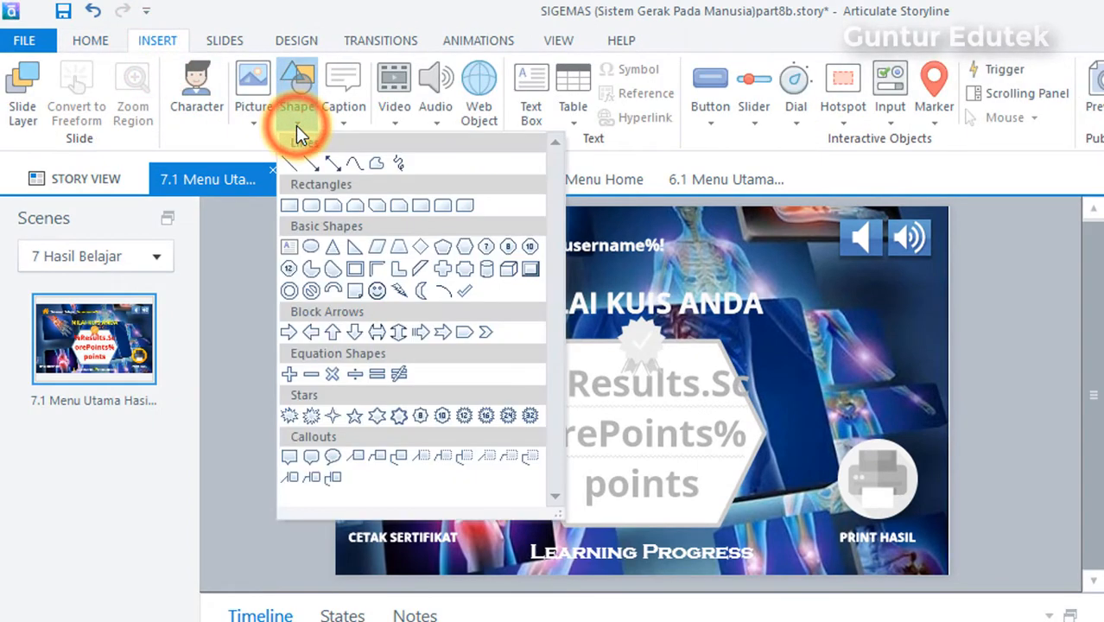
click(438, 209)
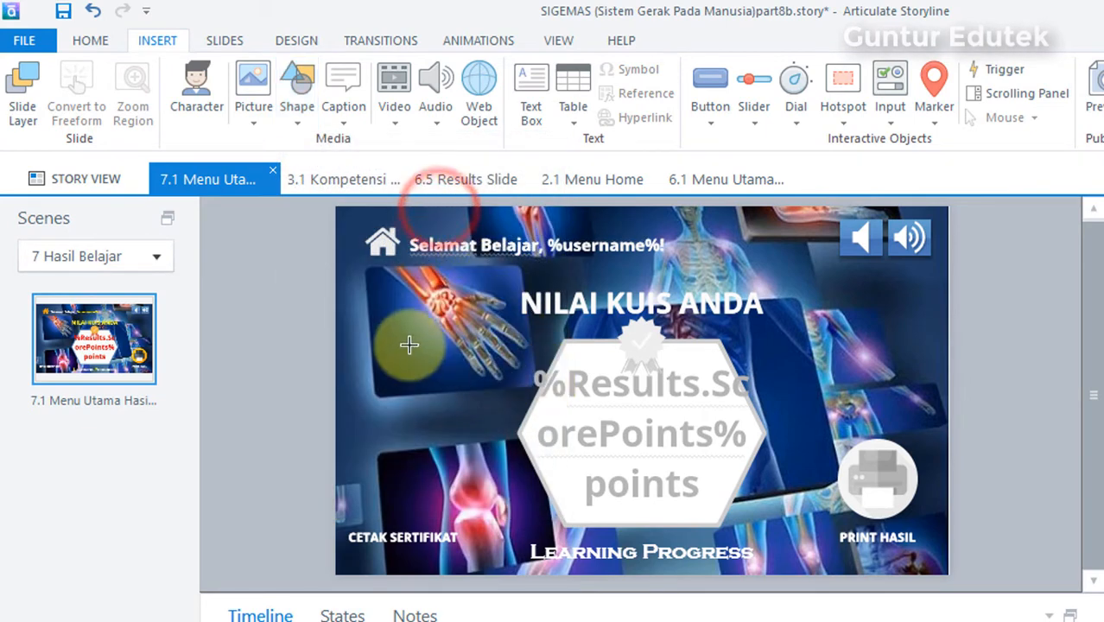
mouse_move(418, 337)
mouse_down()
mouse_move(801, 406)
mouse_move(864, 452)
mouse_up()
click(685, 395)
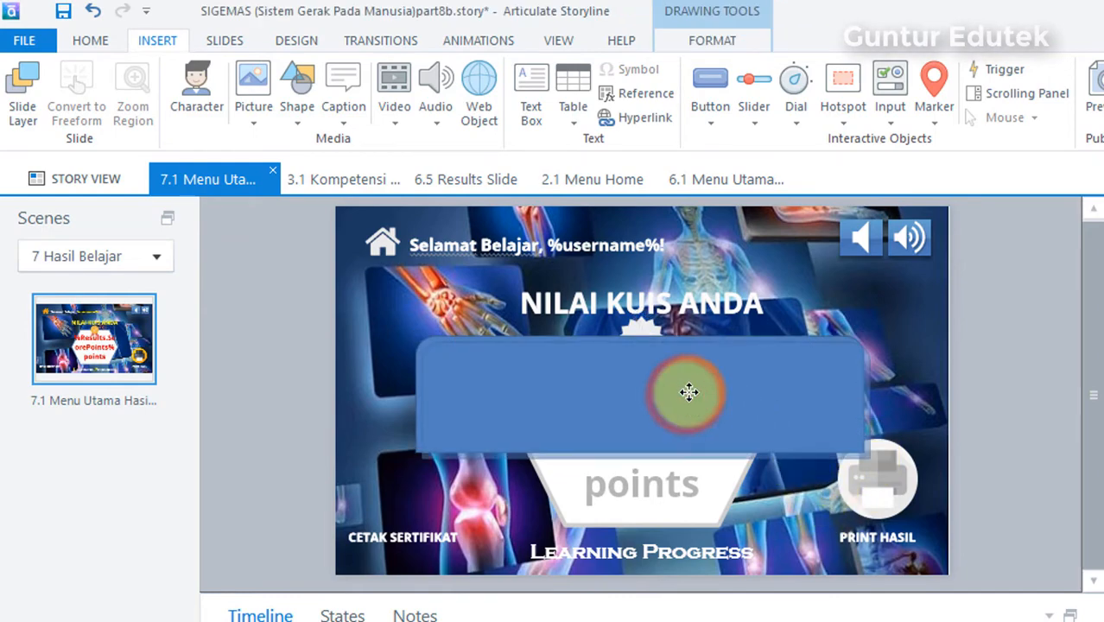
Step: Align the rectangle to the horizontal and vertical center of the slide
click(710, 40)
click(955, 80)
click(853, 145)
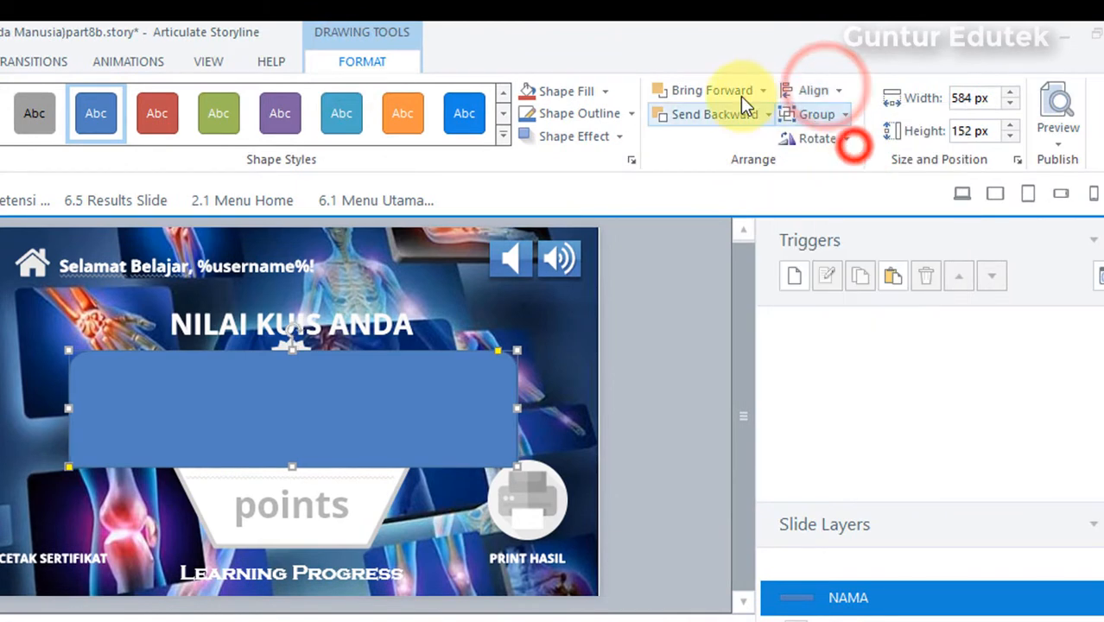
click(797, 88)
click(867, 218)
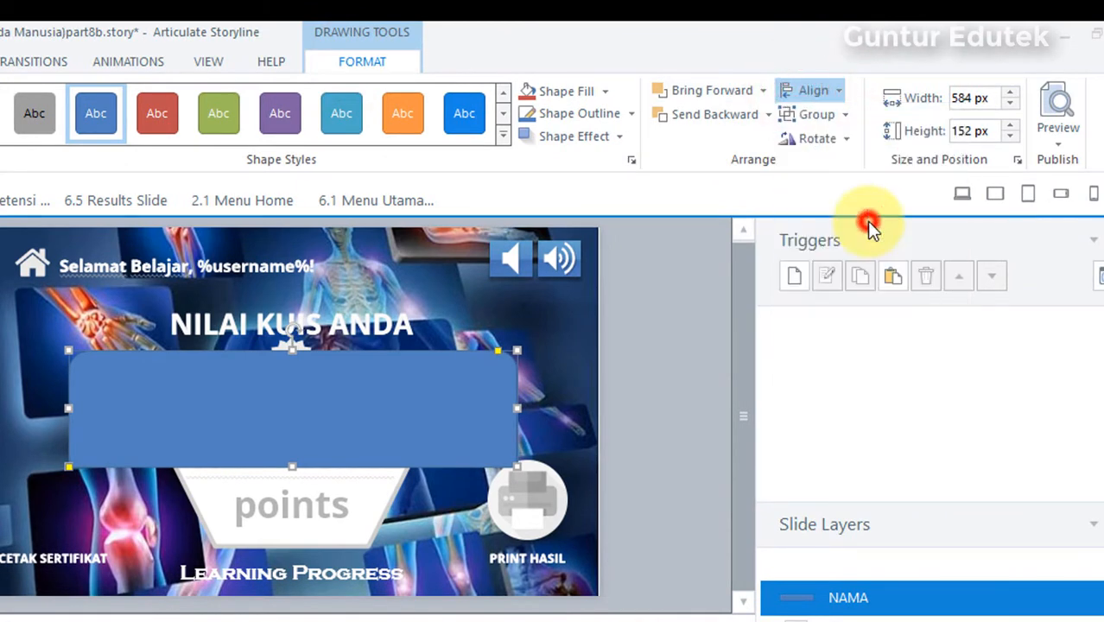
click(643, 424)
click(362, 400)
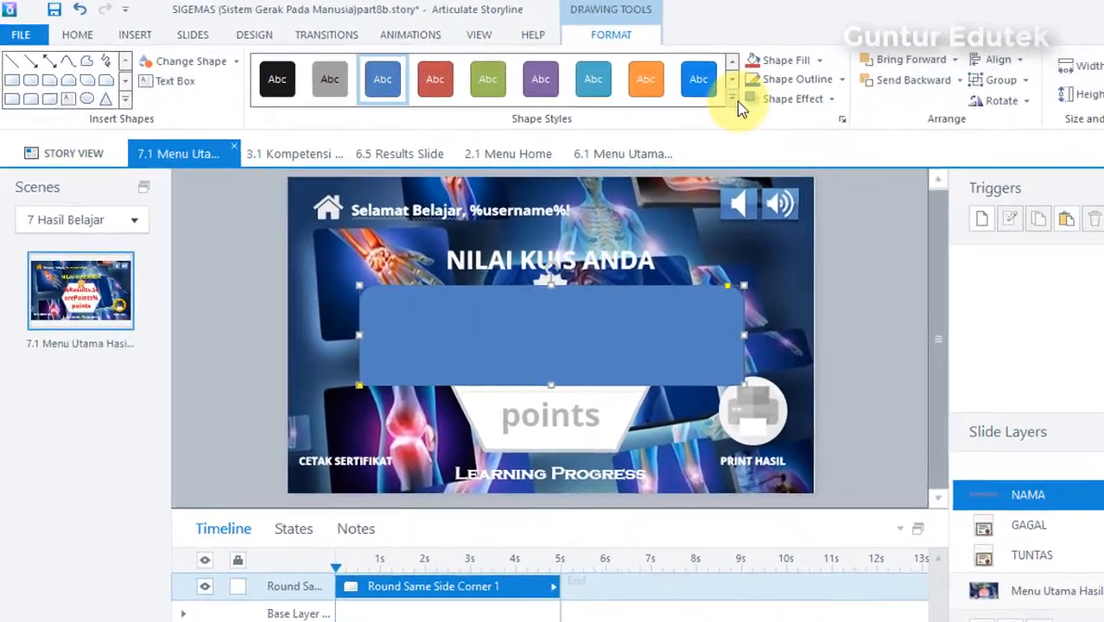
Step: Apply the bright blue gradient shape style from the fifth row of presets to the rectangle
click(631, 84)
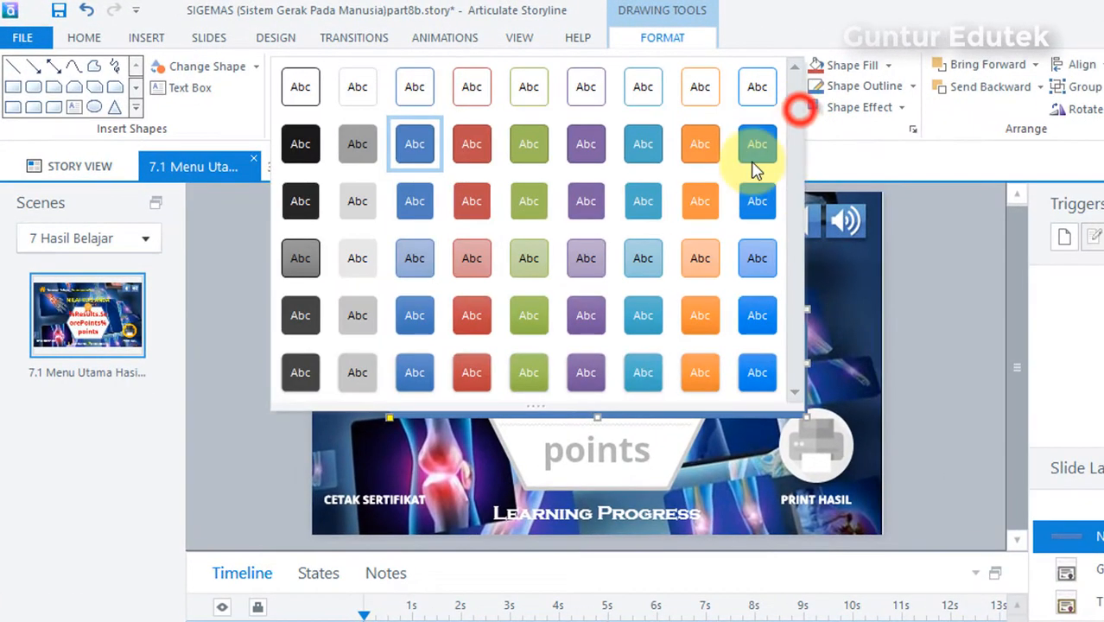
click(767, 325)
click(943, 328)
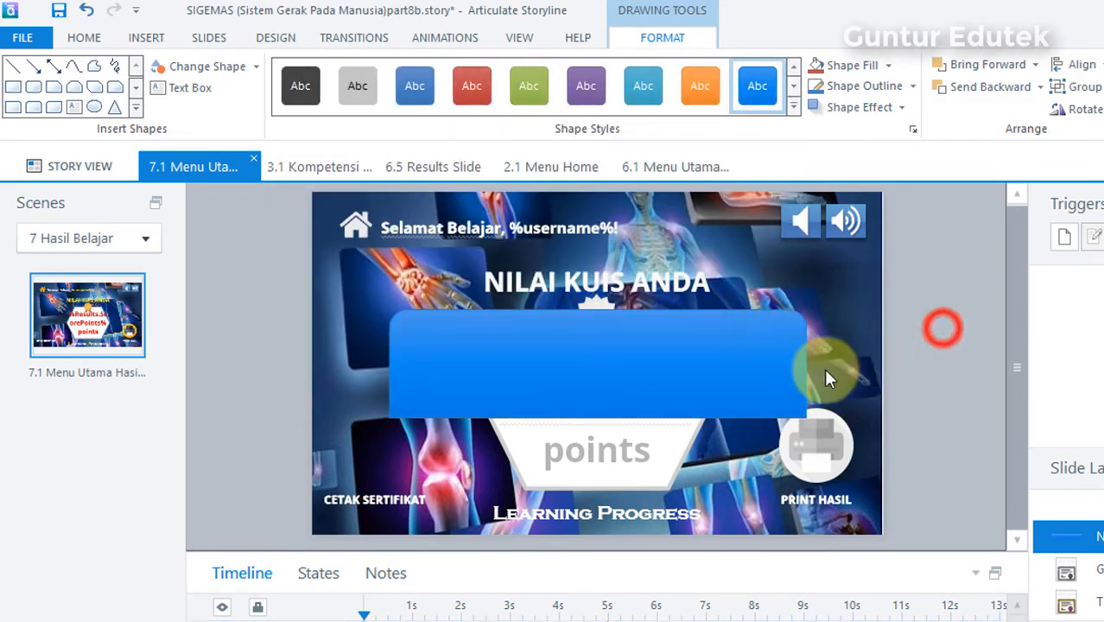
click(637, 316)
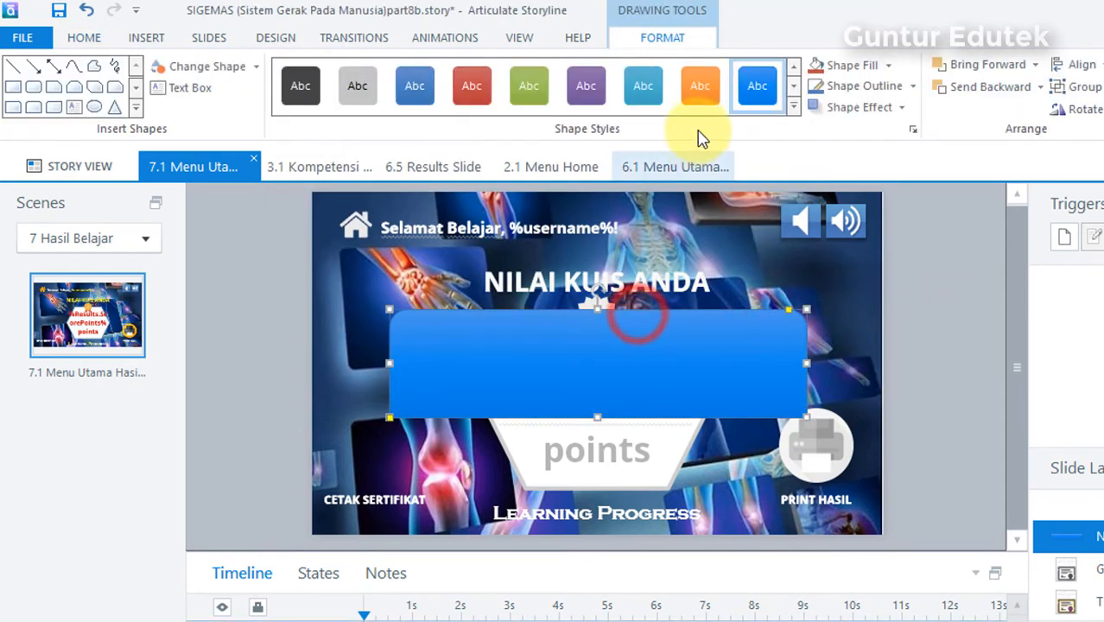
click(792, 104)
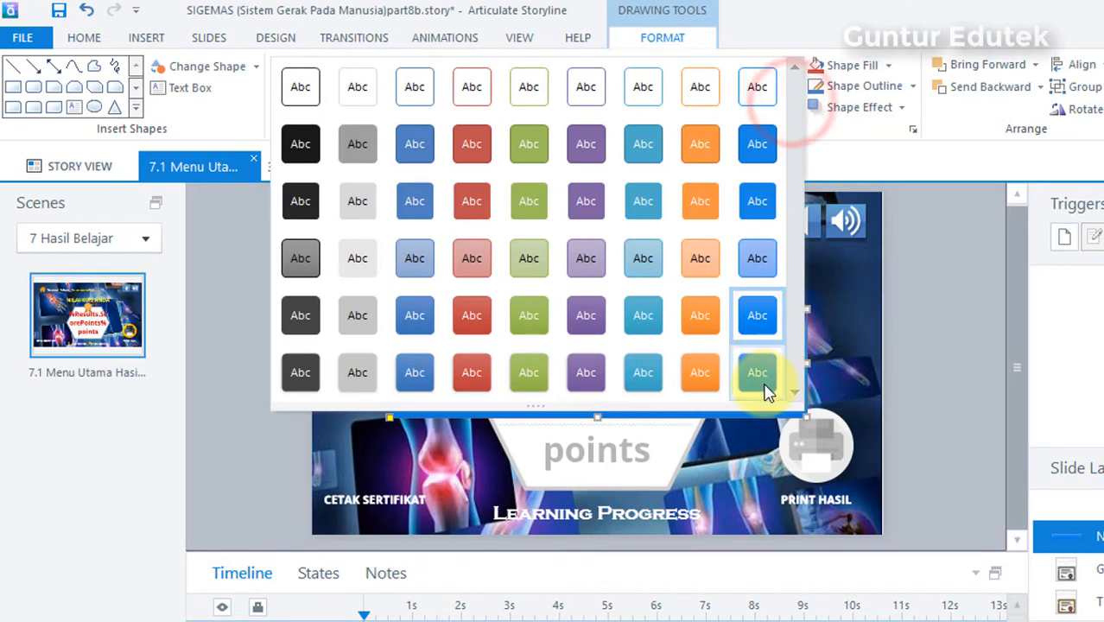
click(760, 316)
click(910, 326)
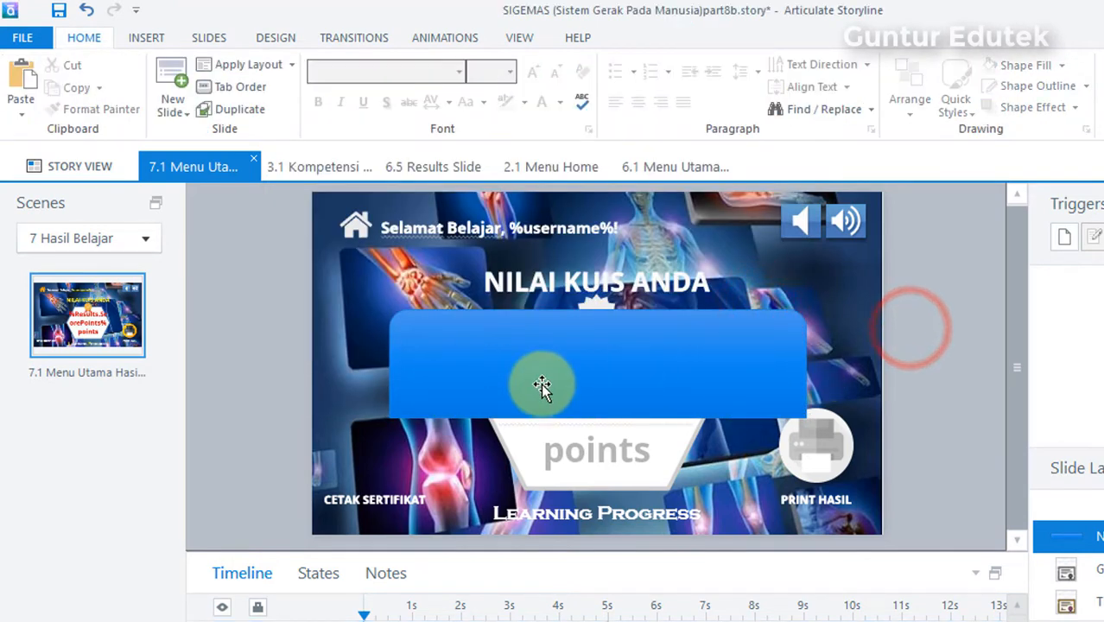
Step: Add a text box reading MASUKKAN NAMA: in the upper-left part of the blue rectangle
click(149, 37)
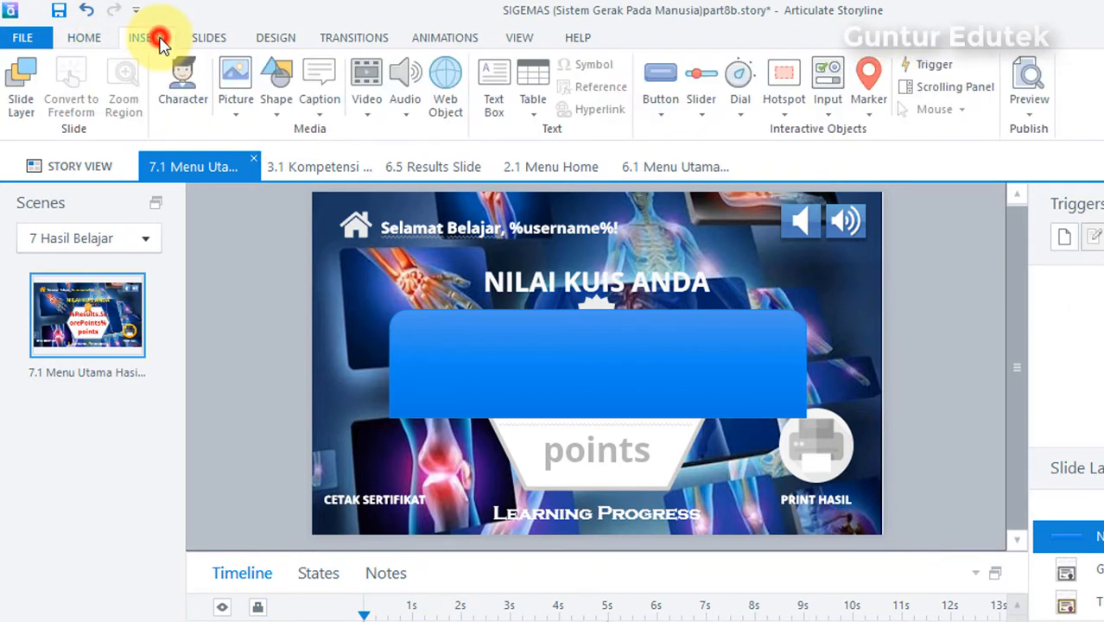
click(490, 99)
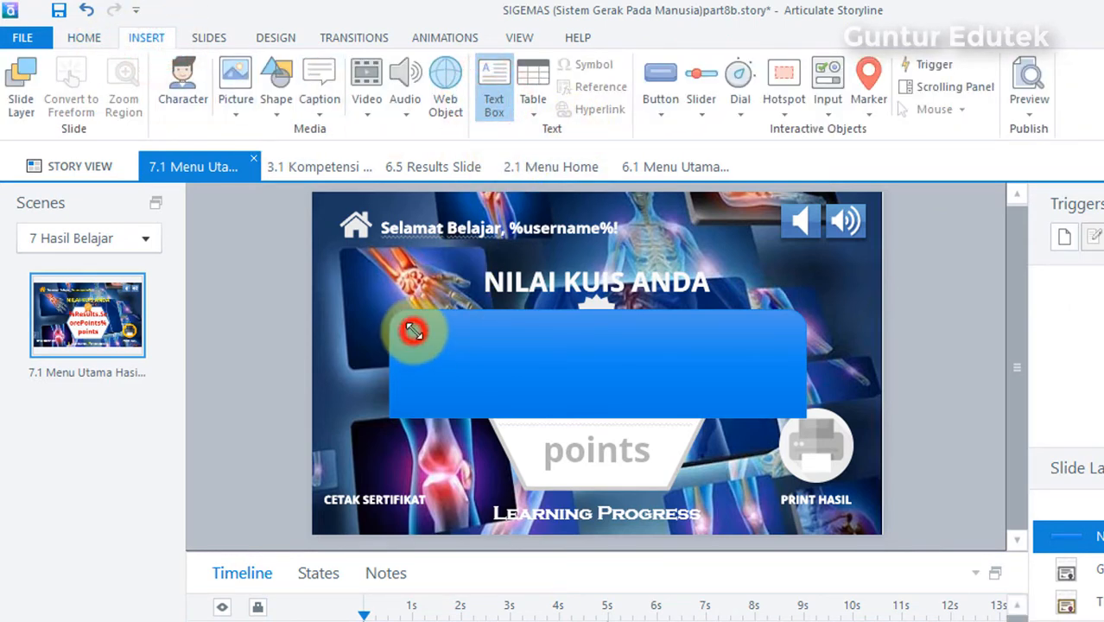
click(413, 330)
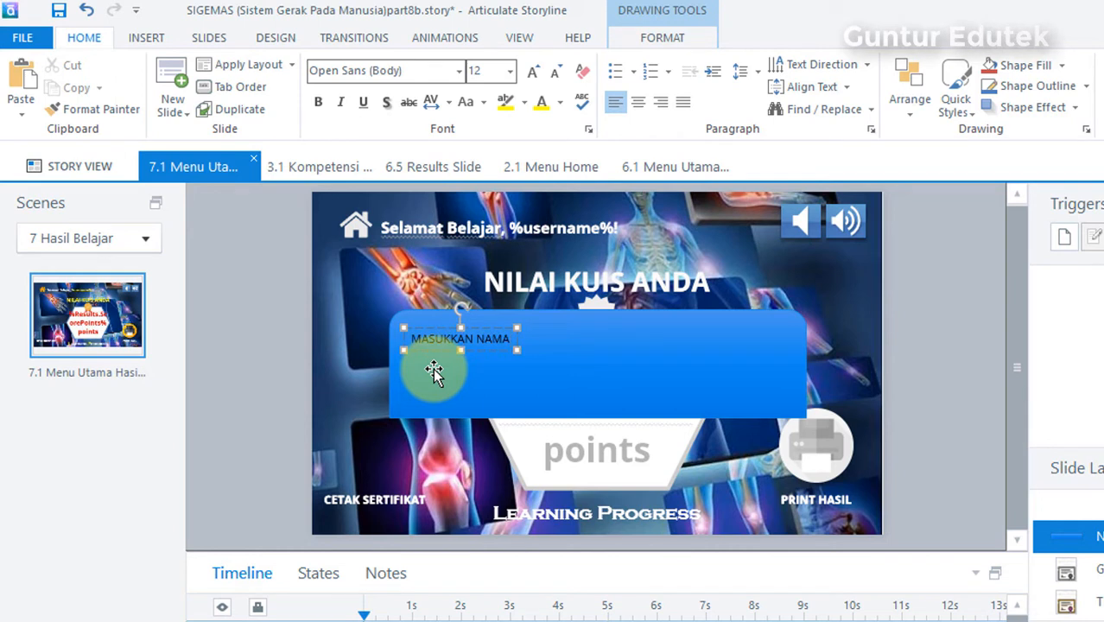
click(432, 326)
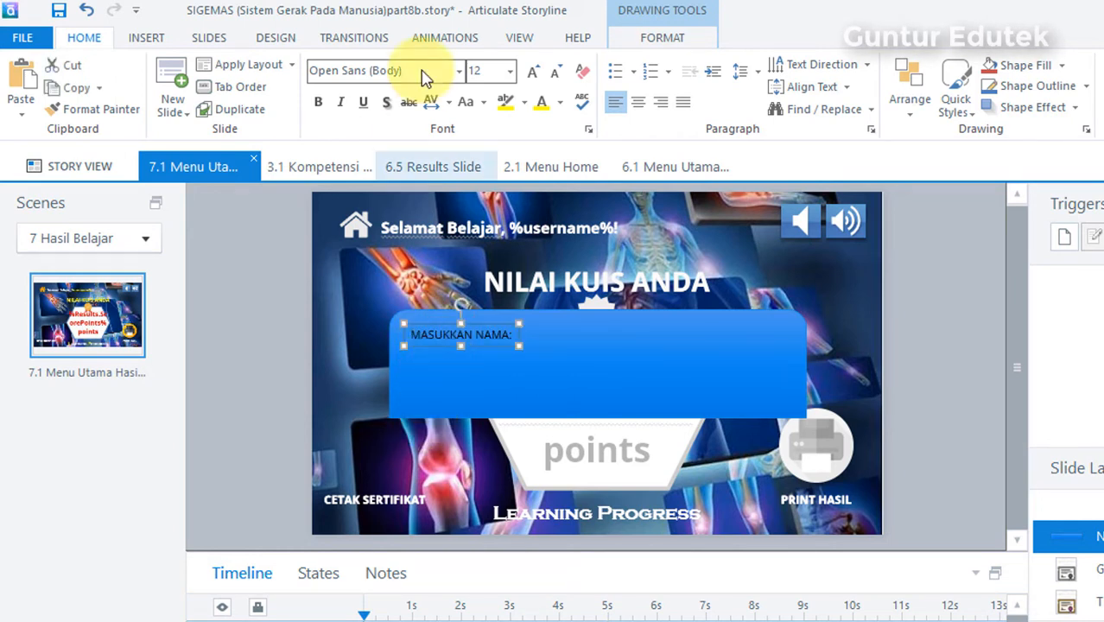
Step: Set the MASUKKAN NAMA: label's font size to 18
click(497, 76)
click(511, 76)
click(485, 298)
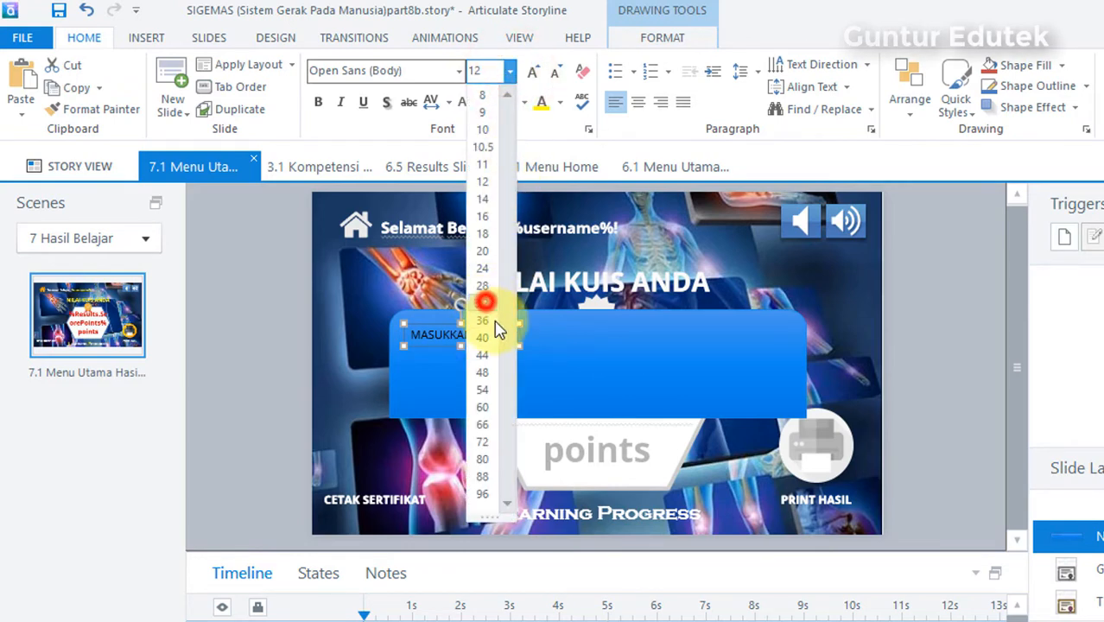
click(511, 71)
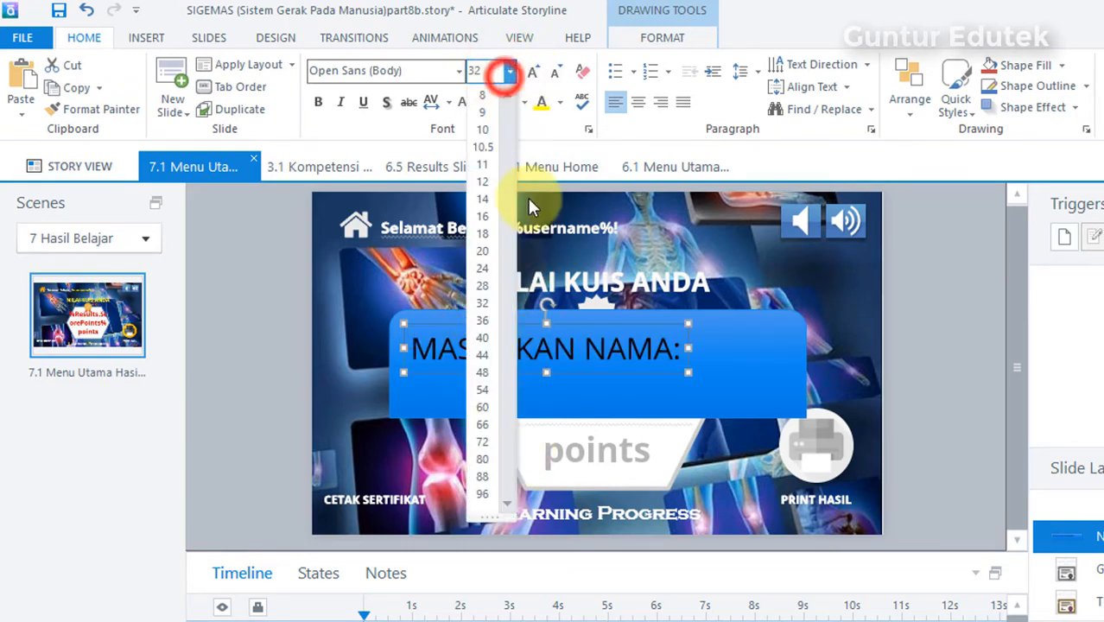
click(482, 233)
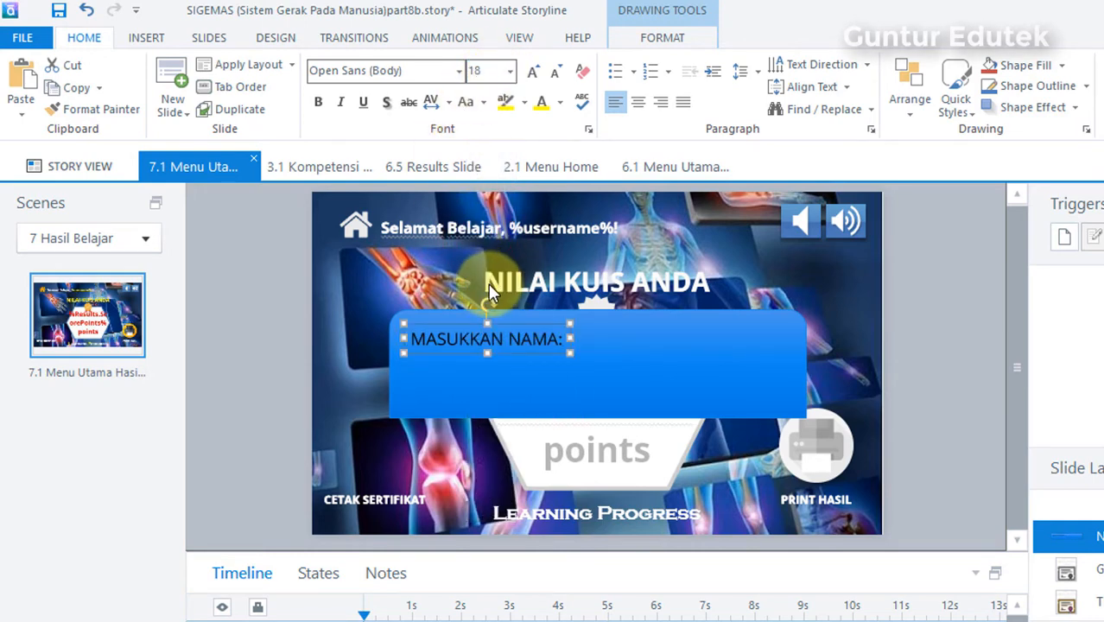
Step: Make the MASUKKAN NAMA: label bold, shadowed and white
click(318, 102)
click(386, 102)
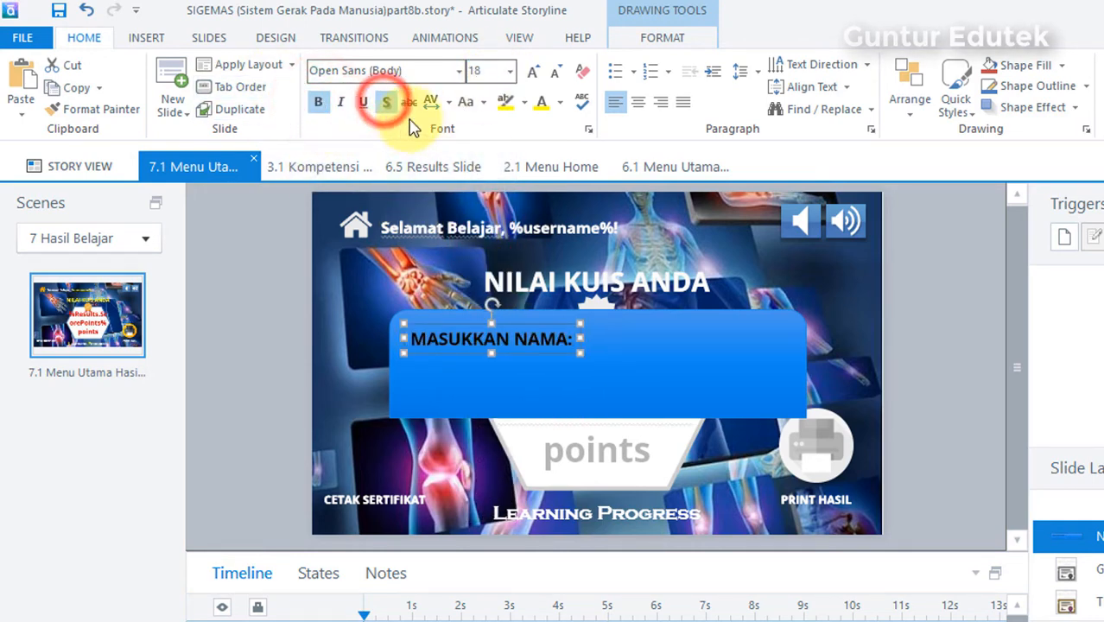
click(562, 107)
click(542, 140)
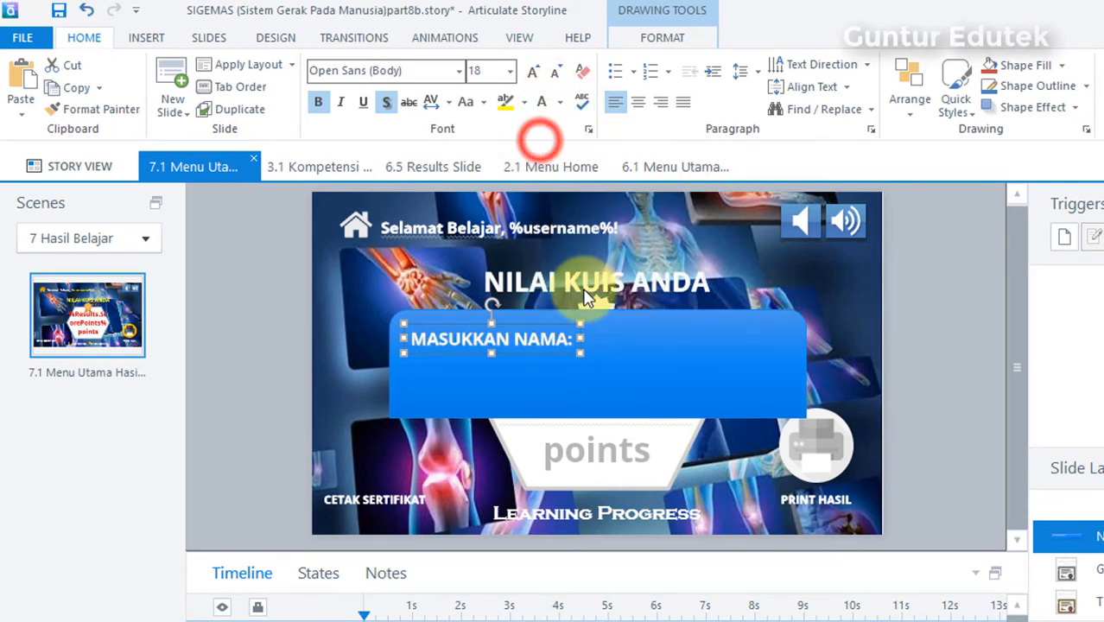
click(938, 280)
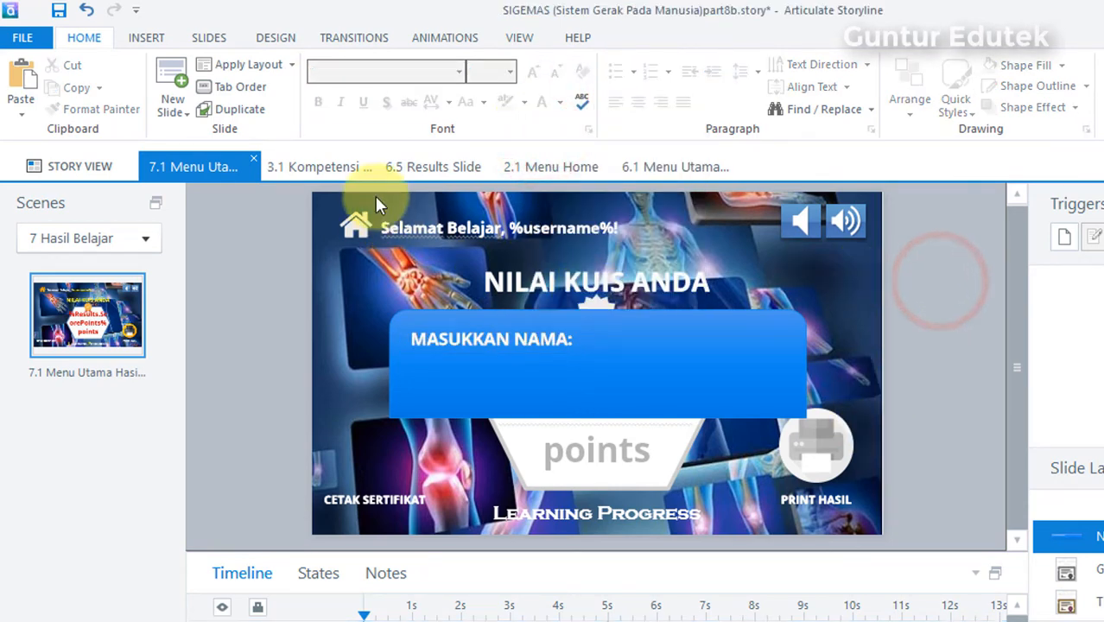
click(455, 352)
click(936, 311)
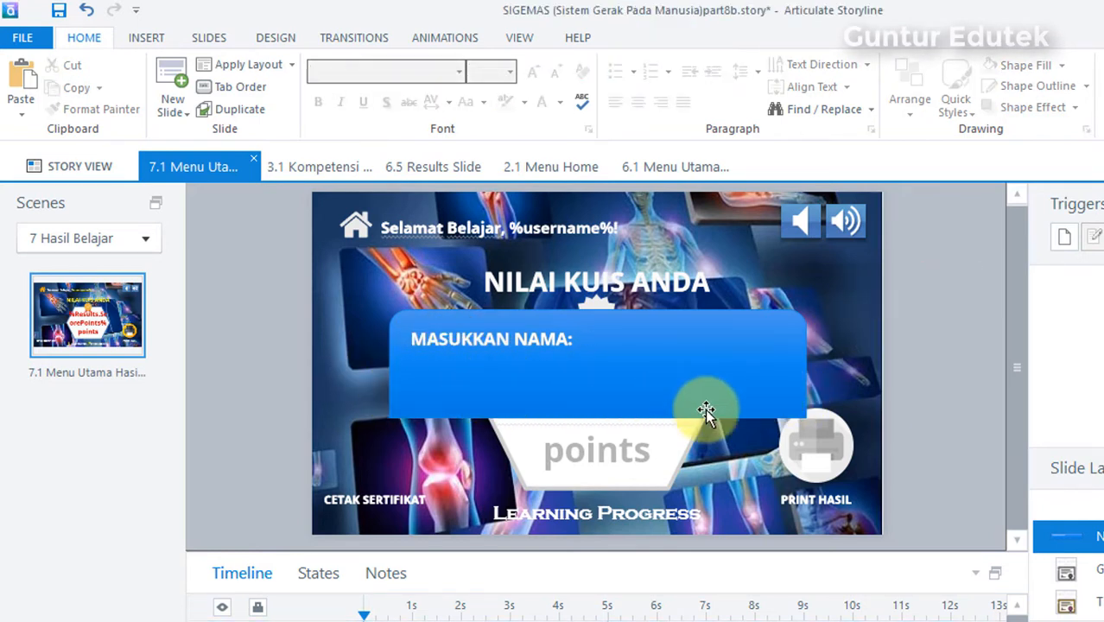
Step: Insert a text entry field below the MASUKKAN NAMA: label, spanning most of the blue rectangle's width
click(145, 37)
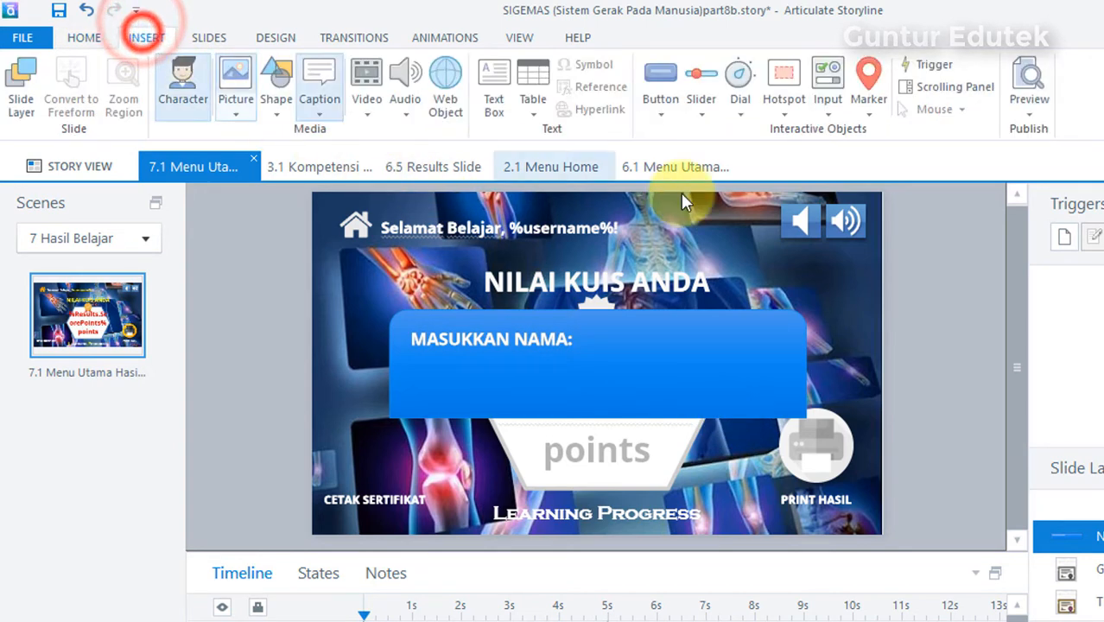
click(822, 115)
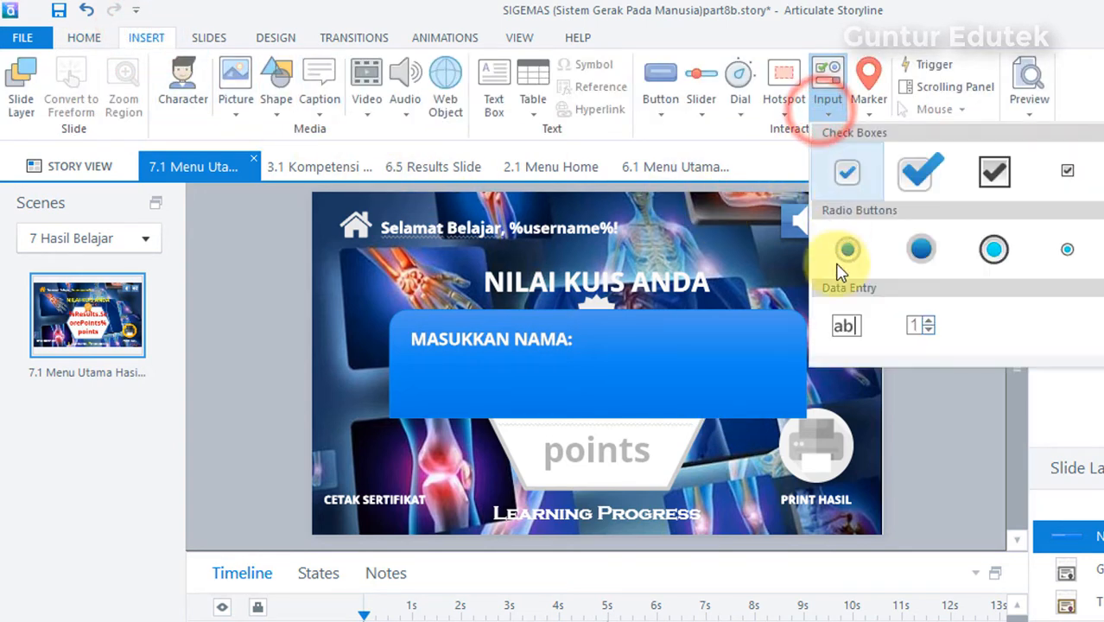
click(845, 332)
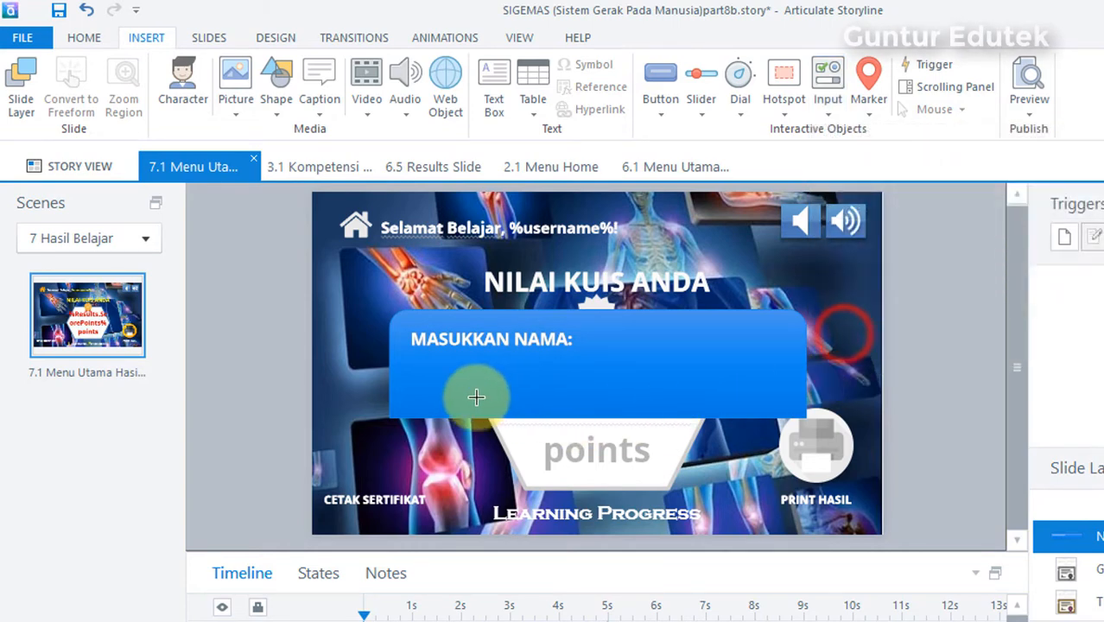
drag(411, 368, 782, 393)
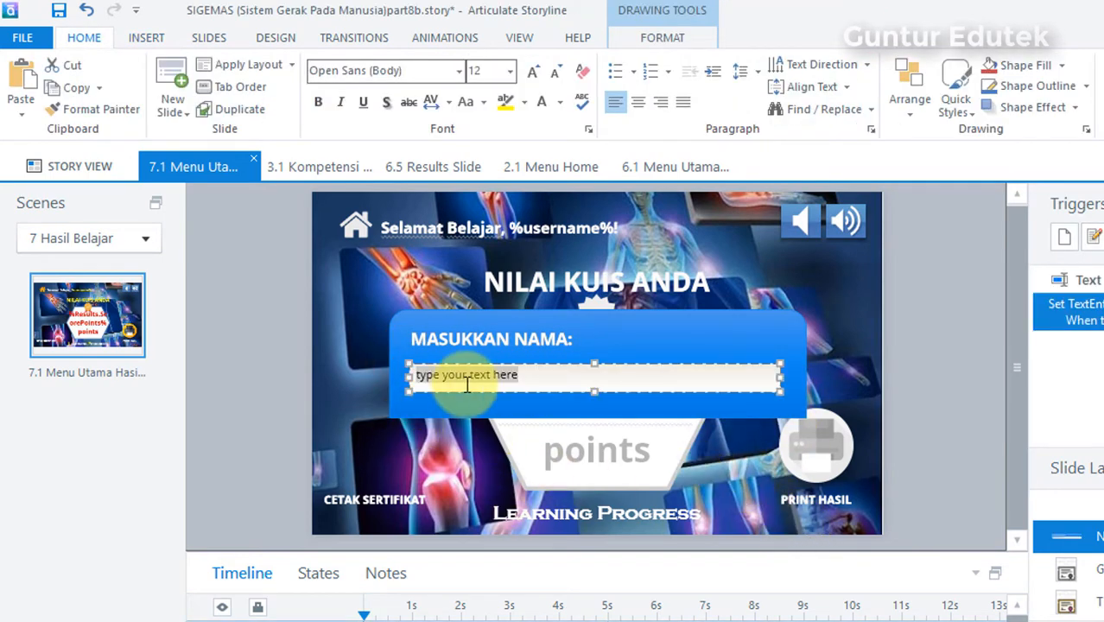
Step: Set the text entry field's font size to 14 and centre its text
click(510, 72)
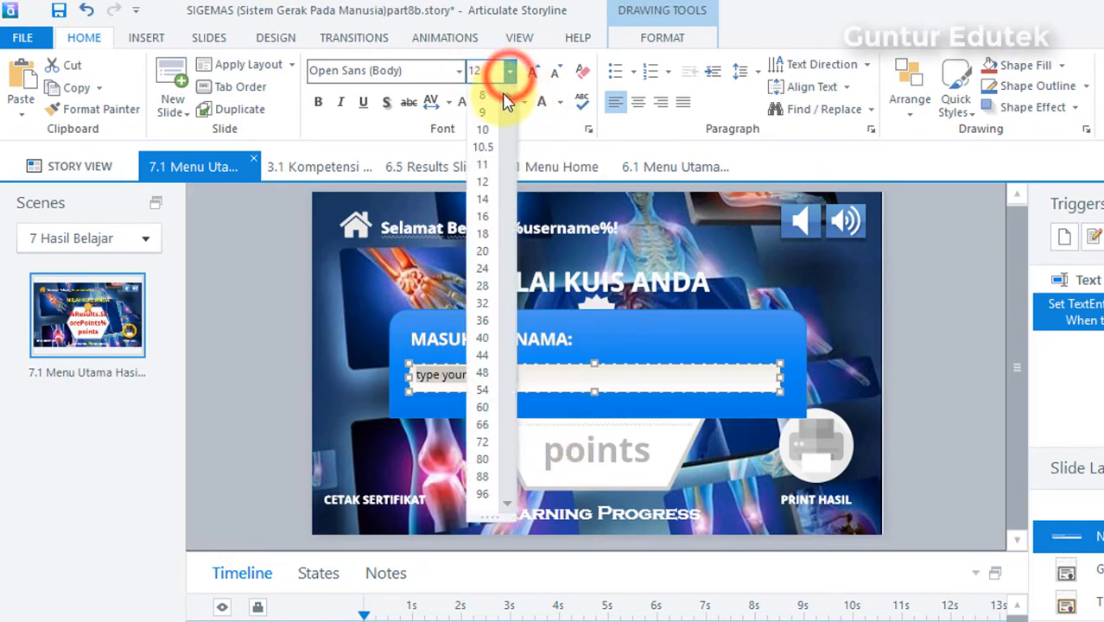
click(485, 199)
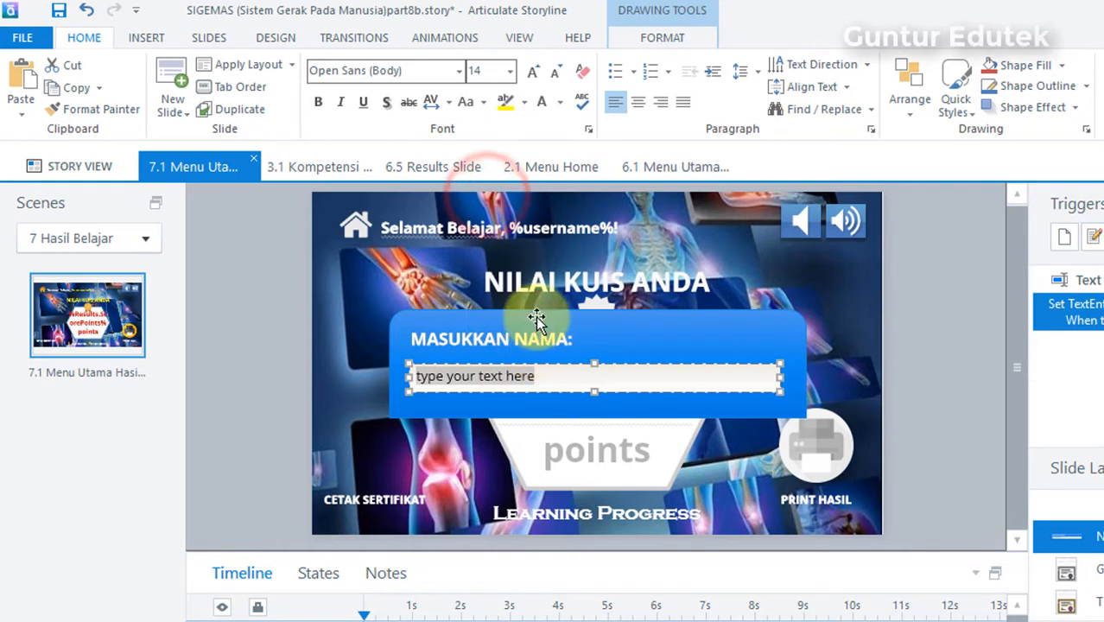
click(637, 102)
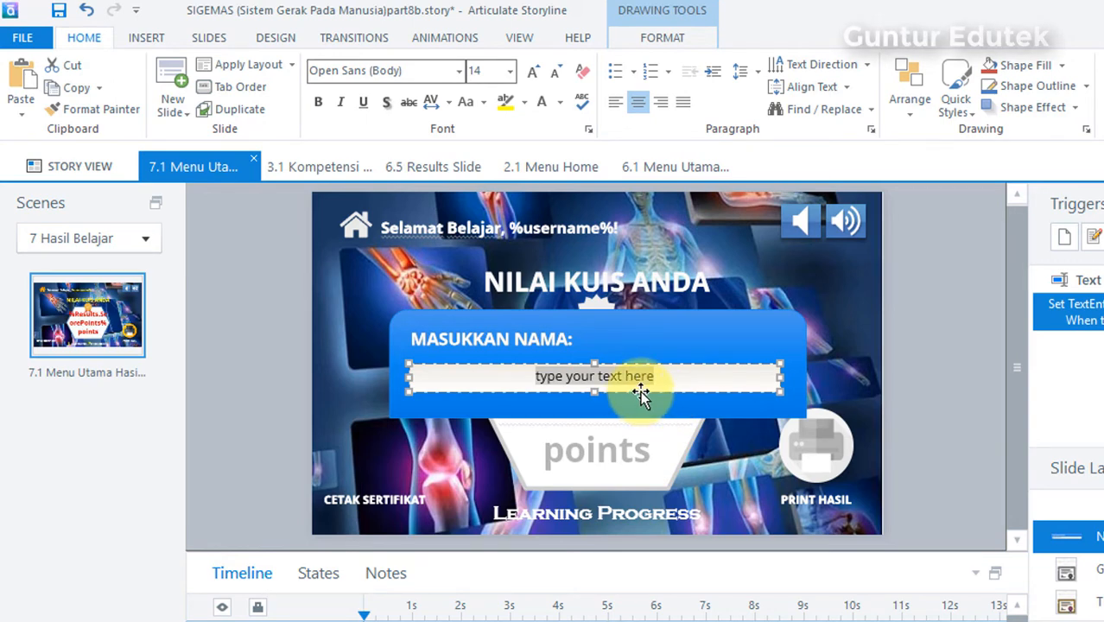
Step: Replace the text entry field's placeholder text with TULIS NAMA LENGKAP ANDA
text(TULIS NAMA LENGKAP ANDA)
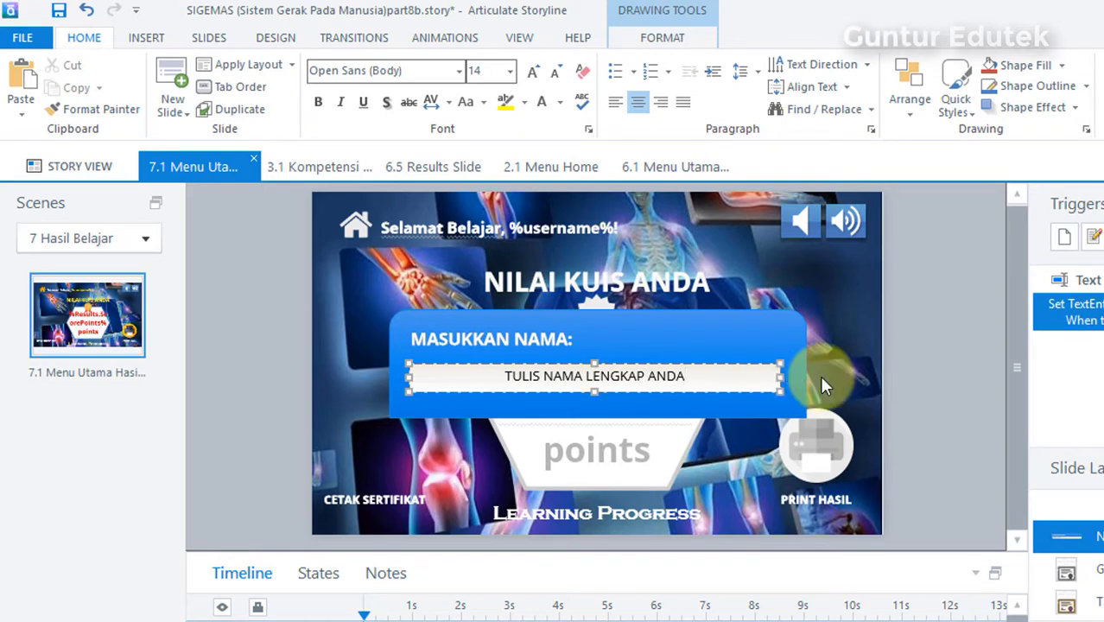
click(927, 337)
click(713, 375)
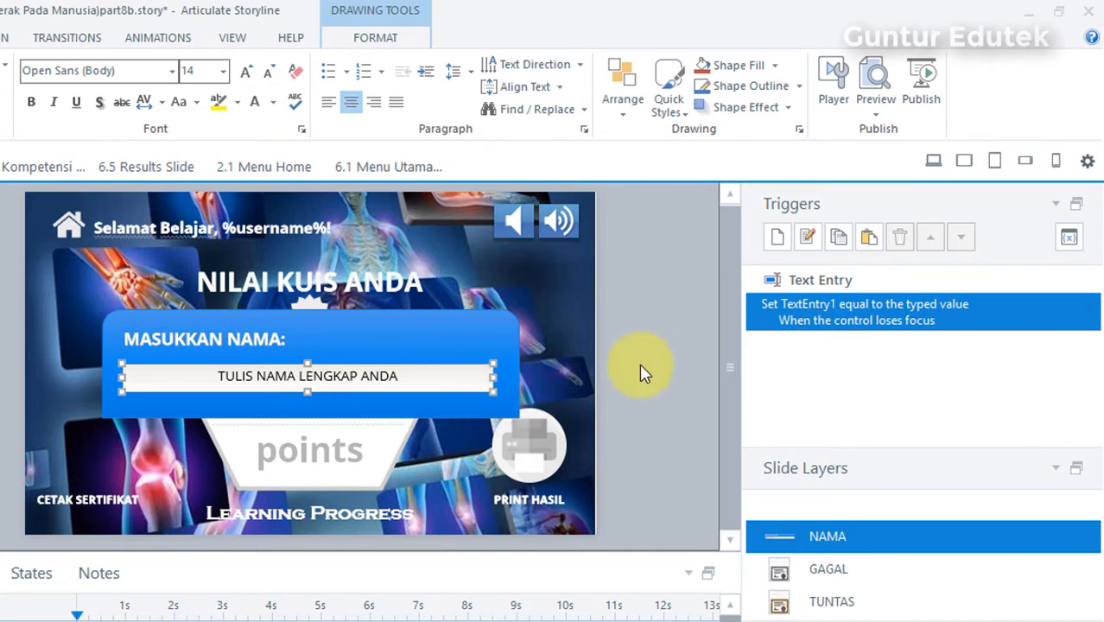
Step: Edit the text entry field's trigger so the typed value is stored in the username variable
click(475, 362)
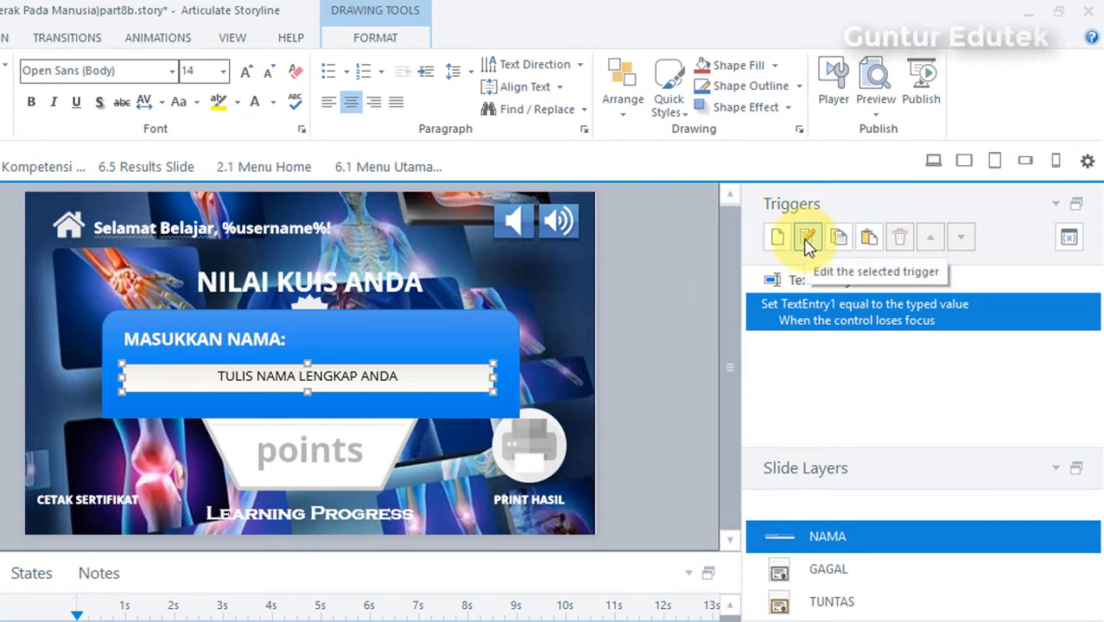
click(406, 364)
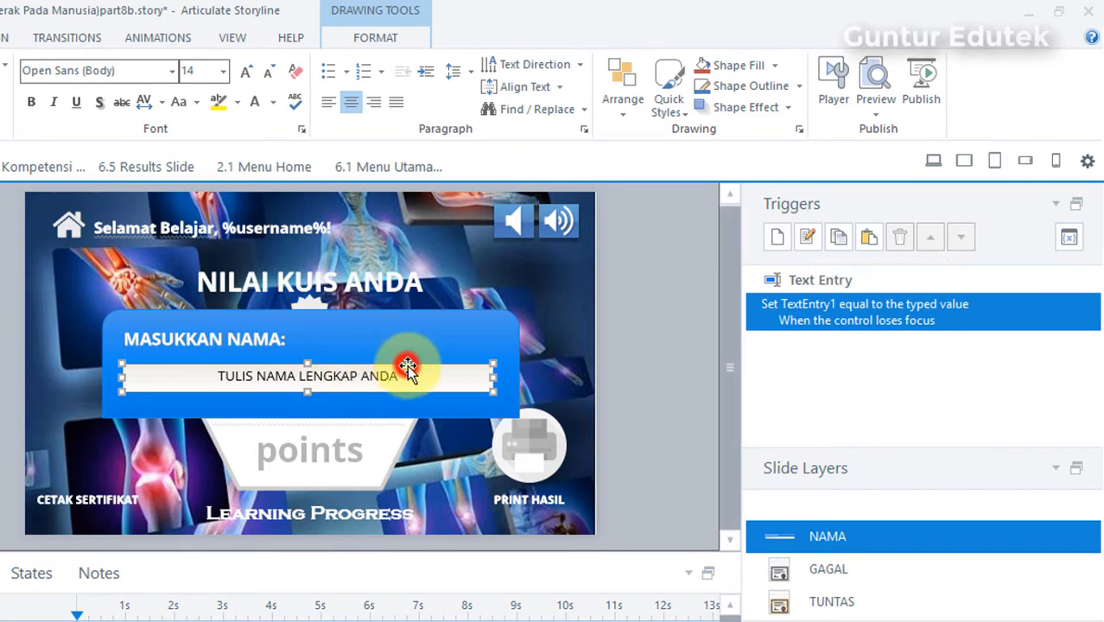
click(808, 238)
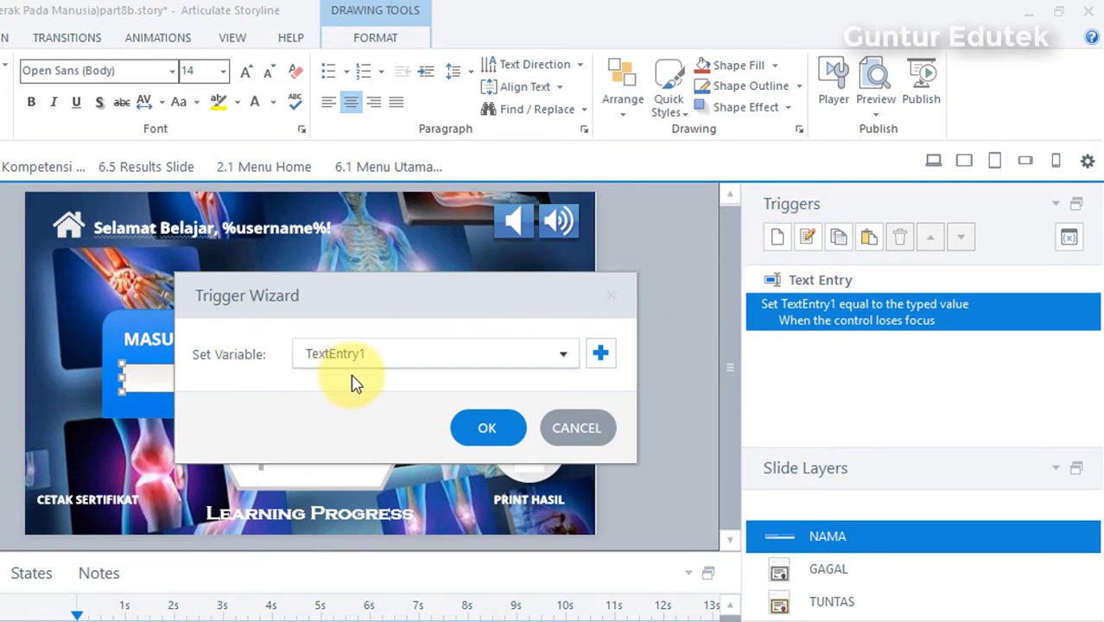
click(557, 355)
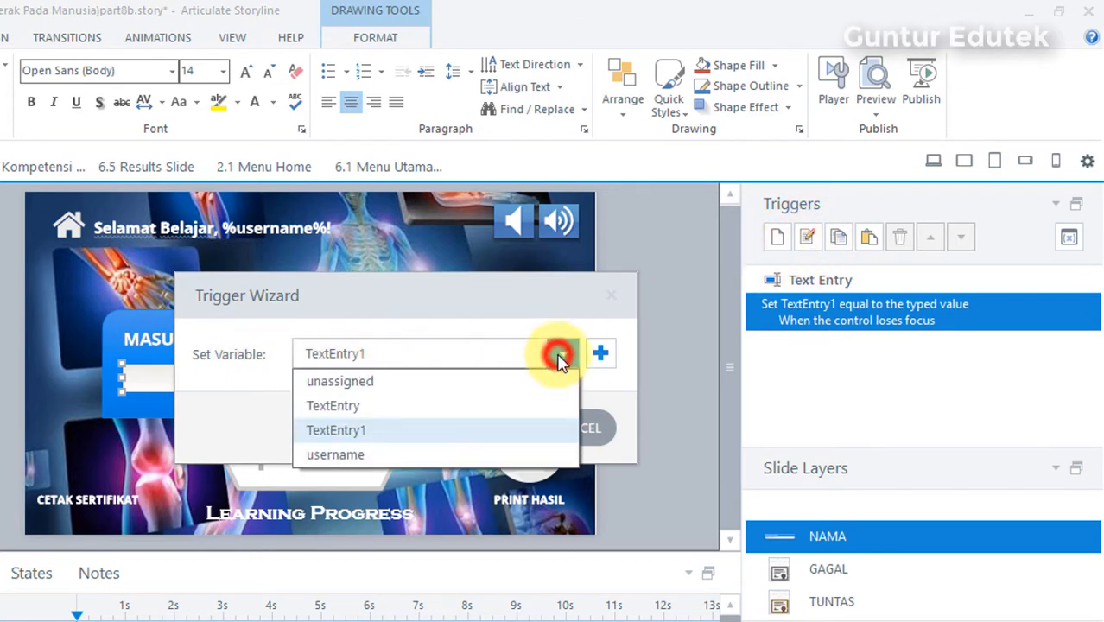
click(336, 456)
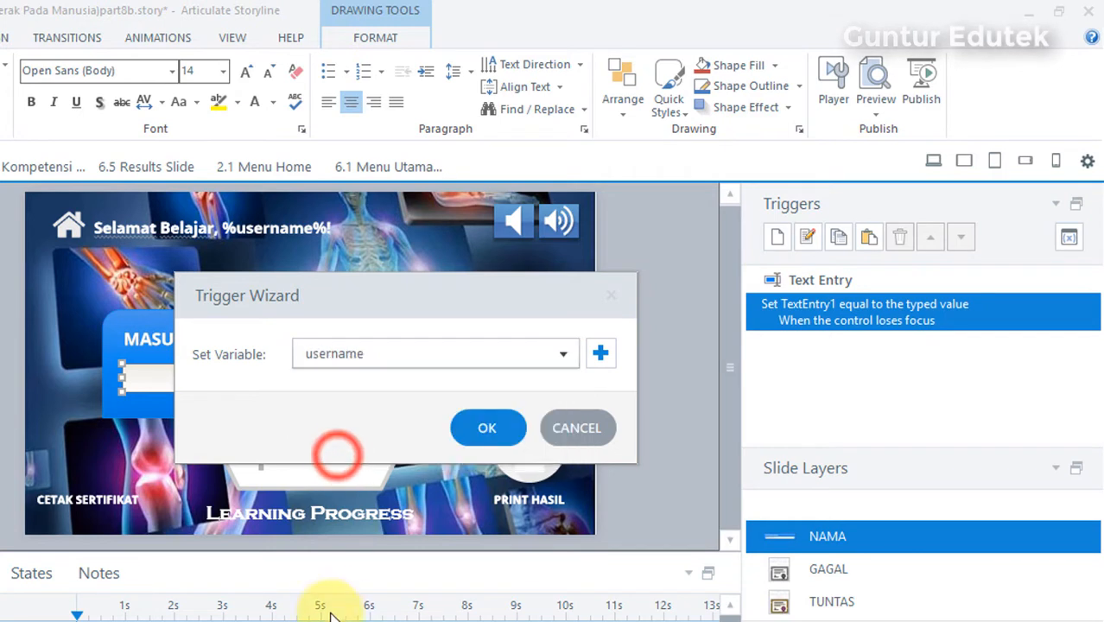
click(488, 429)
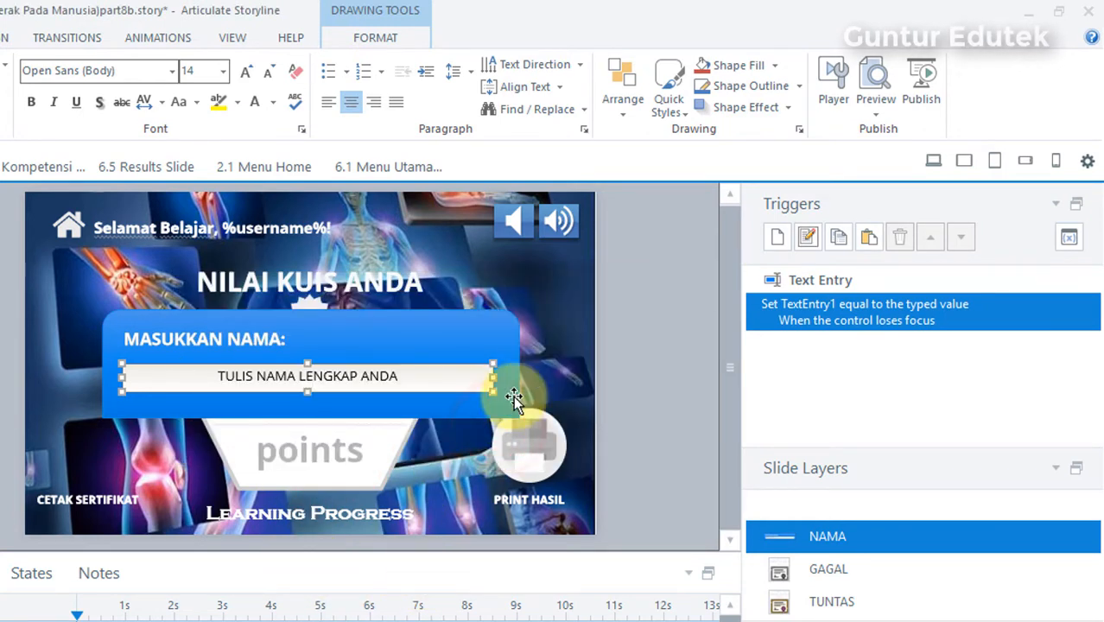
click(646, 313)
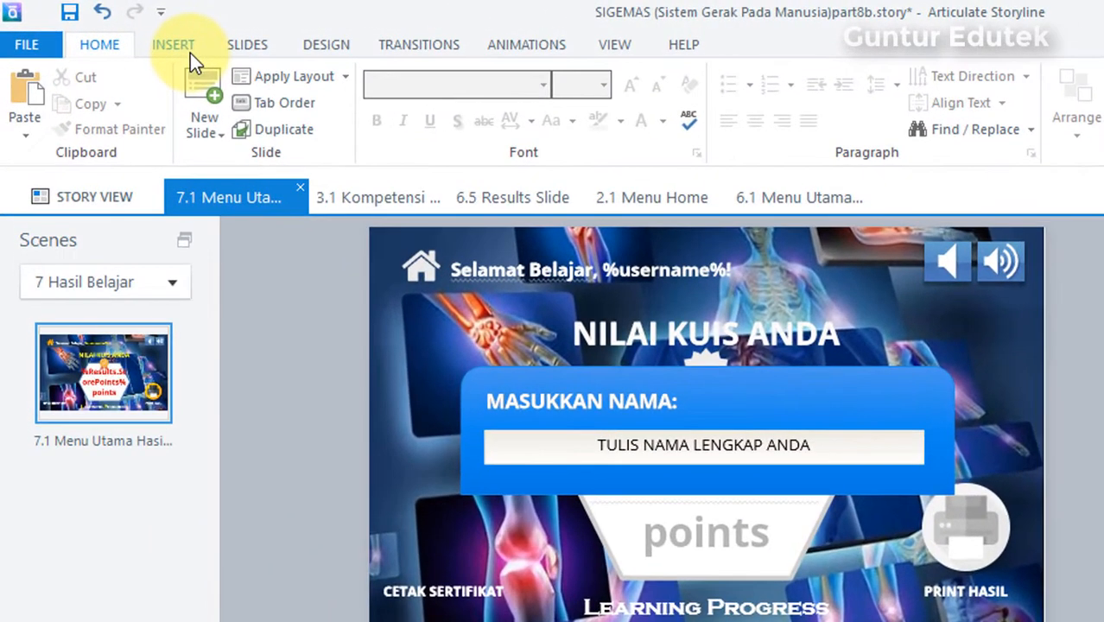
Step: Draw a small multiply (X) shape in the upper-right corner of the blue rectangle
click(183, 46)
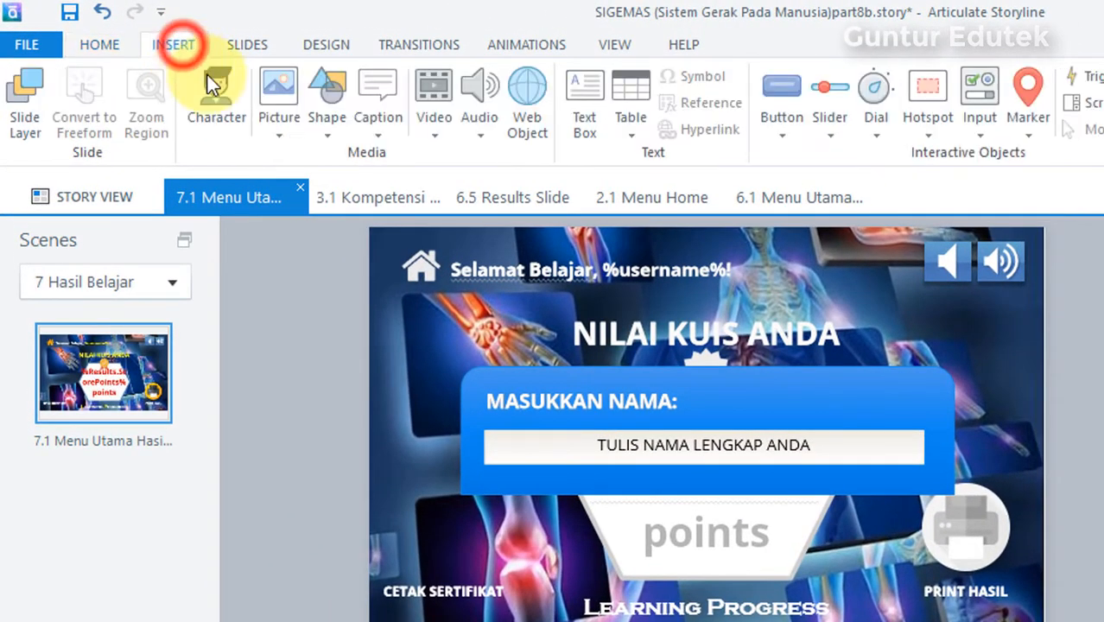
click(320, 137)
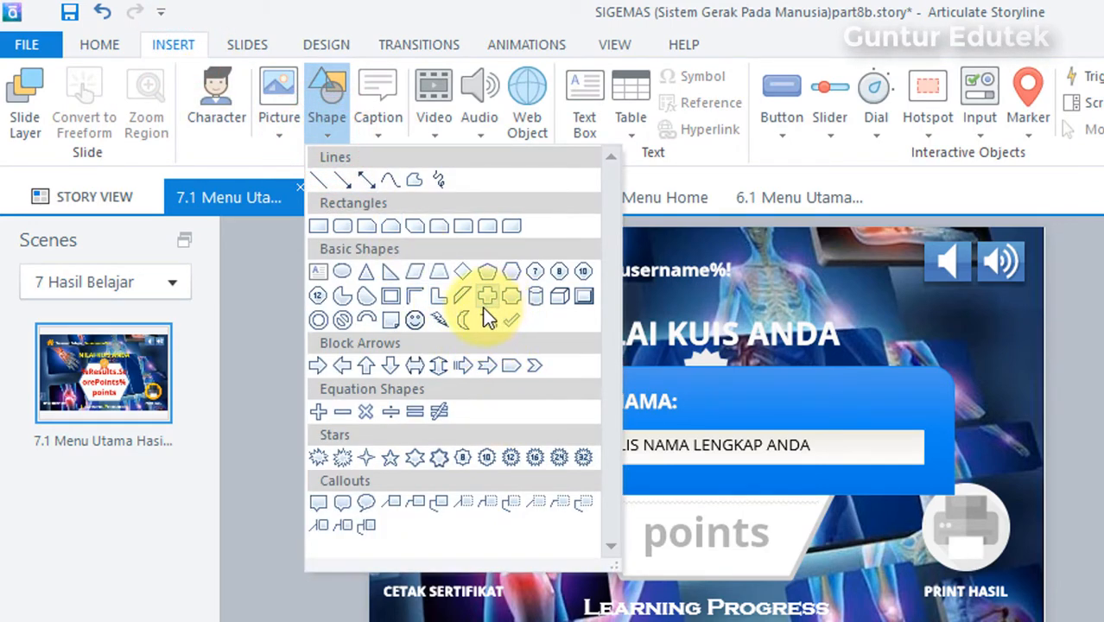
click(364, 412)
mouse_move(920, 380)
mouse_down()
mouse_move(964, 429)
mouse_move(929, 399)
mouse_move(937, 395)
mouse_up()
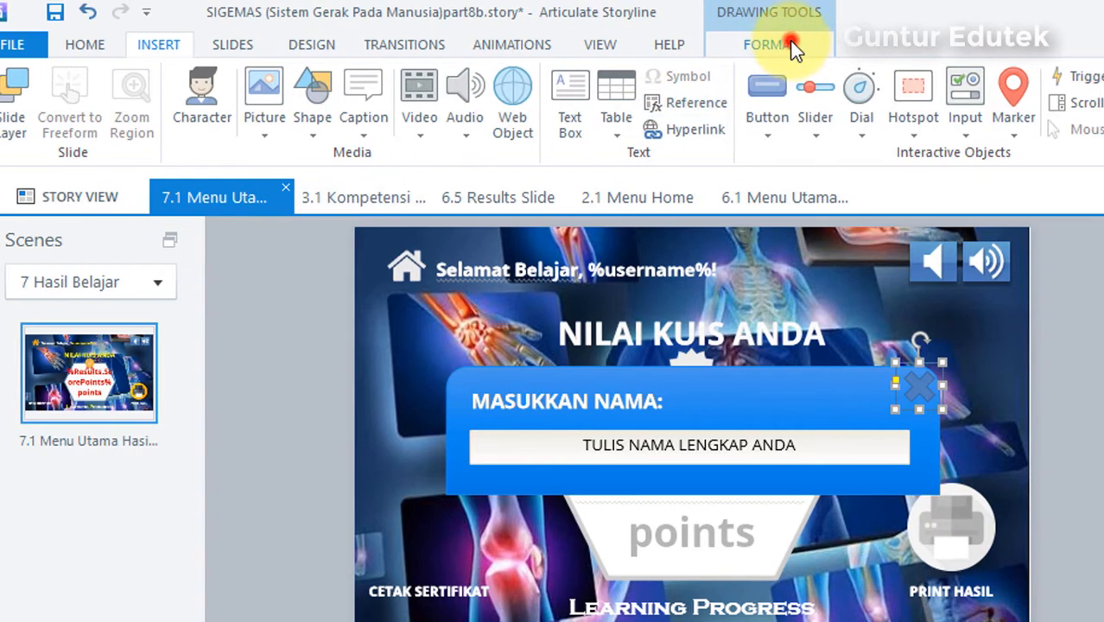
Step: Fill the multiply shape with the standard red color
click(791, 44)
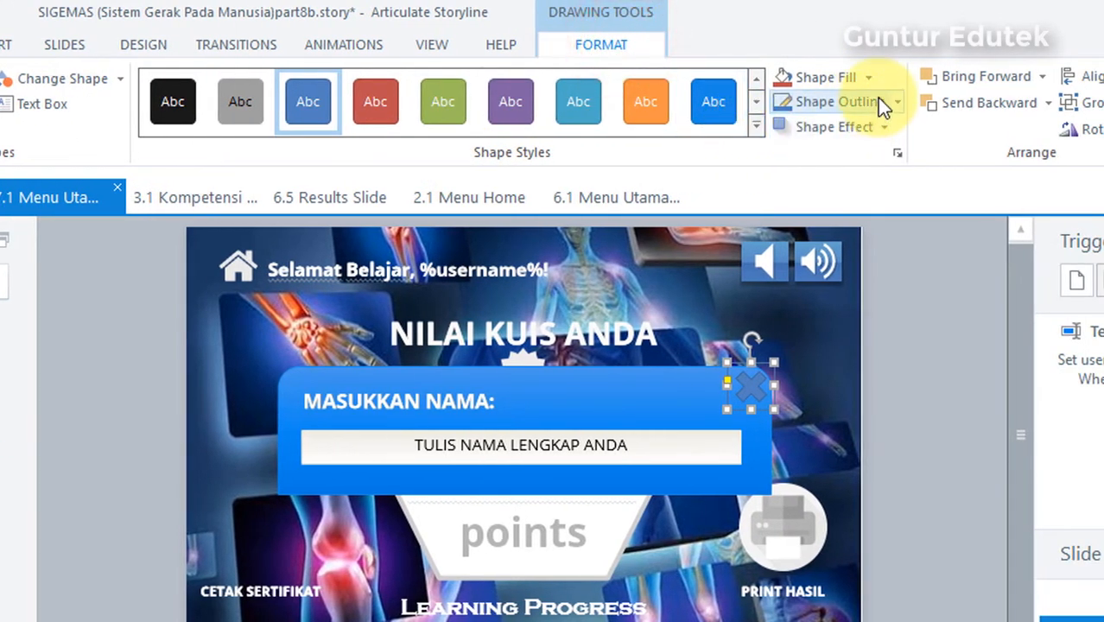
click(867, 77)
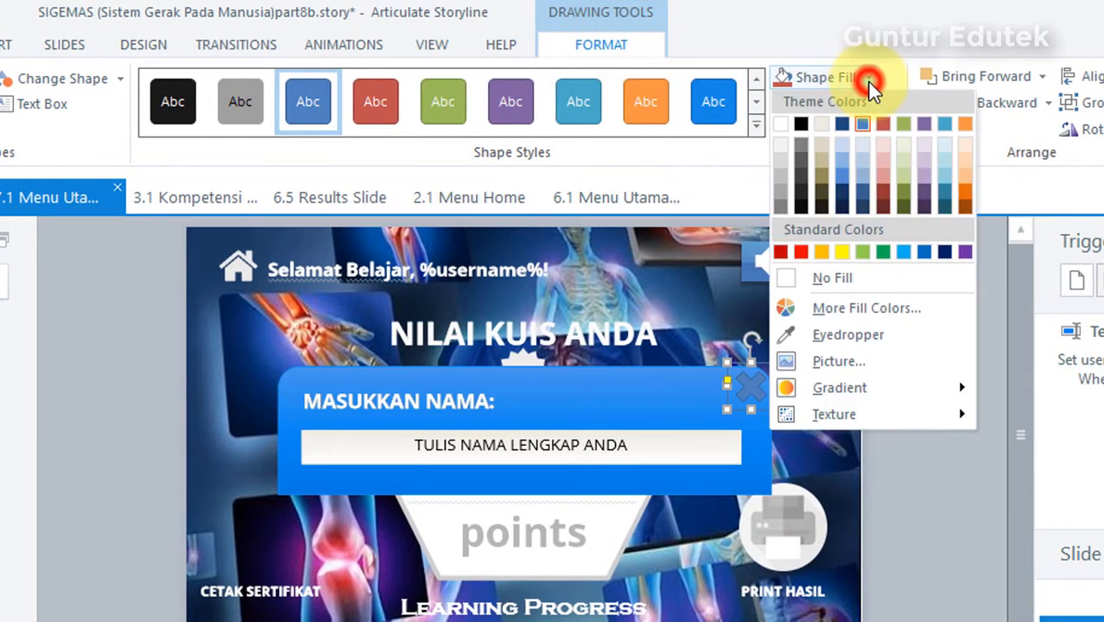
click(797, 248)
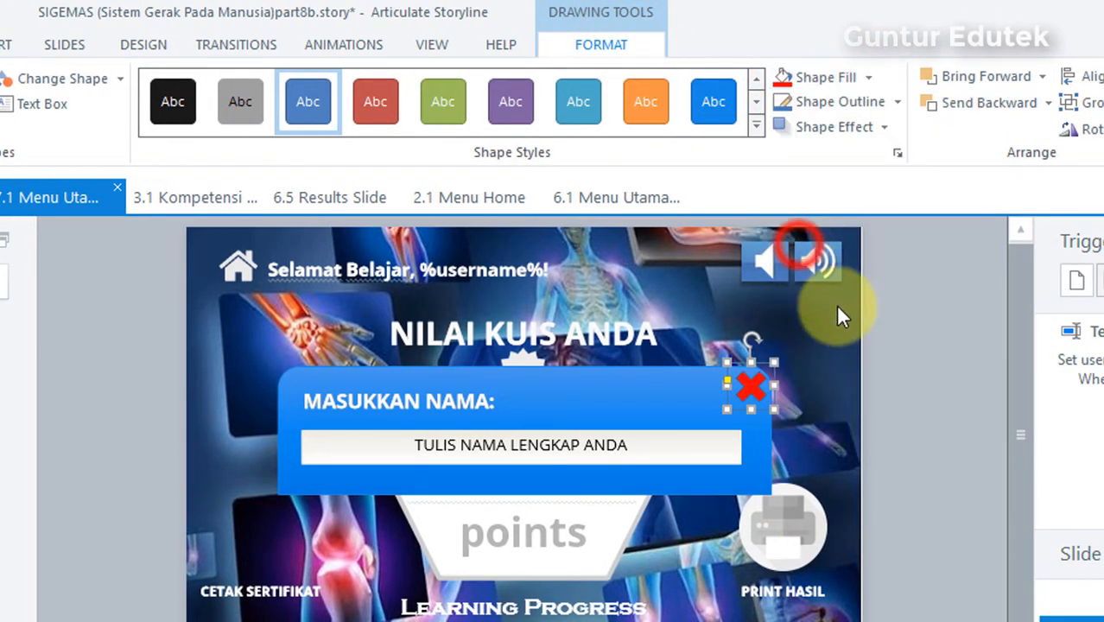
click(931, 315)
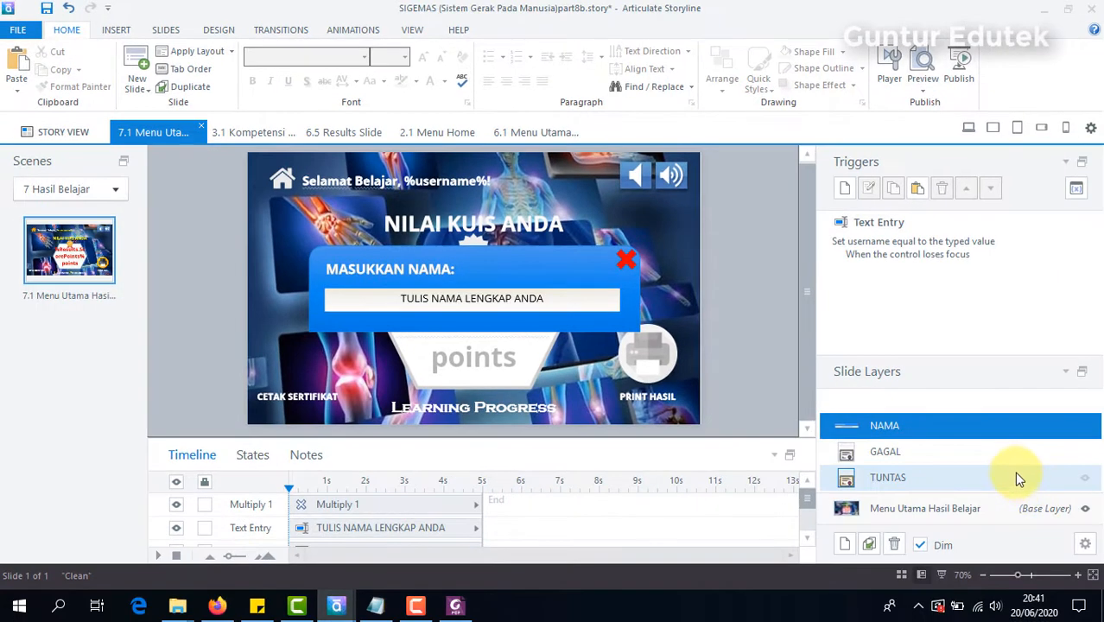
Step: On the TUNTAS layer, add a trigger to the certificate picture that shows the NAMA layer when the user clicks Picture 1
click(873, 488)
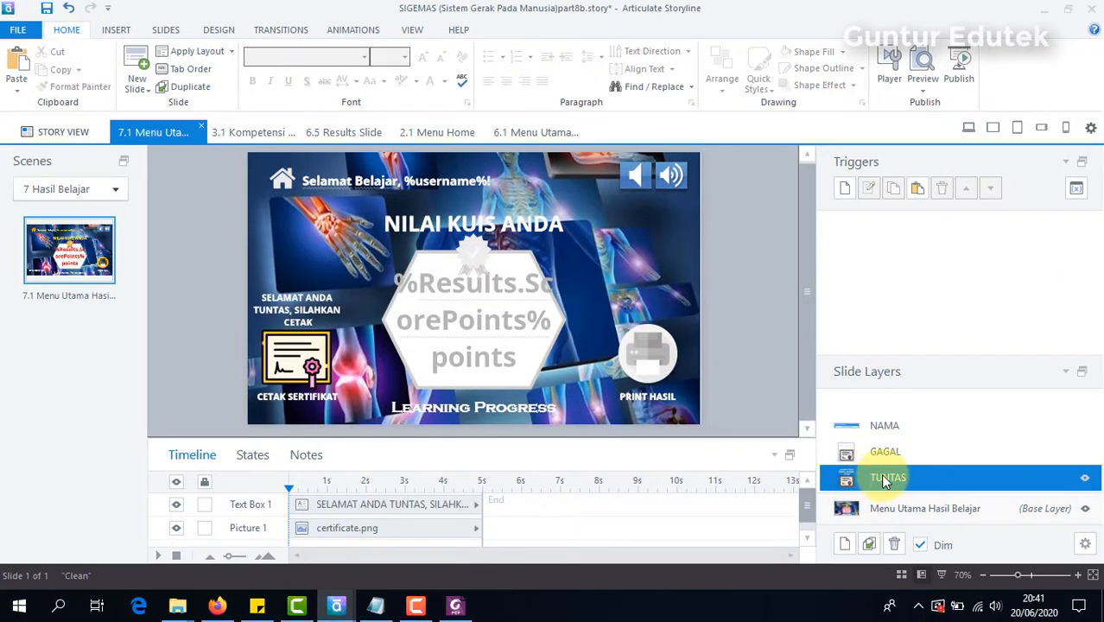
click(314, 353)
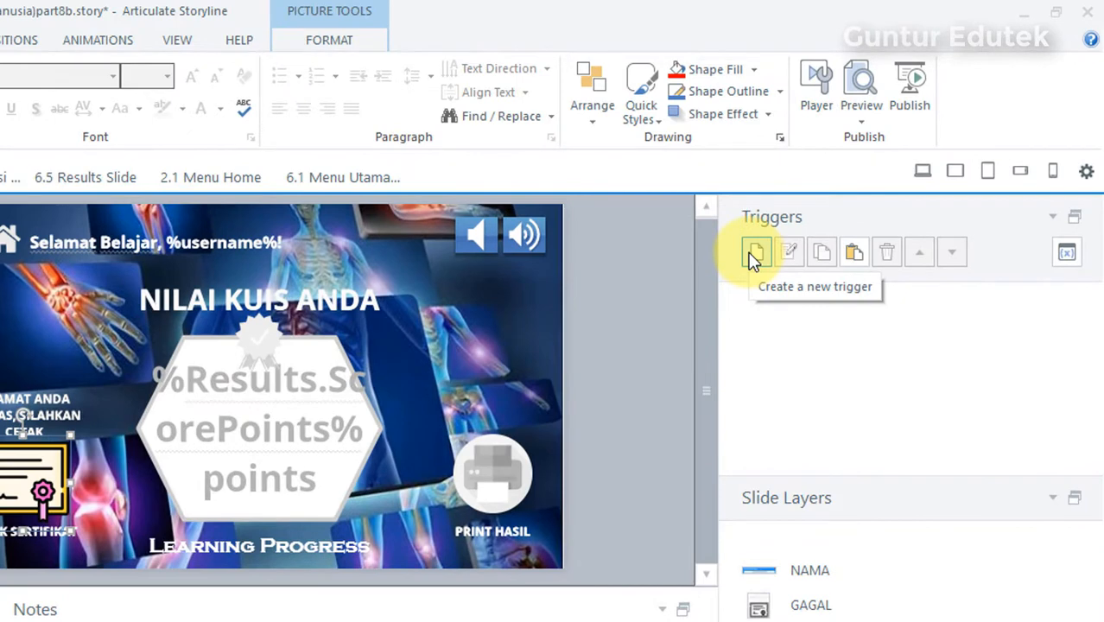
click(843, 190)
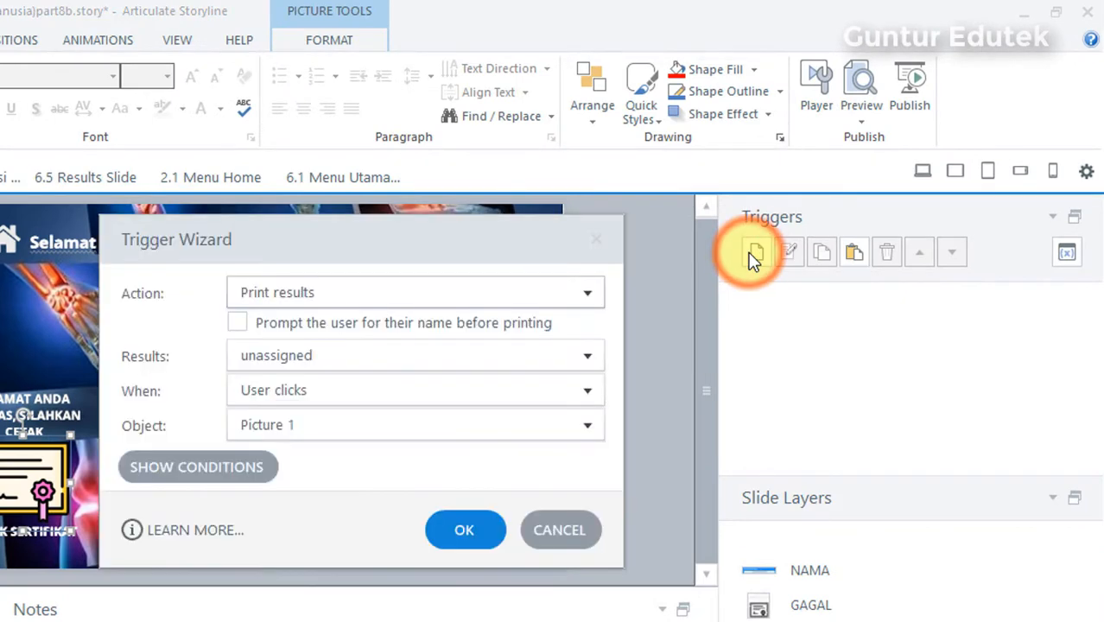
click(589, 294)
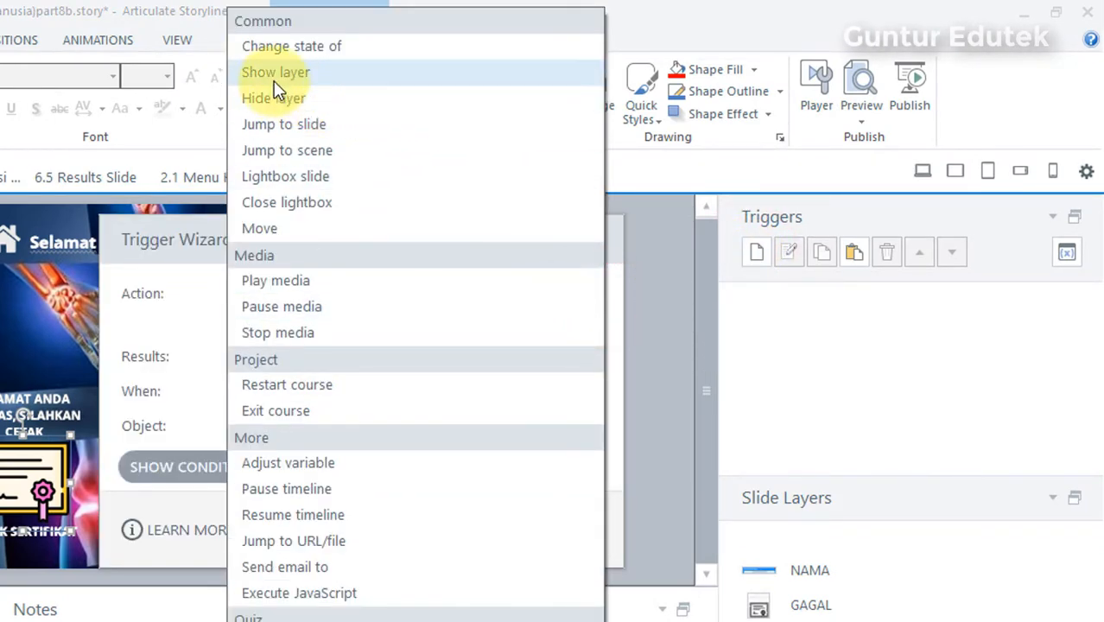
click(274, 74)
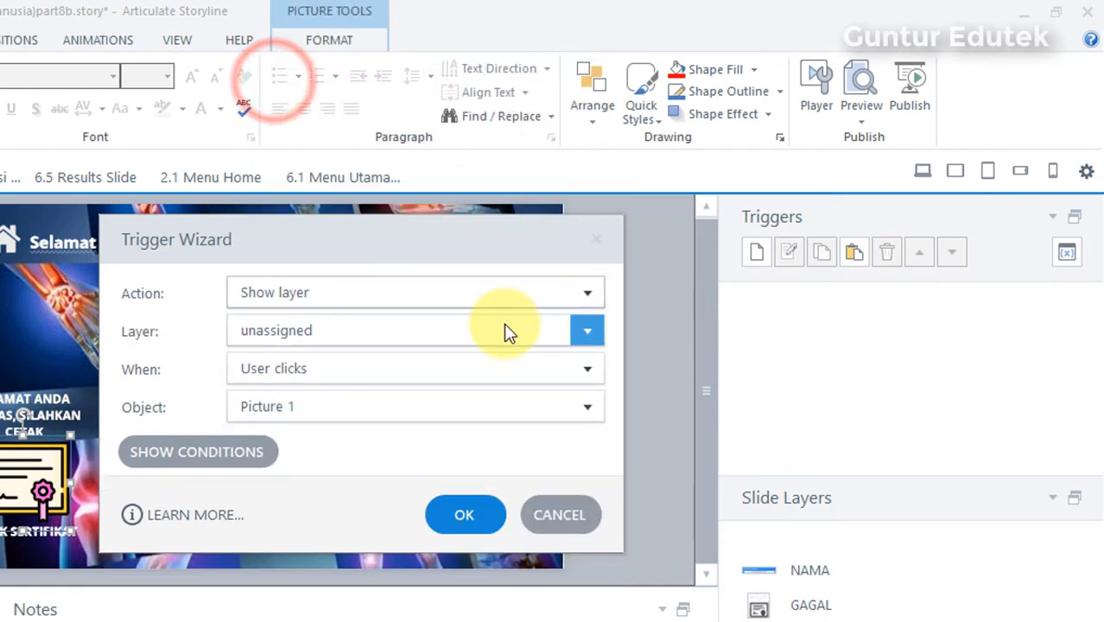
click(584, 329)
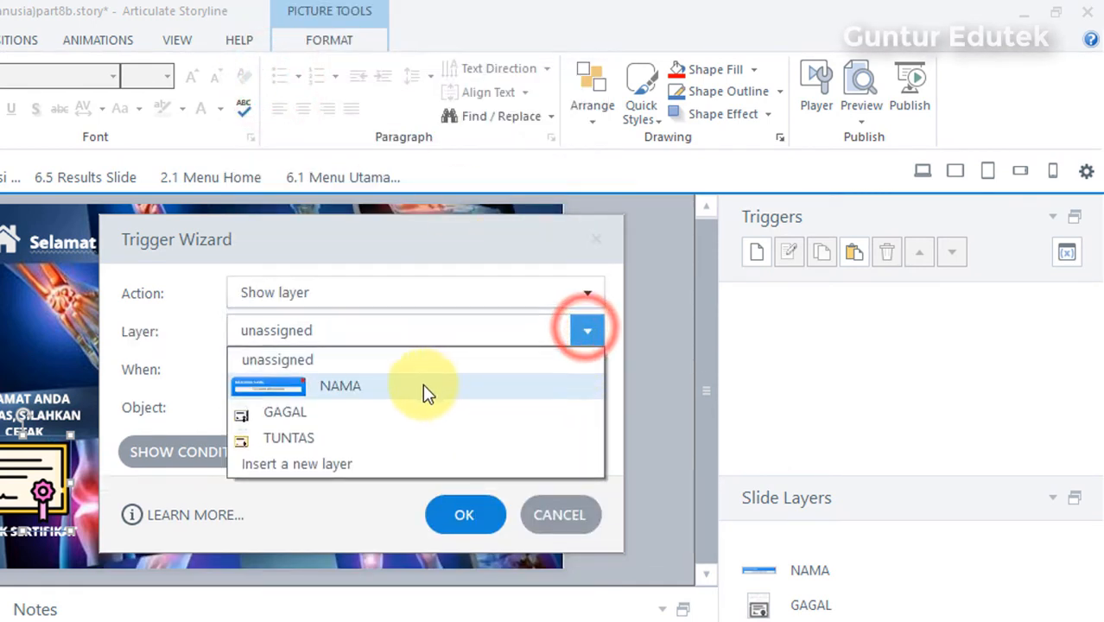
click(400, 386)
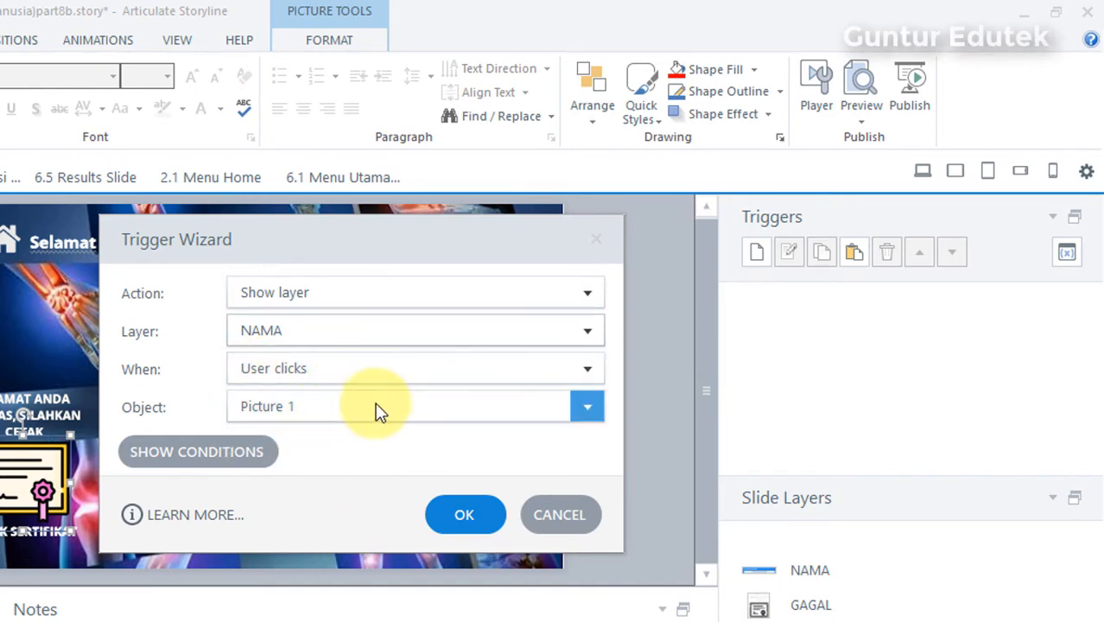
click(574, 402)
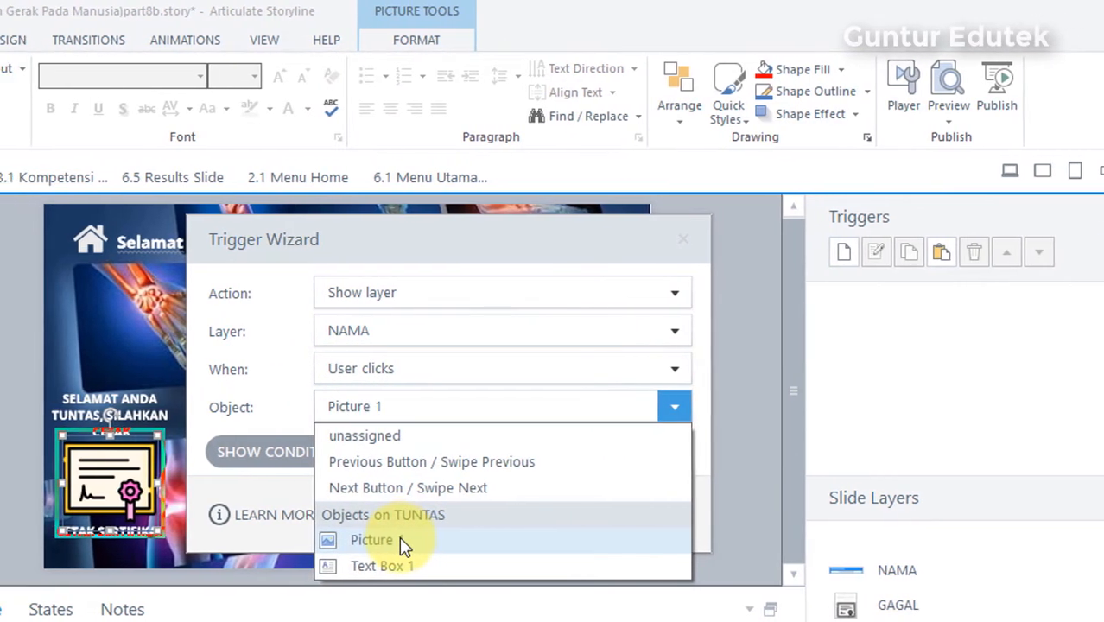
click(313, 539)
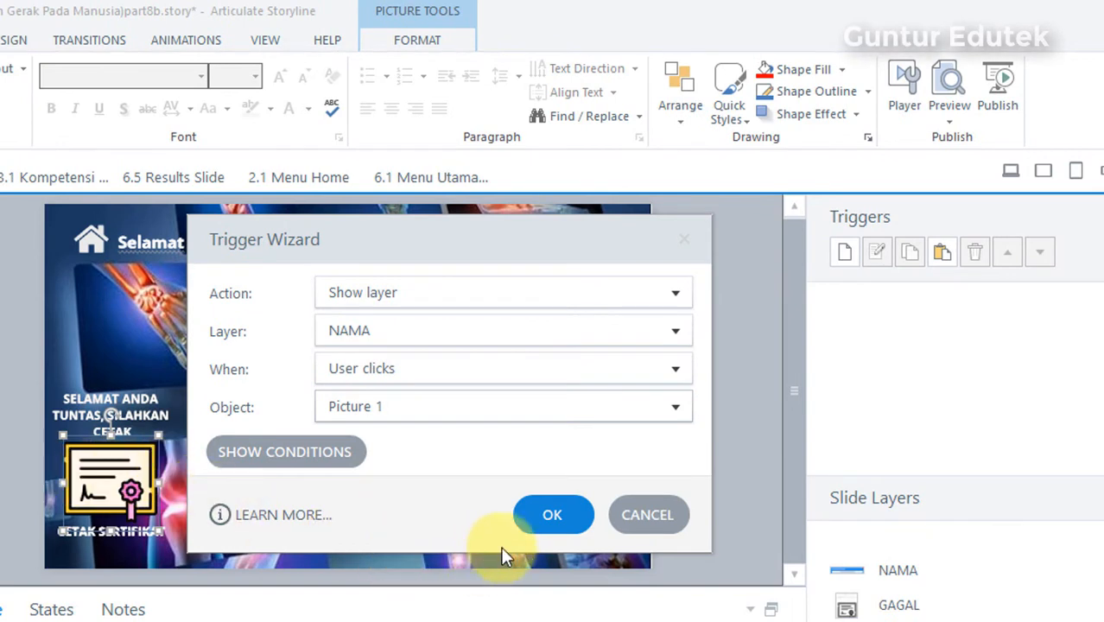
click(550, 519)
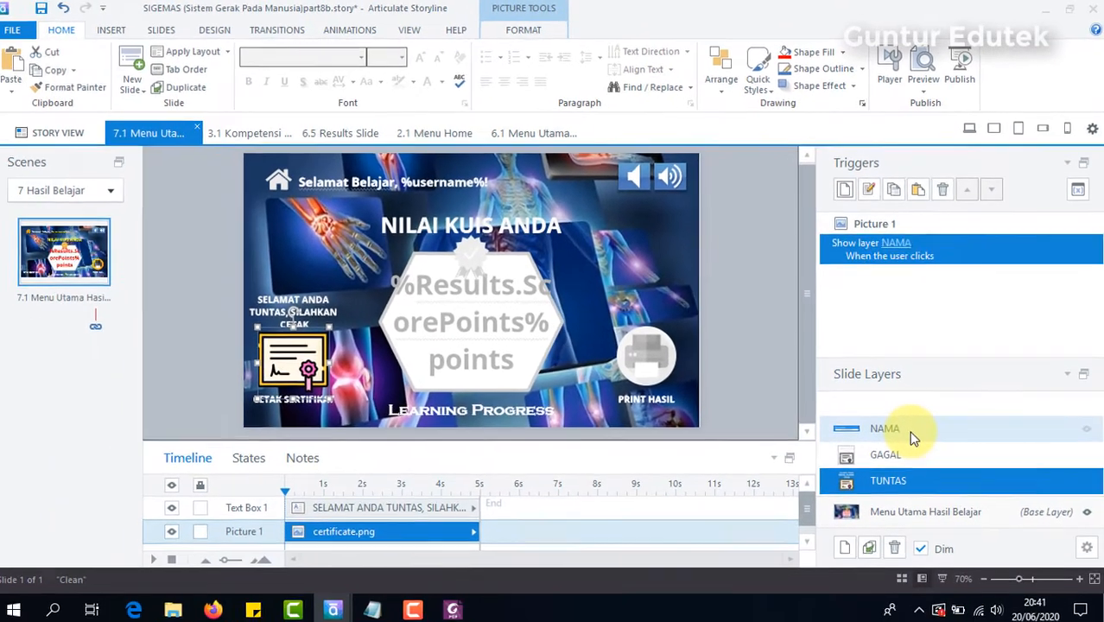
click(908, 433)
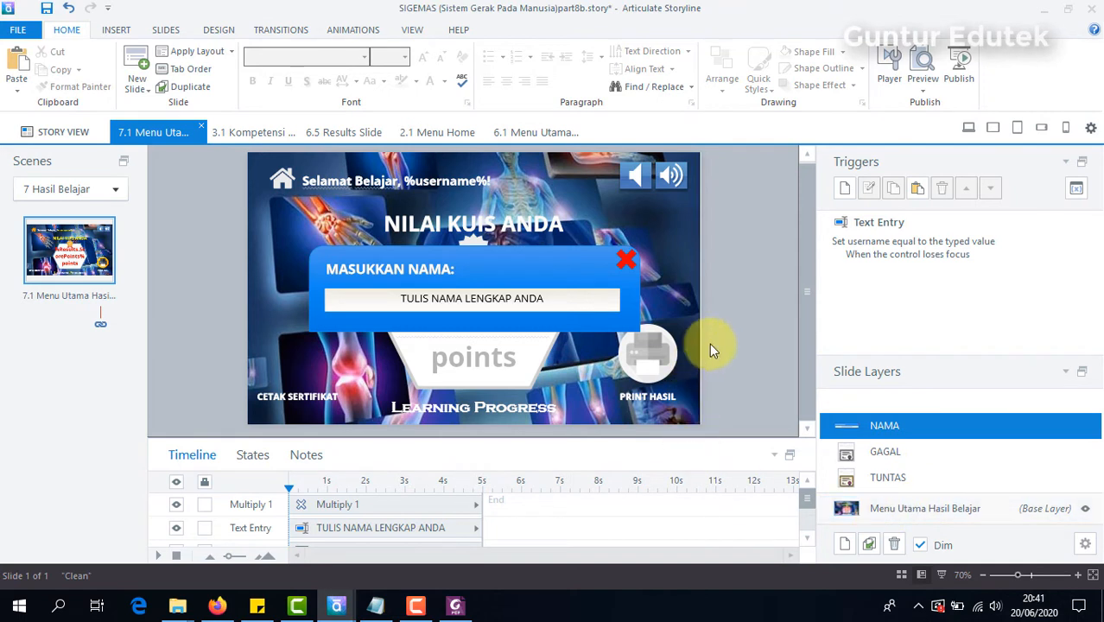
click(904, 482)
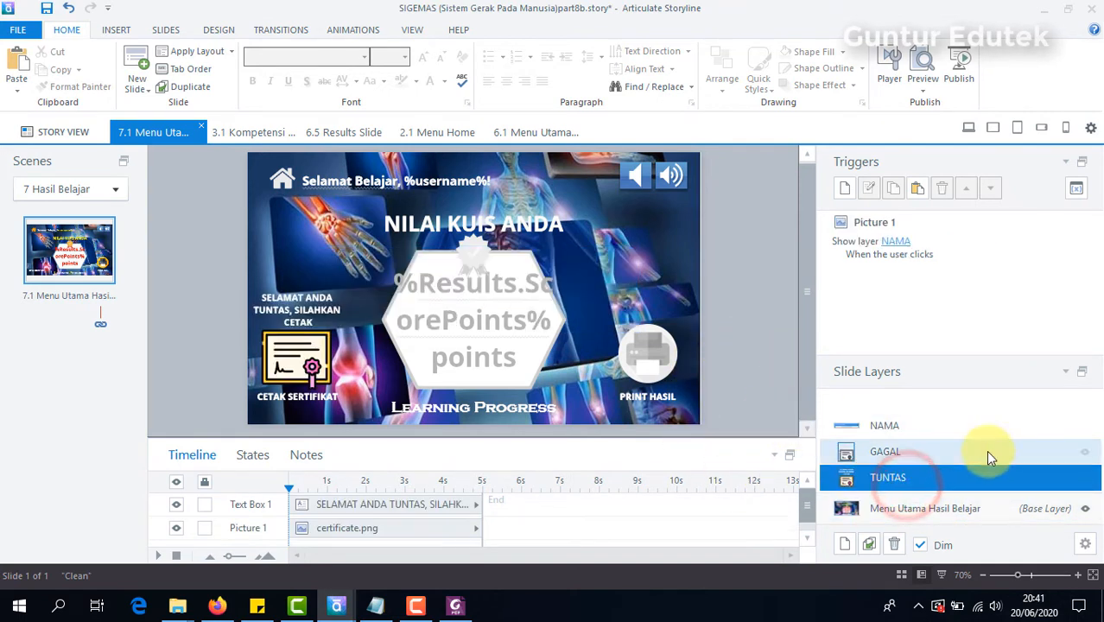
Step: On the NAMA layer, move the name text entry field slightly upward inside the blue rectangle
click(919, 432)
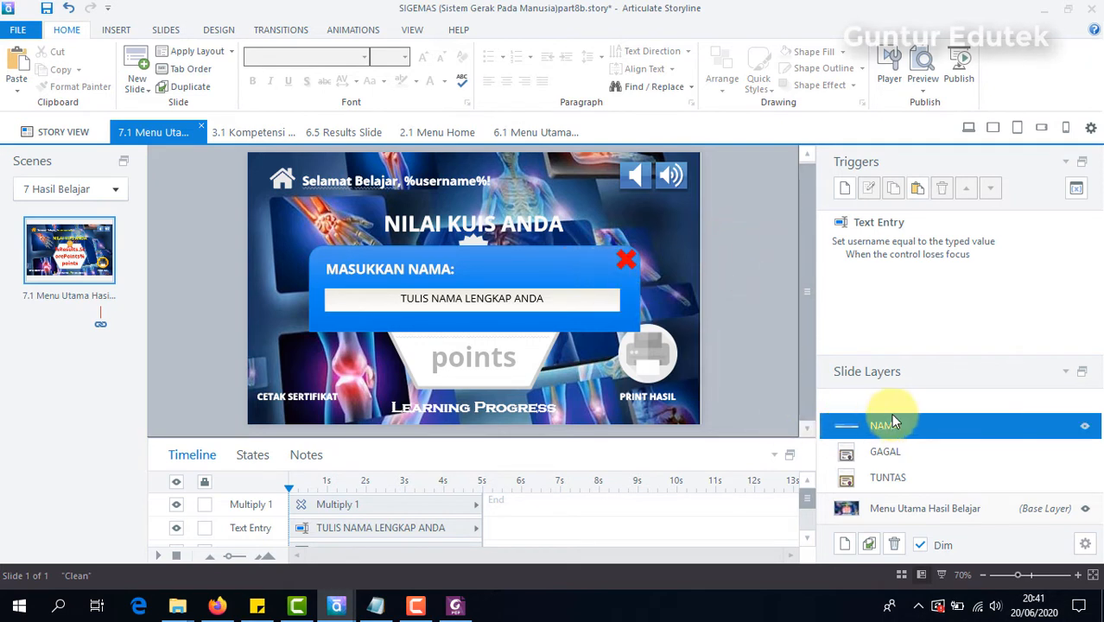
click(628, 265)
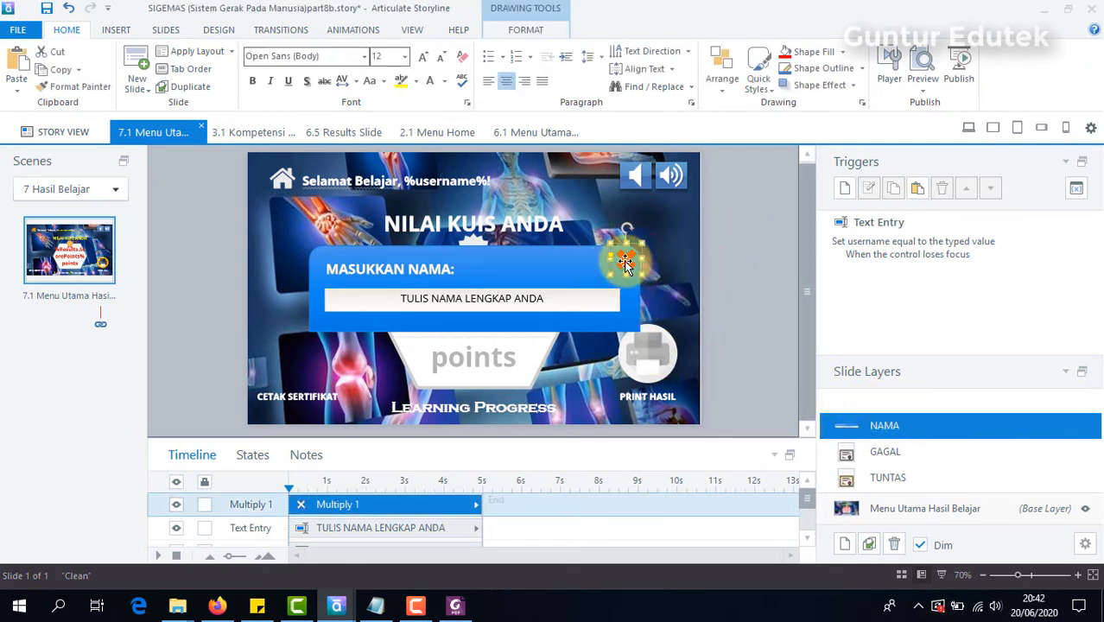
click(447, 322)
click(491, 303)
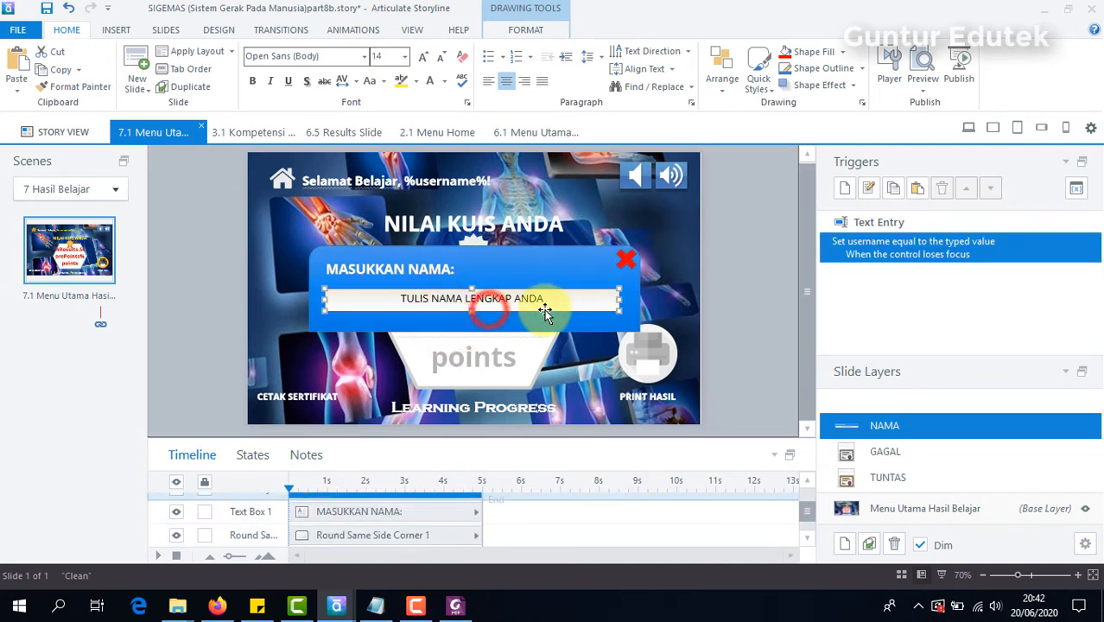
drag(503, 287, 503, 282)
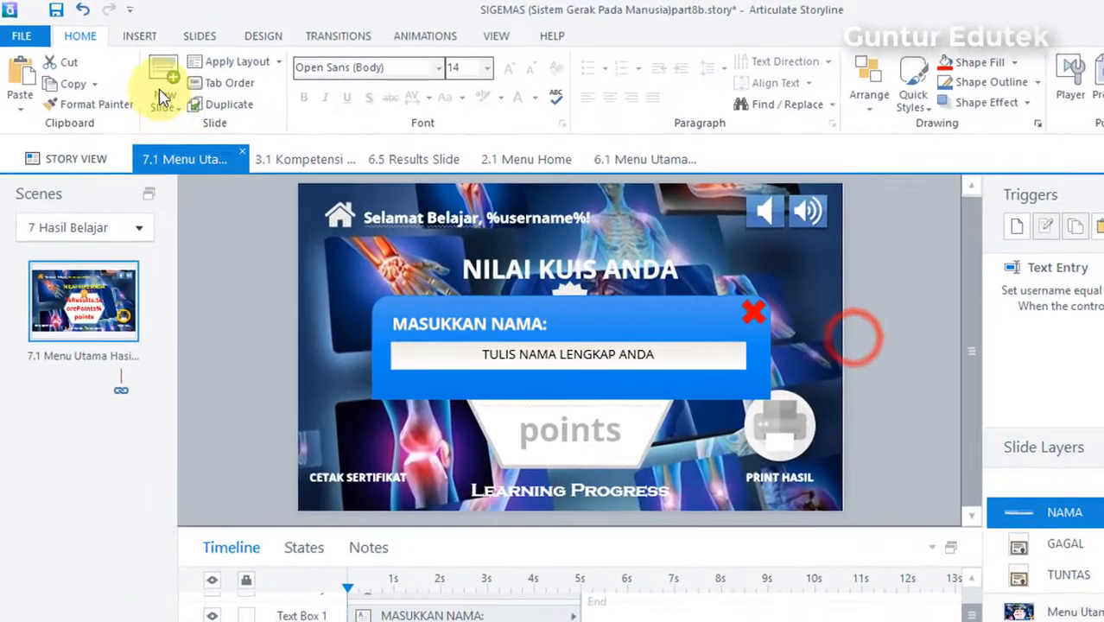
Step: Insert a pill-shaped button of about 104 × 32 px centrally below the text entry field in the blue rectangle
click(116, 29)
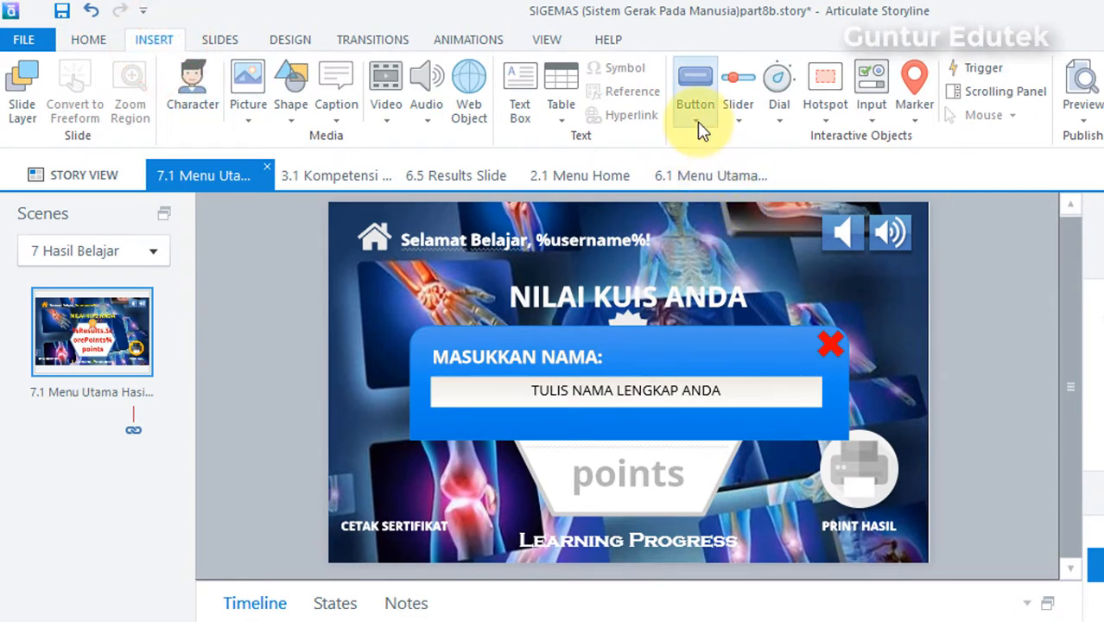
click(698, 125)
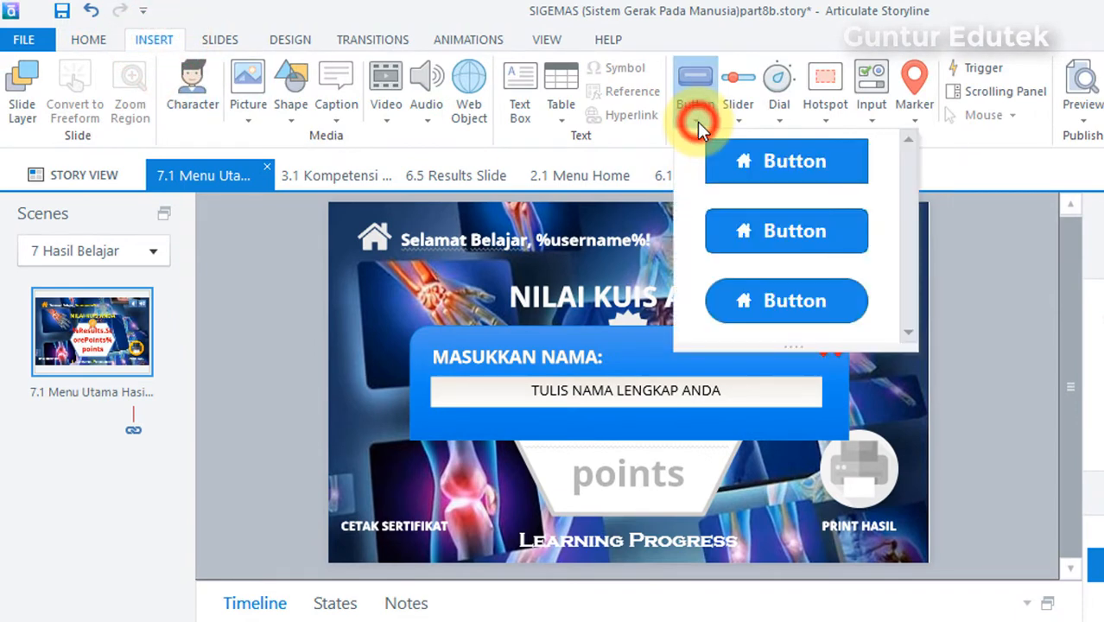
click(781, 303)
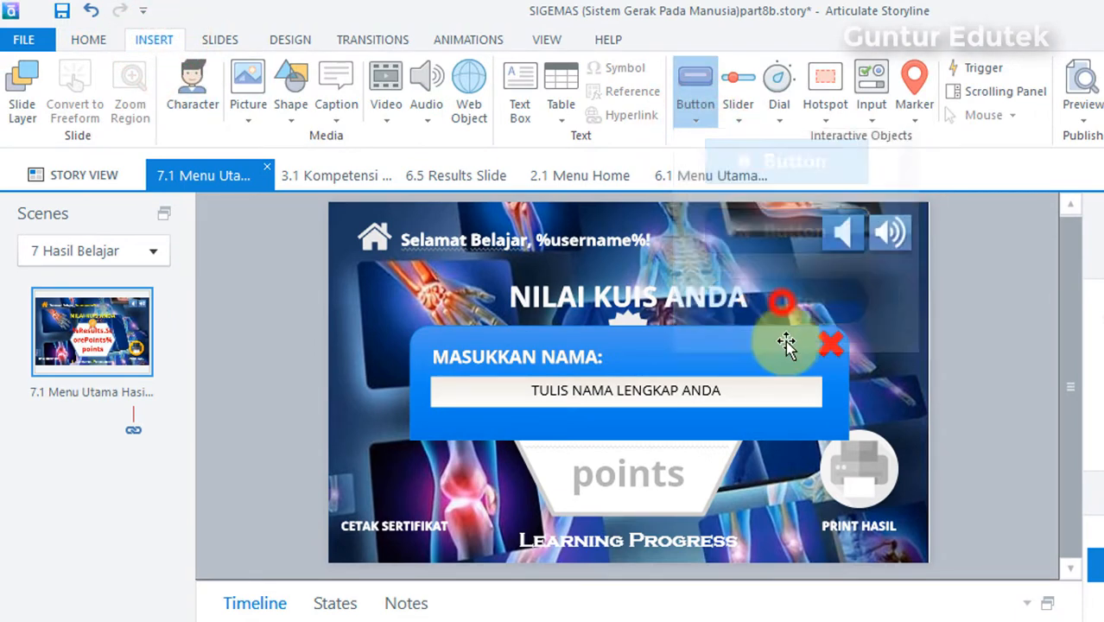
mouse_move(575, 419)
mouse_down()
mouse_move(714, 427)
mouse_move(713, 441)
mouse_move(664, 448)
mouse_up()
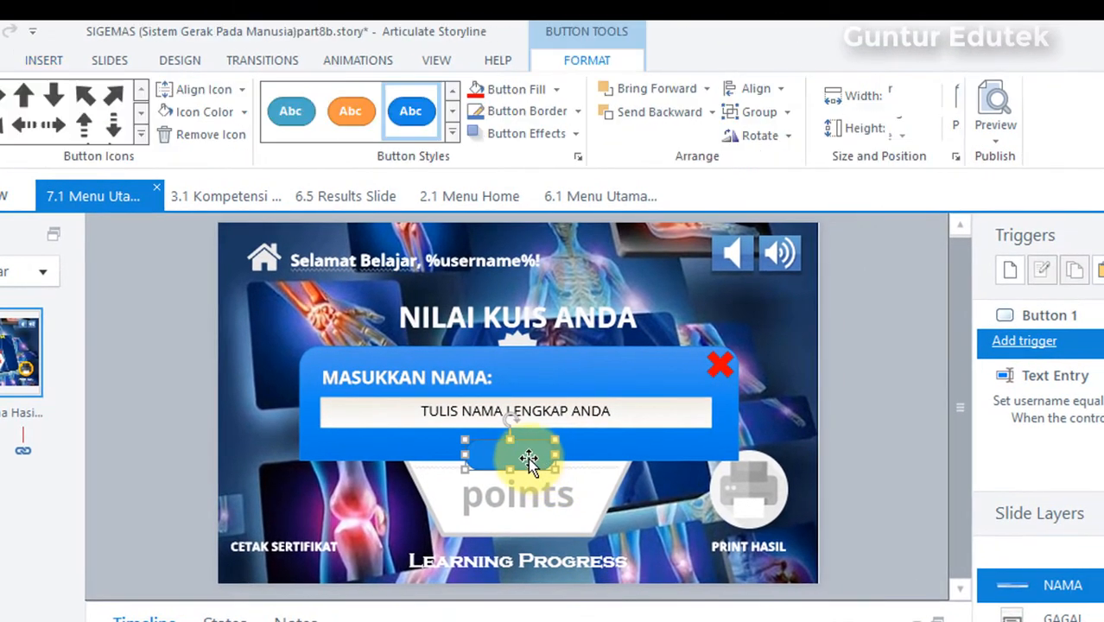
drag(530, 464, 548, 433)
Step: Label the new button OK
right_click(519, 445)
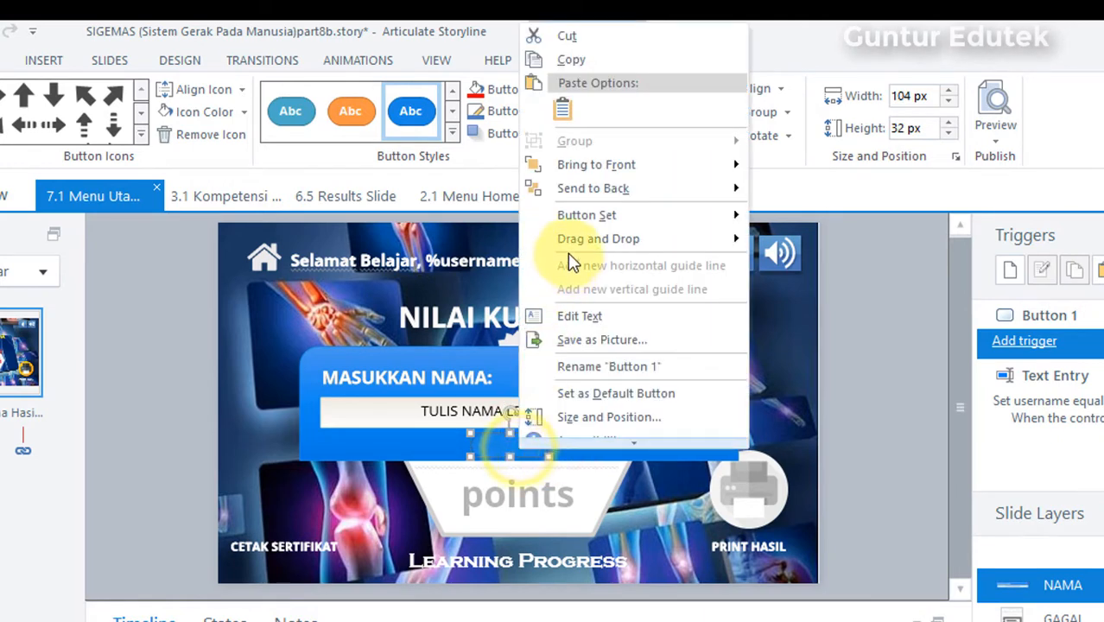
click(597, 313)
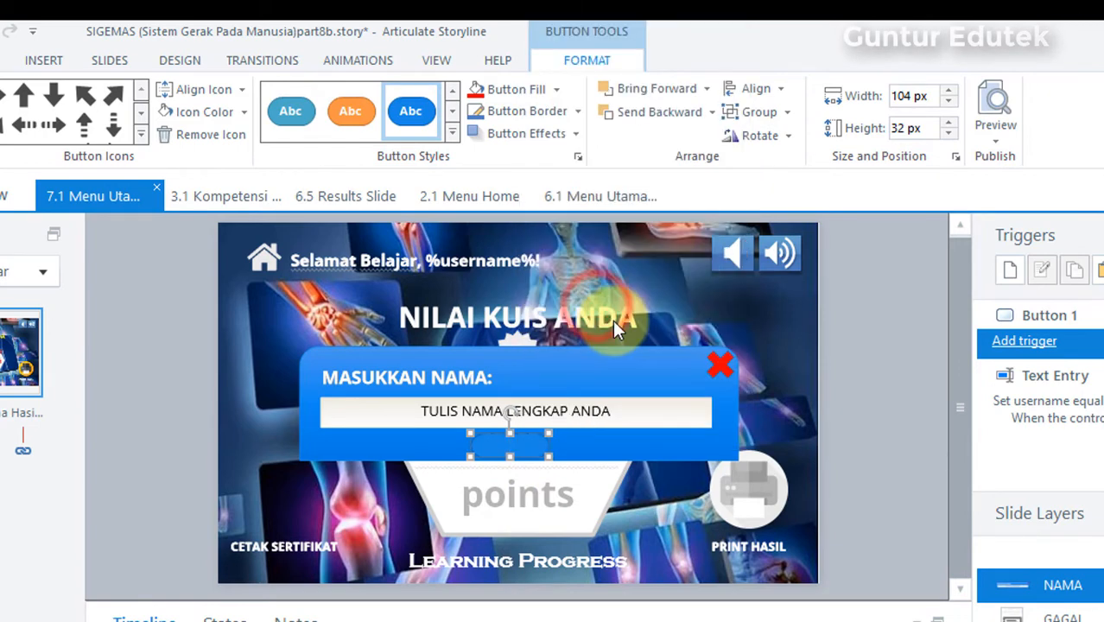
text(OK)
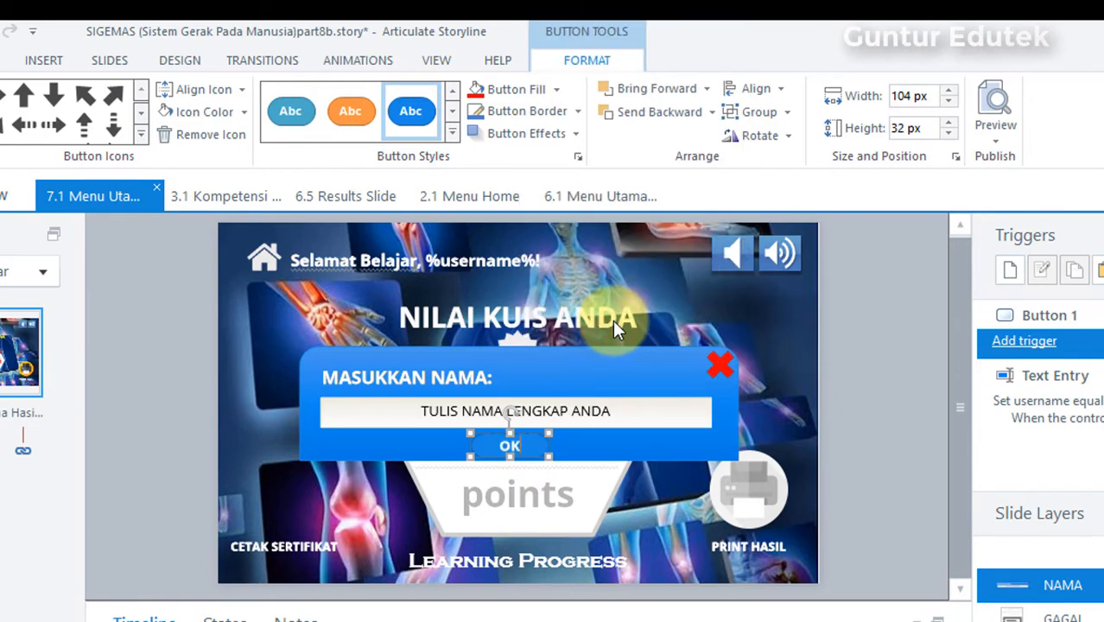
click(812, 401)
Step: Apply the teal, borderless pill-shaped button style to the OK button
click(531, 443)
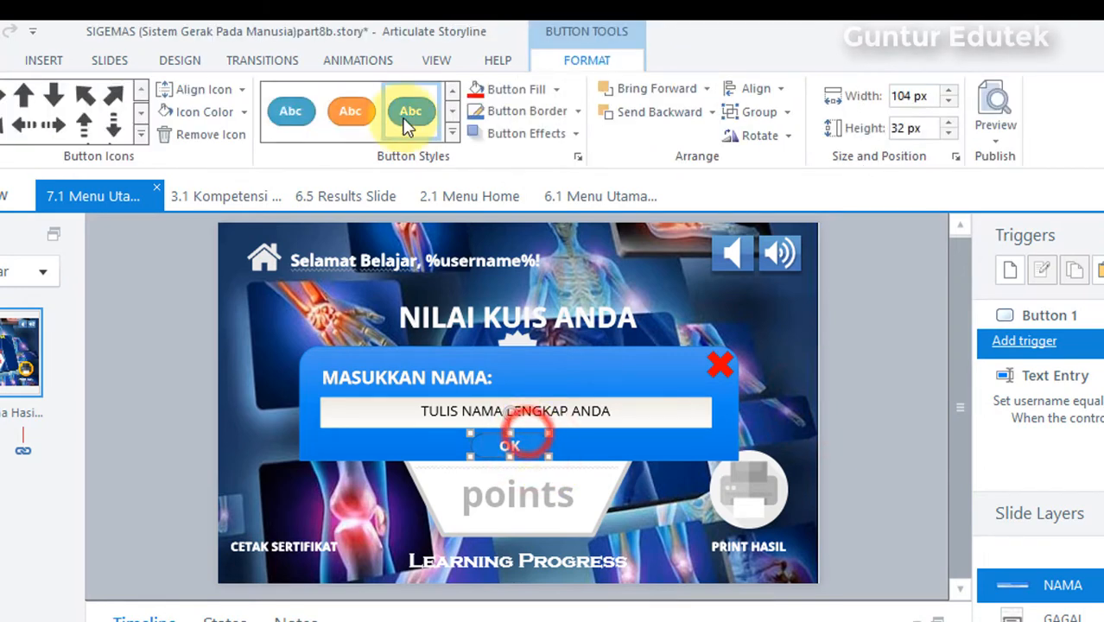
click(451, 134)
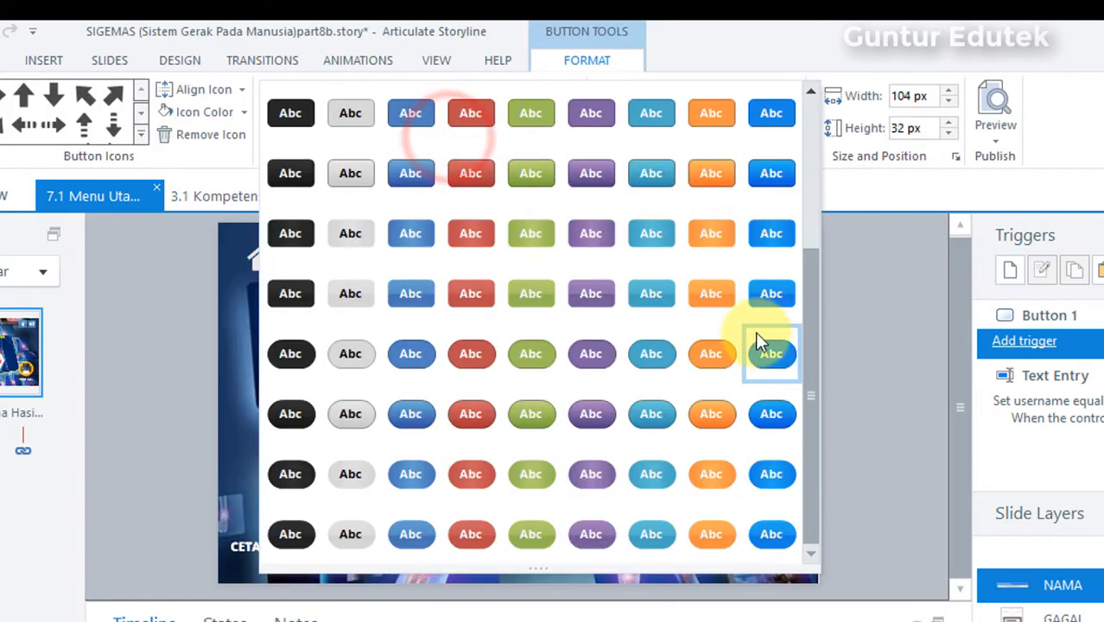
click(769, 360)
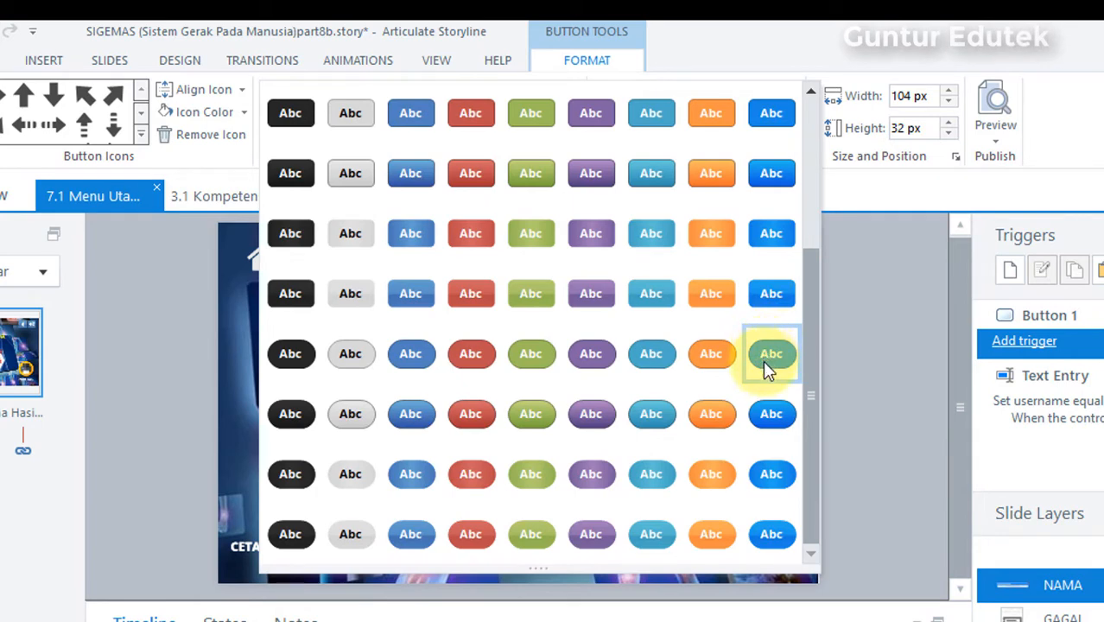
click(651, 478)
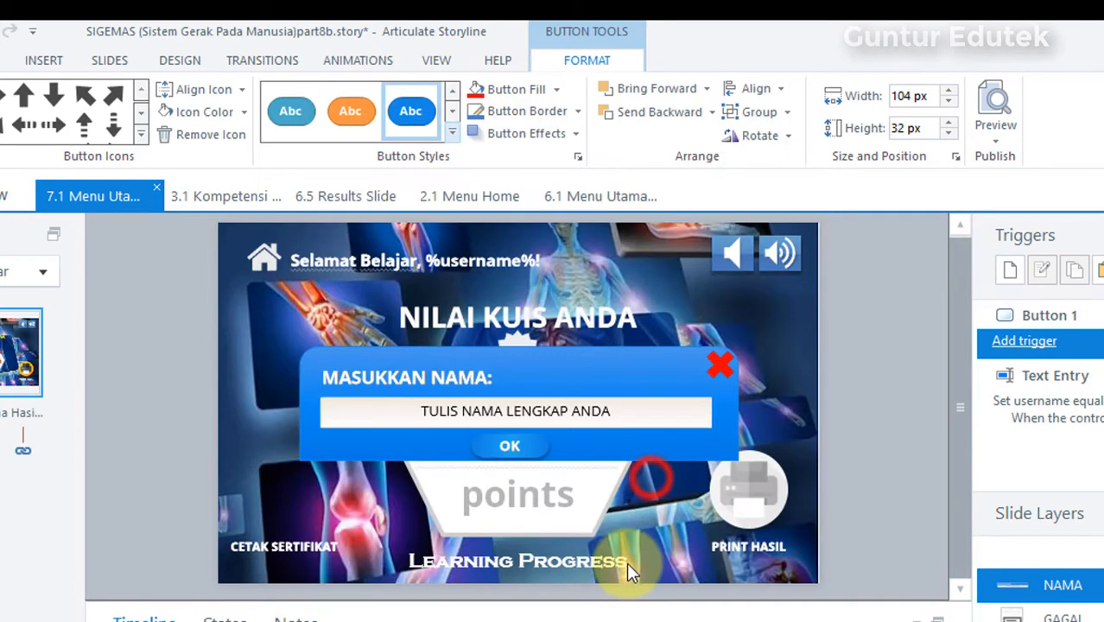
click(874, 410)
click(535, 446)
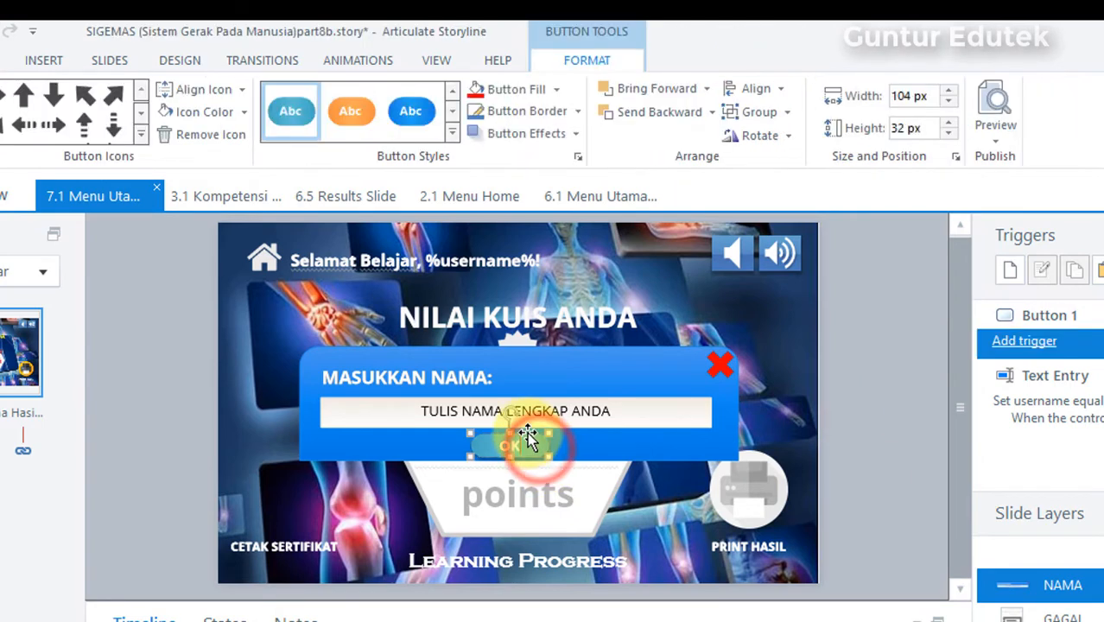
click(850, 386)
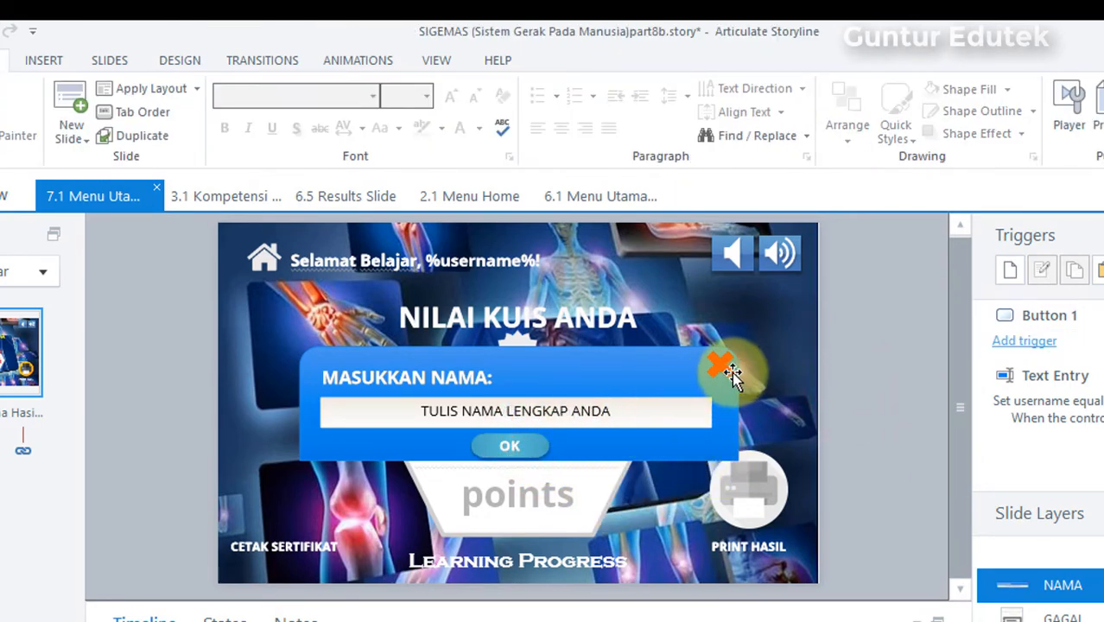
Step: Center the OK button horizontally on the slide with Align Center
click(513, 446)
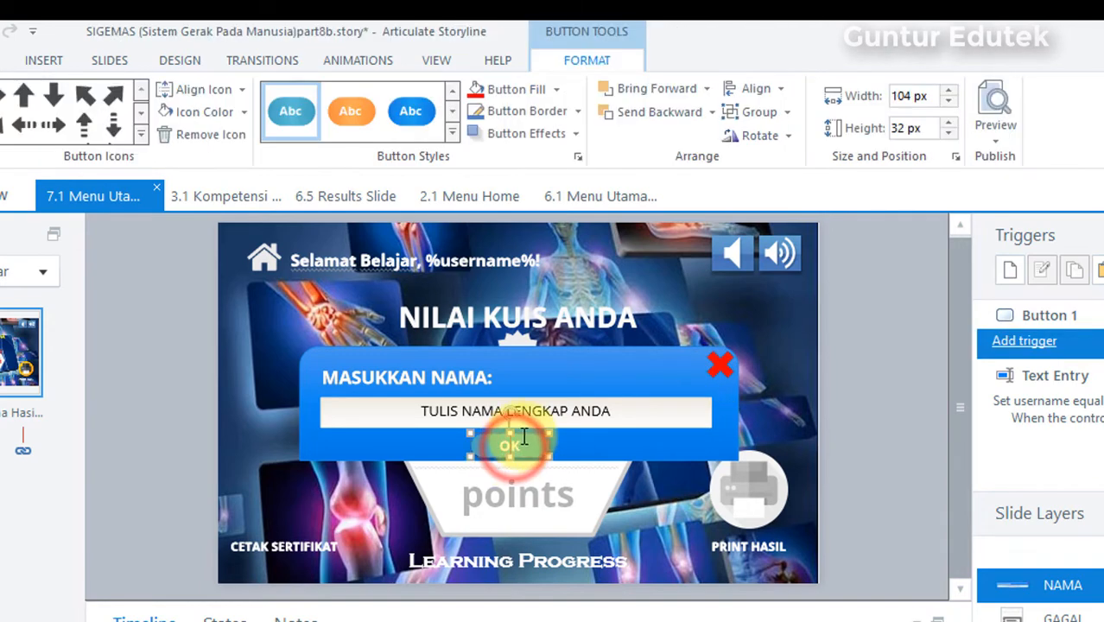
click(517, 439)
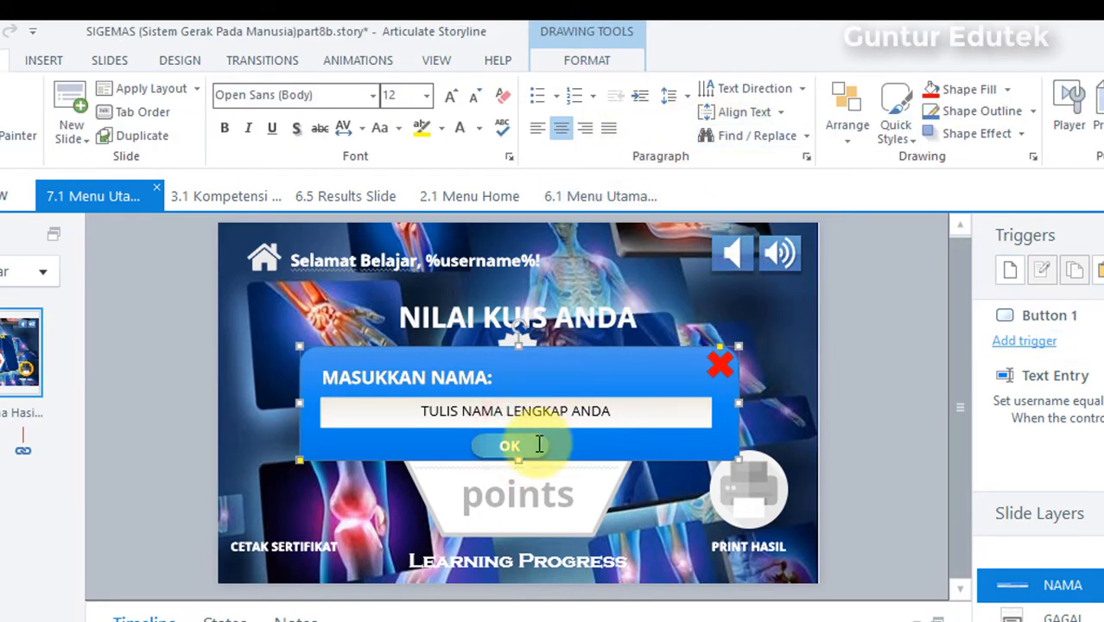
click(533, 442)
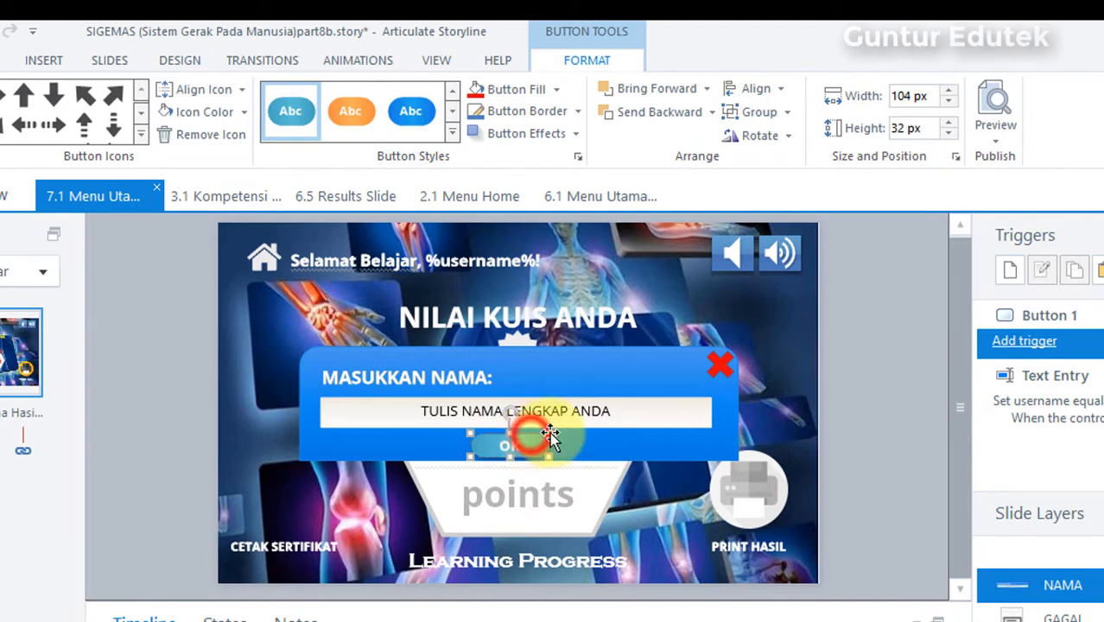
click(765, 90)
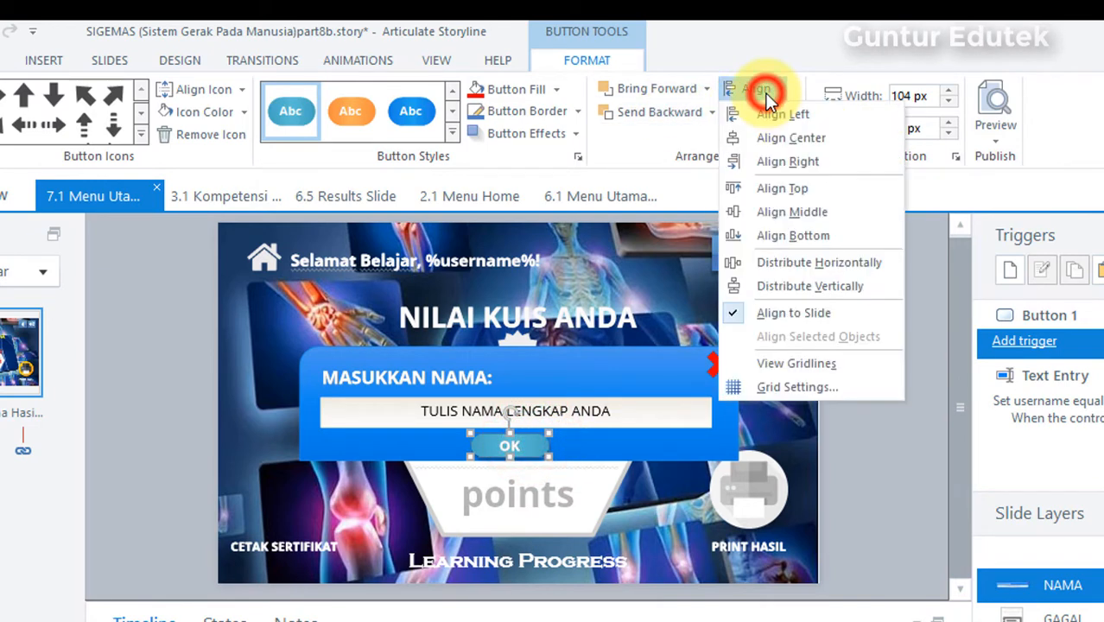
click(786, 138)
click(866, 334)
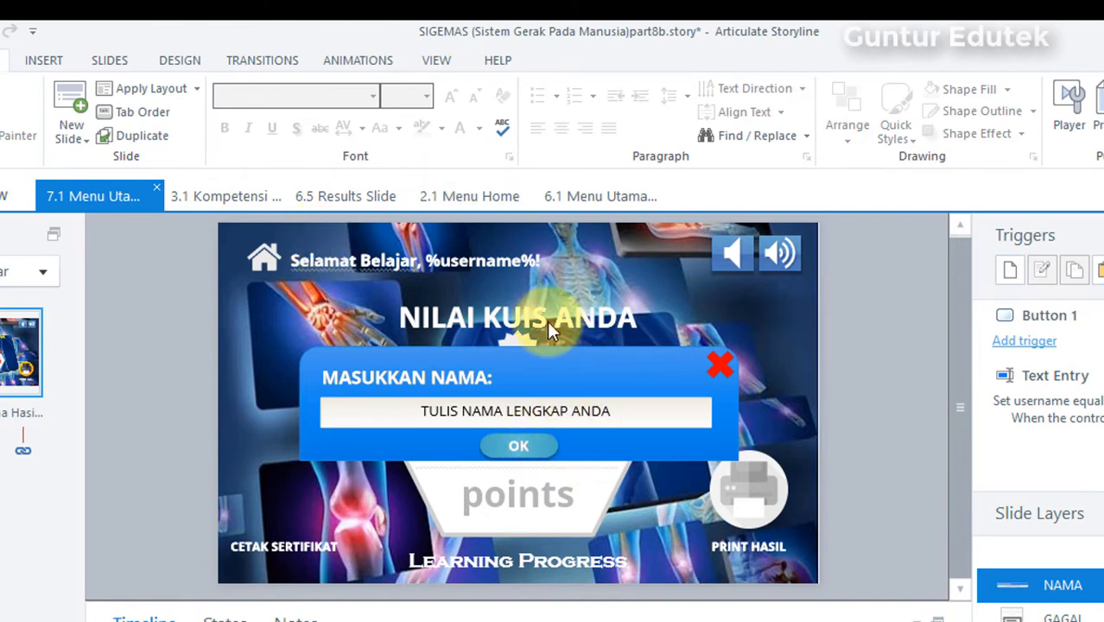
Step: Add a trigger to the red X shape that hides this layer when the user clicks Multiply 1
click(717, 365)
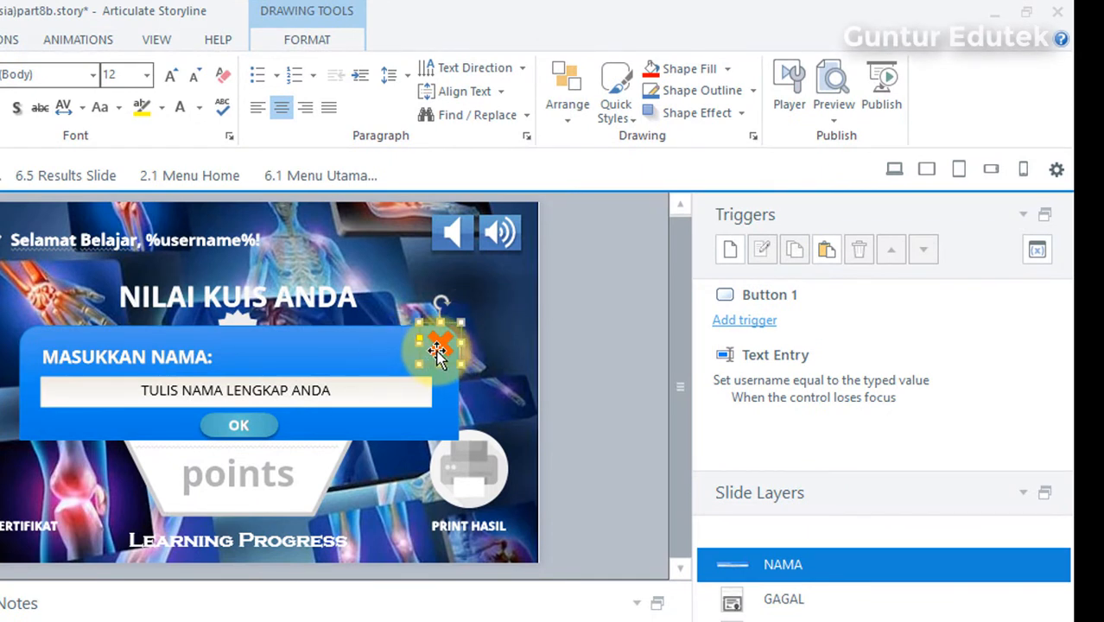
click(730, 254)
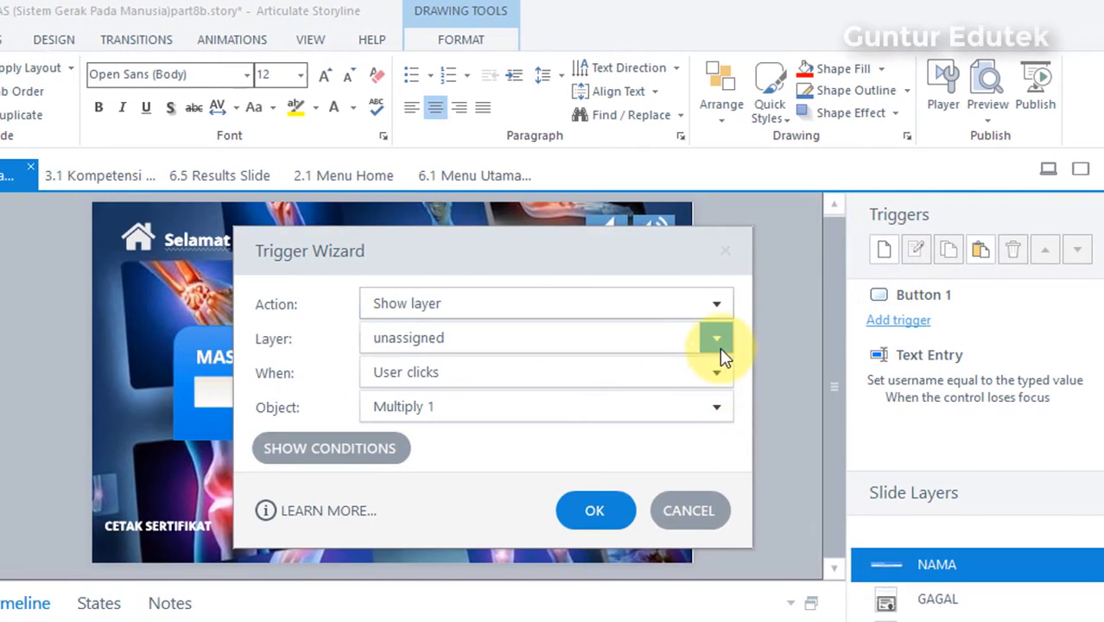
click(719, 303)
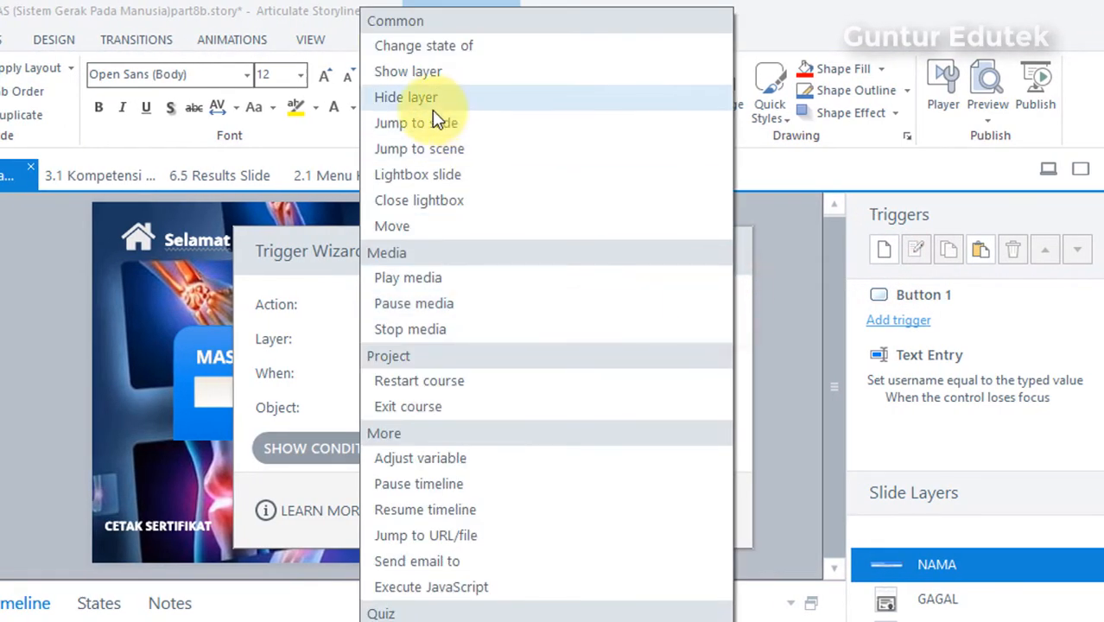
click(431, 105)
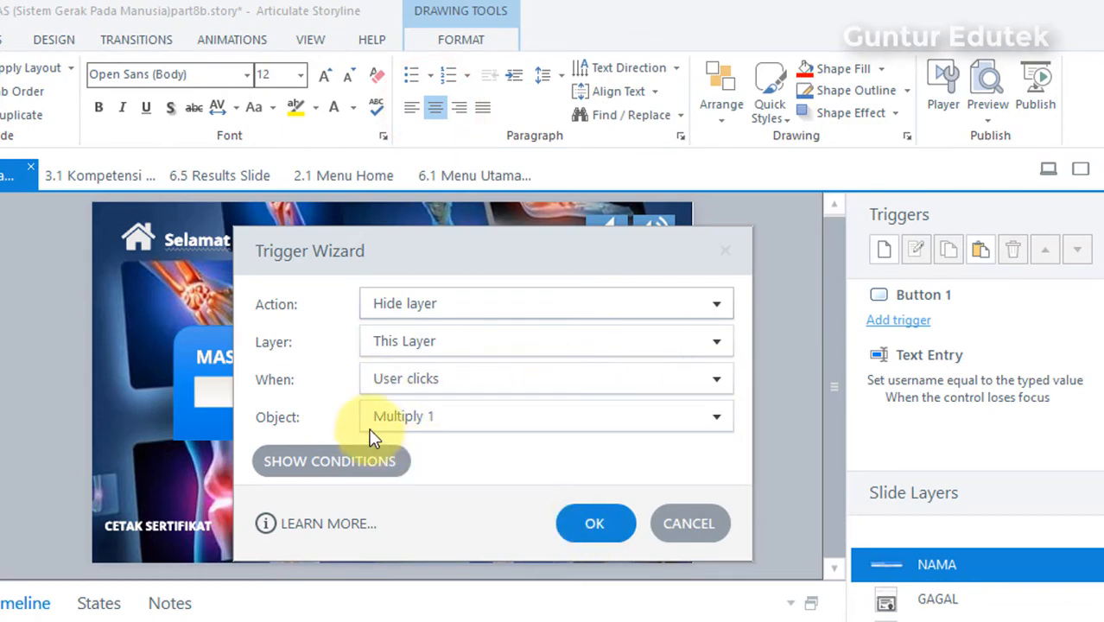
drag(532, 261, 878, 235)
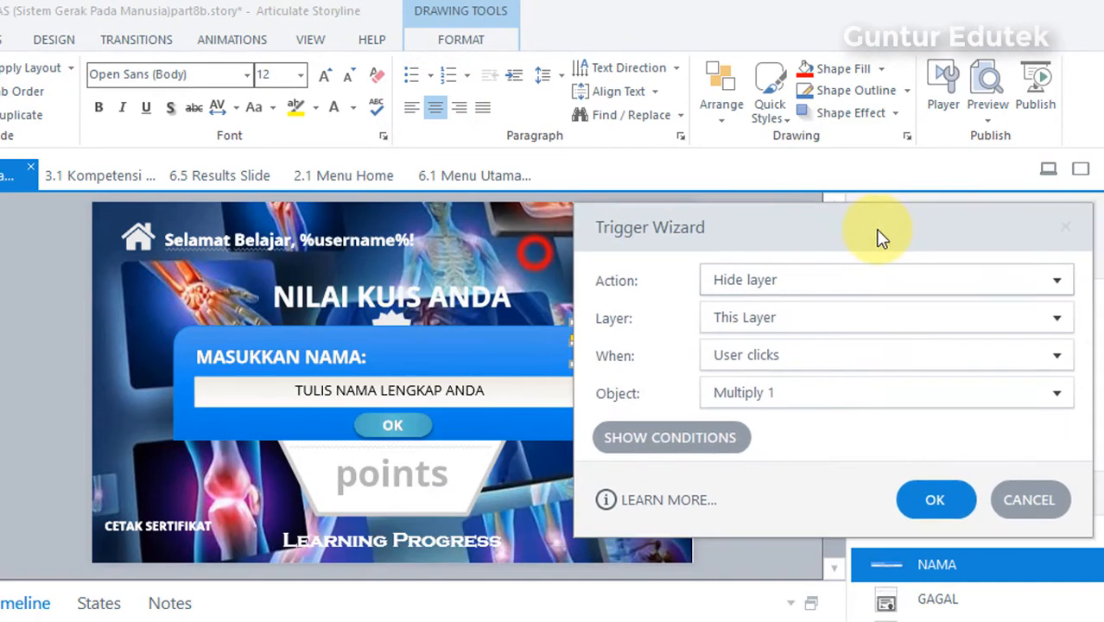
drag(766, 232, 234, 263)
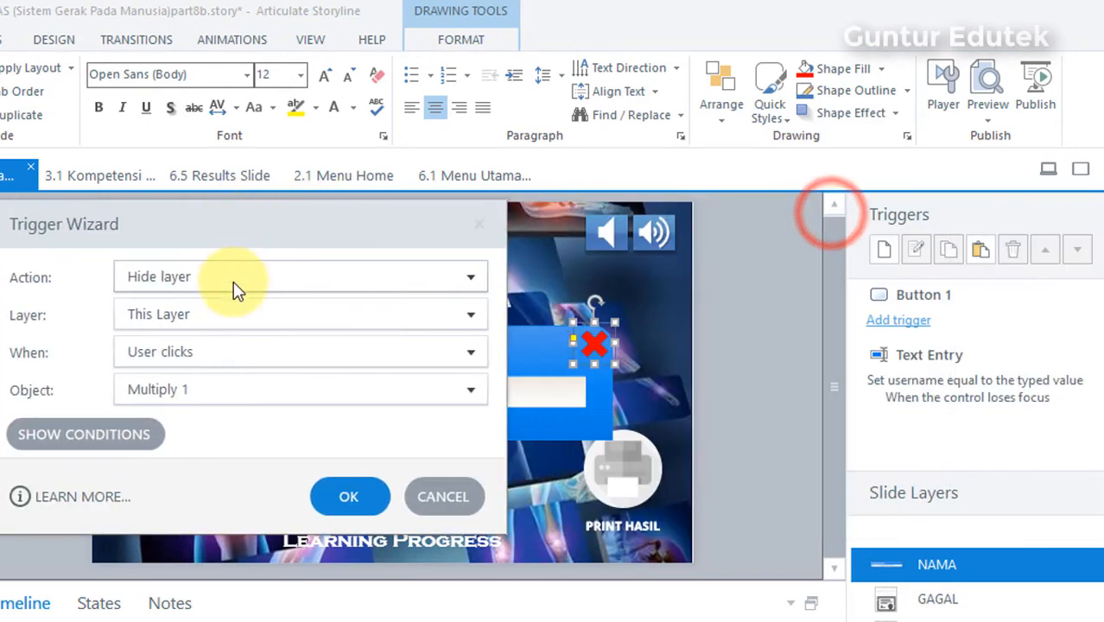
click(256, 388)
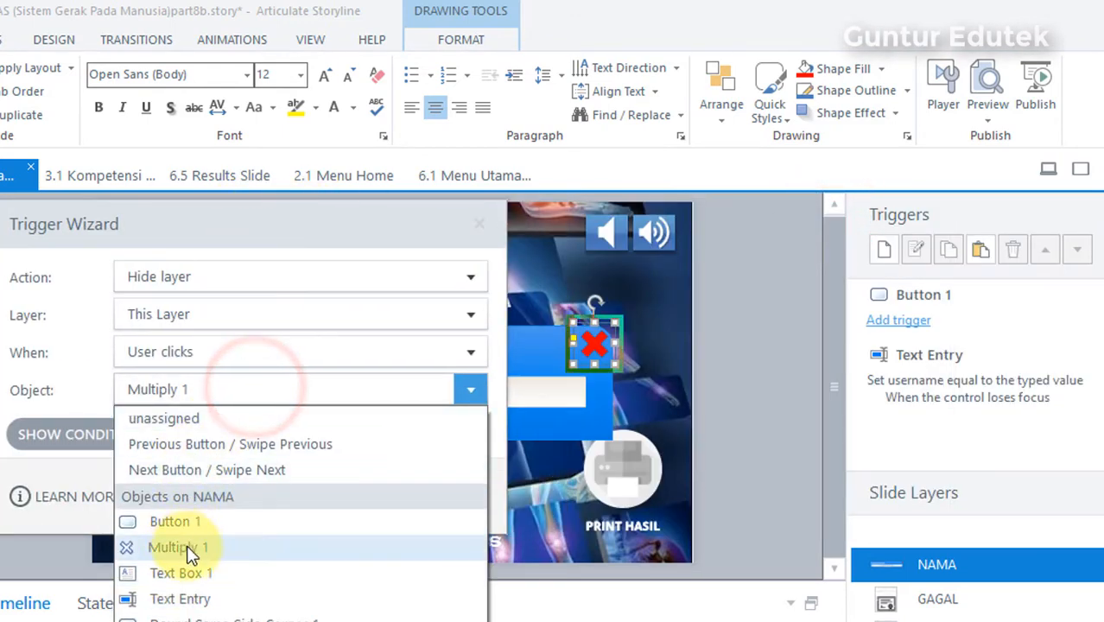
click(189, 551)
click(346, 497)
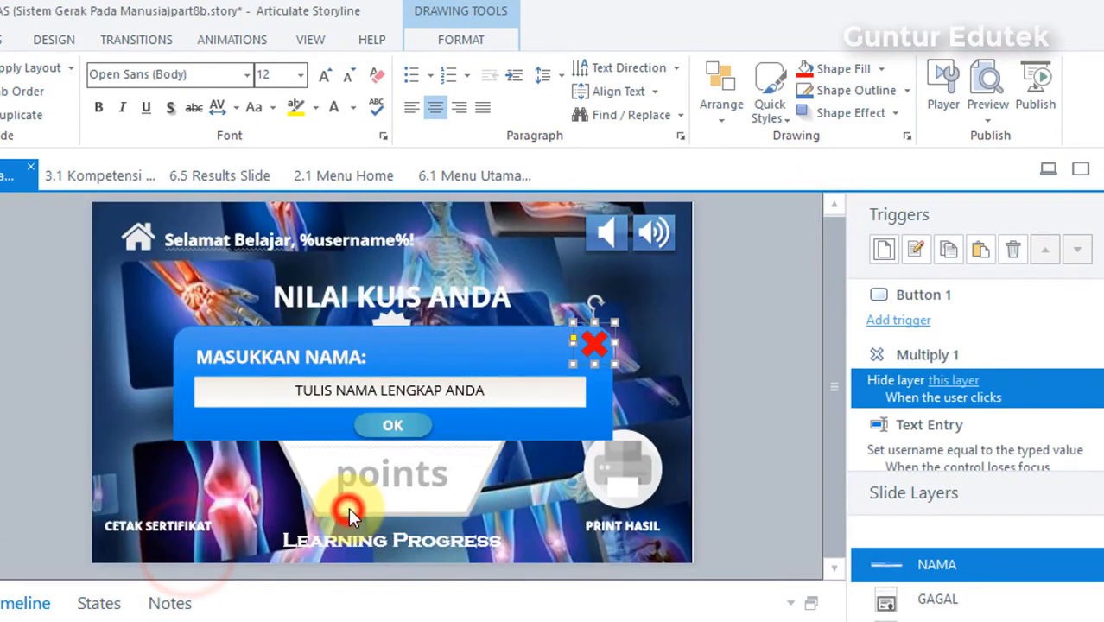
click(741, 339)
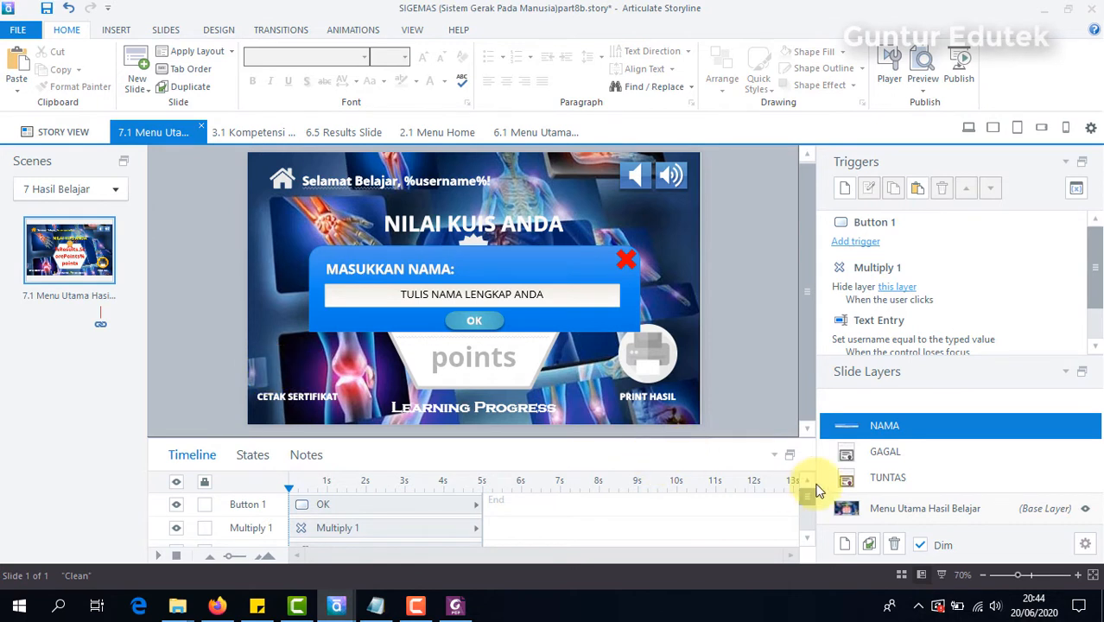
Step: Add a second trigger to the red X on the NAMA layer that shows layer TUNTAS when the user clicks Multiply 1
click(868, 482)
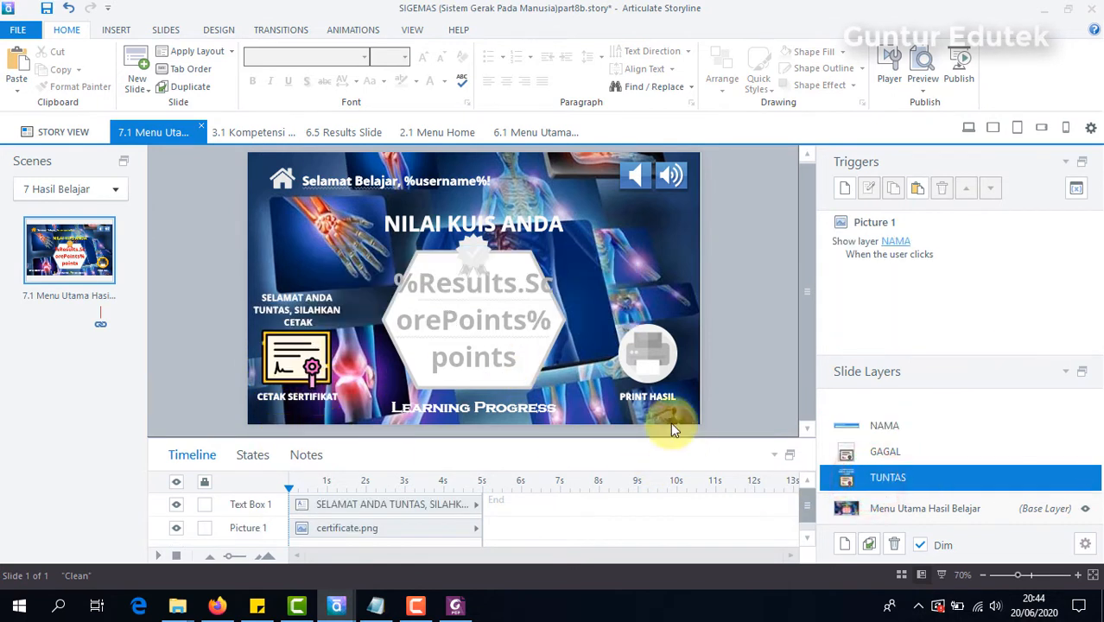
click(940, 426)
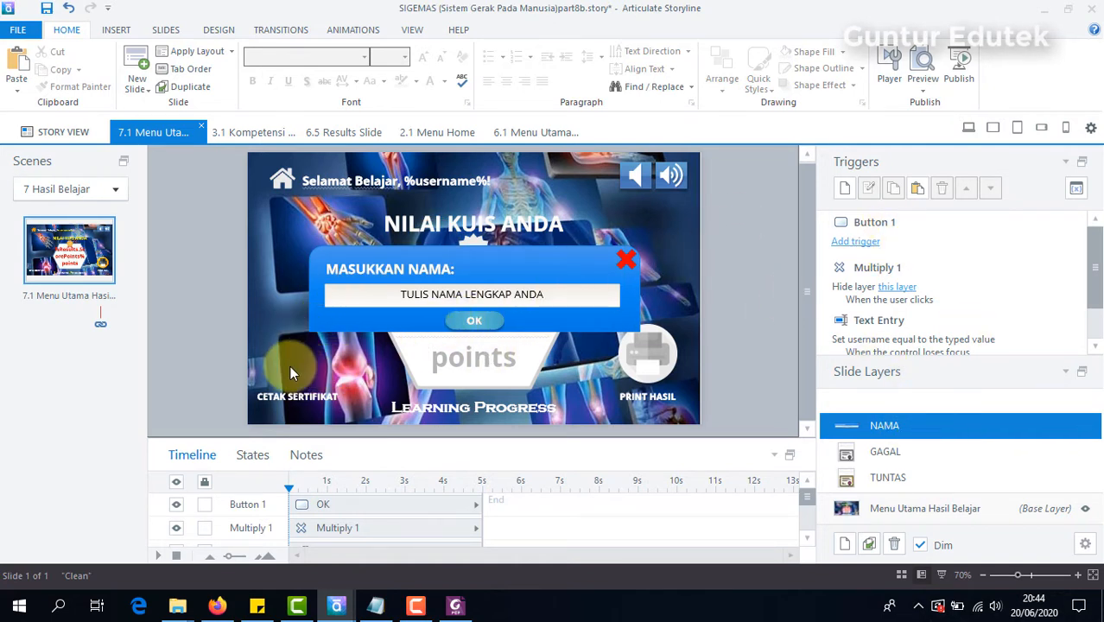
click(721, 255)
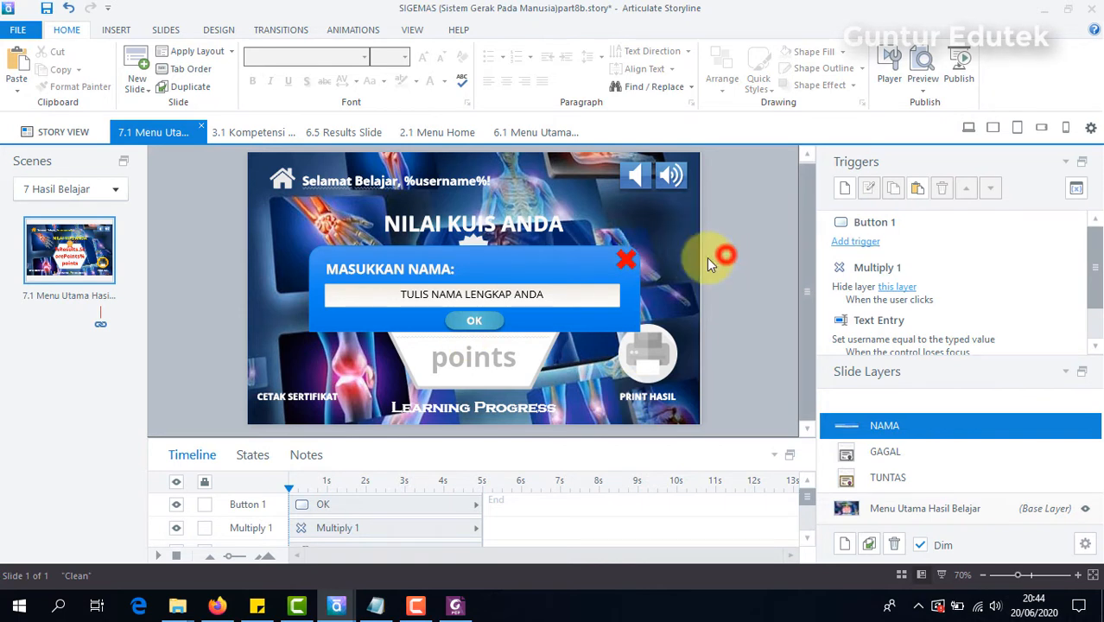
click(625, 263)
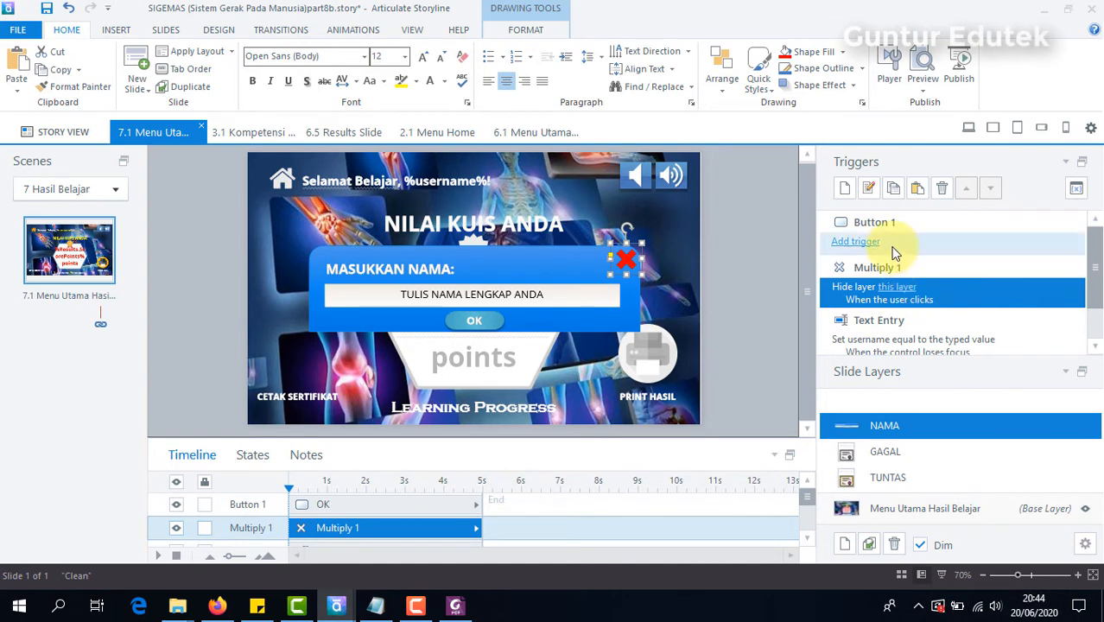
click(631, 256)
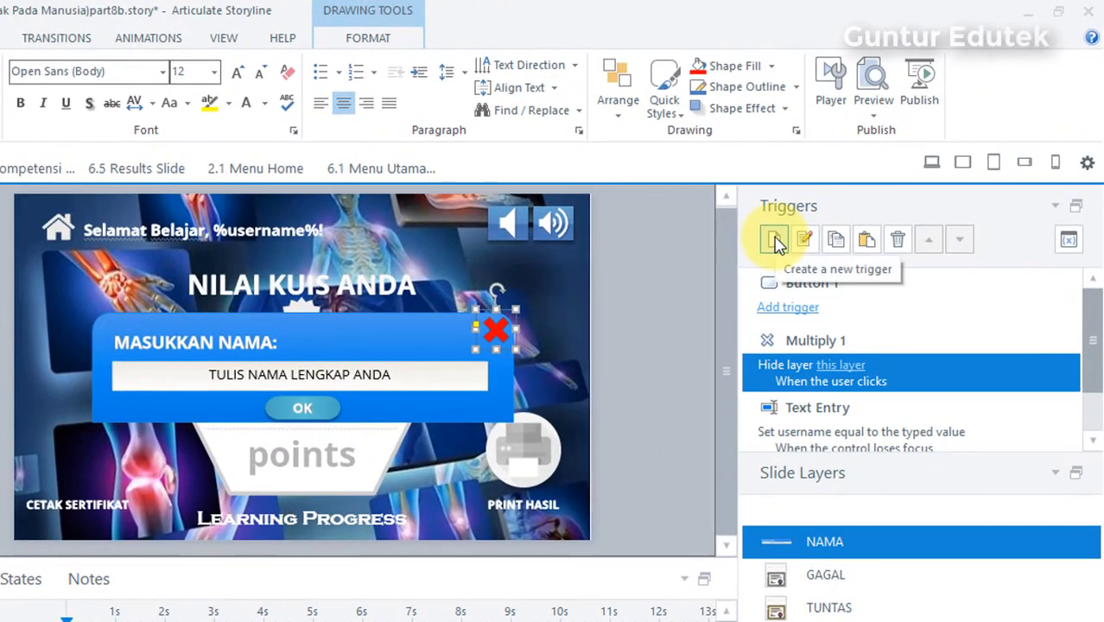
click(775, 241)
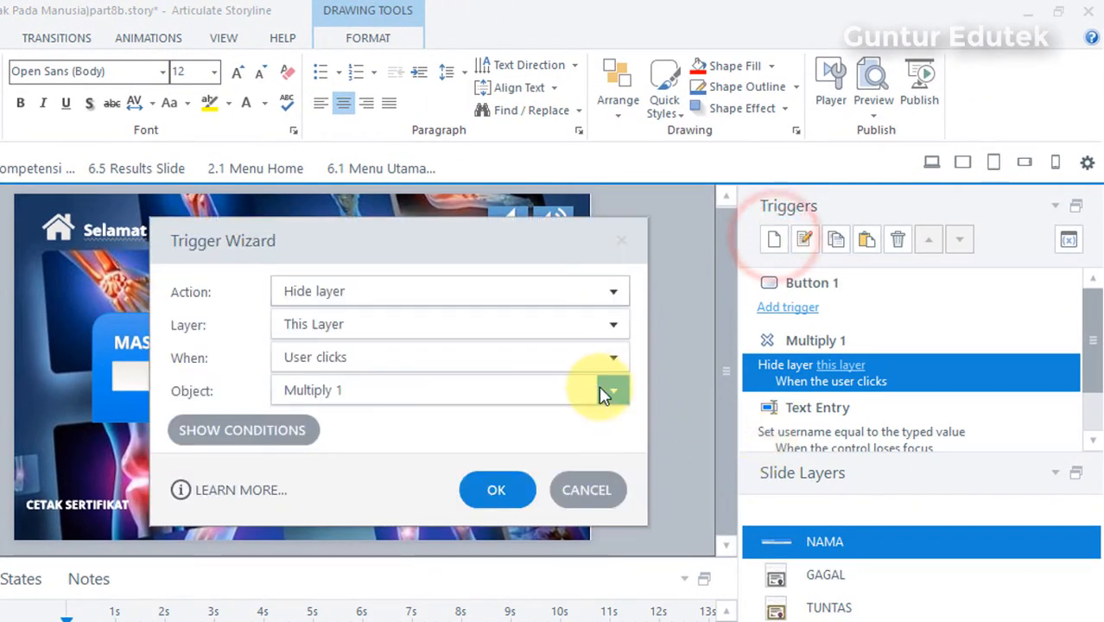
click(609, 296)
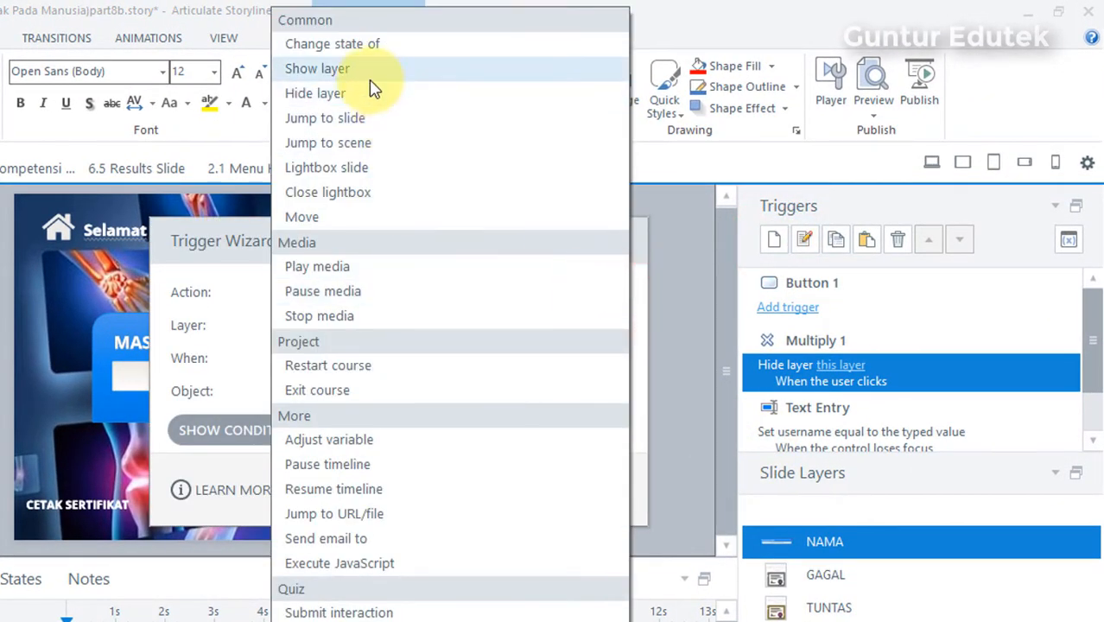
click(371, 77)
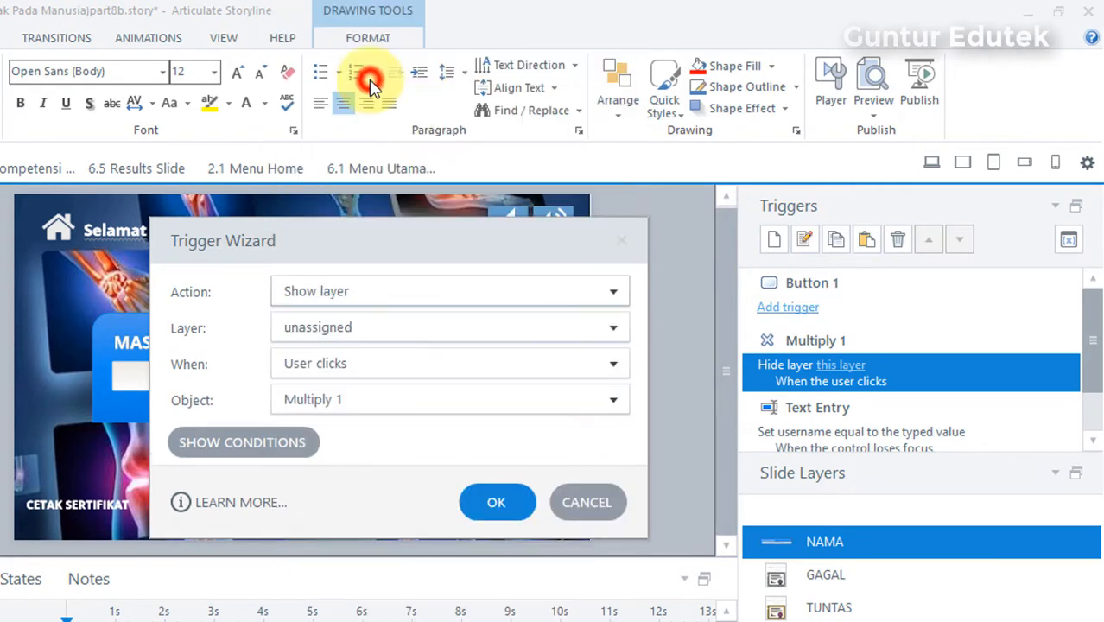
click(615, 334)
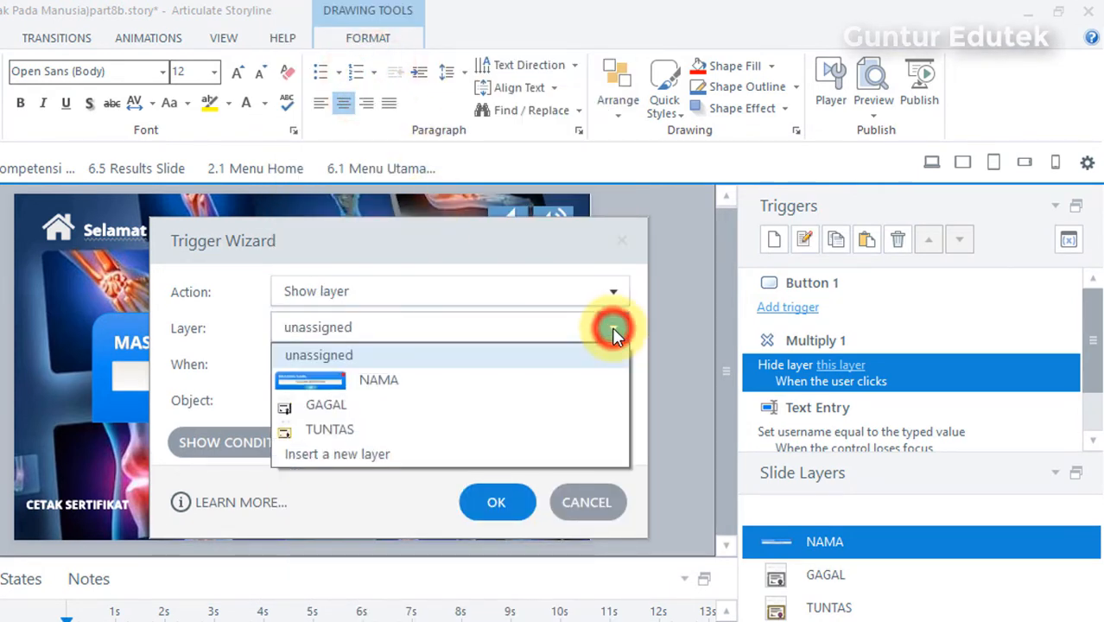
click(339, 432)
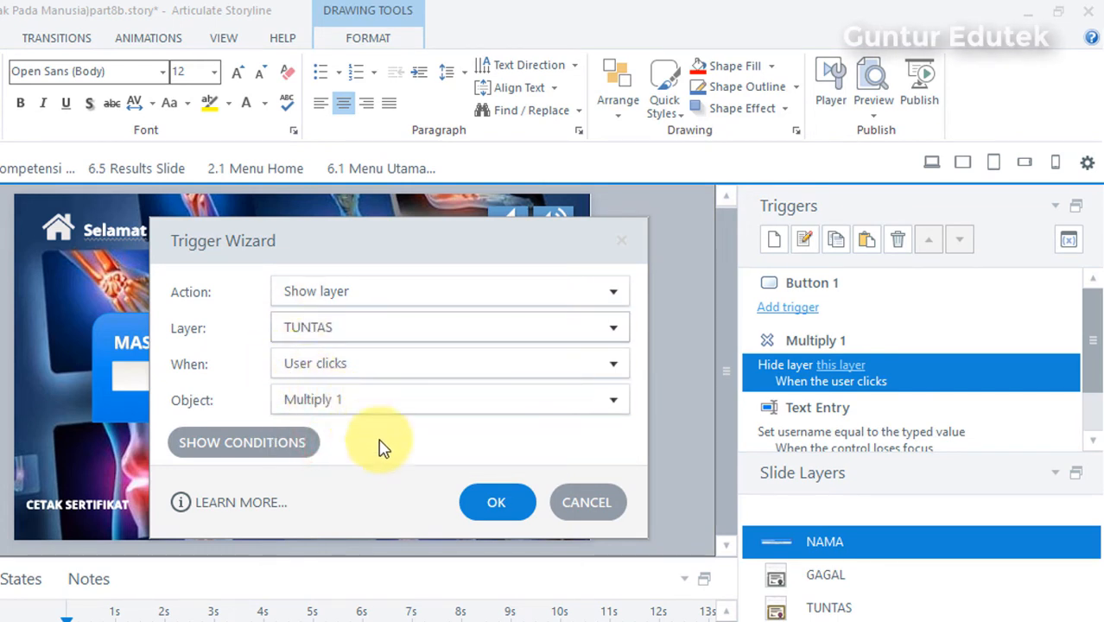
click(498, 505)
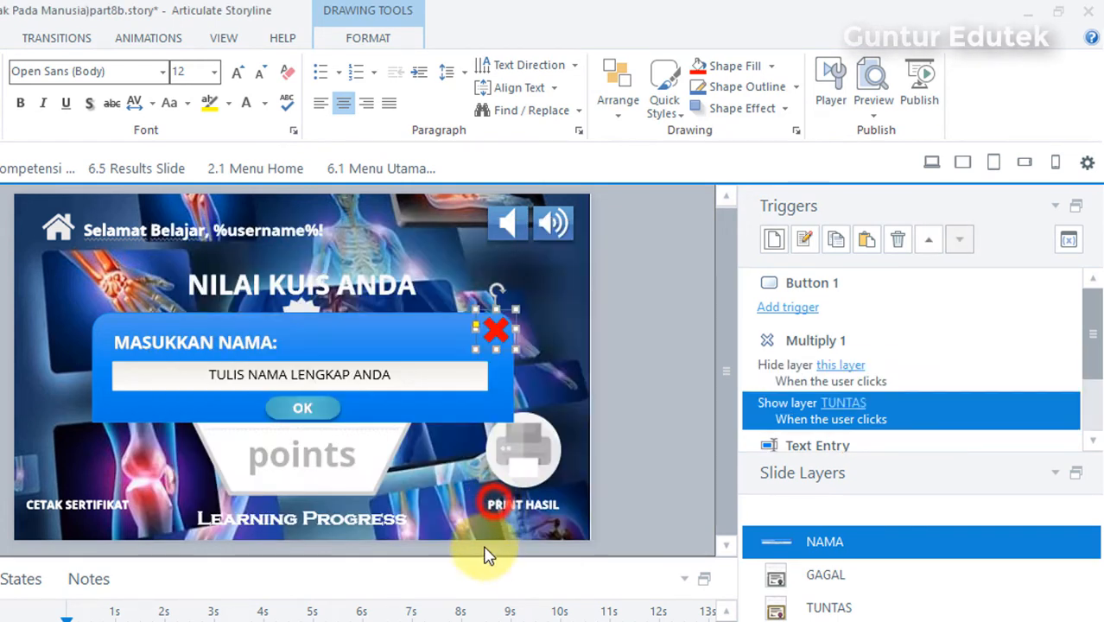
click(647, 328)
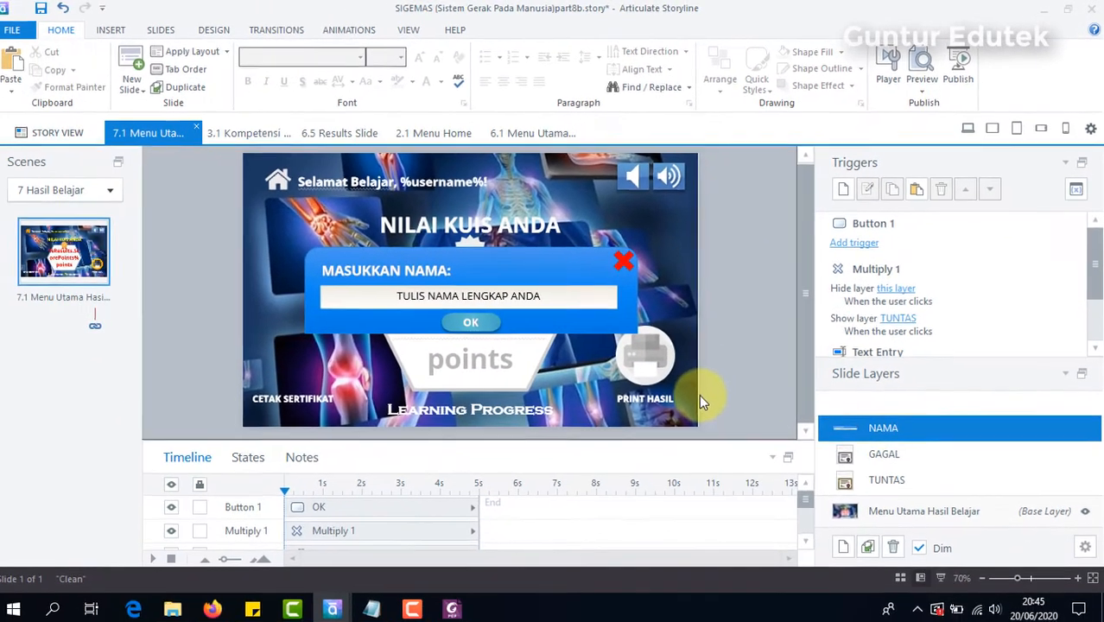
Step: Return to the Menu Utama Hasil Belajar base layer and publish the entire project for Web to the My Articulate Projects folder
click(911, 509)
click(877, 482)
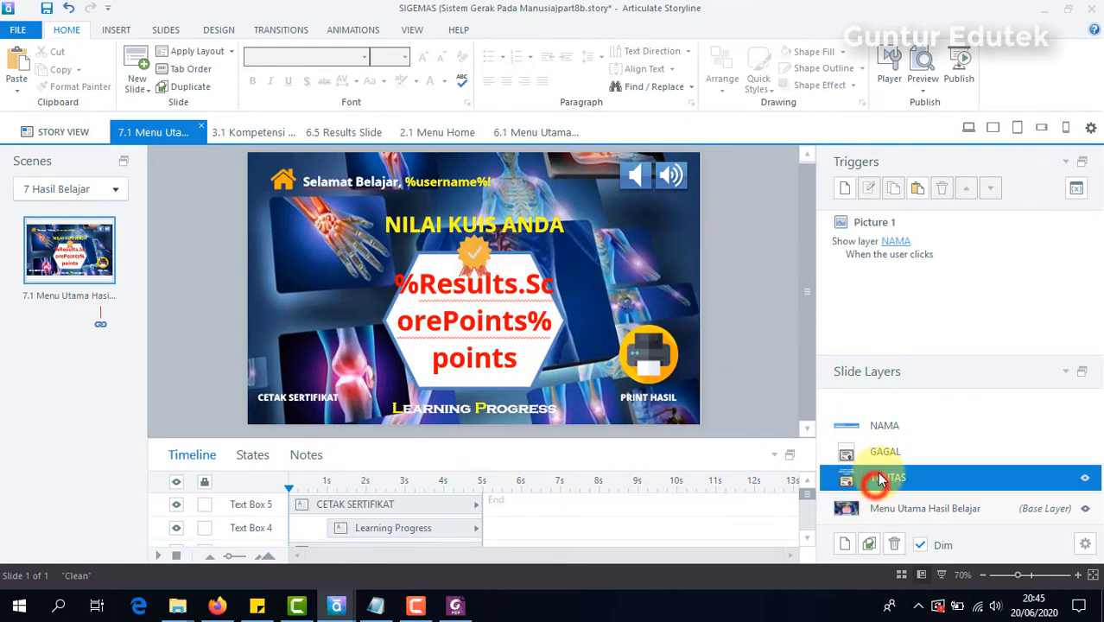
click(903, 506)
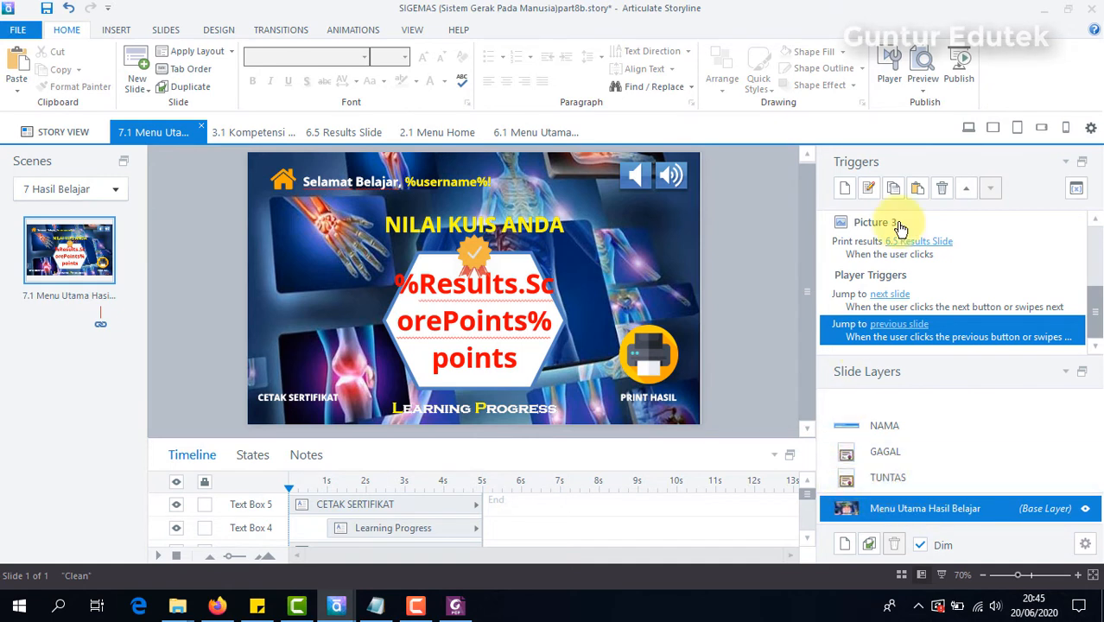
click(960, 74)
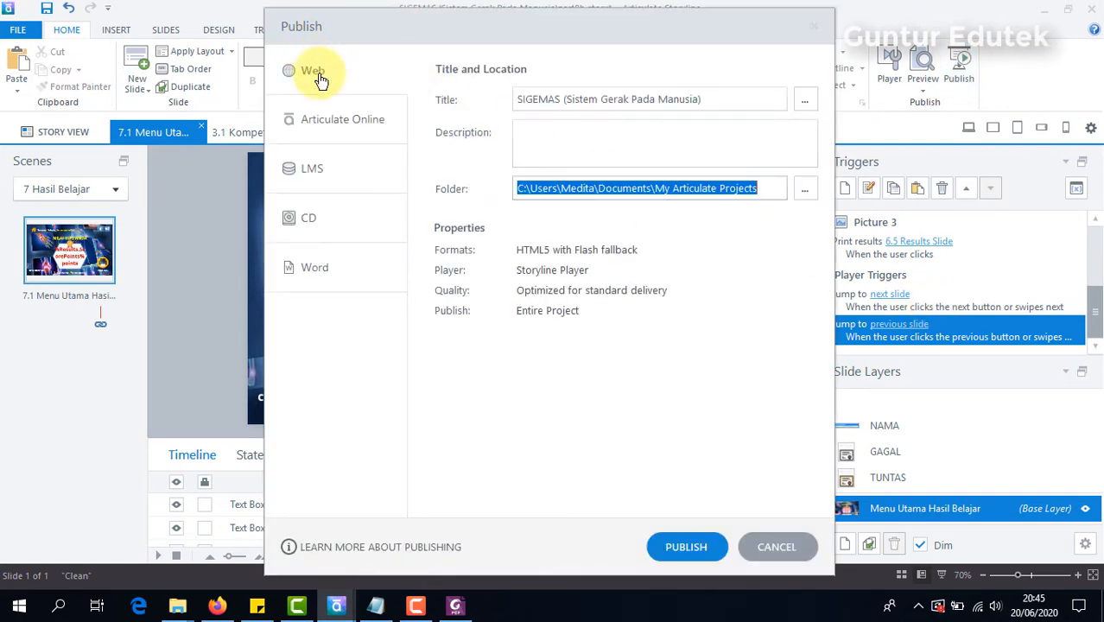
click(313, 72)
click(686, 547)
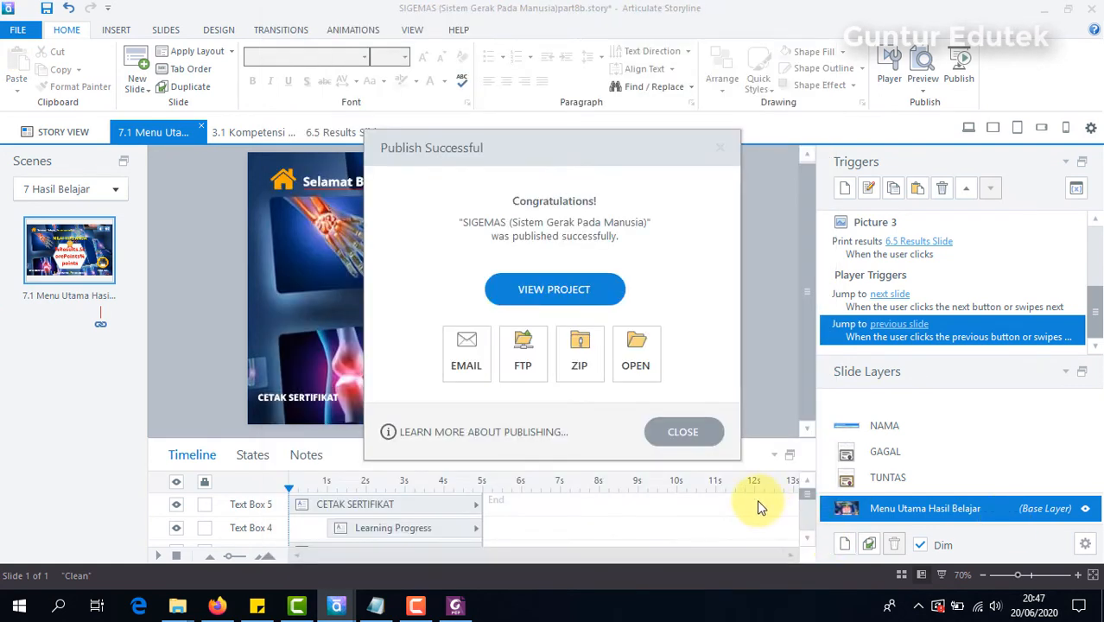
Step: Open the published output folder and launch story_html5.html in the browser
click(640, 349)
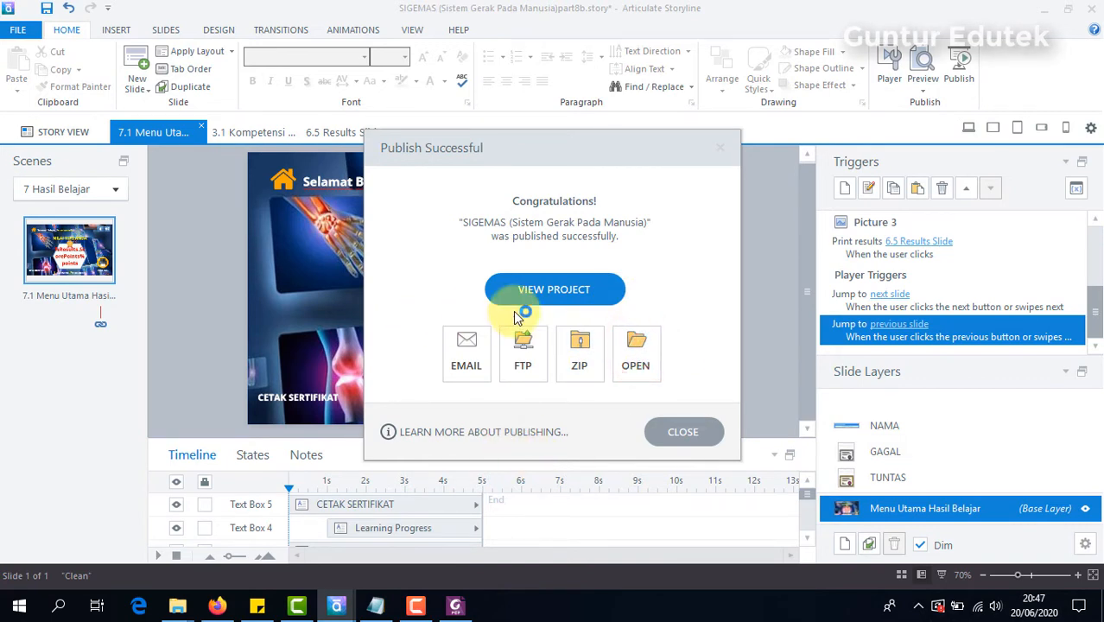
click(641, 364)
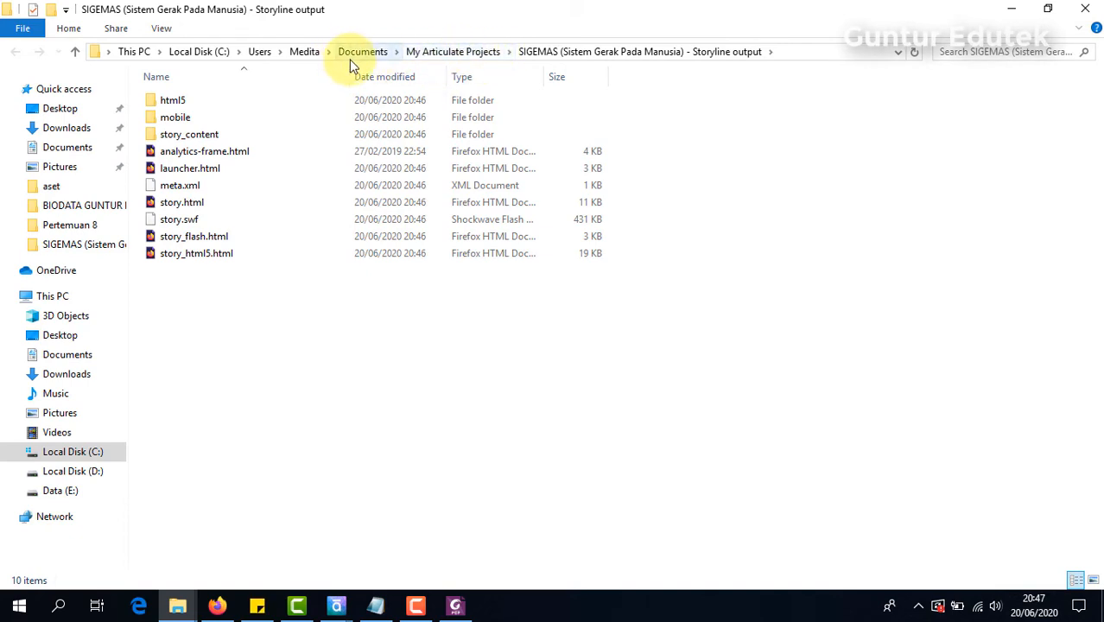
double_click(183, 258)
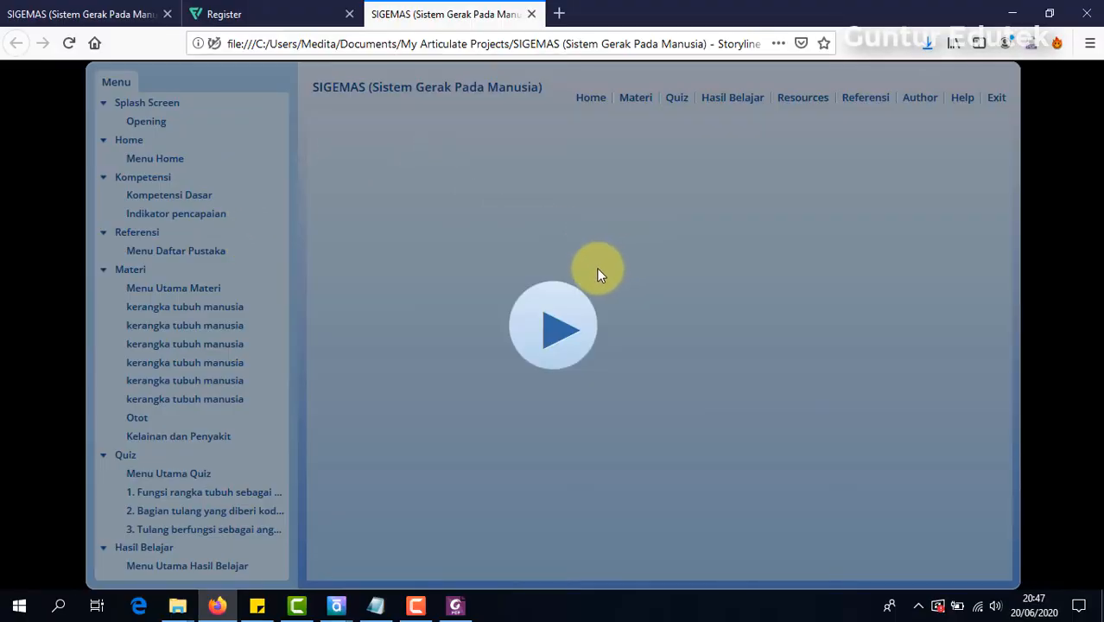
click(571, 320)
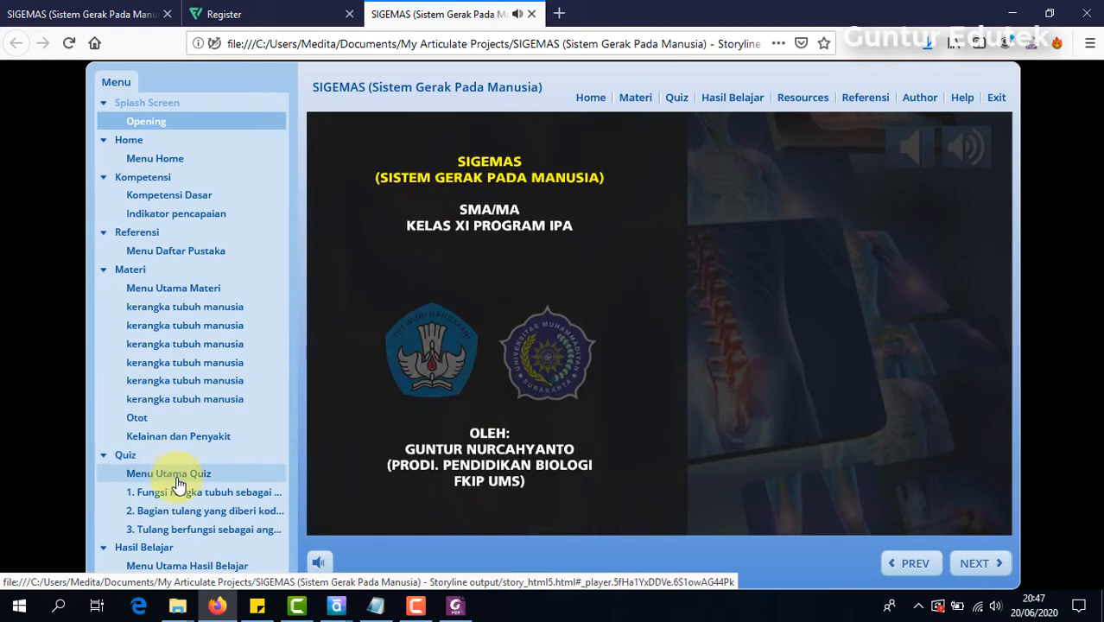
Step: Start the quiz from the Quiz section and answer question 1 with "alat gerak aktif"
click(134, 458)
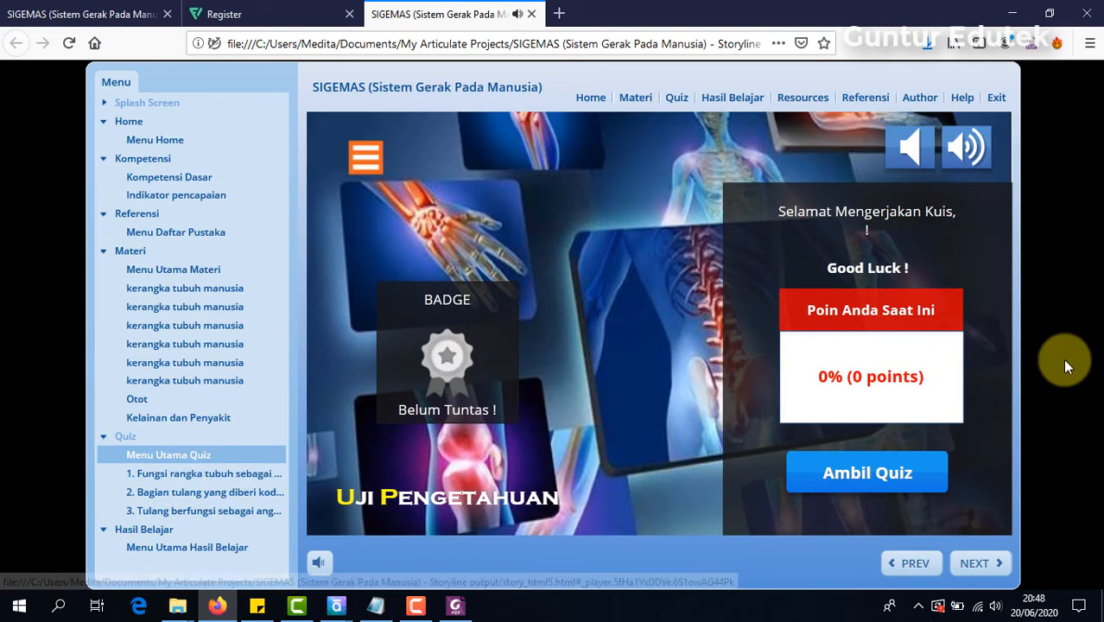
click(866, 477)
click(416, 467)
click(977, 565)
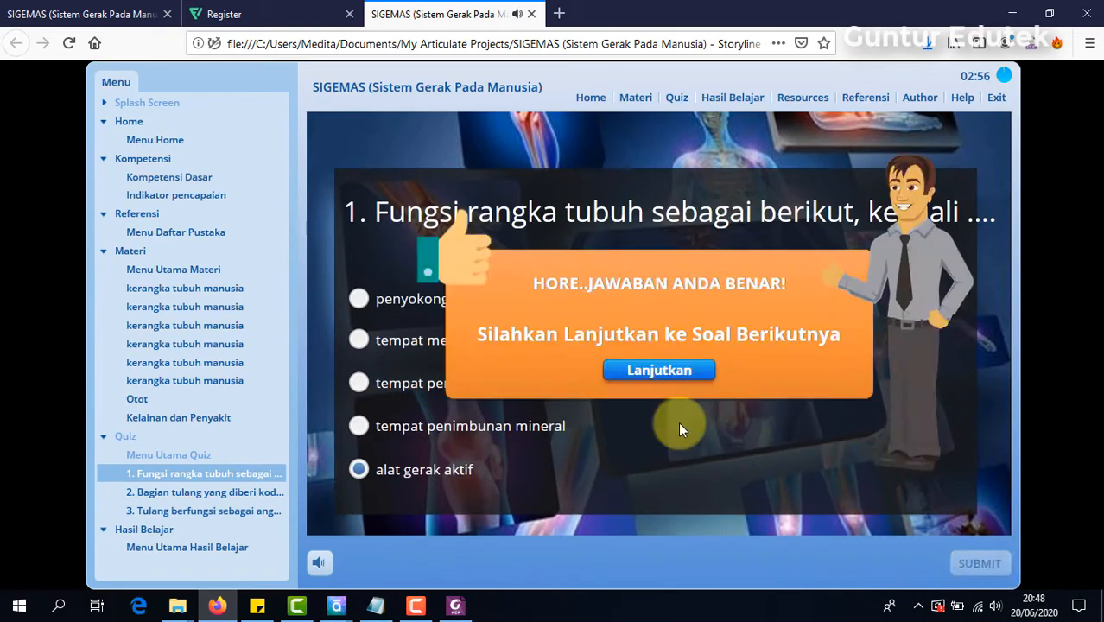
click(659, 369)
Step: Answer question 2 with "Tulang belikat, tulang hasta, tulang pergelangan tangan" and question 3 with "Hanya dapat digerakkan oleh otot", and continue to the quiz results
click(396, 351)
click(978, 564)
click(659, 370)
click(397, 322)
click(979, 563)
click(676, 376)
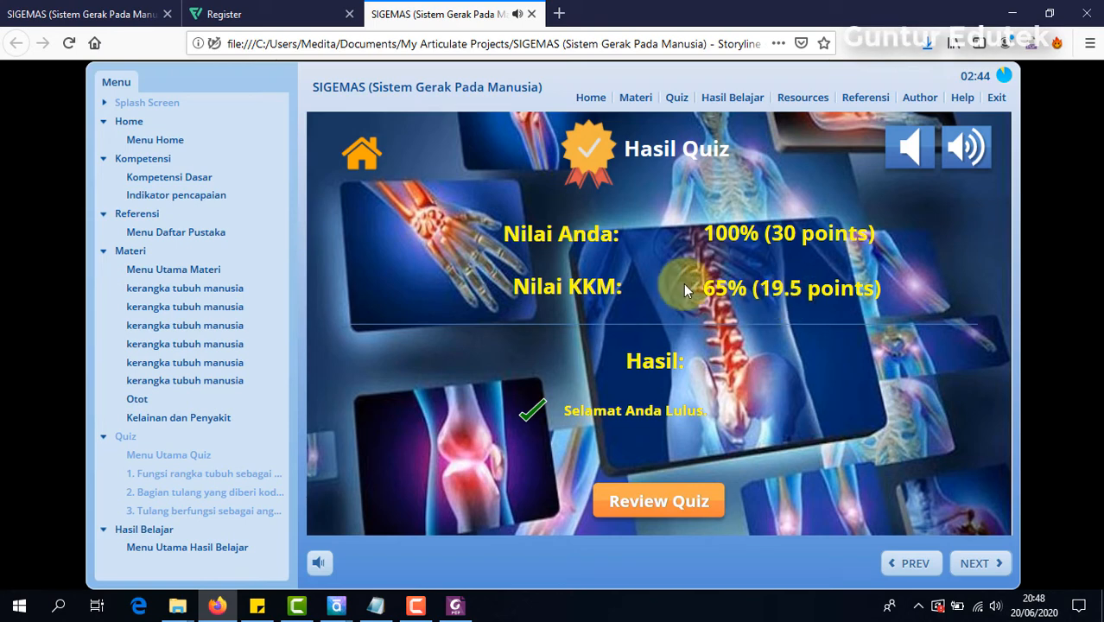
Step: Return to the course home page and open the Menu Utama Hasil Belajar slide
click(353, 158)
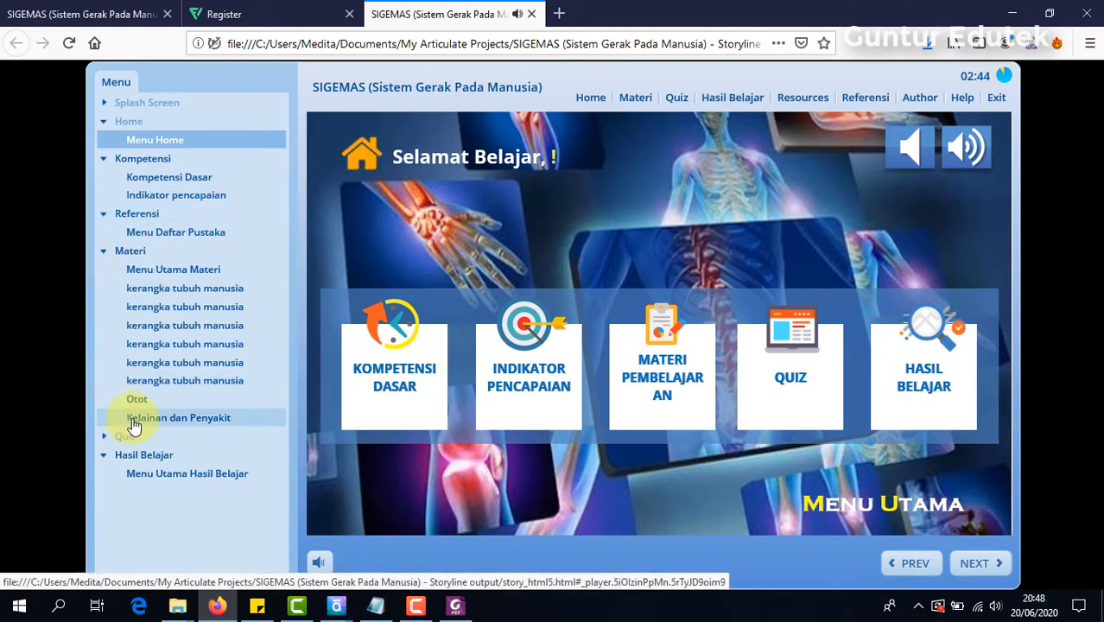
click(938, 387)
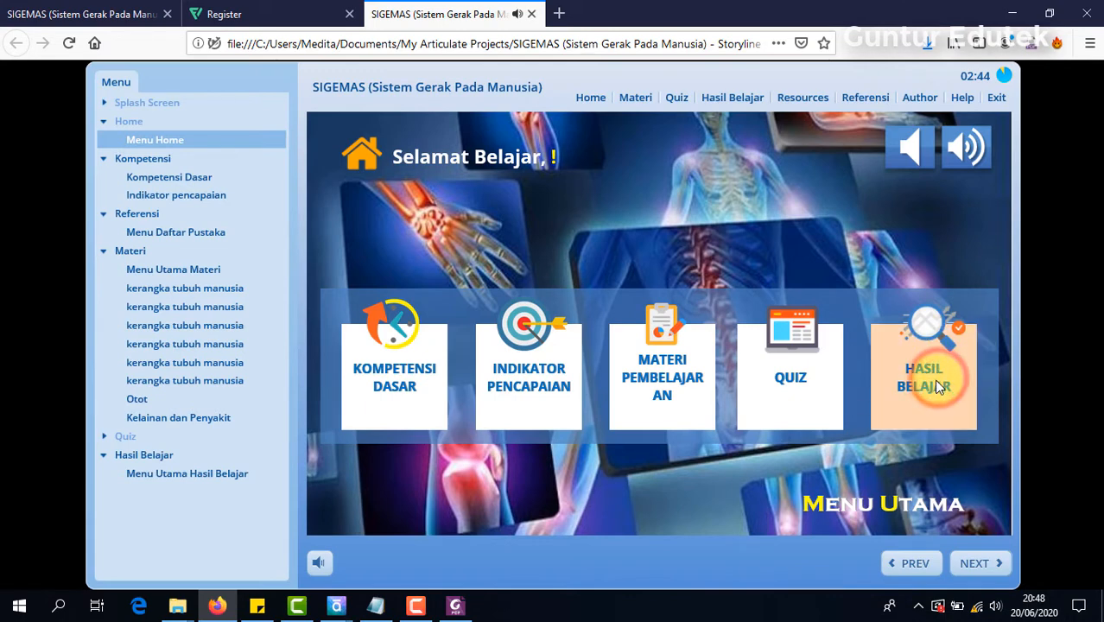
click(170, 474)
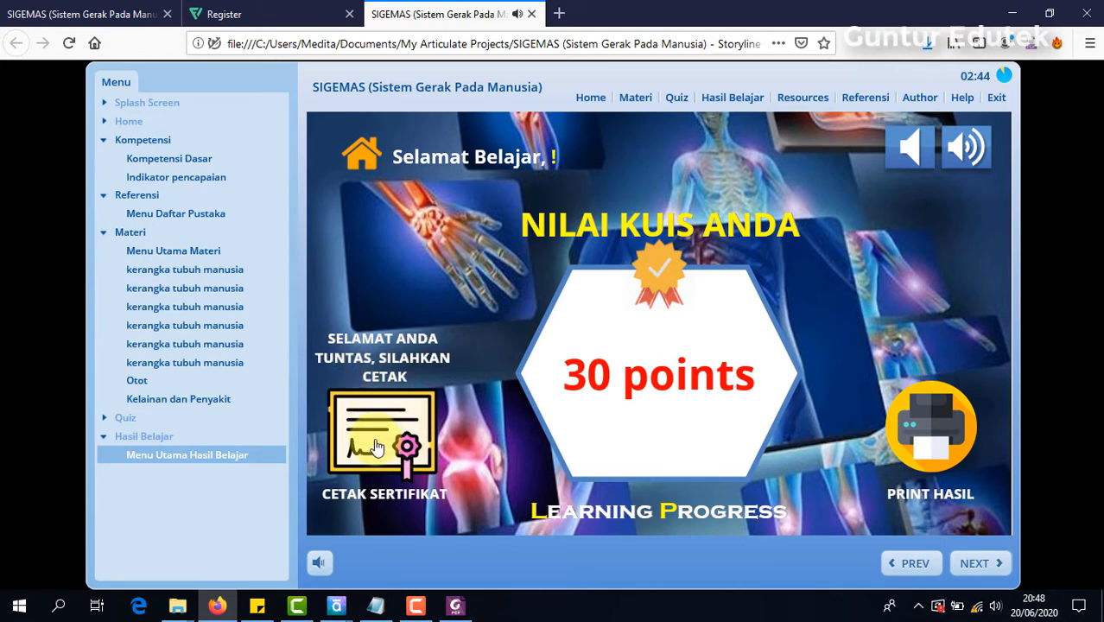
Step: Test the Print Hasil icon twice, closing the results report each time
click(937, 429)
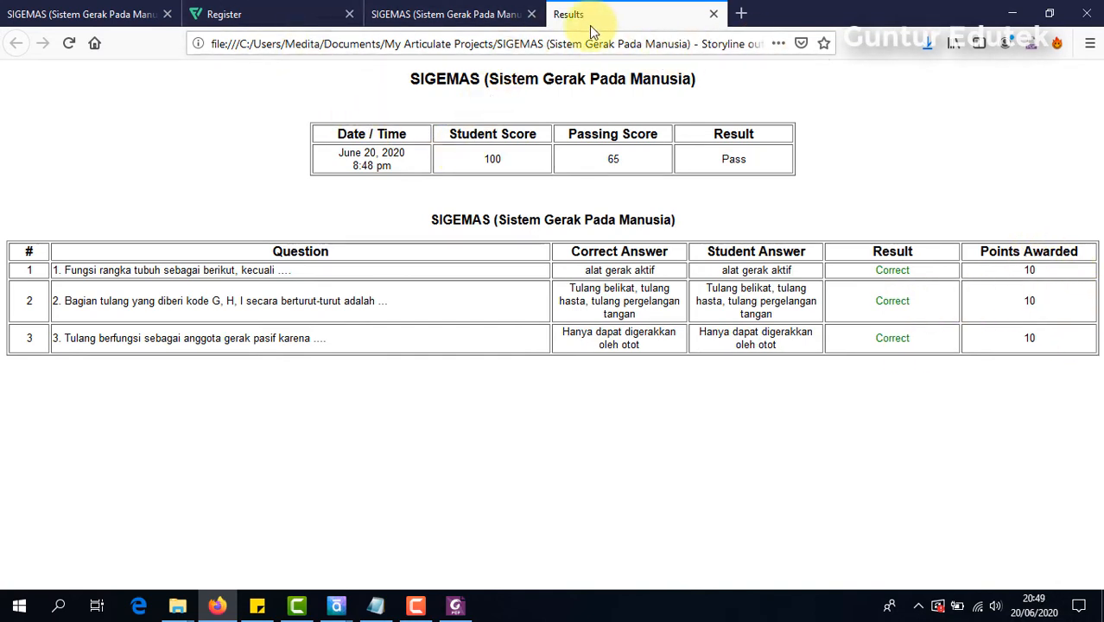
click(714, 15)
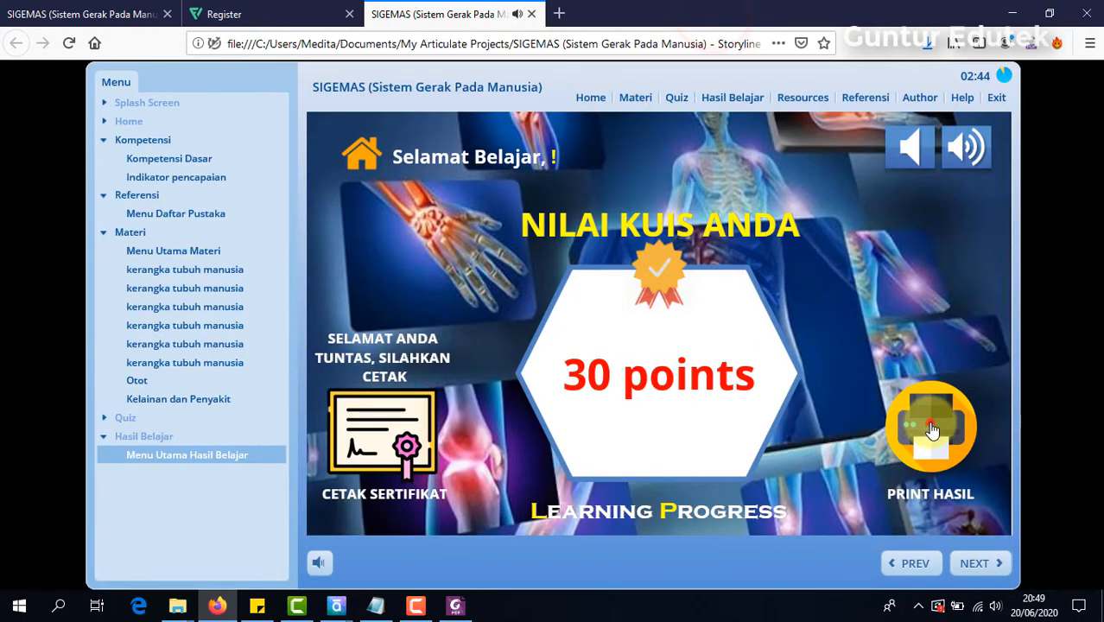
click(933, 419)
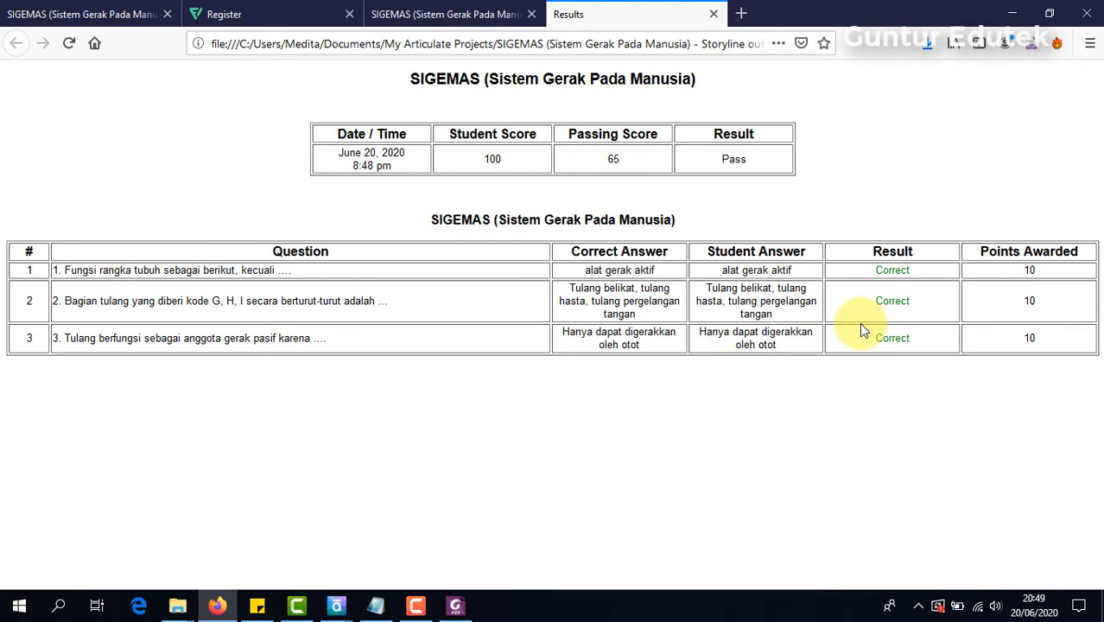
click(714, 14)
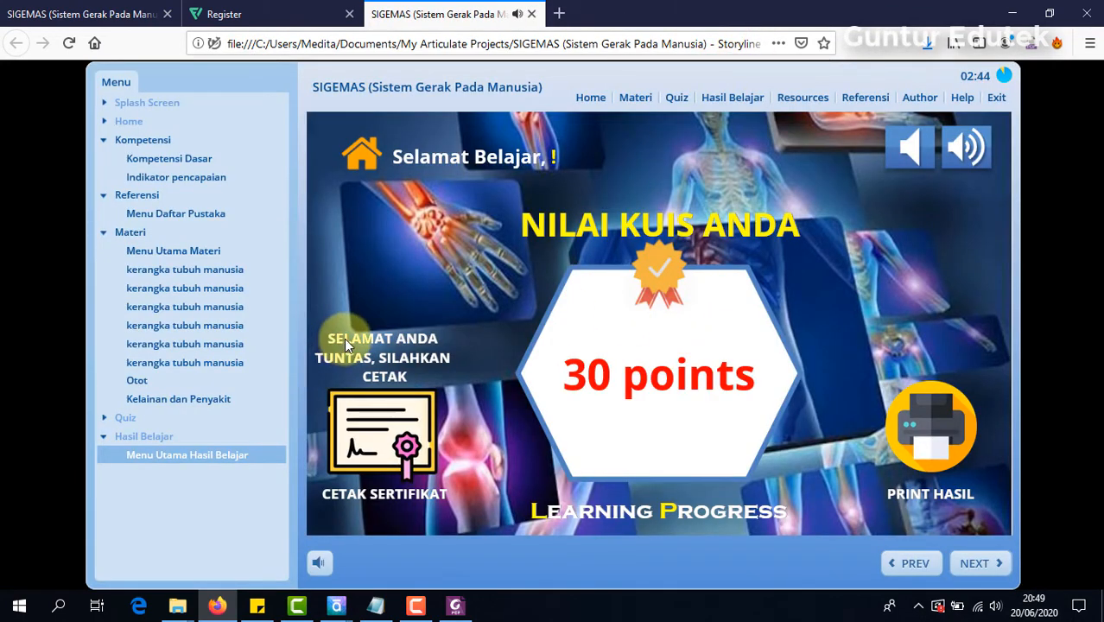
Step: Open the name form from the certificate icon, enter the learner's name and submit it with OK
click(388, 413)
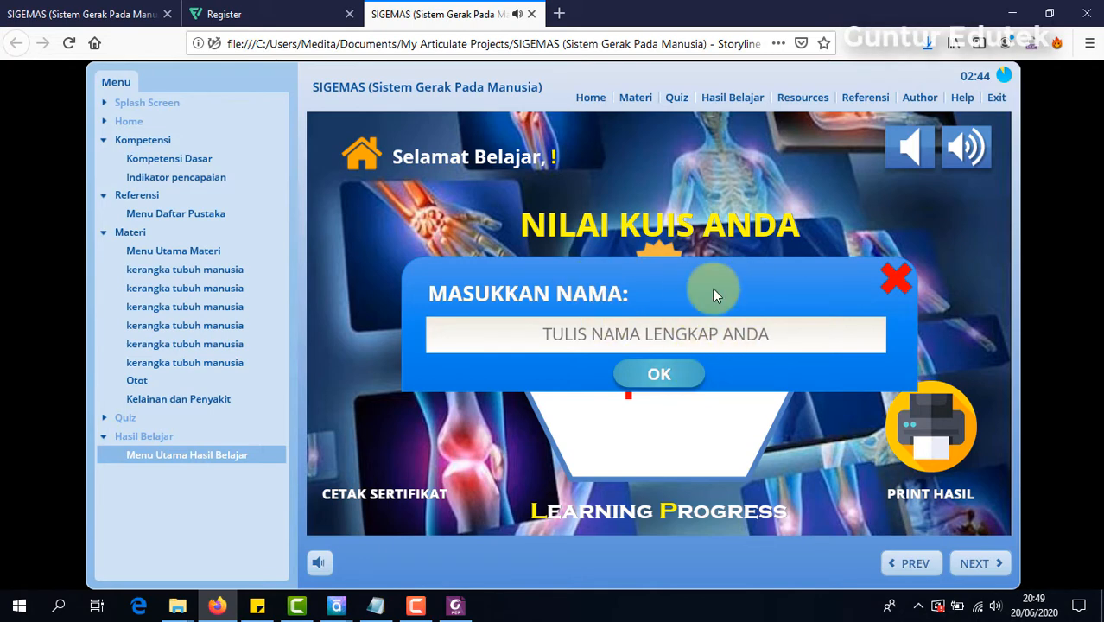
click(716, 336)
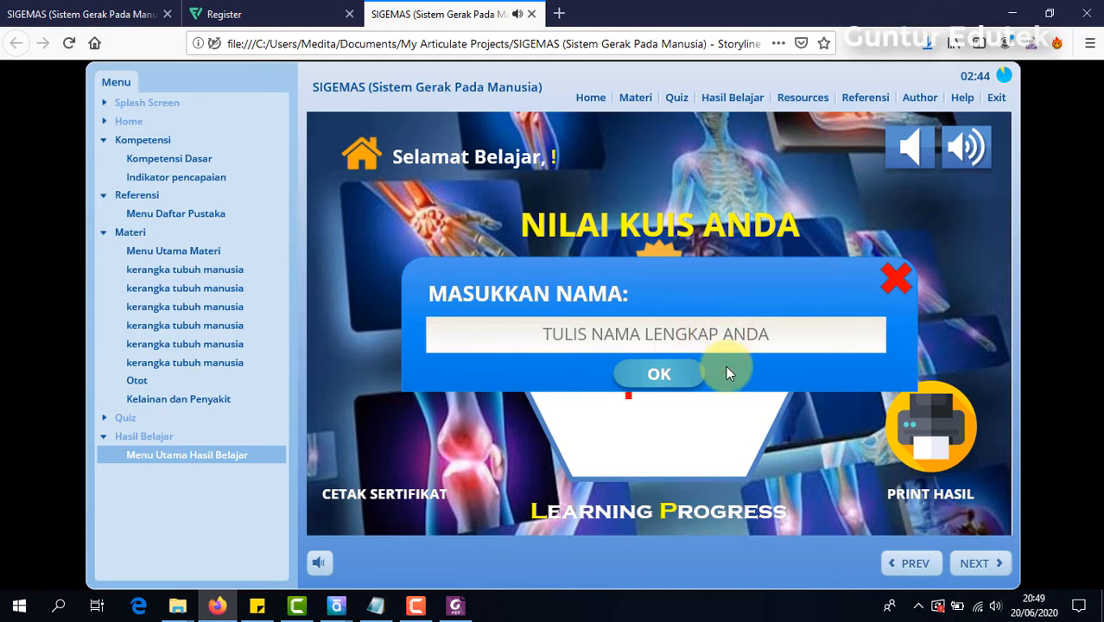
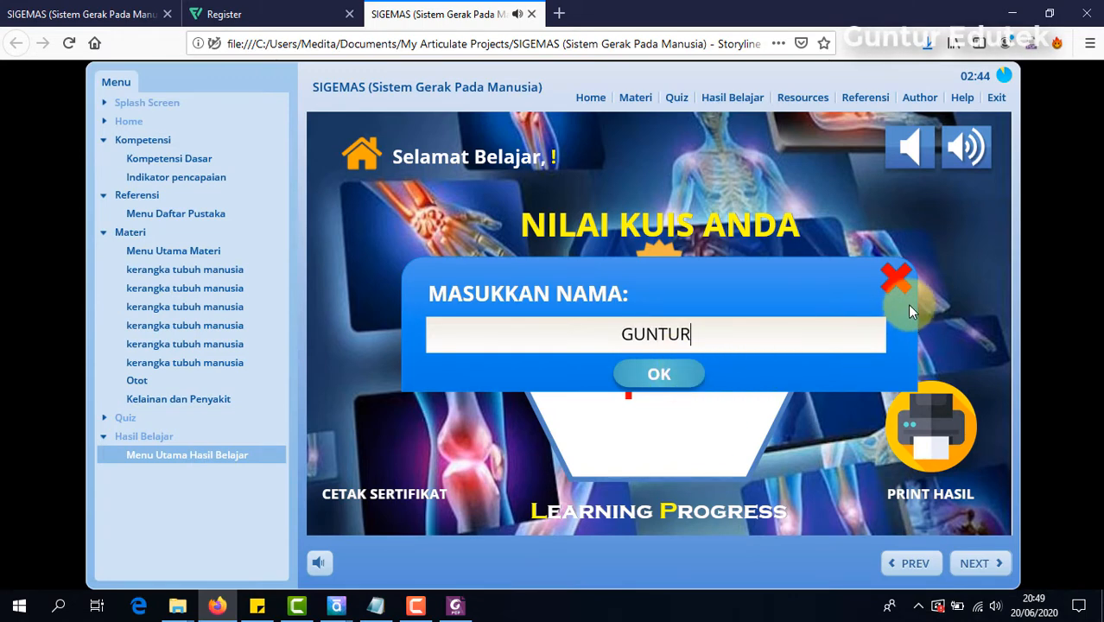
click(671, 375)
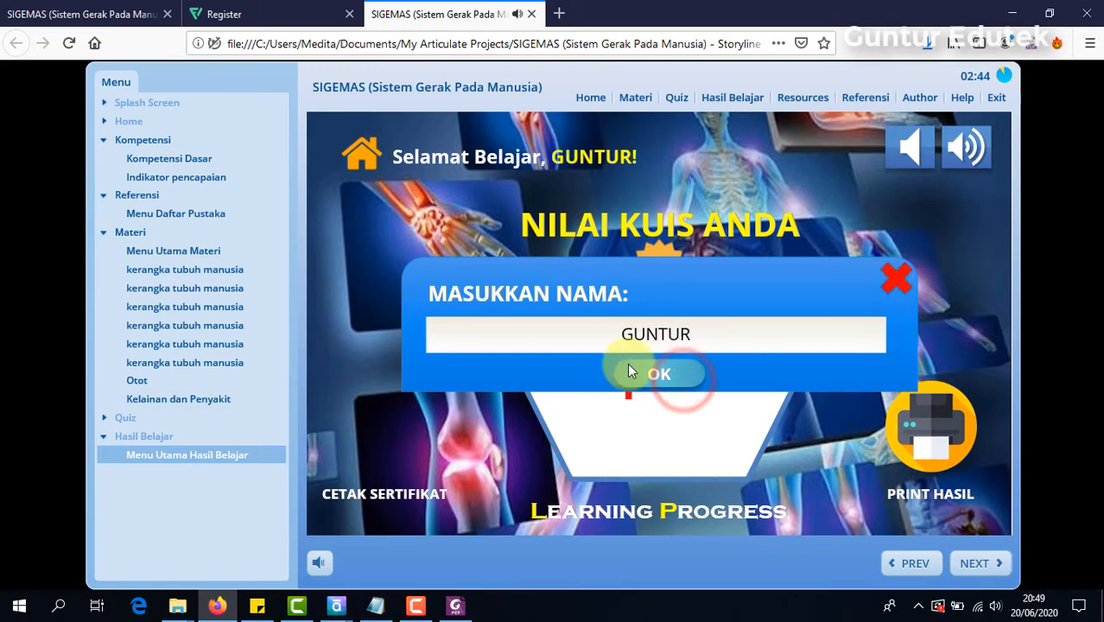
click(660, 376)
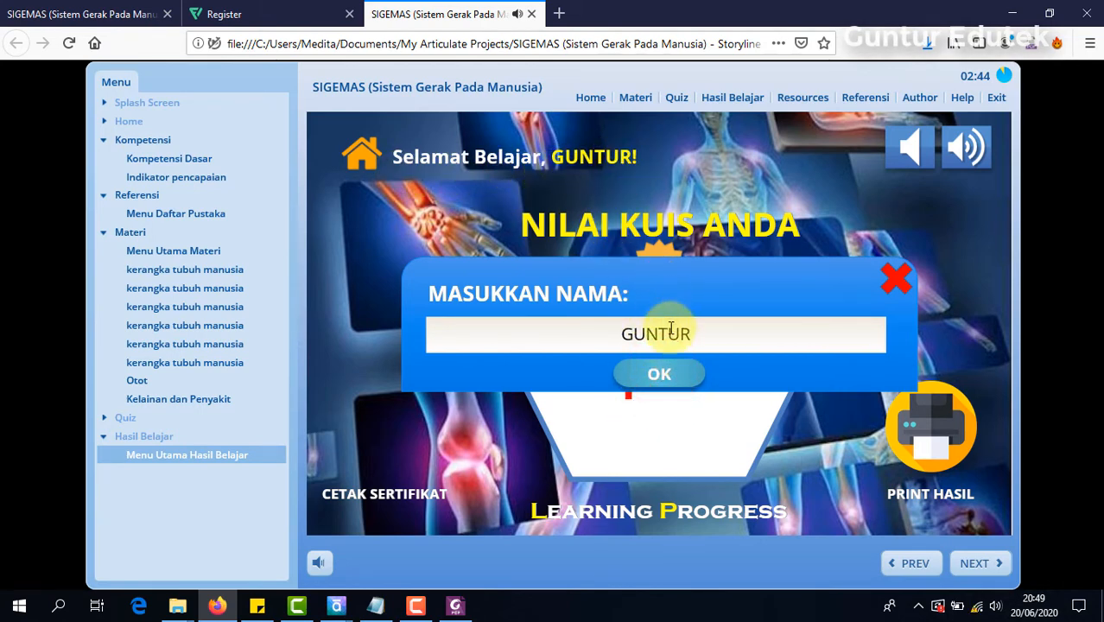
Step: Extend the entry in the name form to the learner's full name, submit it with OK and close the form
click(700, 337)
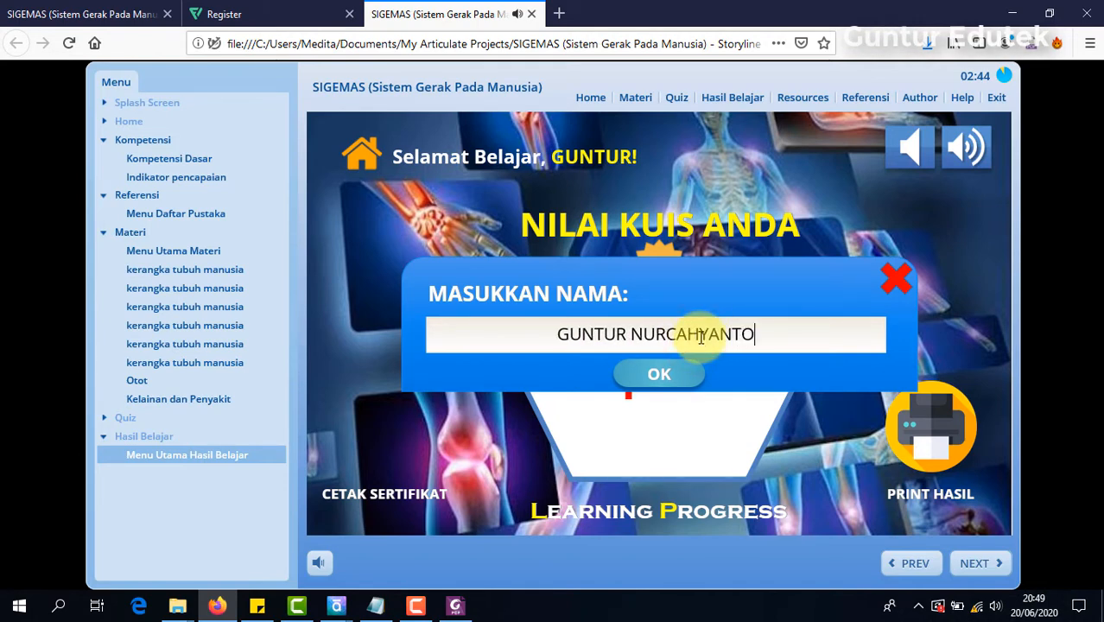
click(656, 373)
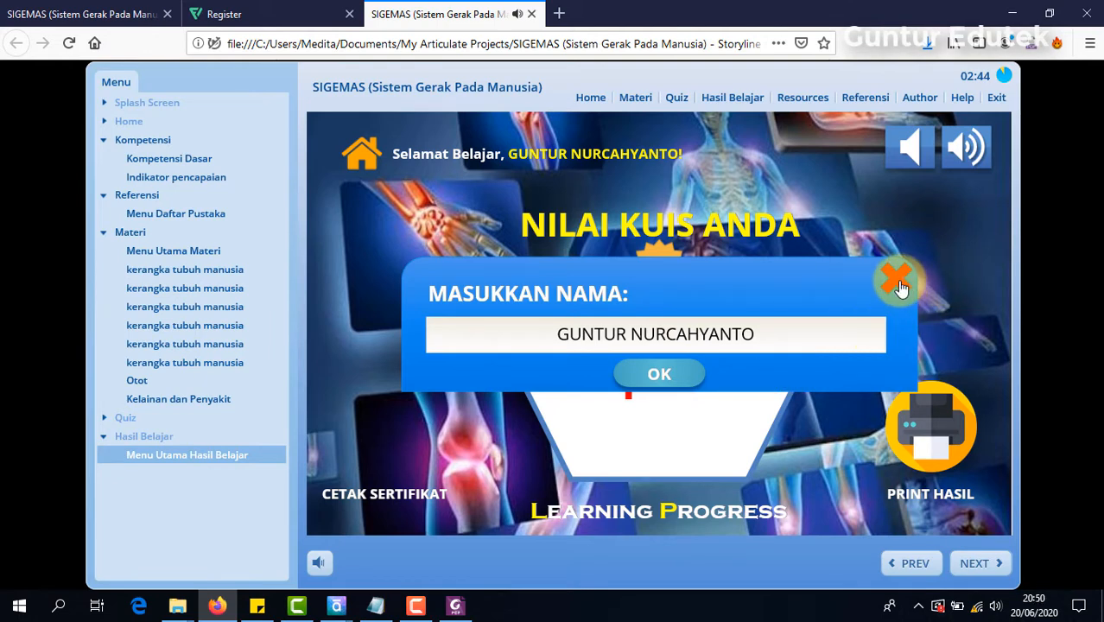
click(897, 281)
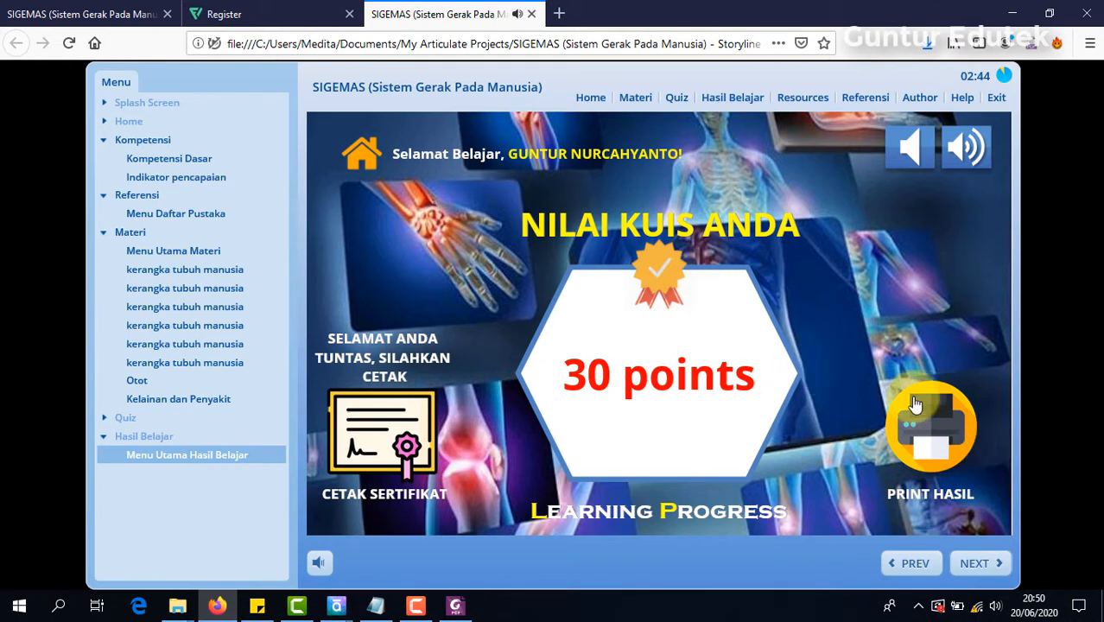
Step: Switch to the Storyline project with the Publish Successful dialog, close that dialog and select the printer picture on the slide
click(339, 607)
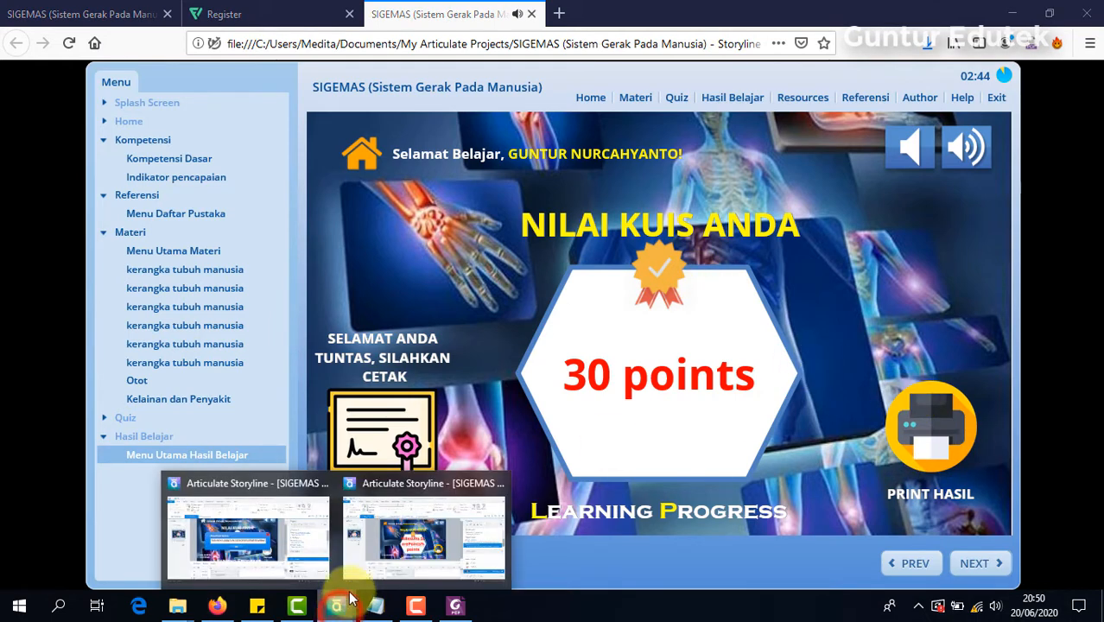
click(458, 504)
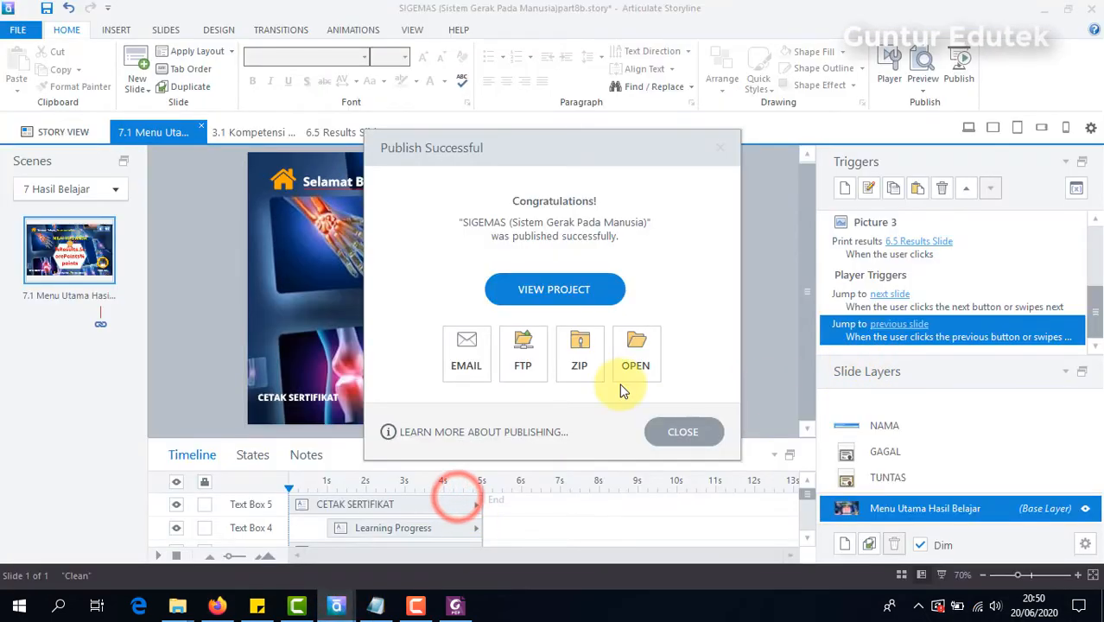
click(667, 432)
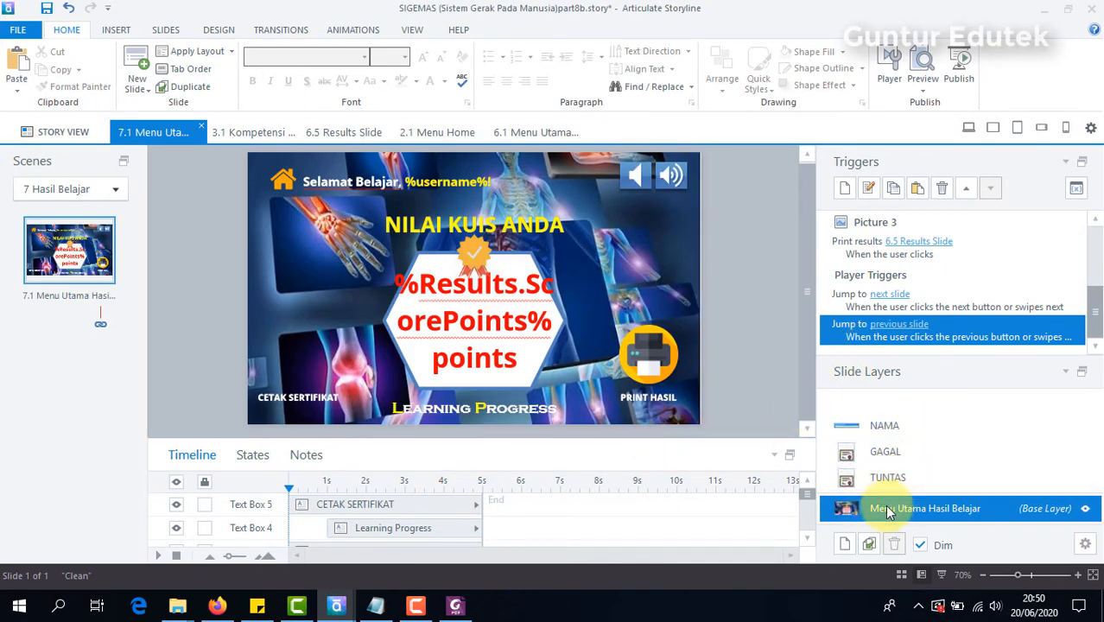
click(661, 371)
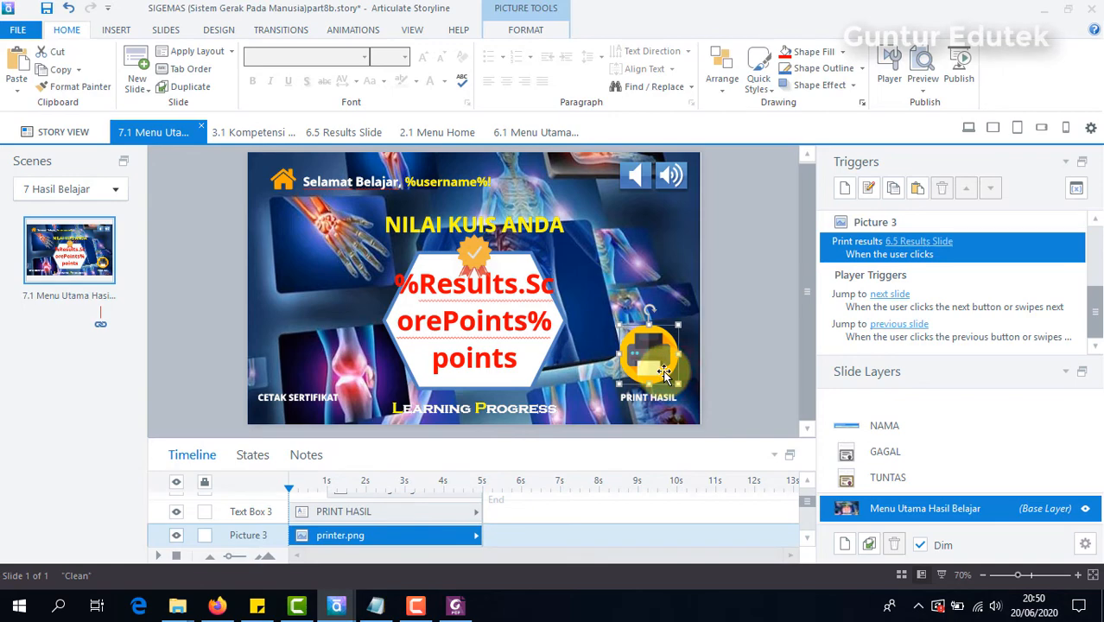
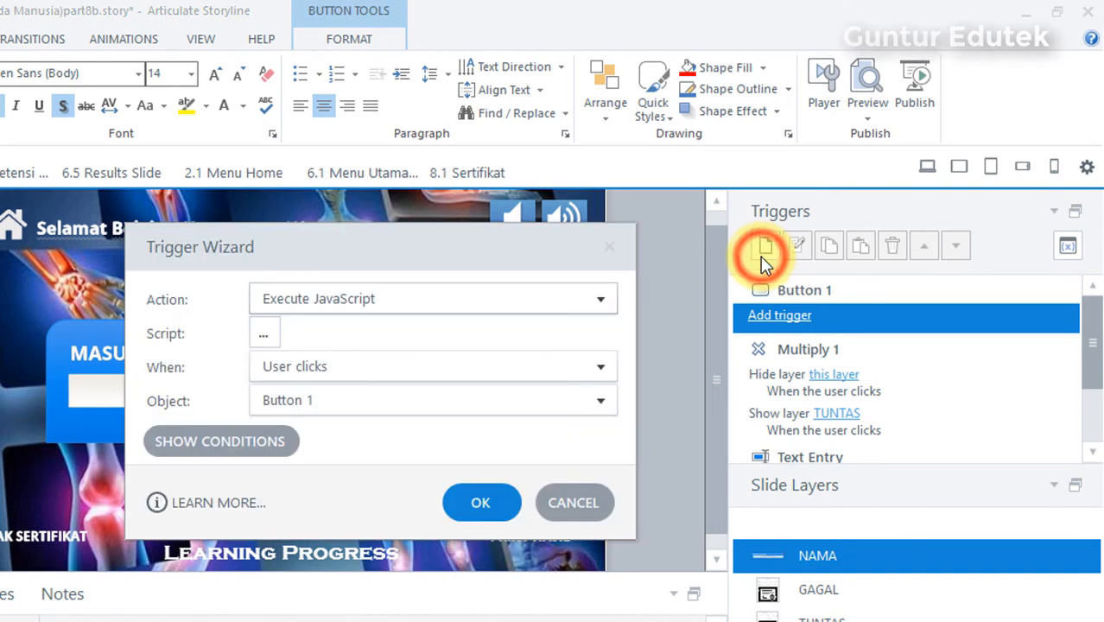
Step: Add a trigger to the name form's OK button that lightboxes slide 8.1 Sertifikat when the user clicks it
click(611, 297)
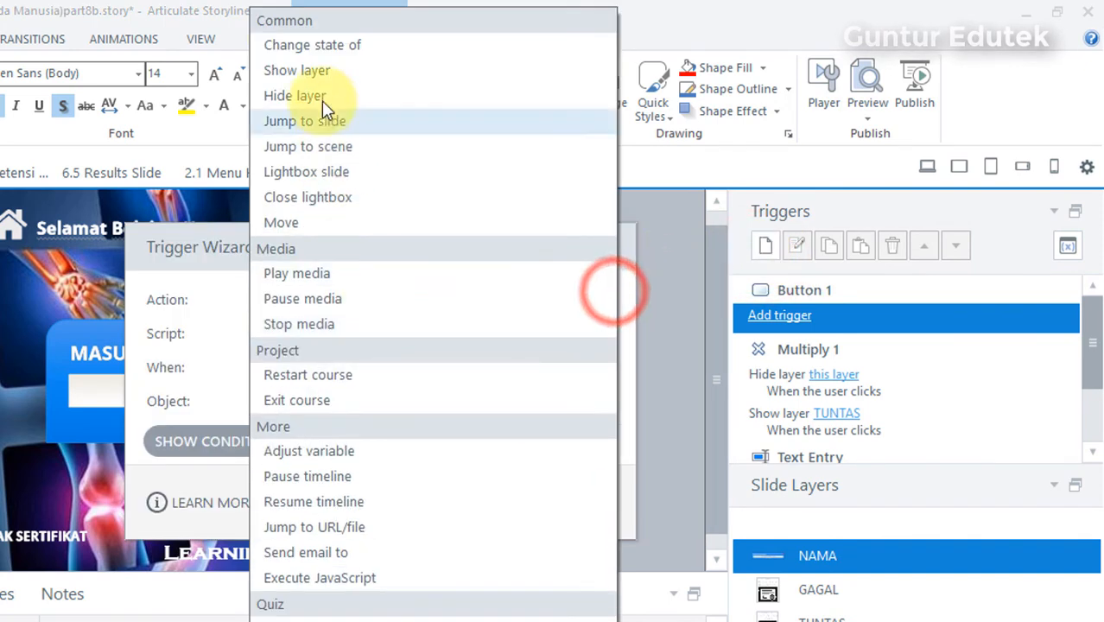
click(341, 177)
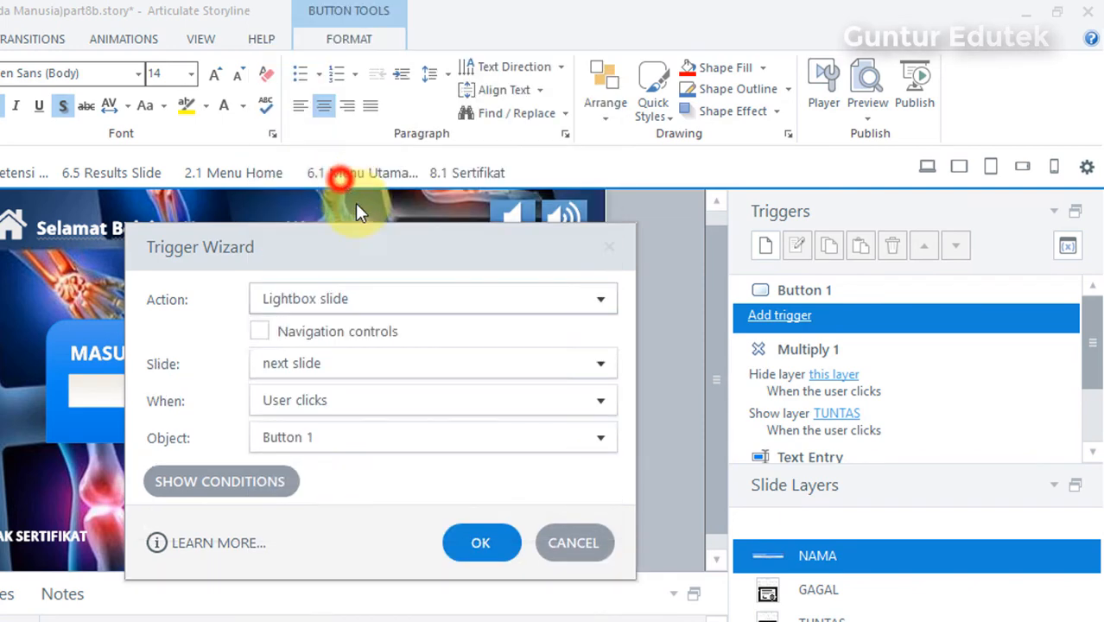
click(272, 370)
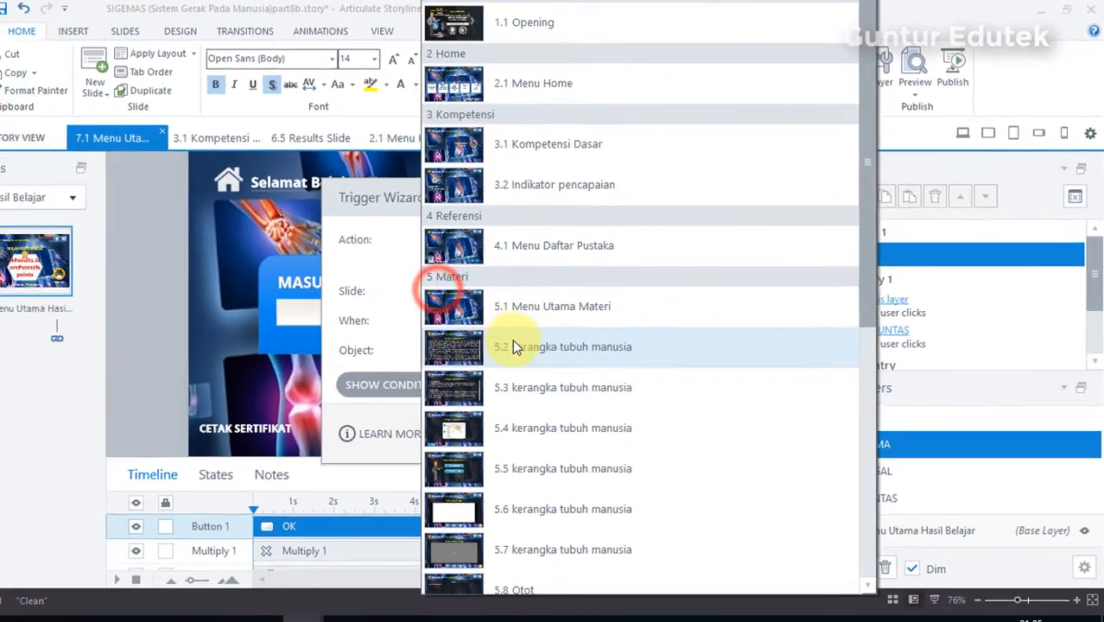
scroll(479, 540, down, 5)
scroll(620, 429, down, 2)
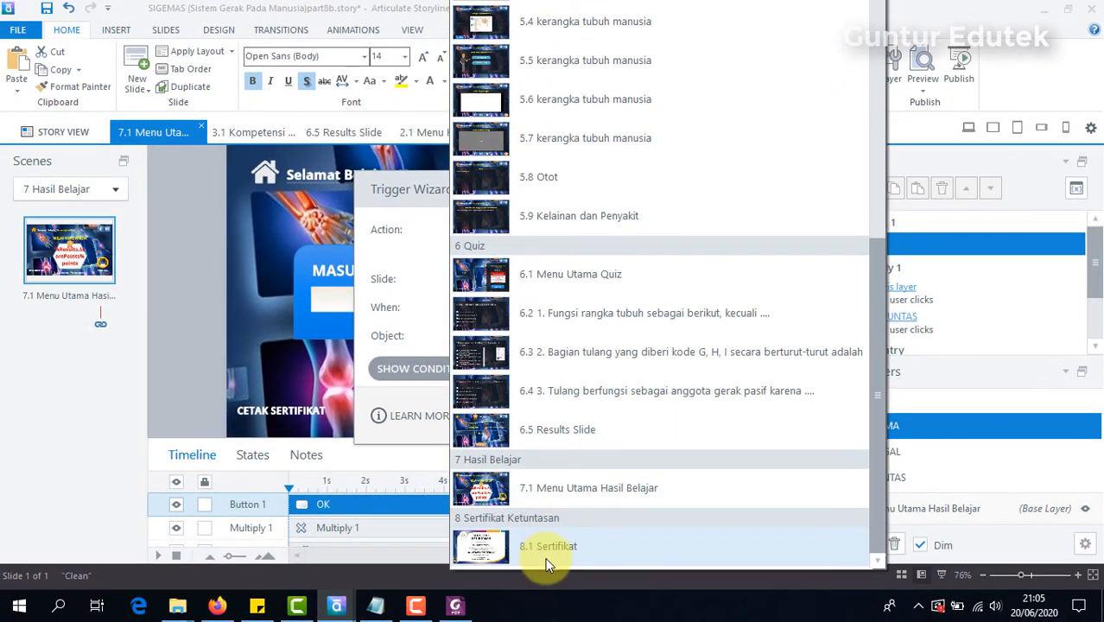
click(540, 558)
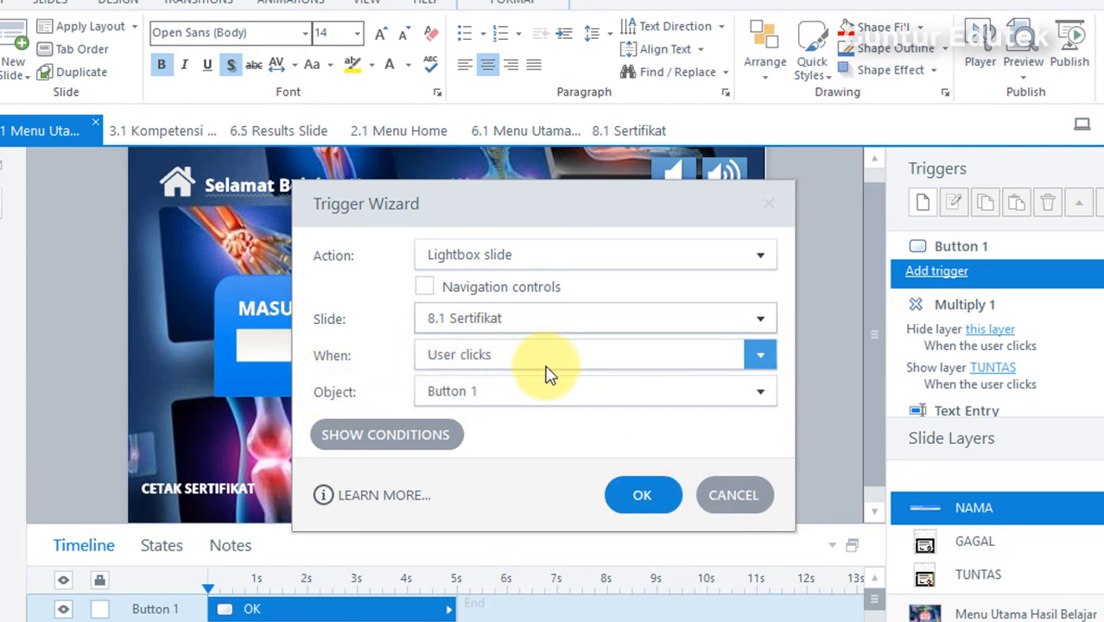
click(631, 501)
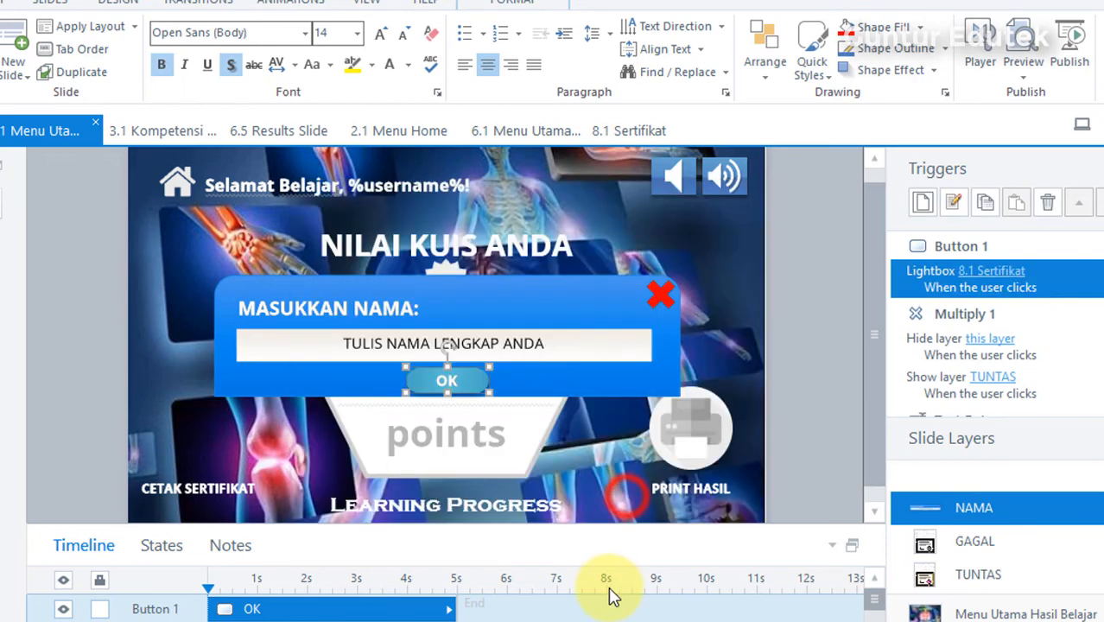
click(816, 279)
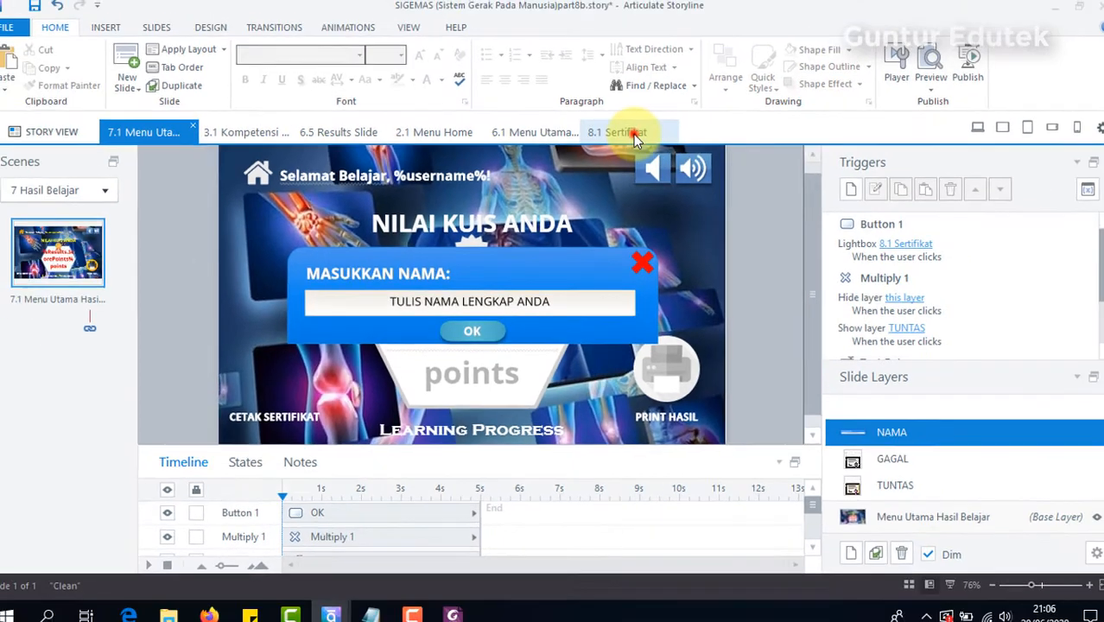
Step: Check the layout of slide 8.1 Sertifikat and return to slide 7.1 Menu Utama Hasil Belajar
click(629, 131)
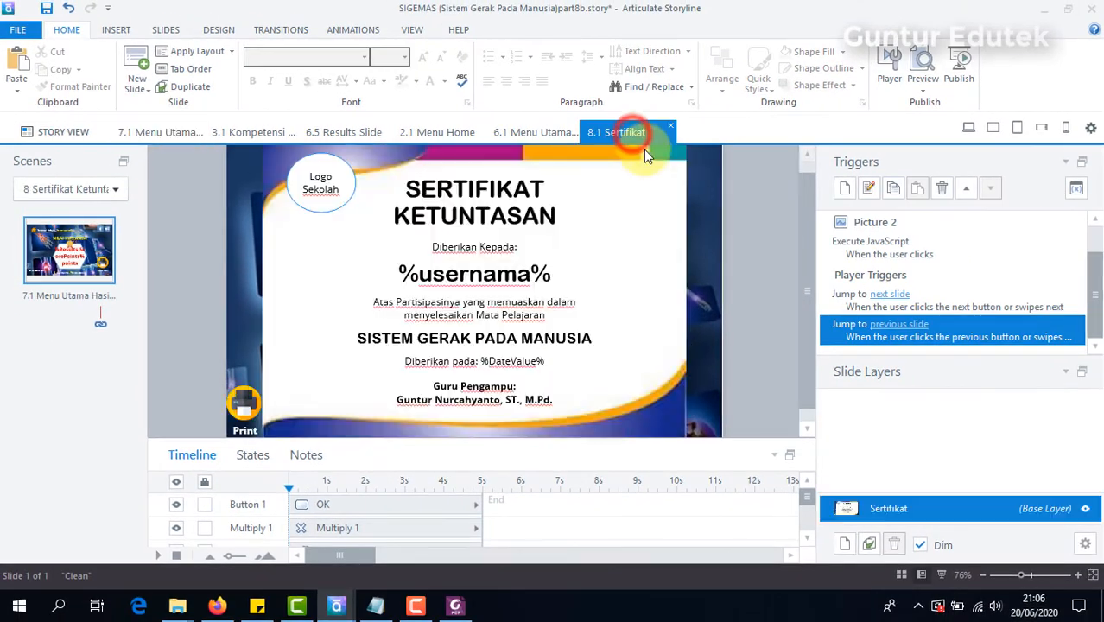
click(158, 132)
click(749, 190)
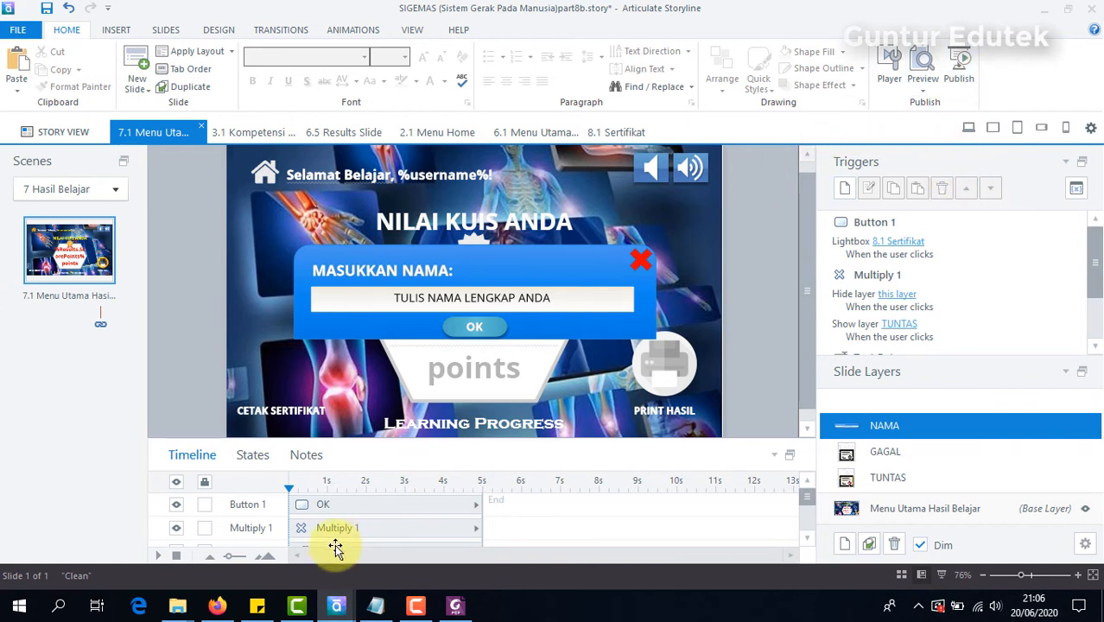
Step: Switch to Firefox, close the old published SIGEMAS page and the Flaticon Register page, and return to the Storyline project
click(217, 606)
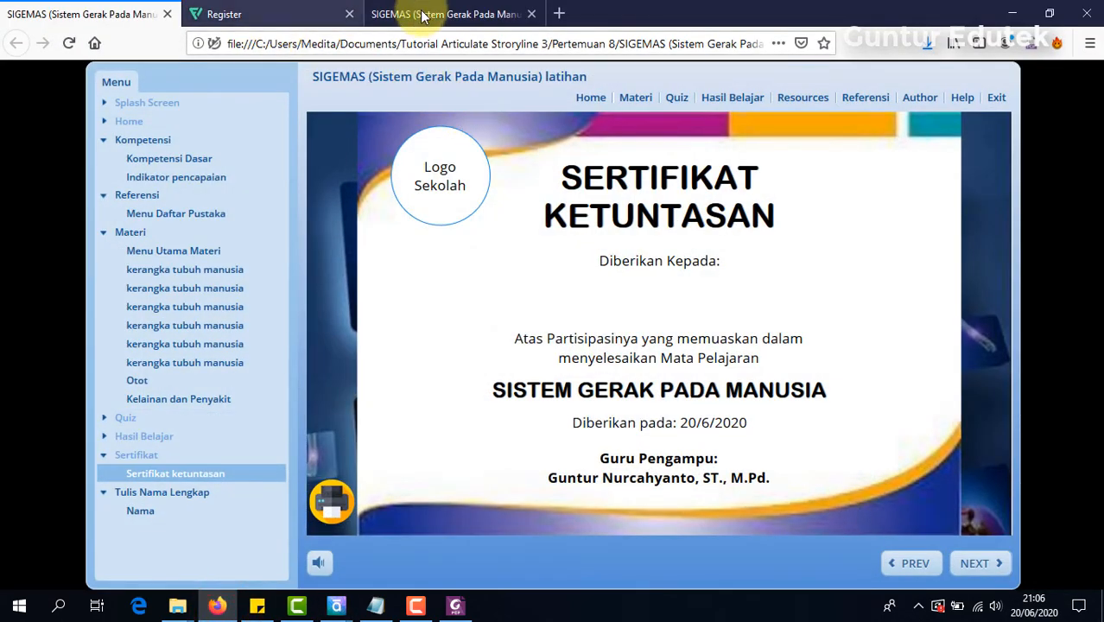
click(424, 15)
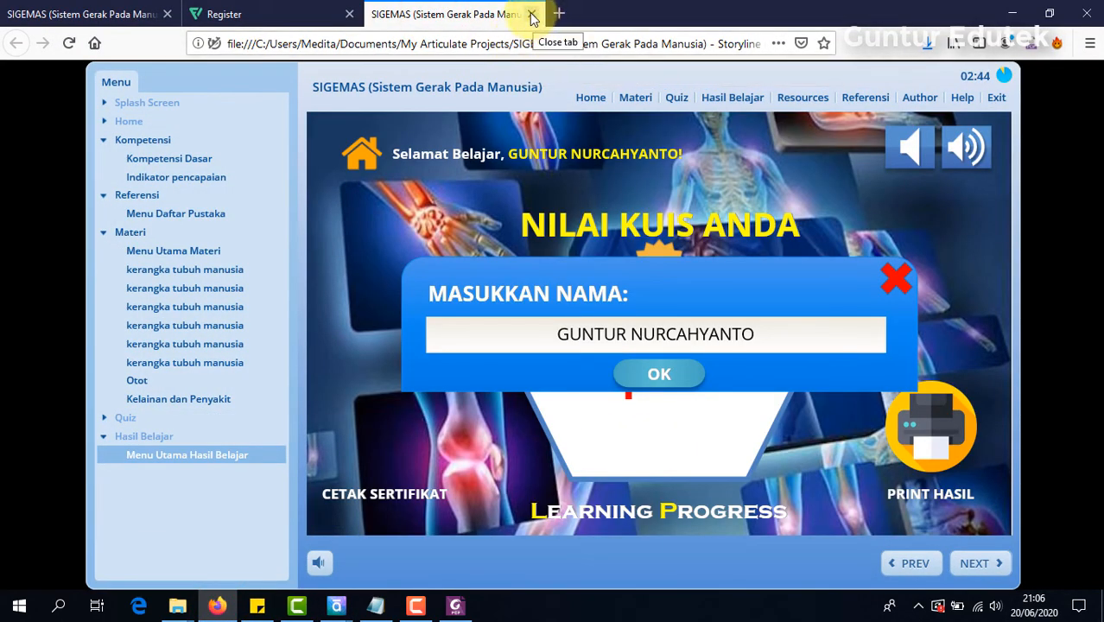
click(532, 15)
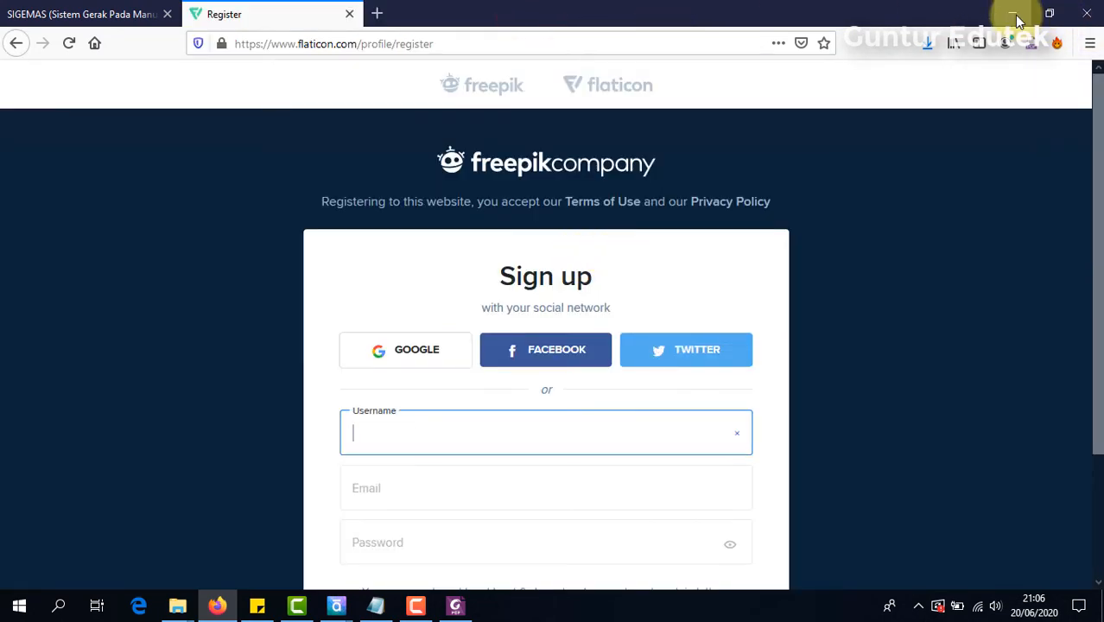
click(349, 14)
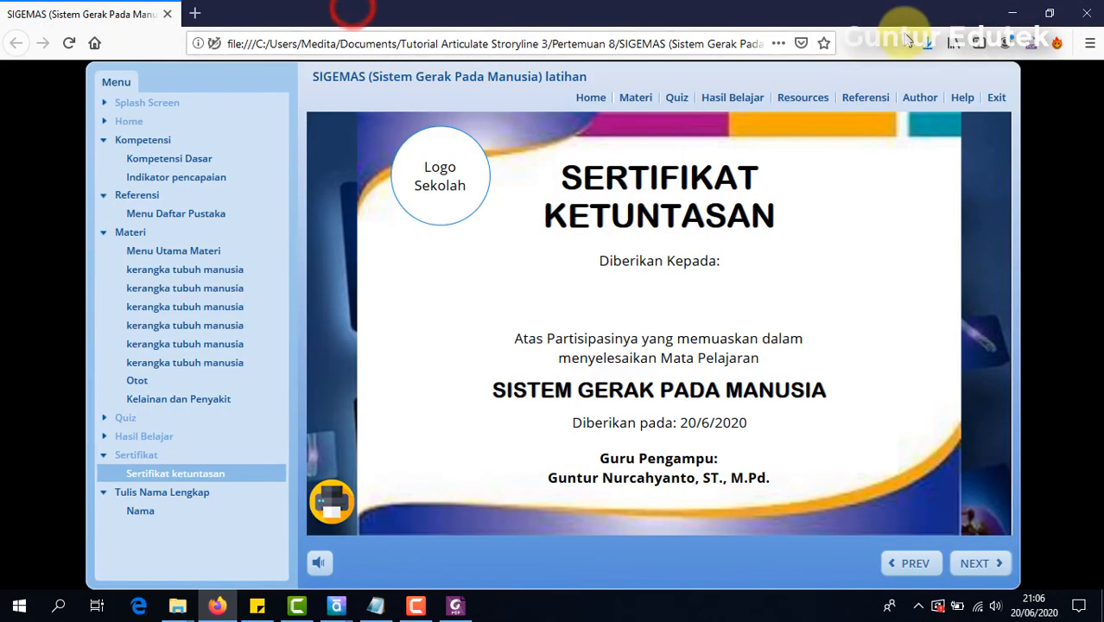
click(1020, 14)
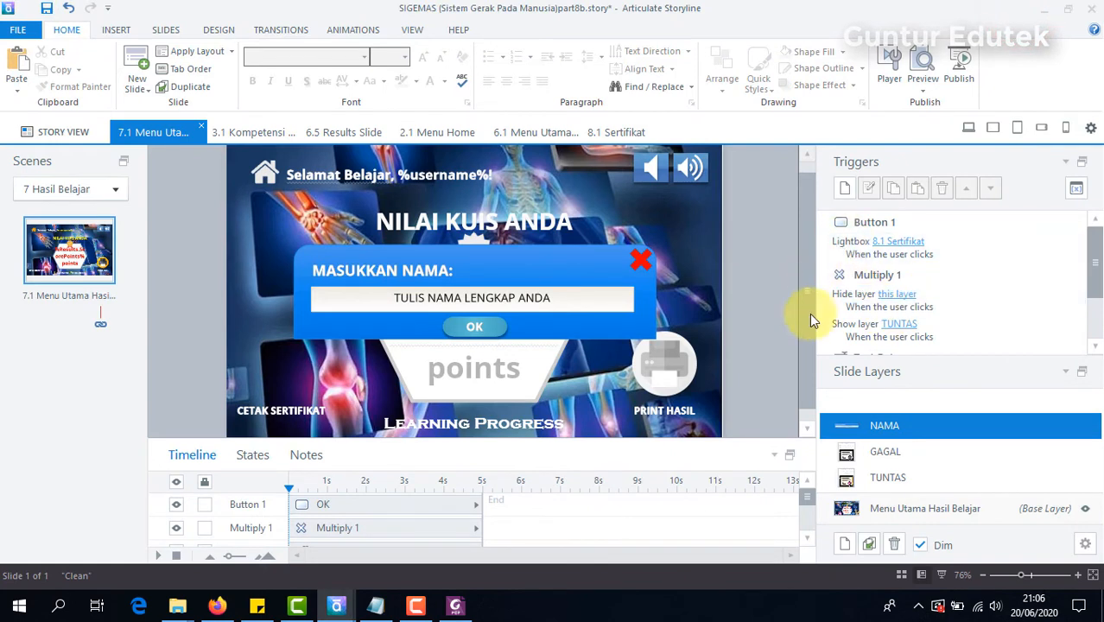
Step: Try to publish SIGEMAS (Sistem Gerak Pada Manusia) for Web to the My Articulate Projects folder
click(927, 93)
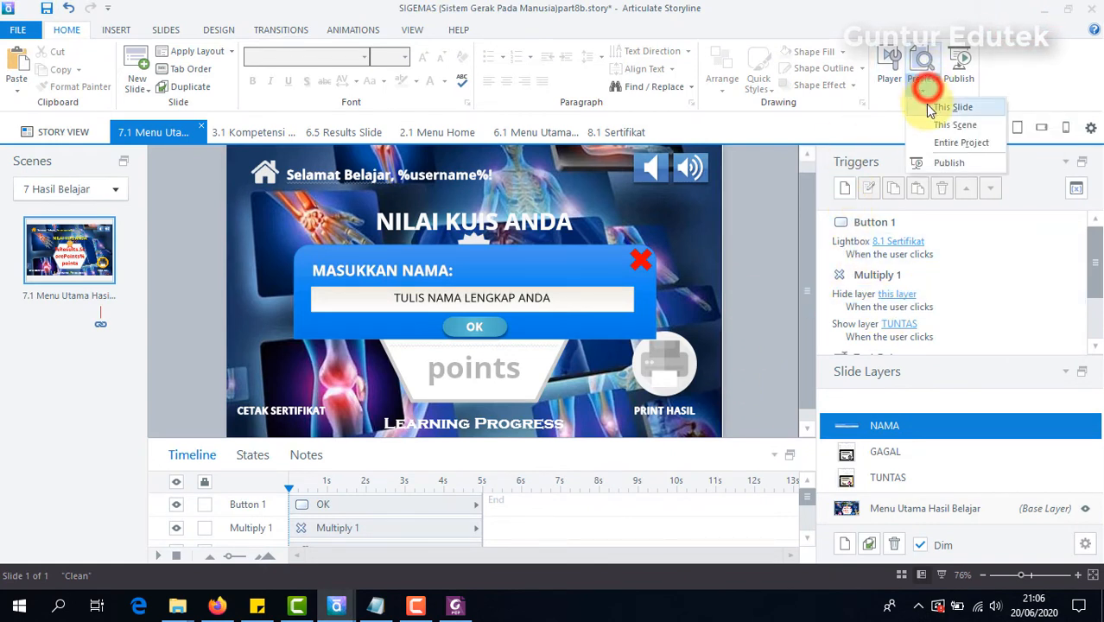
click(1030, 61)
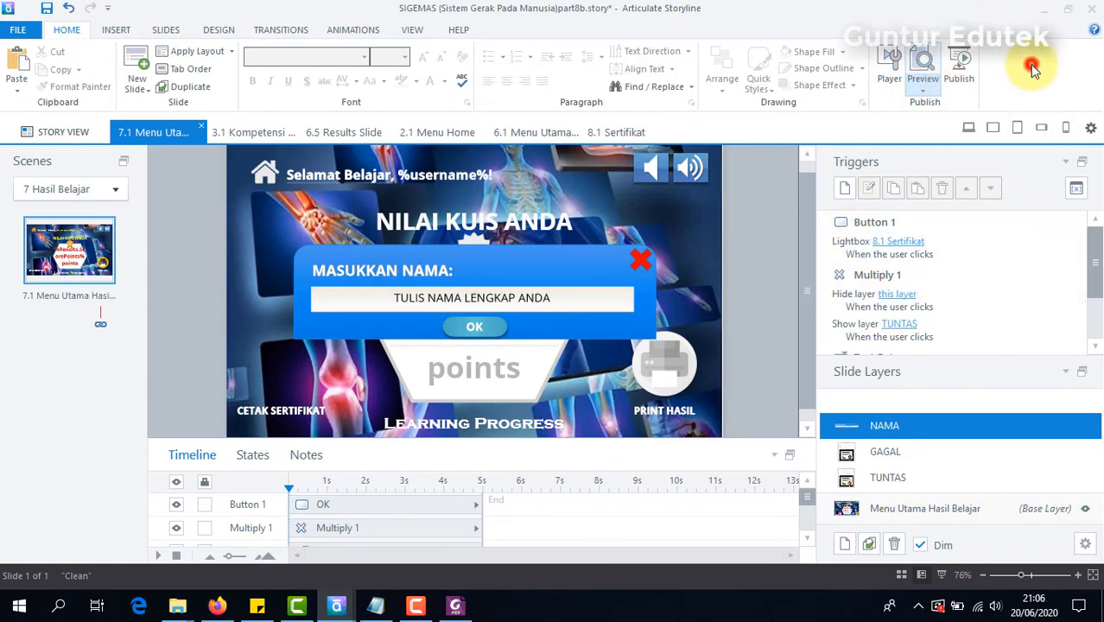
click(959, 69)
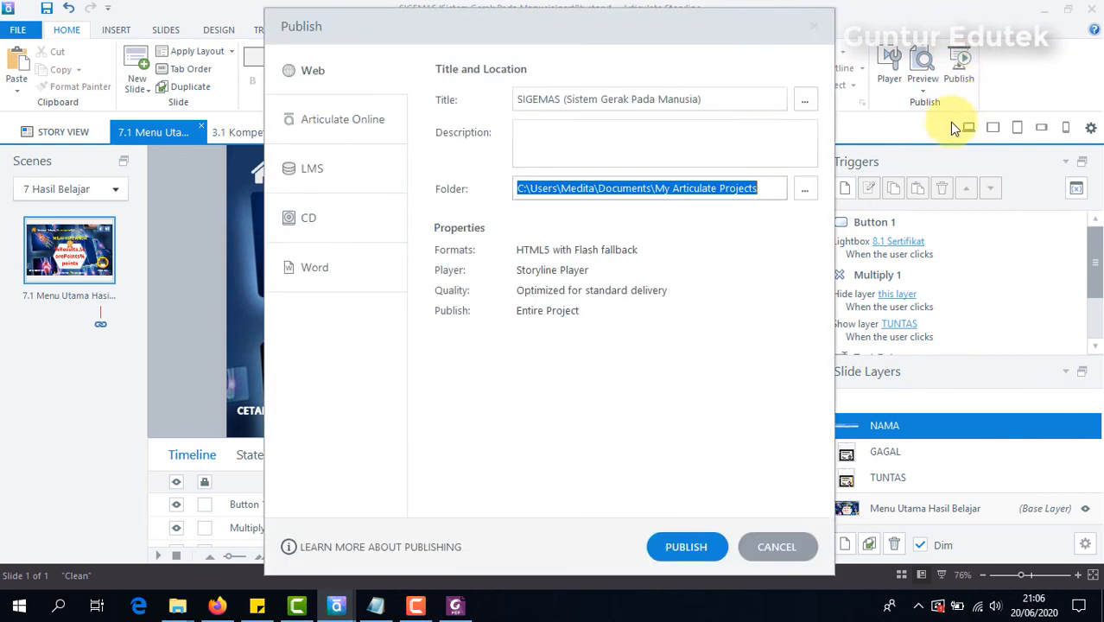
click(321, 83)
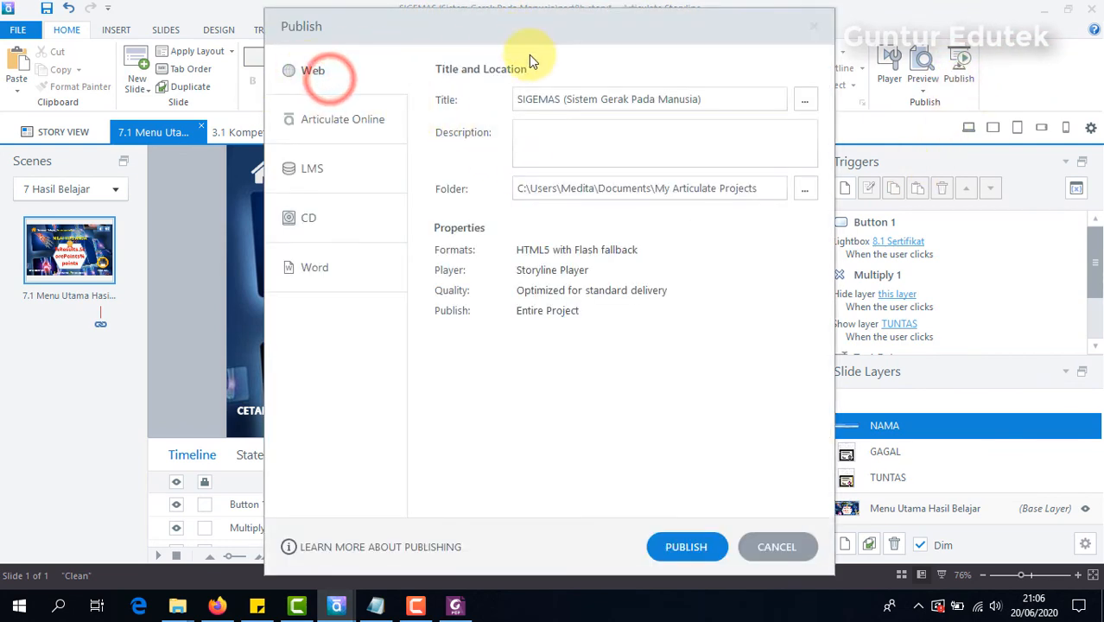
click(727, 98)
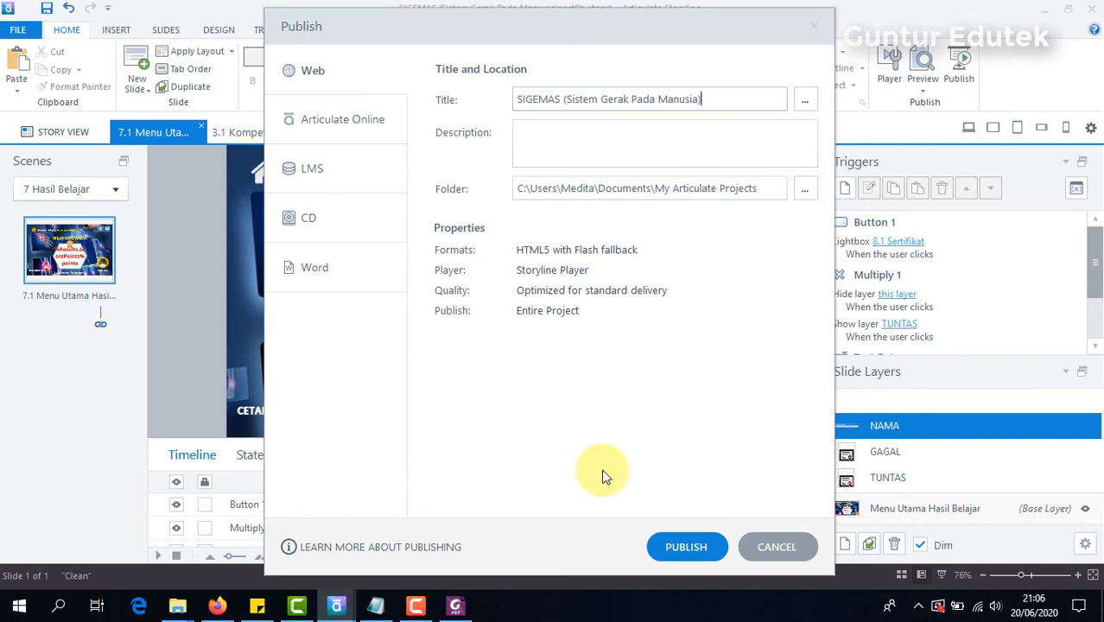
click(681, 546)
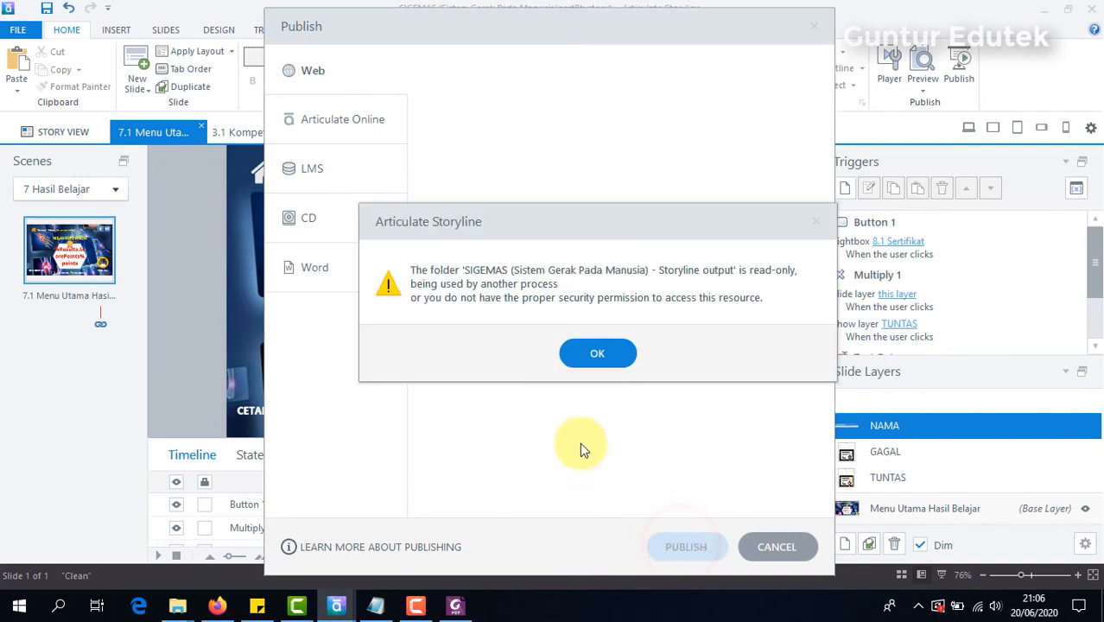
click(597, 350)
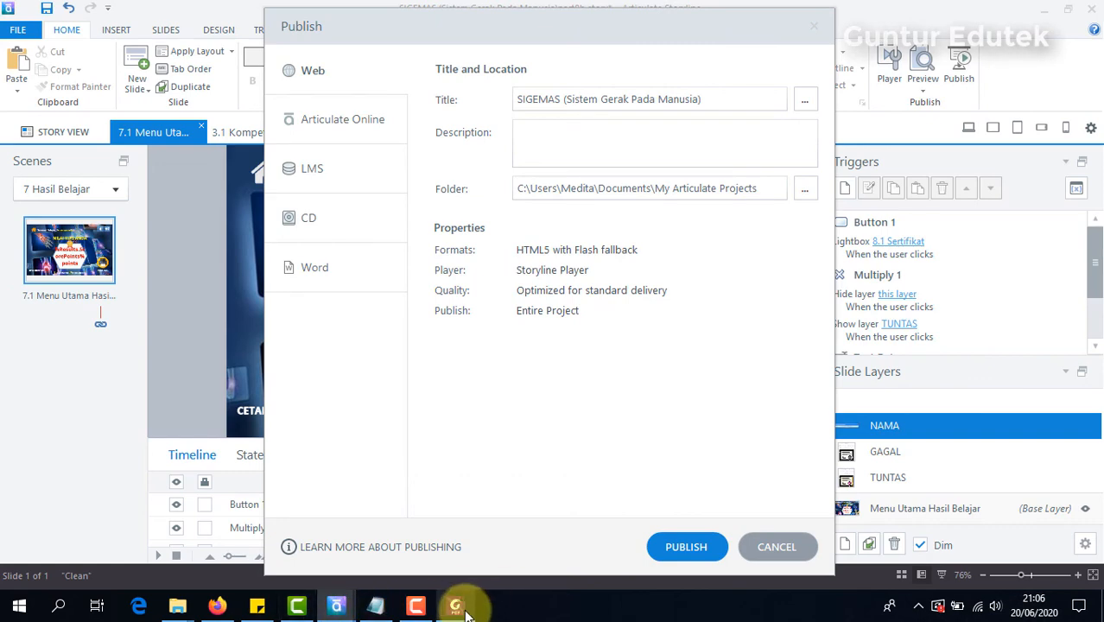
Step: Close the remaining Firefox window and publish the SIGEMAS project for Web again
key(alt+Tab)
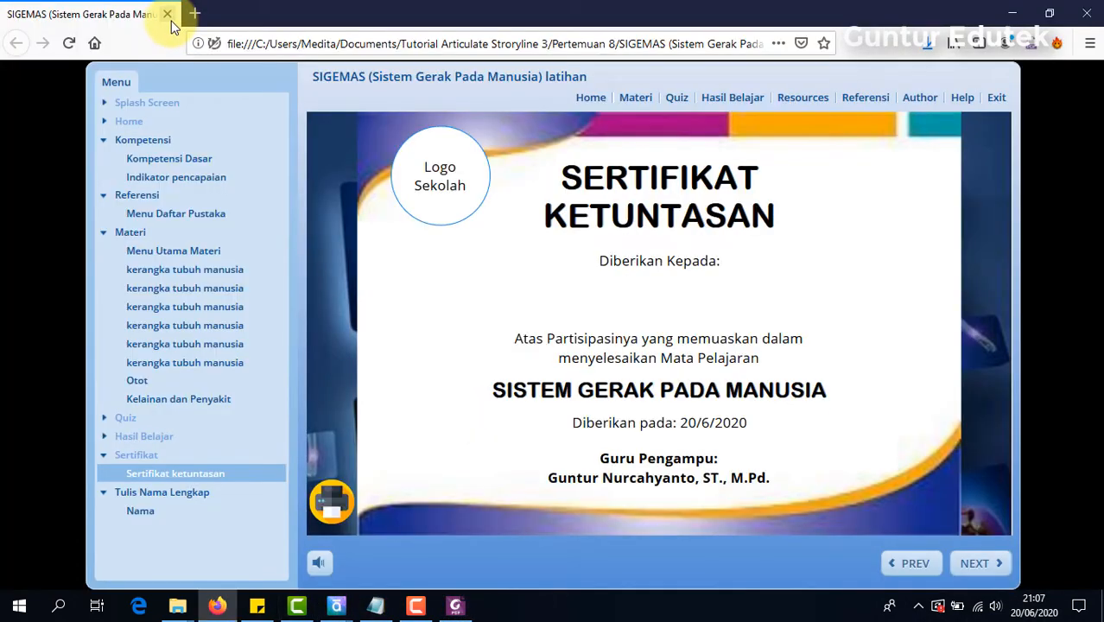
click(1087, 13)
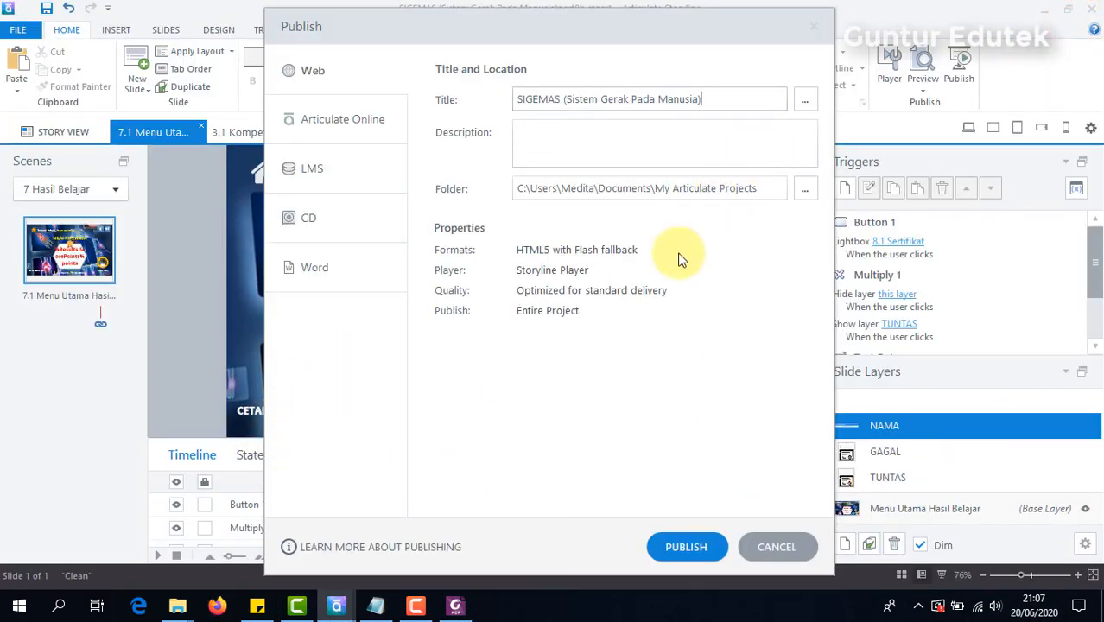
click(687, 547)
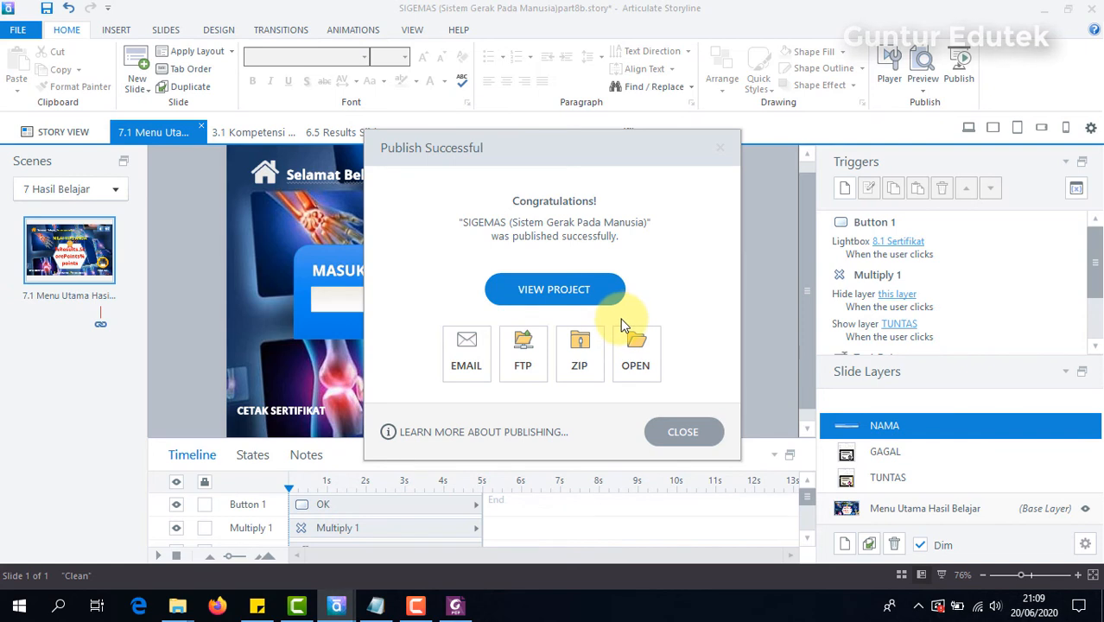
Step: Launch story_html5.html from the published output folder in Firefox and start the course
click(633, 346)
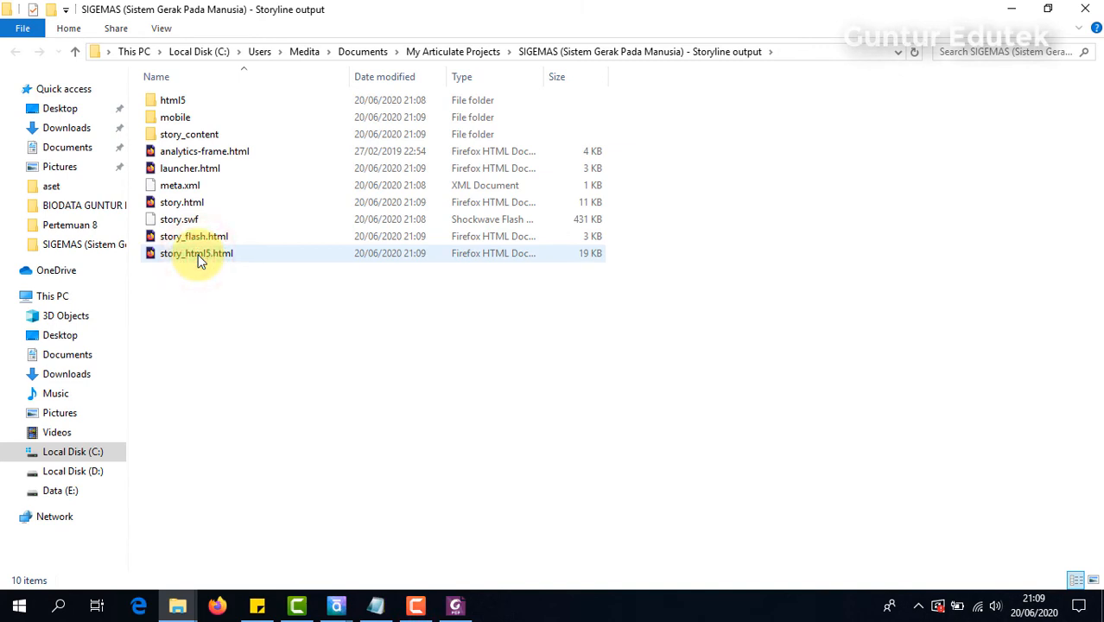
drag(216, 261, 246, 315)
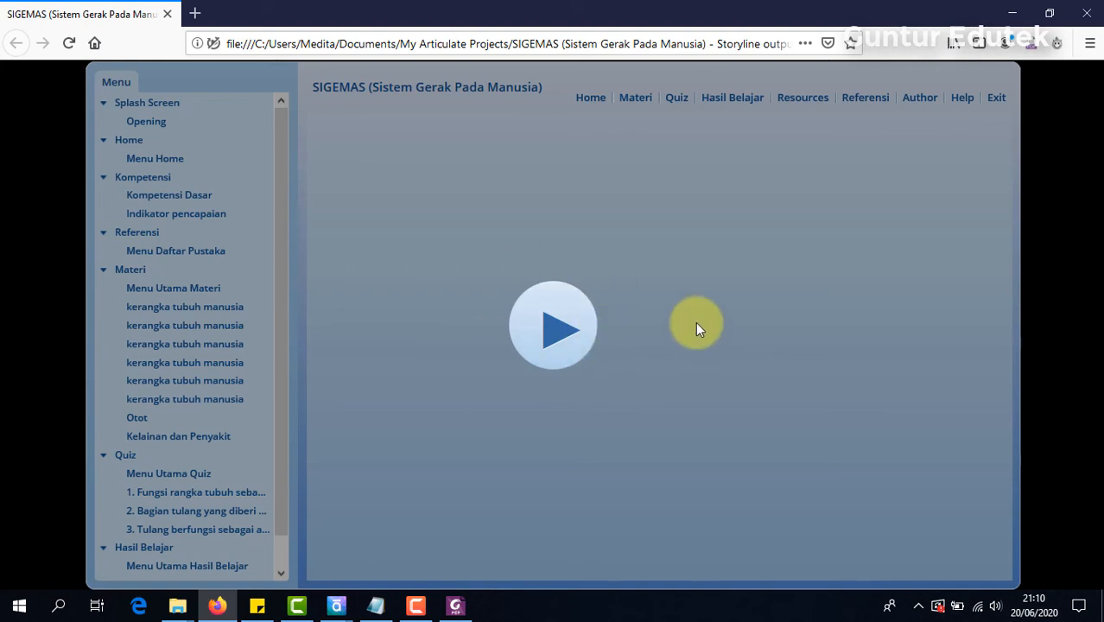
click(565, 330)
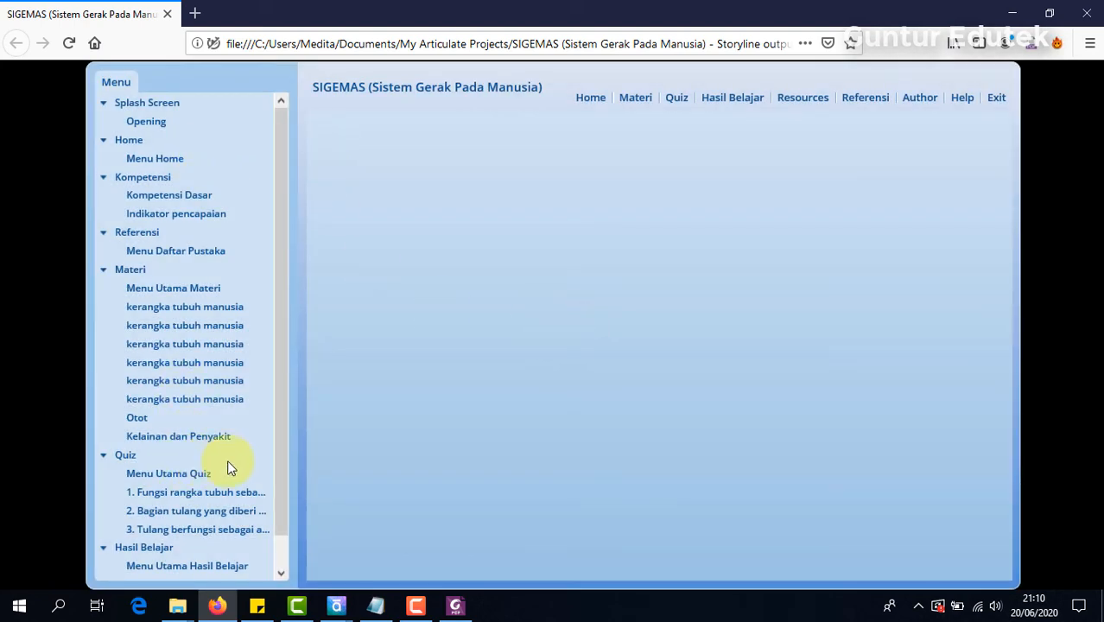
Step: Open Menu Utama Quiz in the course, start the quiz and submit "alat gerak aktif" as the answer to question 1
click(146, 473)
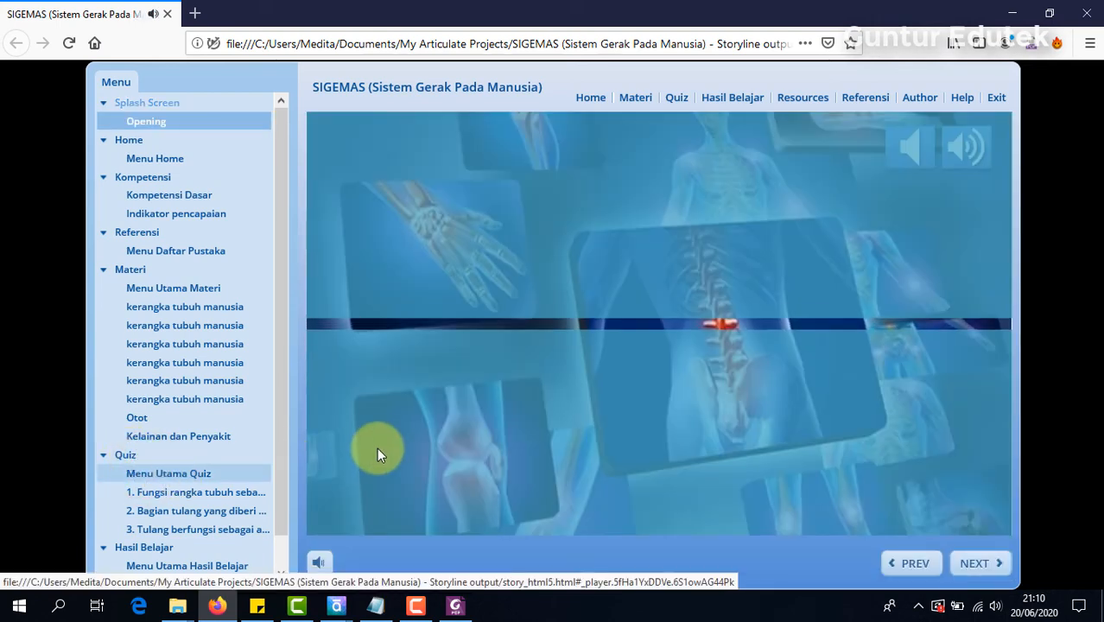
click(198, 476)
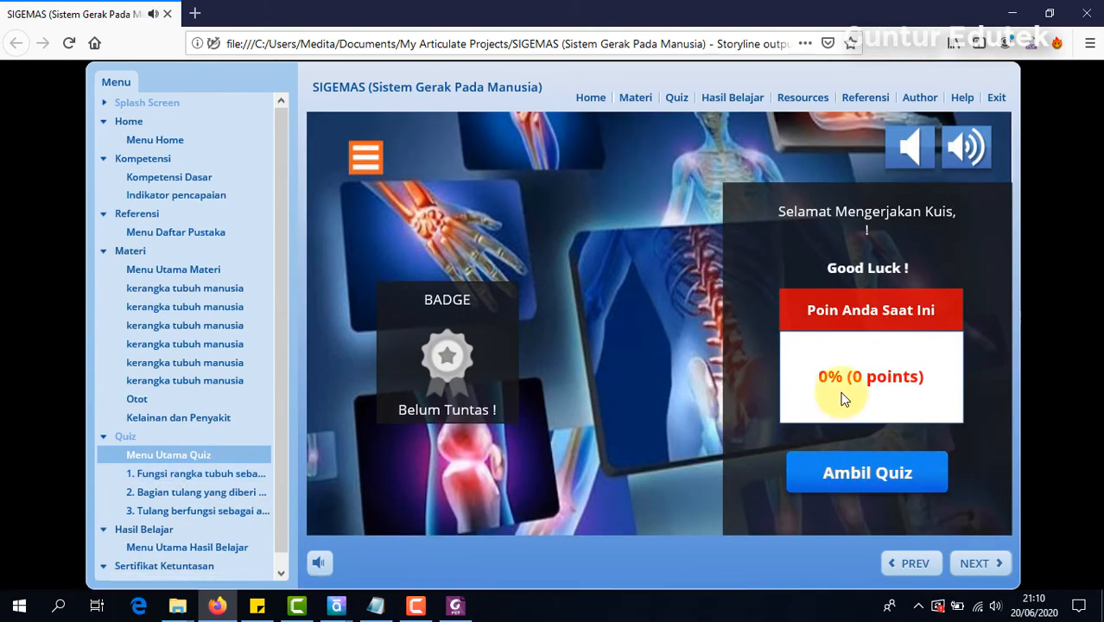
click(877, 477)
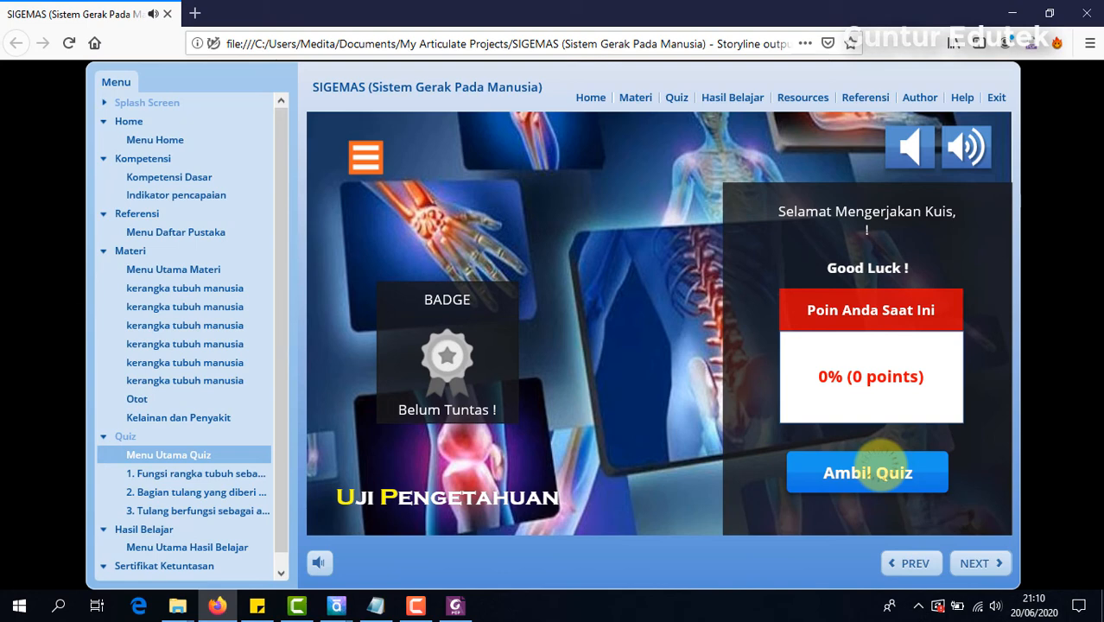
click(361, 494)
click(977, 560)
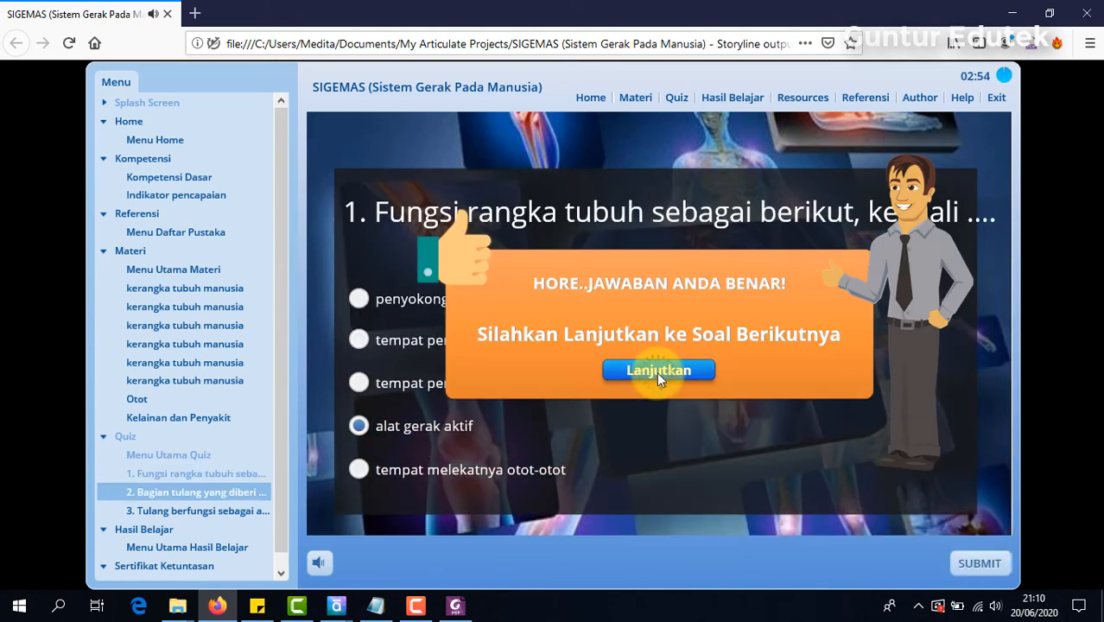
Step: Answer and submit quiz questions 2 and 3, continuing to the Hasil Quiz page
click(656, 372)
click(361, 344)
click(979, 562)
click(674, 371)
click(363, 364)
click(990, 567)
click(694, 372)
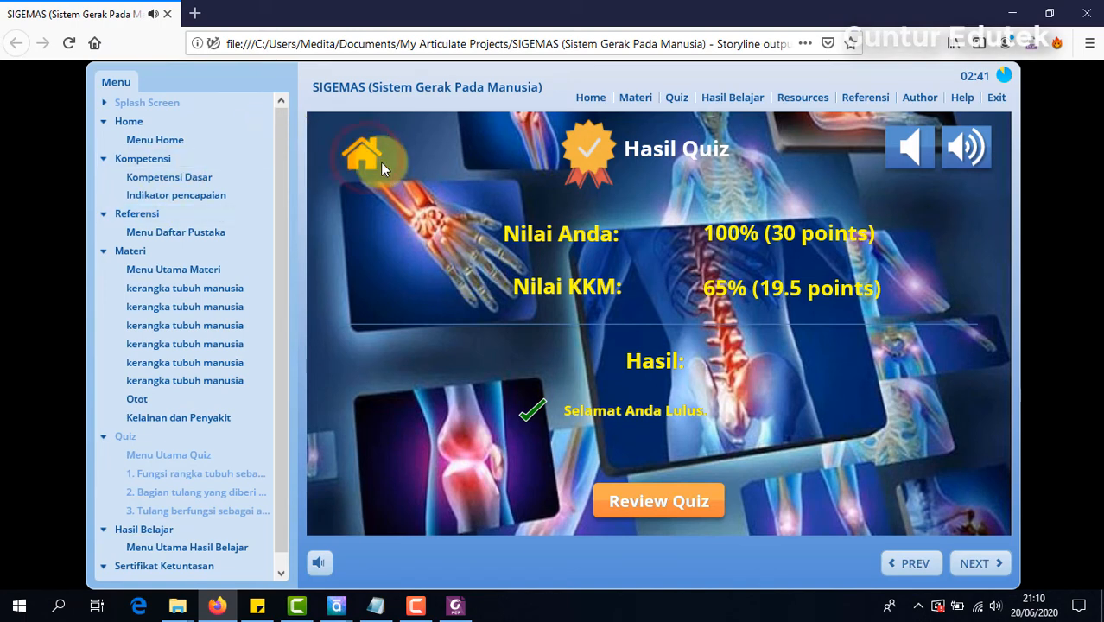
Step: Return to the course home, open Menu Utama Hasil Belajar and print the quiz results under the student's full name
click(389, 164)
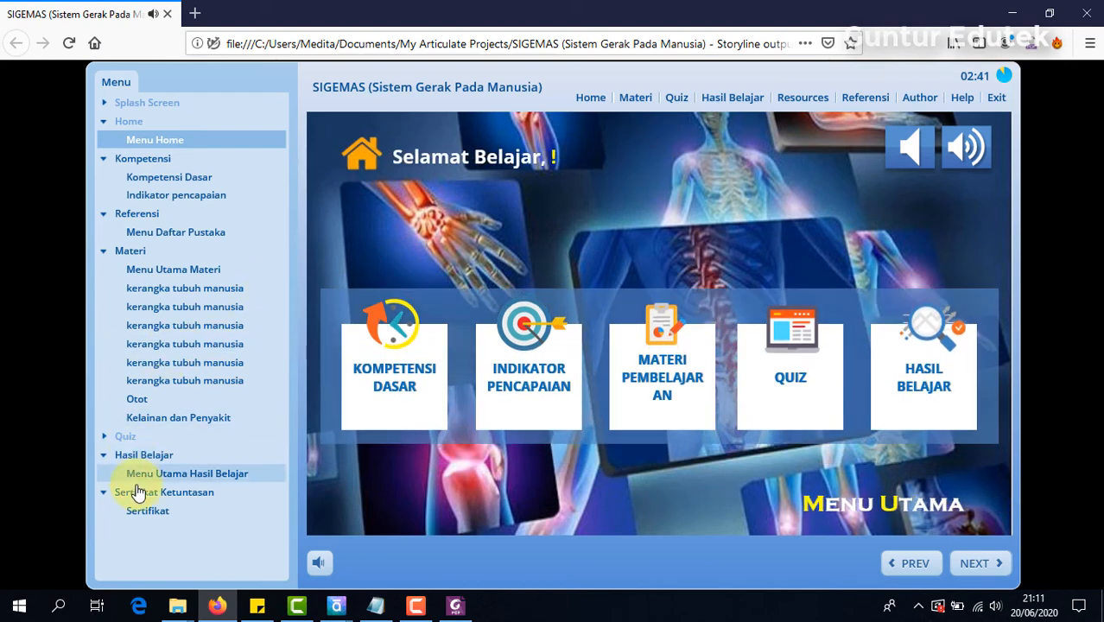
click(179, 475)
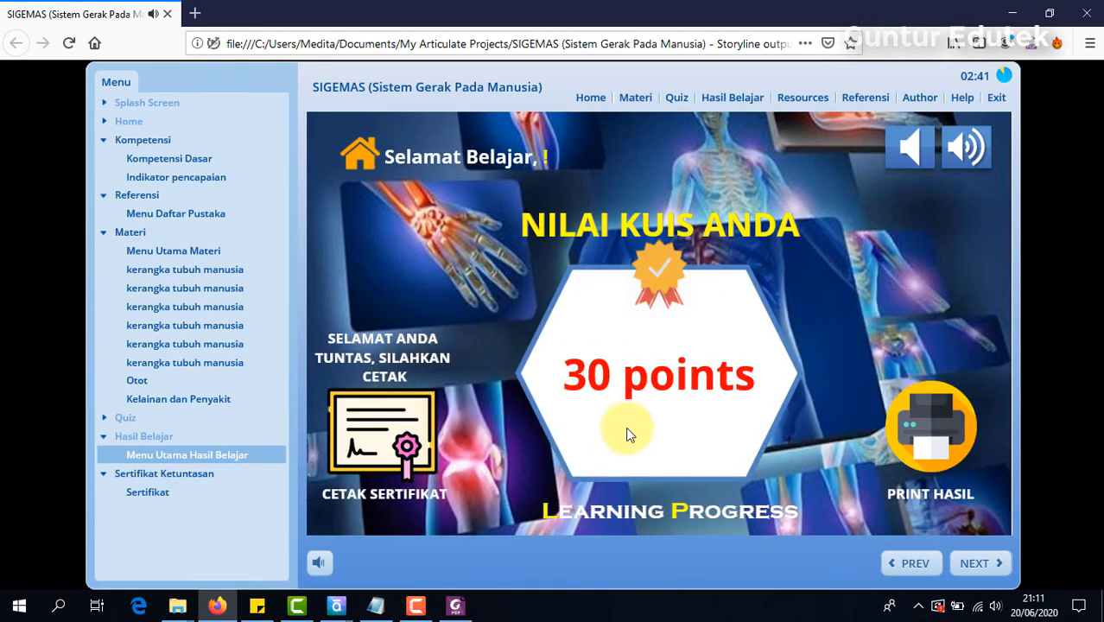
click(931, 421)
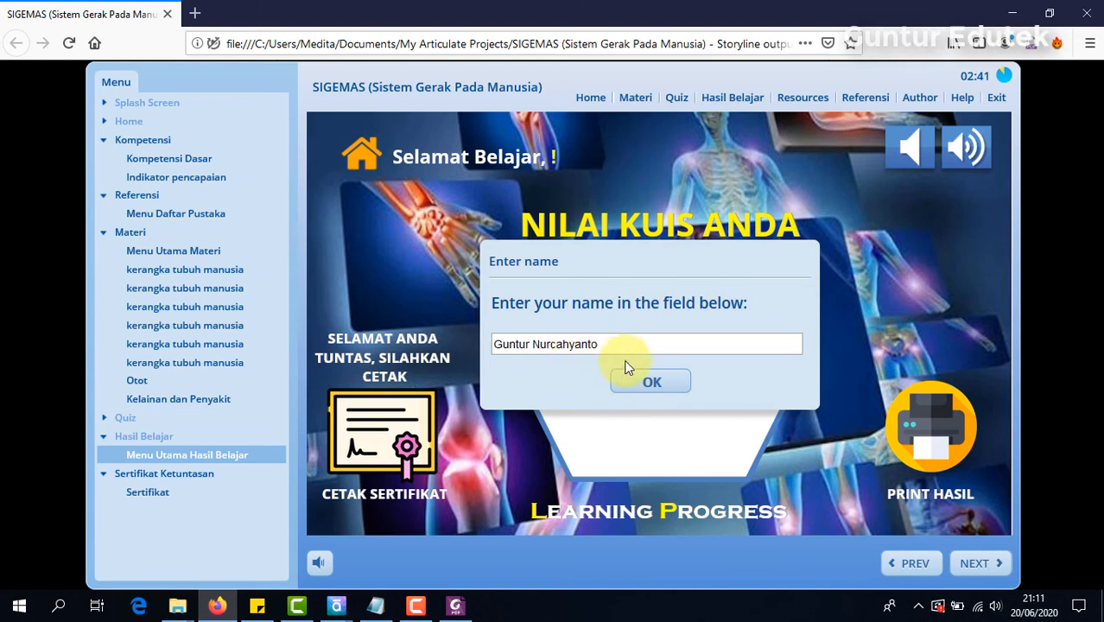
click(649, 382)
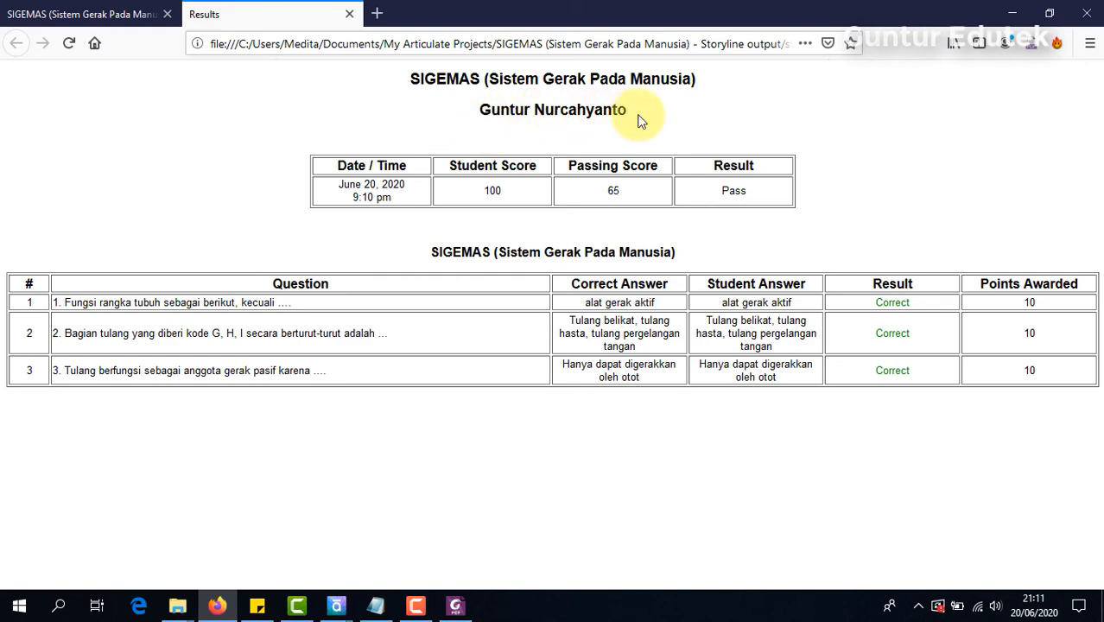
Step: Back in the course, request the certificate with Cetak Sertifikat and submit the student's full name in the Masukkan Nama layer
click(91, 14)
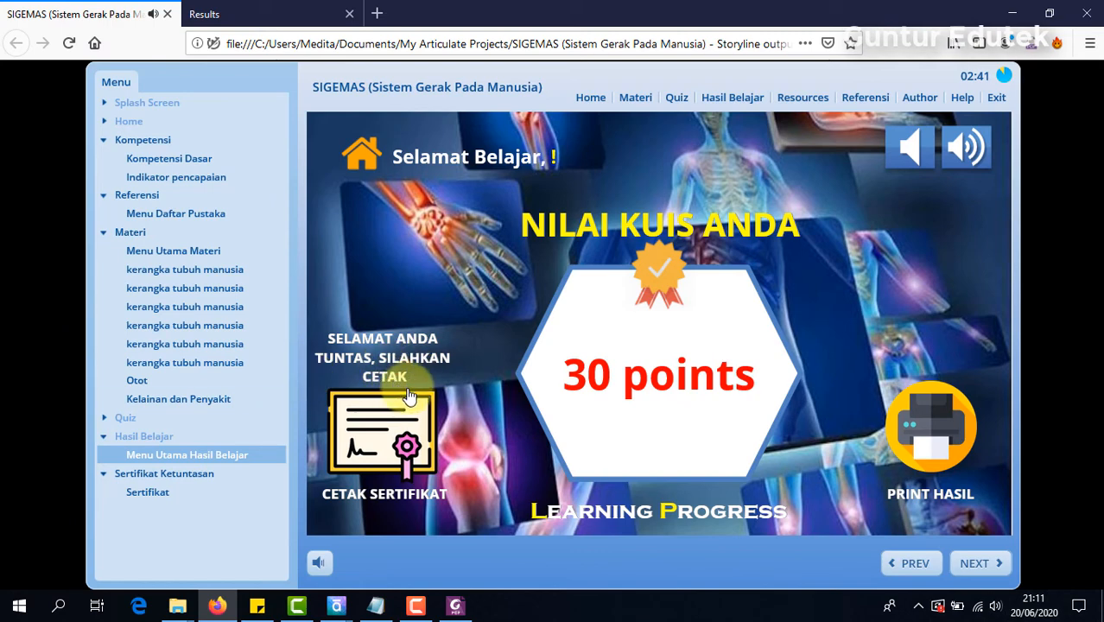
click(380, 422)
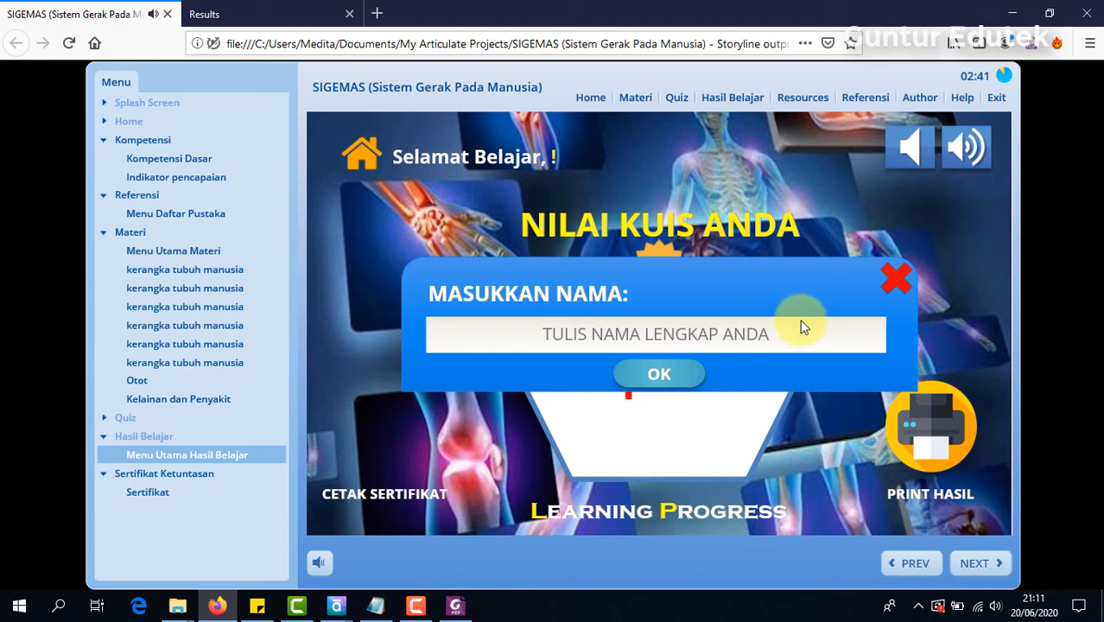
click(665, 334)
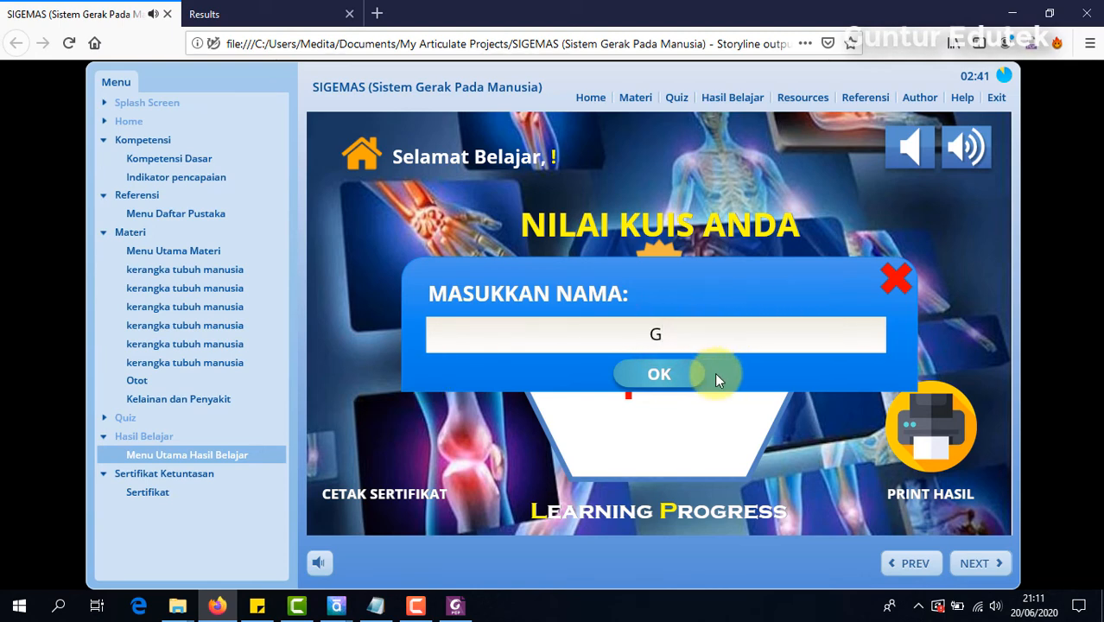
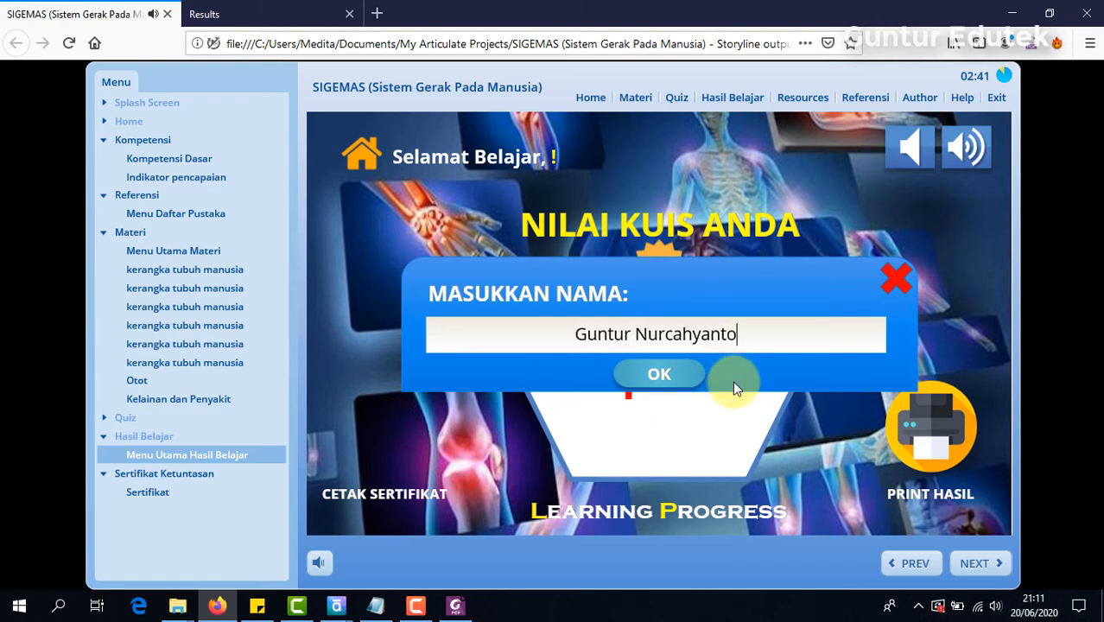
click(660, 374)
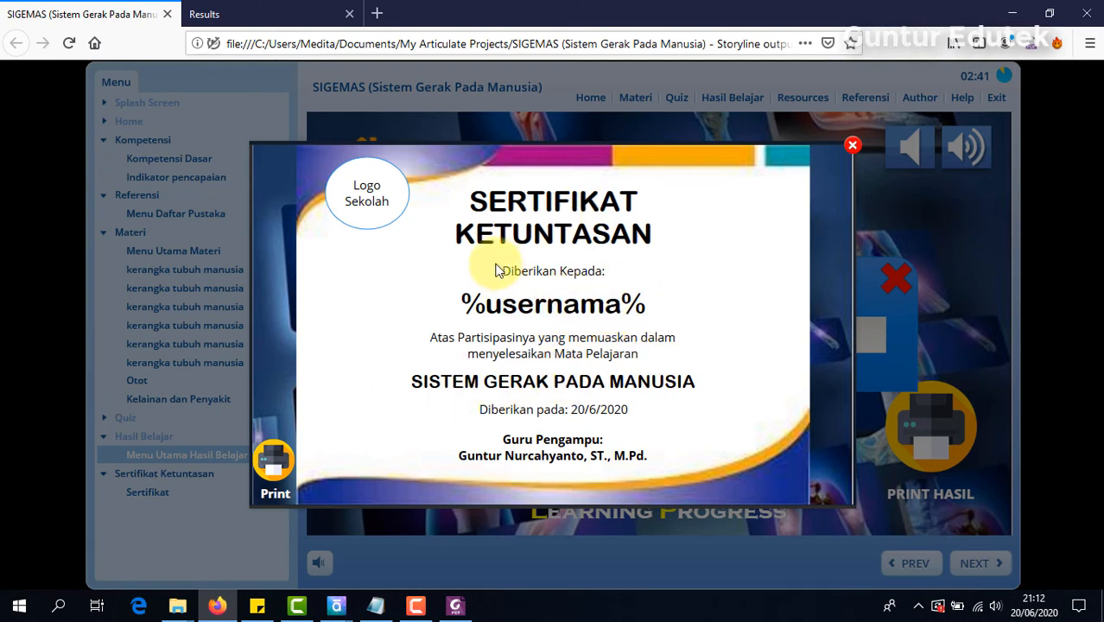
Step: Print the certificate with Microsoft Print to PDF and save it on the Desktop as "Sertifikat Ketuntasan coba.pdf"
click(280, 471)
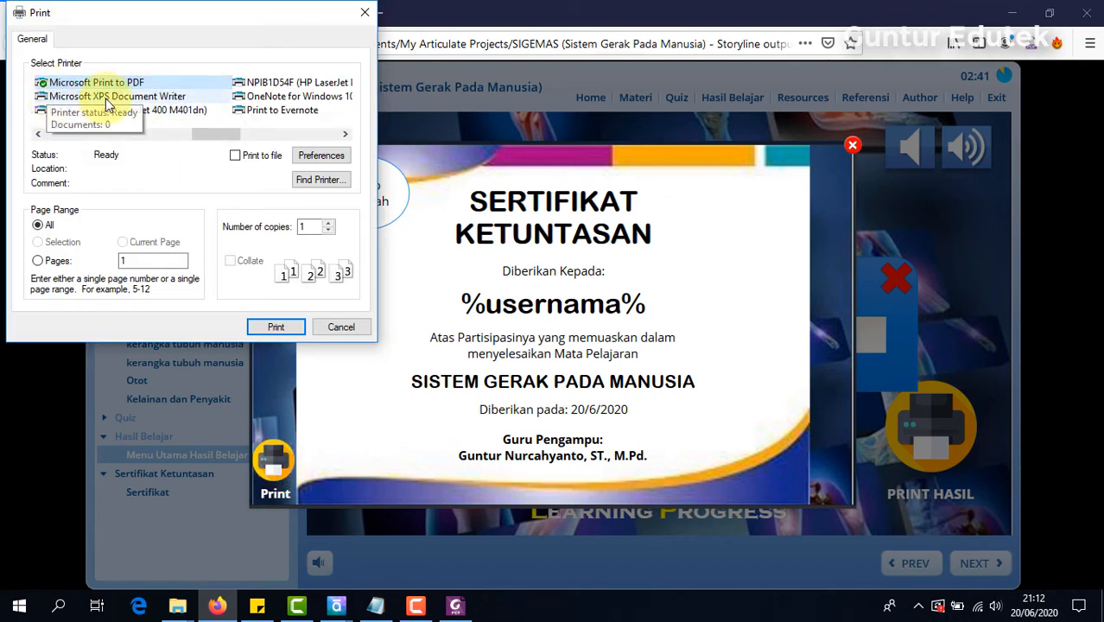
click(291, 334)
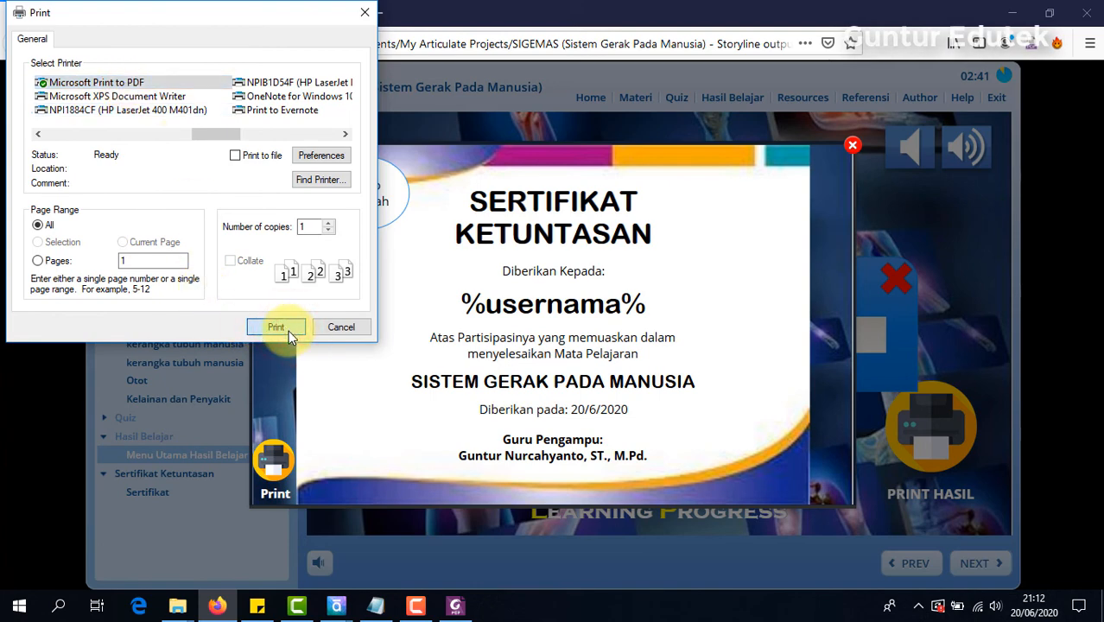
click(288, 334)
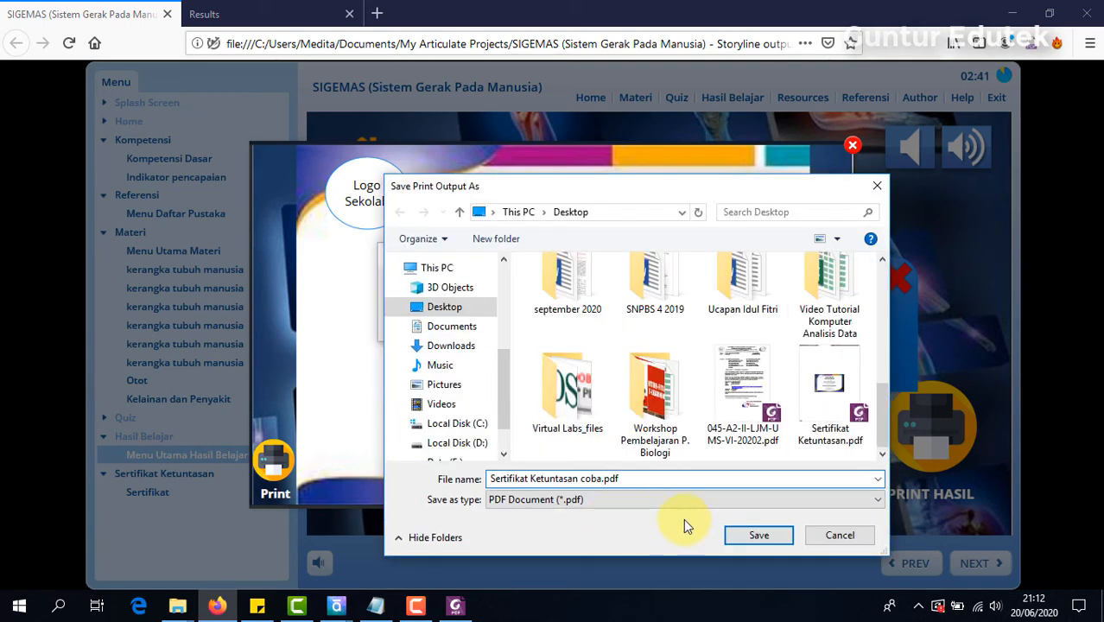
click(750, 536)
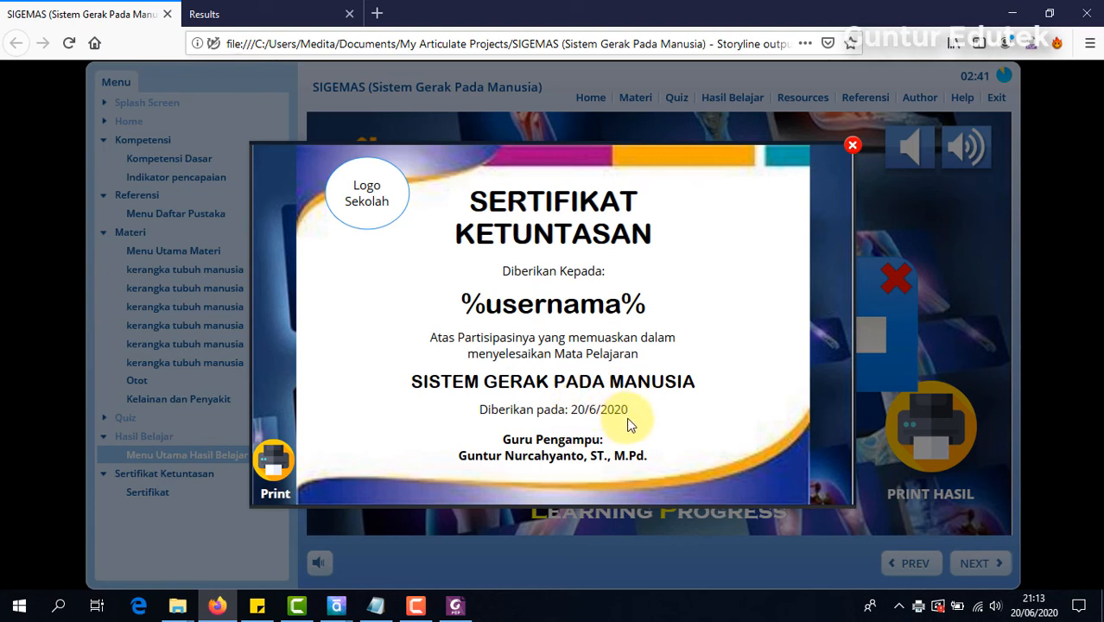
Step: Open "Sertifikat Ketuntasan coba.pdf" from the Desktop folder in Foxit PhantomPDF and examine the name on the printed certificate
click(465, 610)
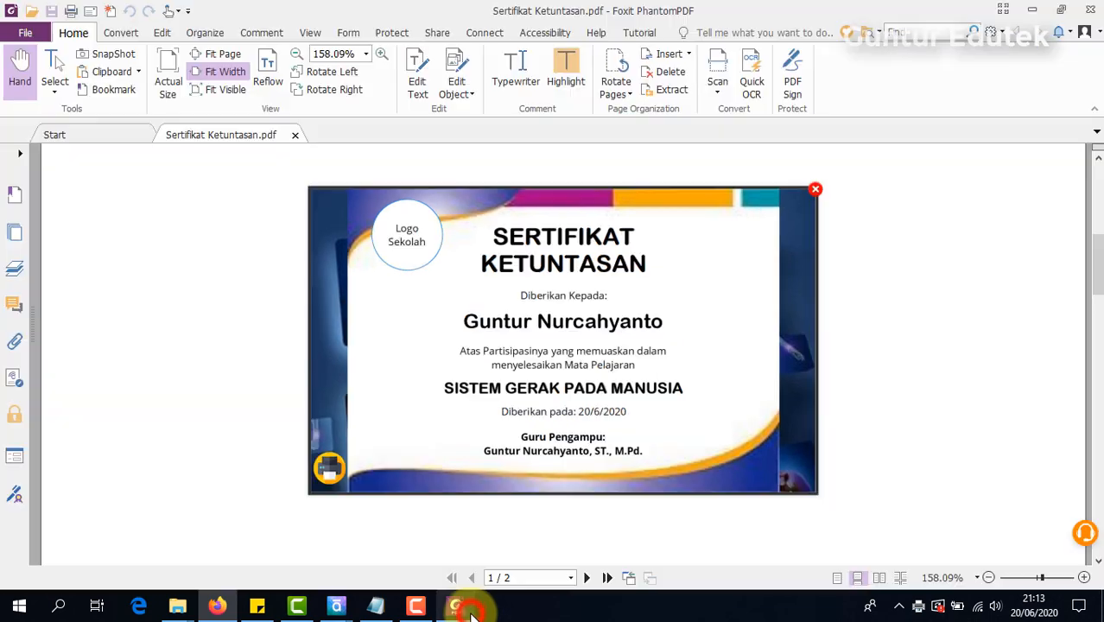
click(467, 610)
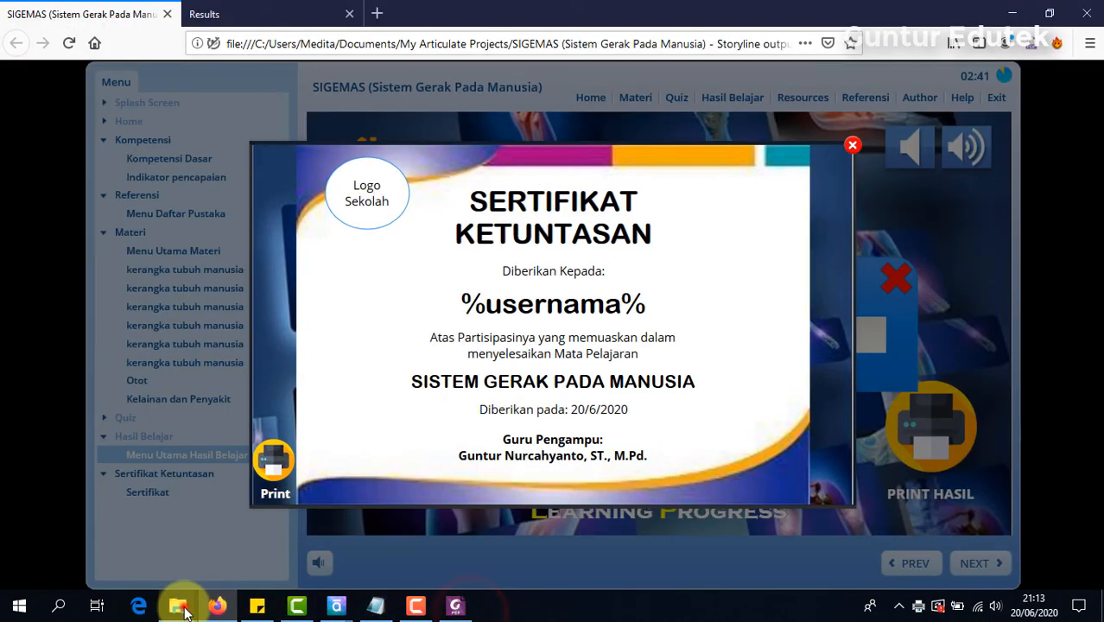
mouse_move(178, 604)
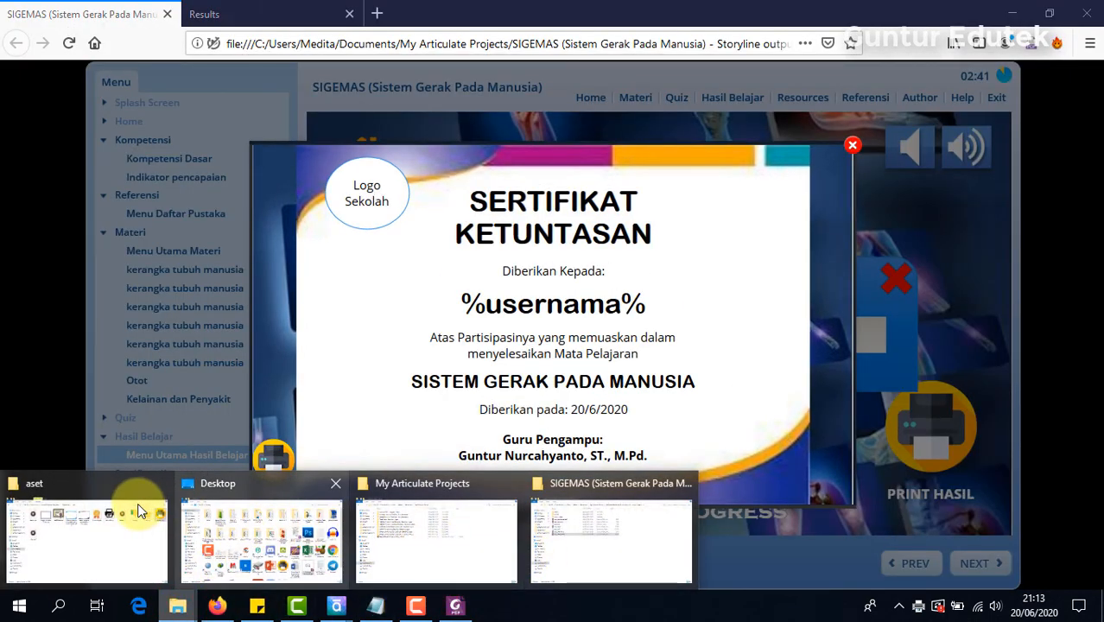
click(227, 532)
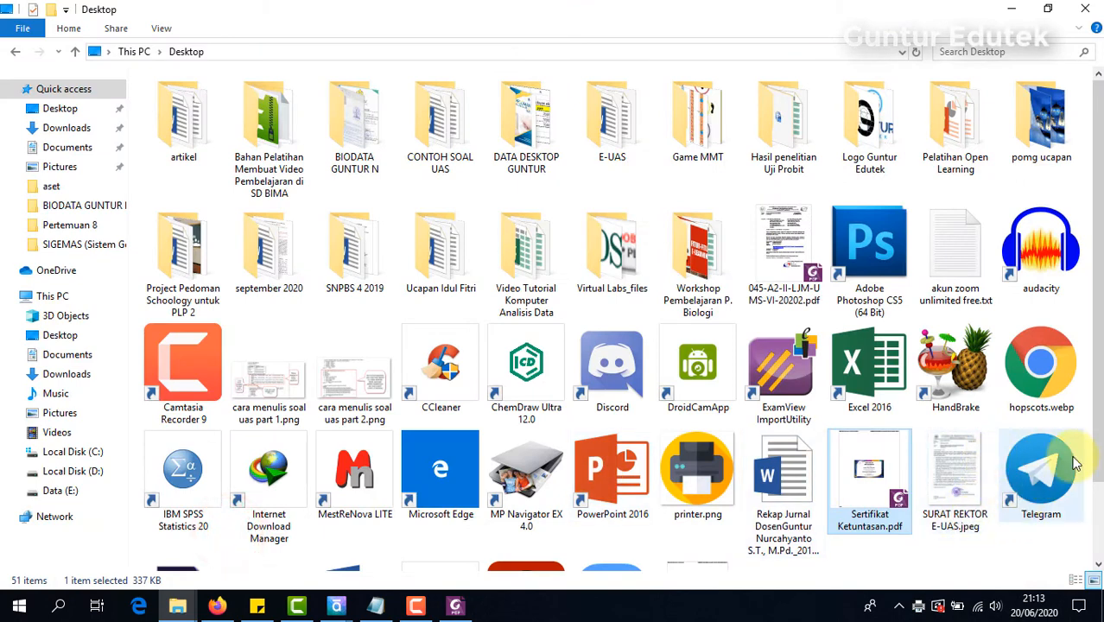
drag(1097, 380, 1092, 510)
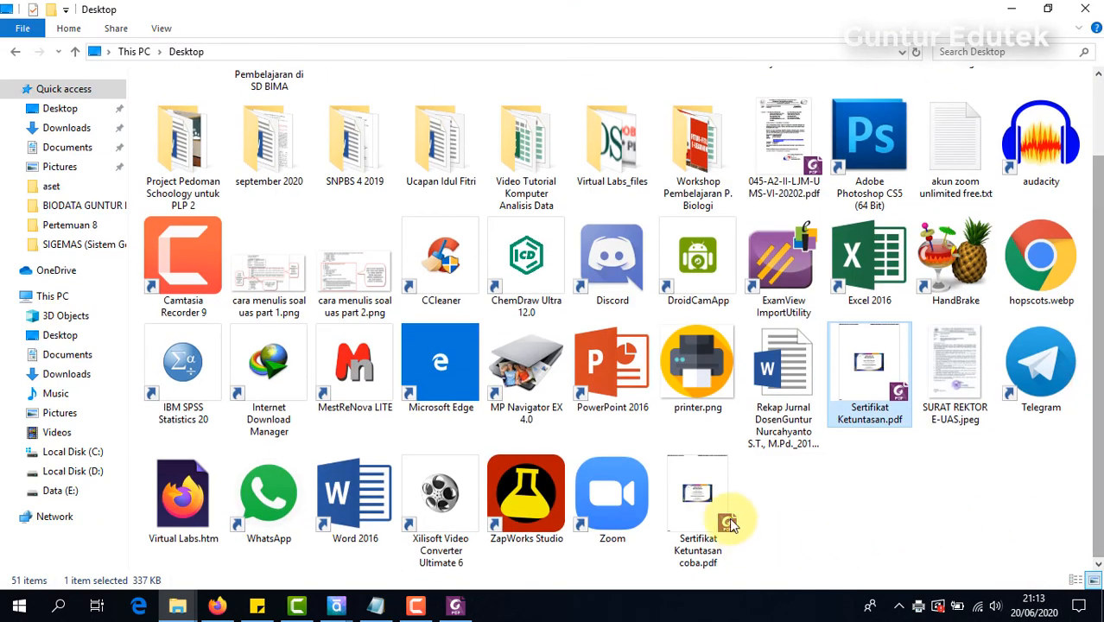
click(692, 499)
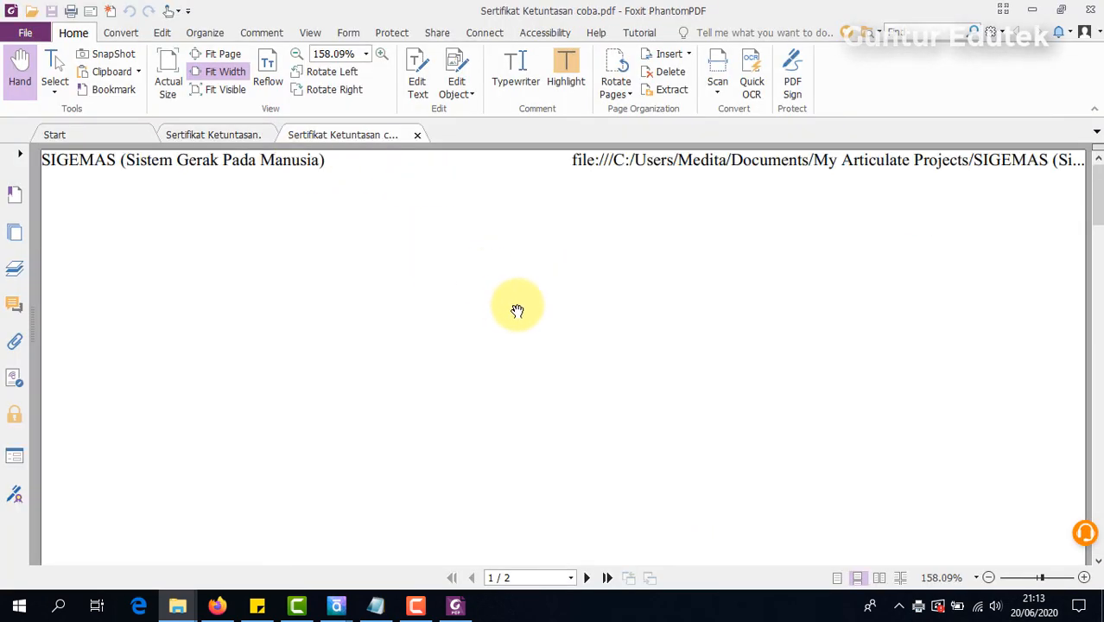
scroll(677, 283, down, 5)
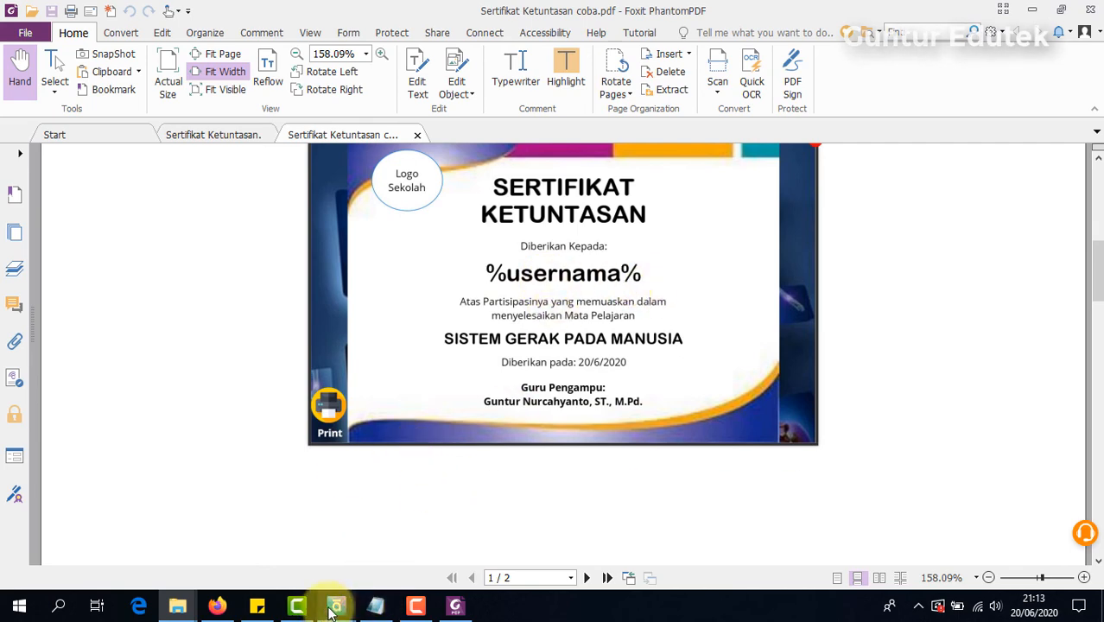
Step: In Articulate Storyline, dismiss the publish confirmation and change the name reference on slide 8.1 Sertifikat to %username%
mouse_move(336, 605)
click(388, 501)
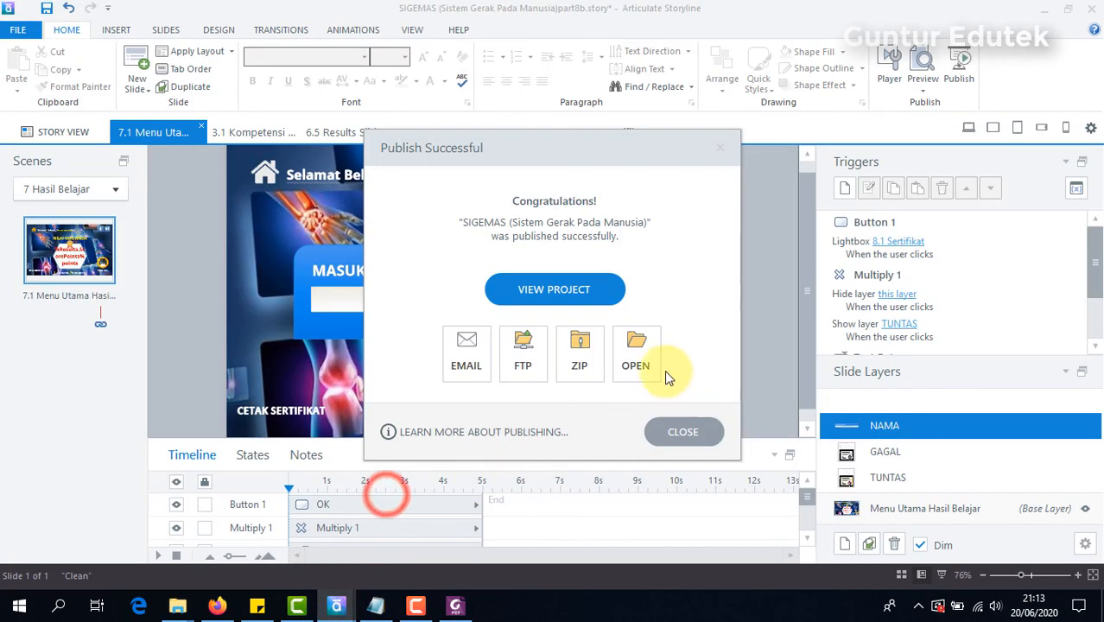
click(691, 430)
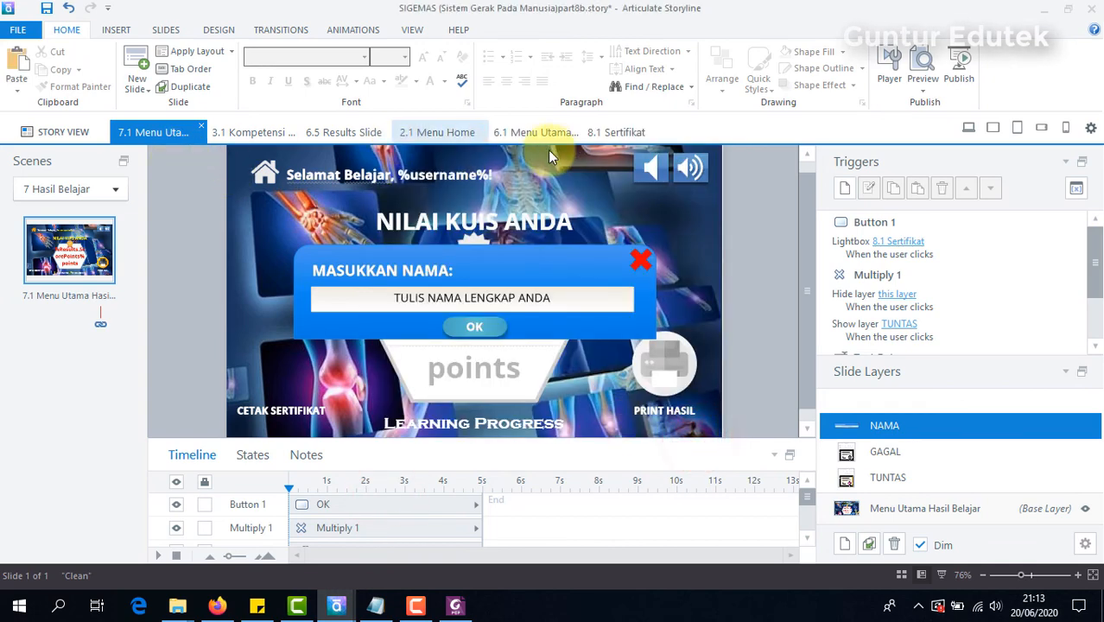
click(618, 132)
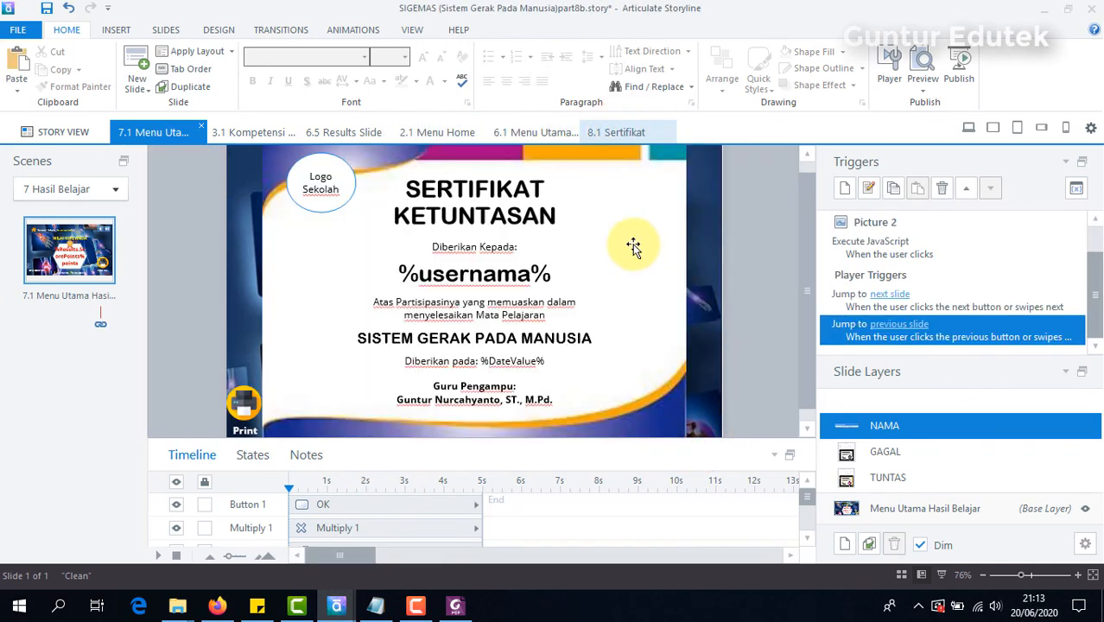
click(528, 273)
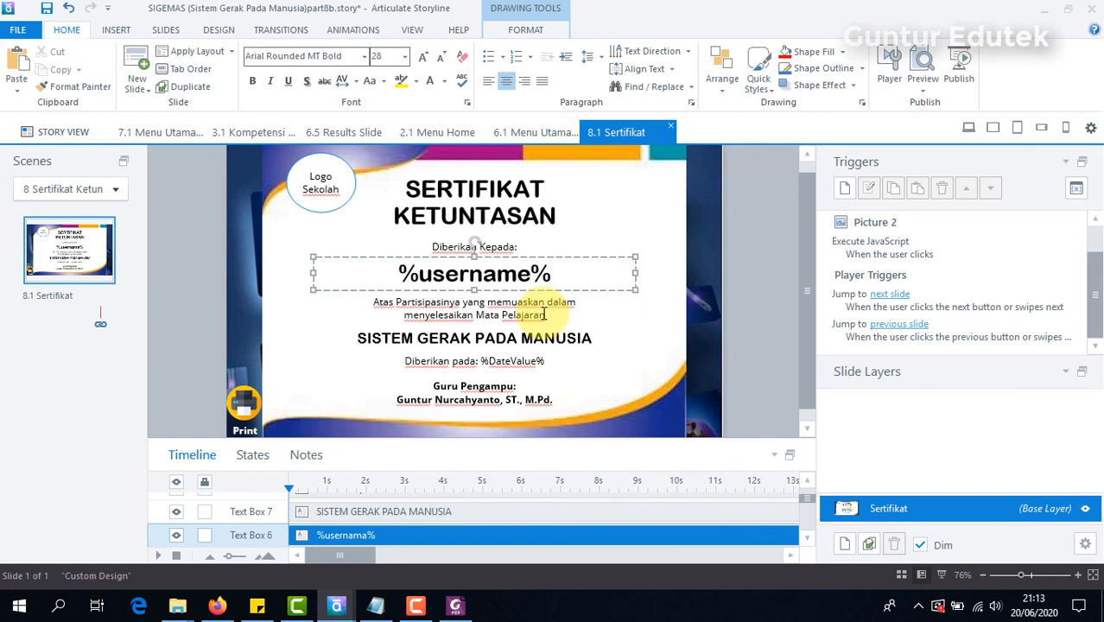
click(744, 201)
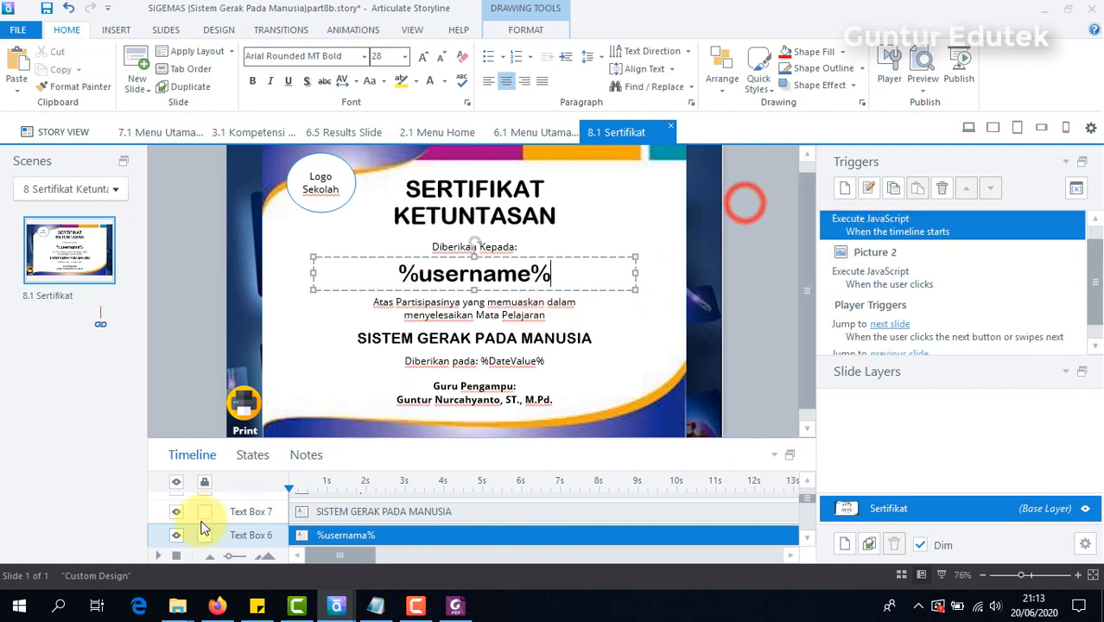
Step: Switch to the course in Firefox and close the certificate lightbox and the Masukkan Nama layer
click(212, 607)
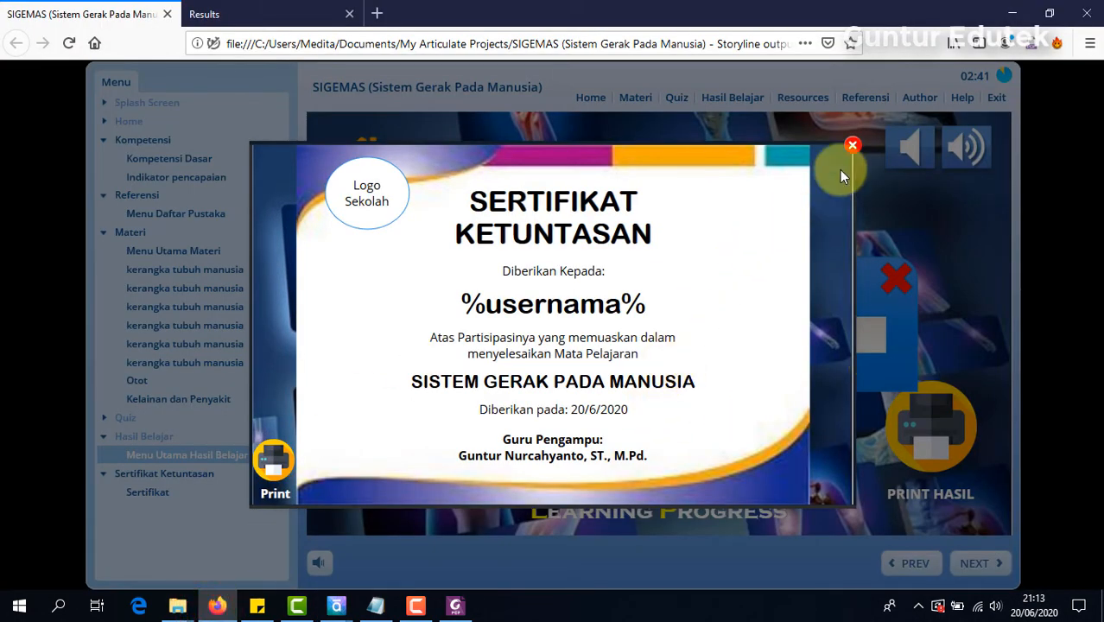
click(853, 150)
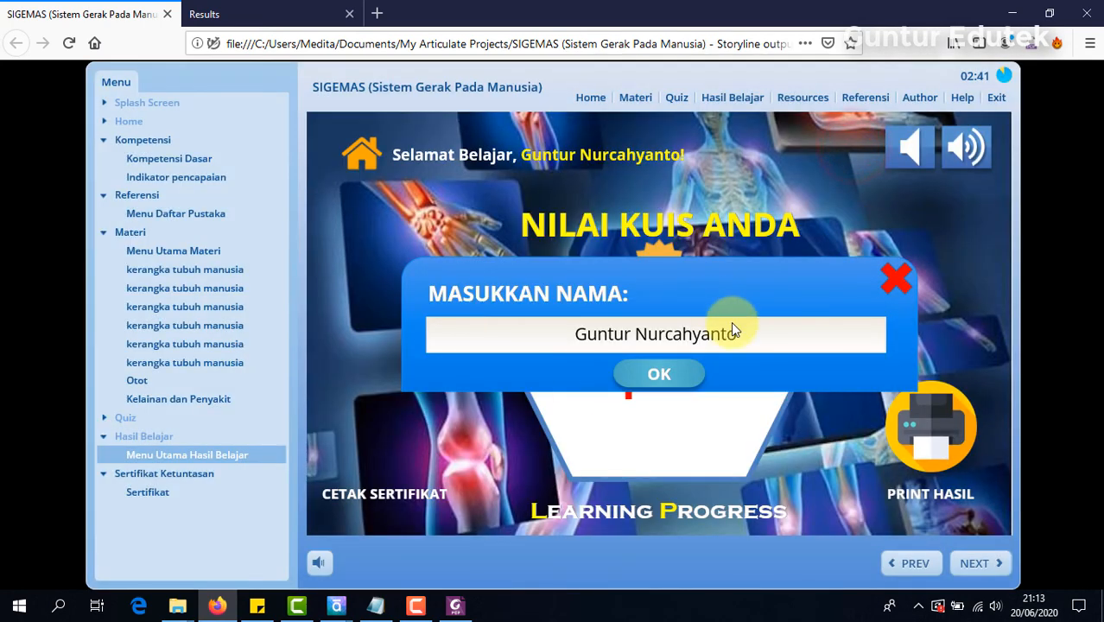
click(903, 285)
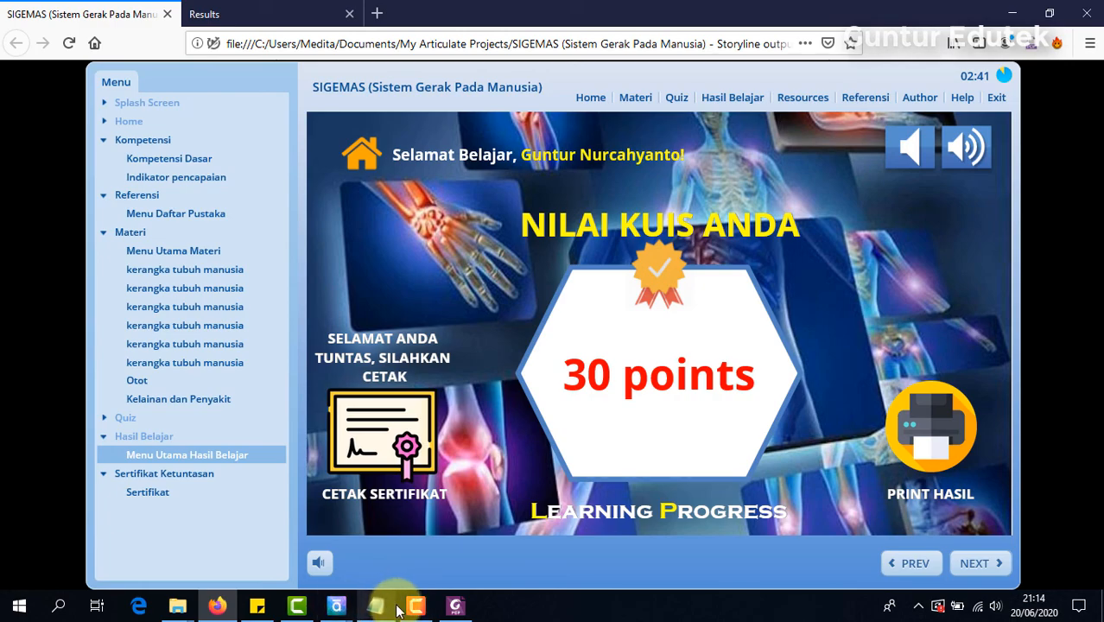
Step: Switch back to Articulate Storyline and publish the SIGEMAS project for Web again with the corrected certificate
click(341, 607)
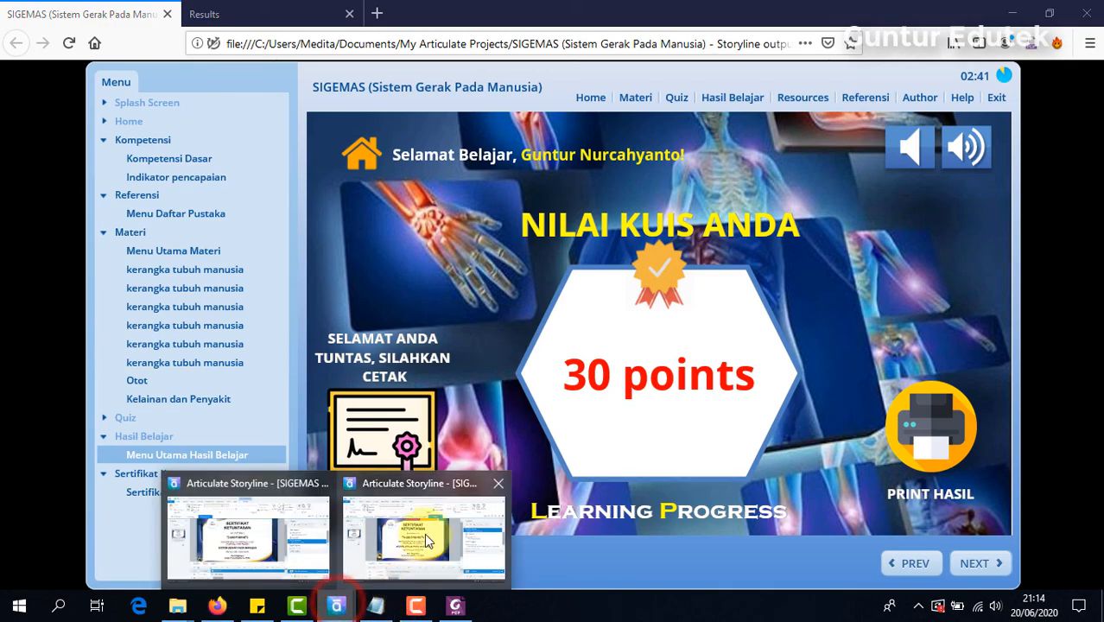
click(432, 536)
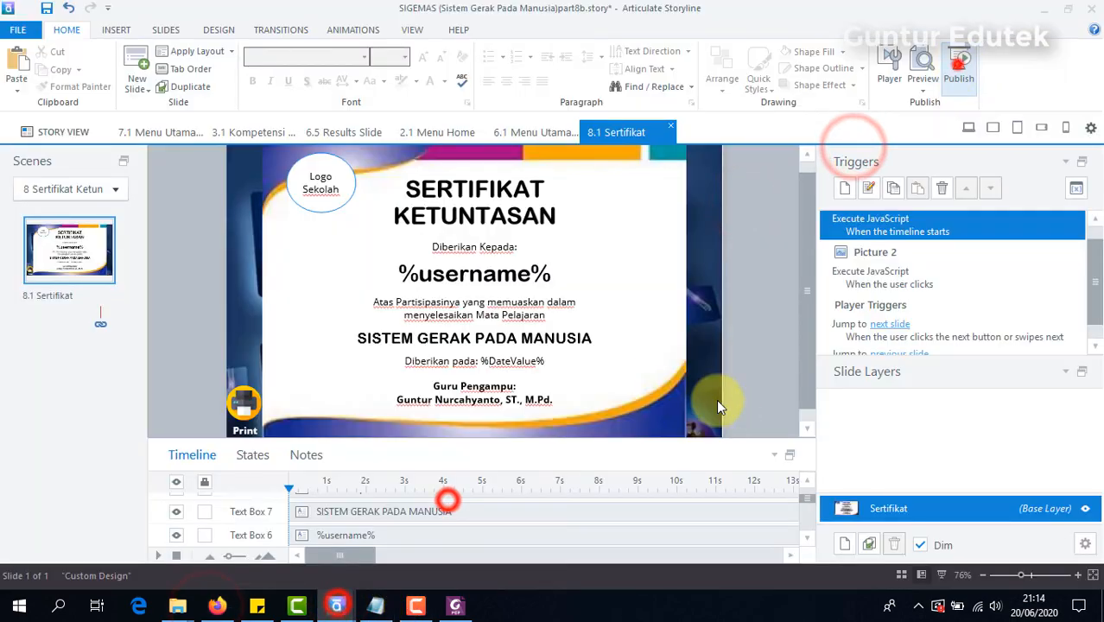
click(959, 64)
click(690, 543)
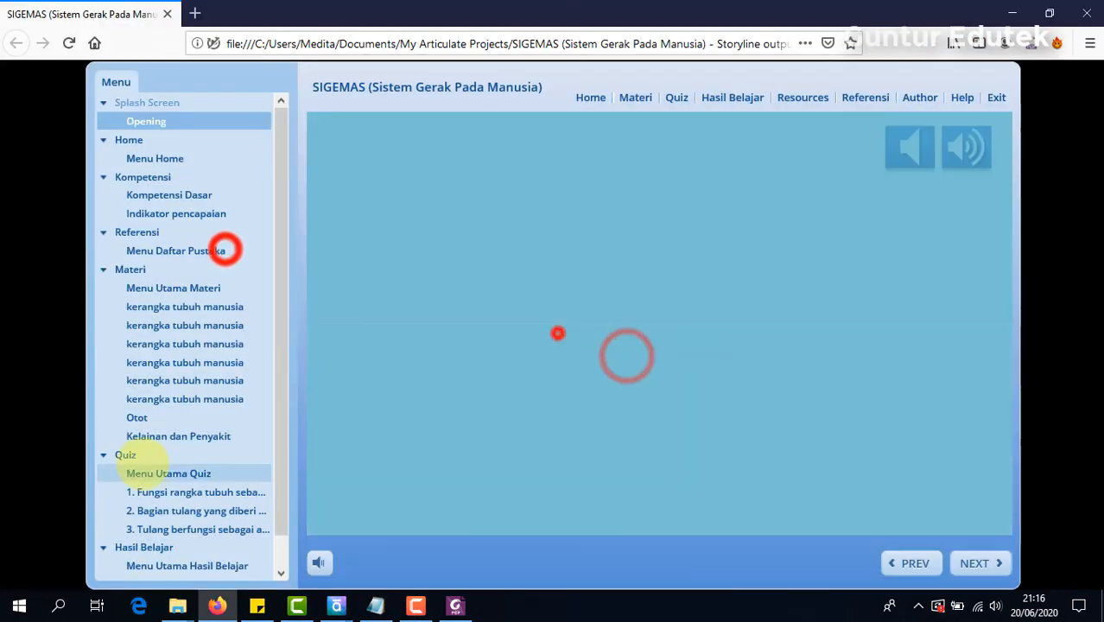
Step: Complete the quiz in the republished course and open Menu Utama Hasil Belajar
click(467, 484)
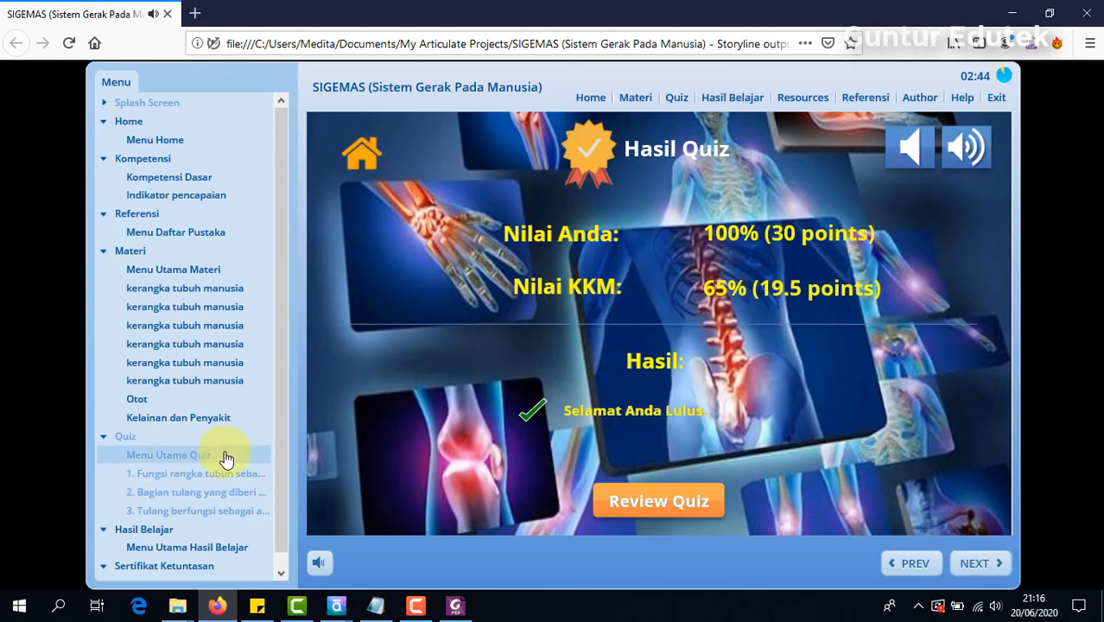
drag(279, 344, 279, 446)
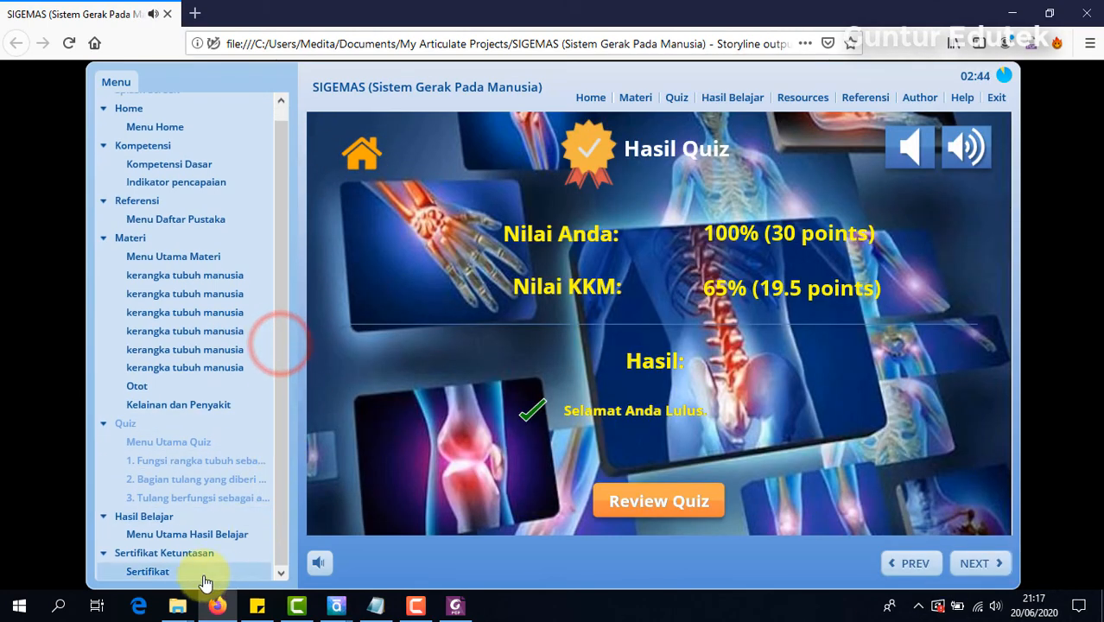
click(175, 535)
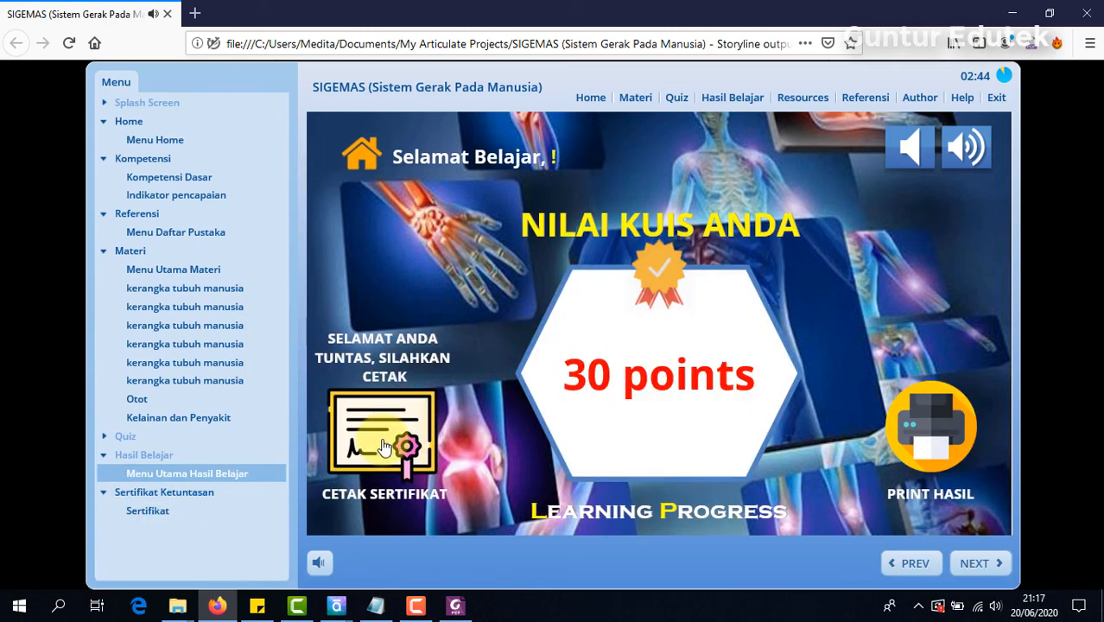
Step: Request the certificate from the course's Hasil Belajar slide, enter the participant's full name and confirm it
click(381, 439)
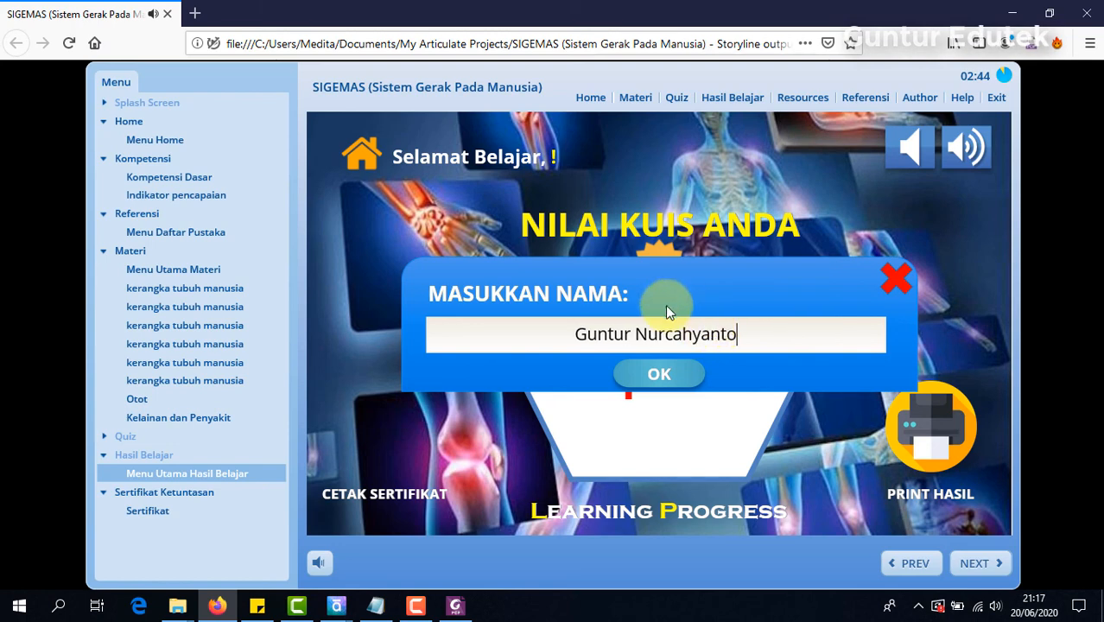
click(672, 374)
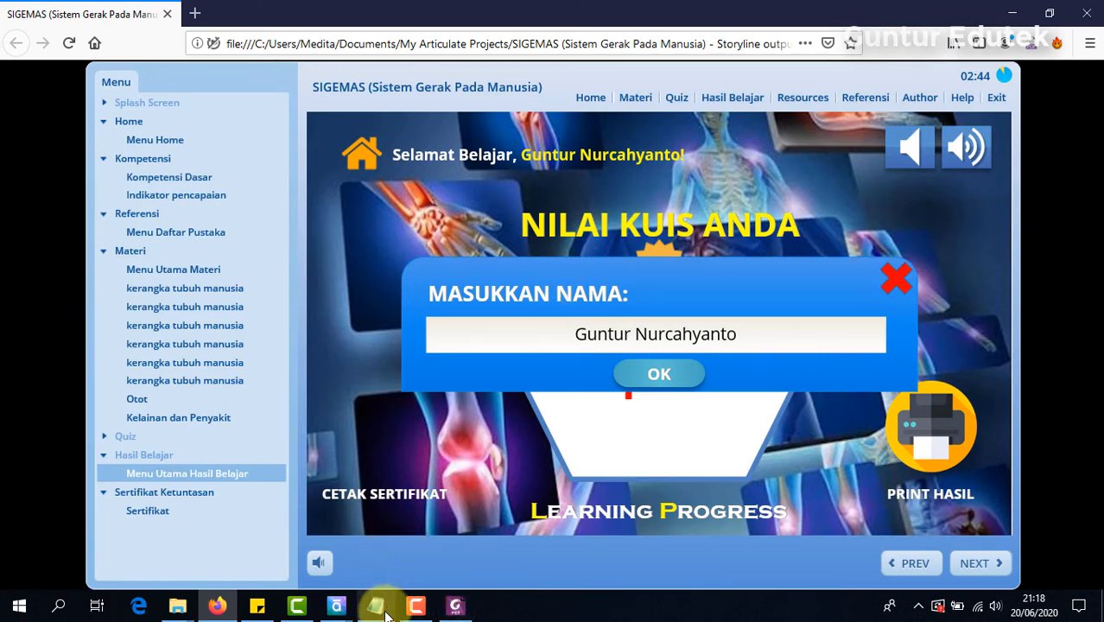
Step: Switch to Articulate Storyline, dismiss the publish confirmation and open slide 2.1 Menu Home
mouse_move(338, 600)
click(408, 491)
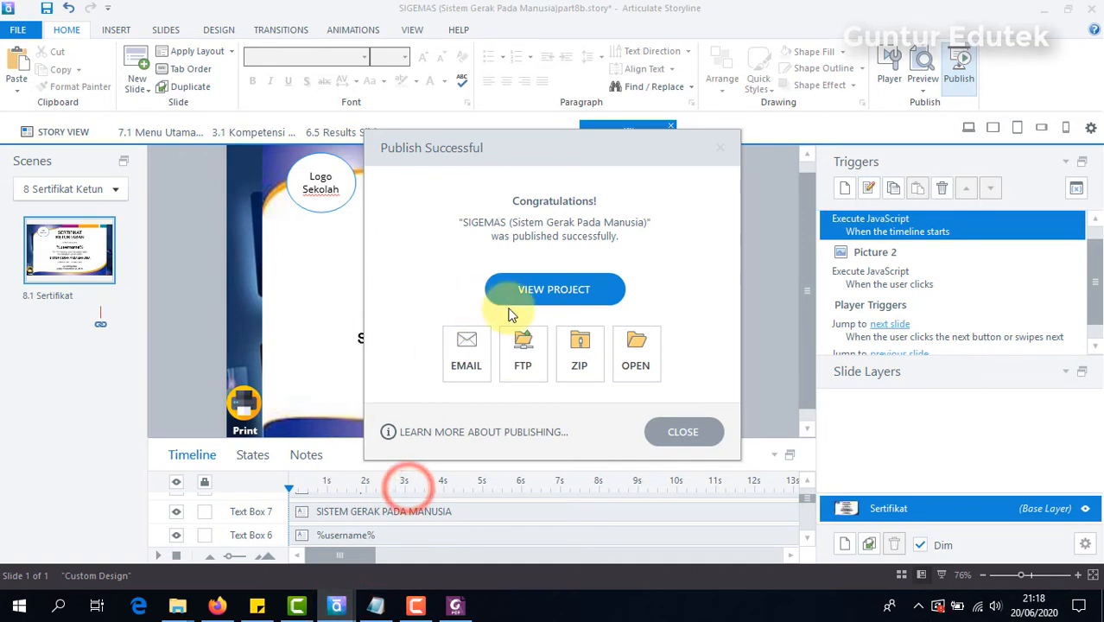
click(688, 434)
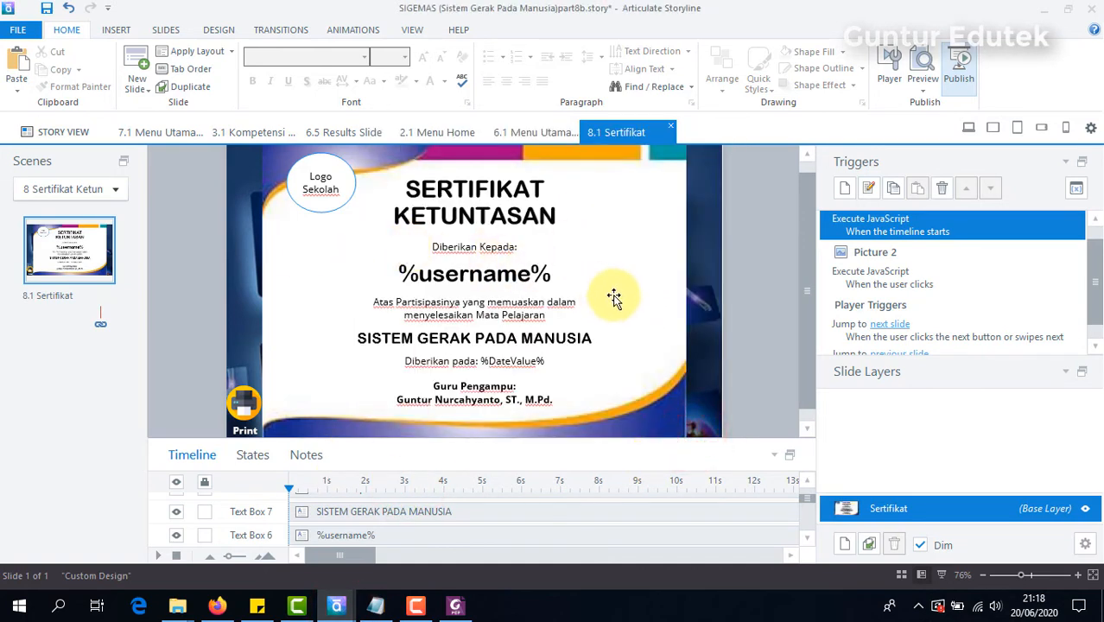
click(527, 132)
click(168, 131)
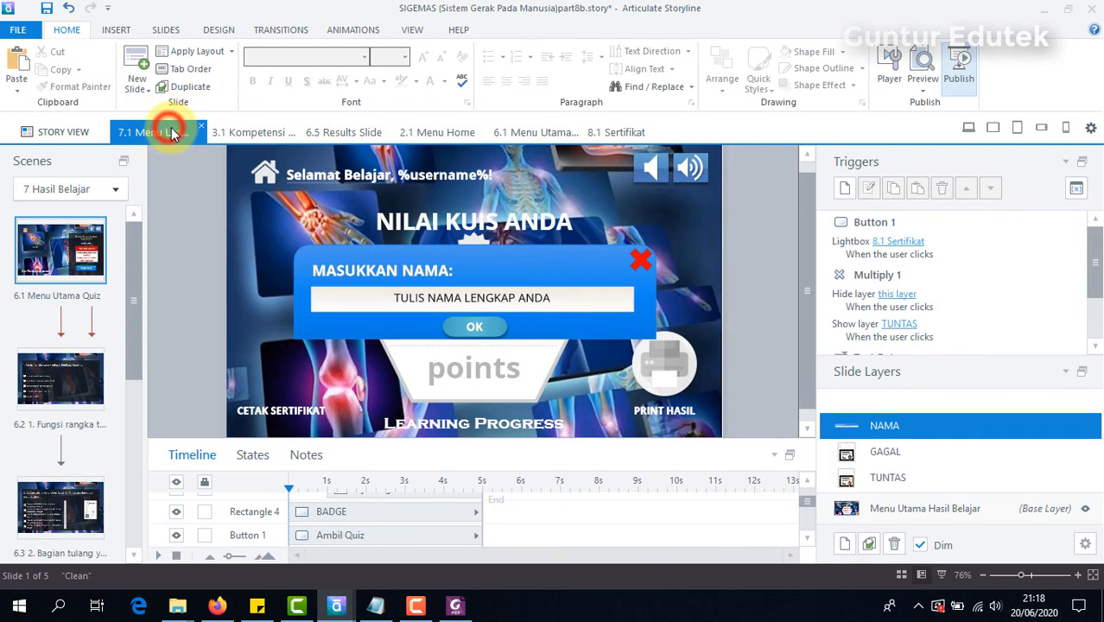
click(54, 134)
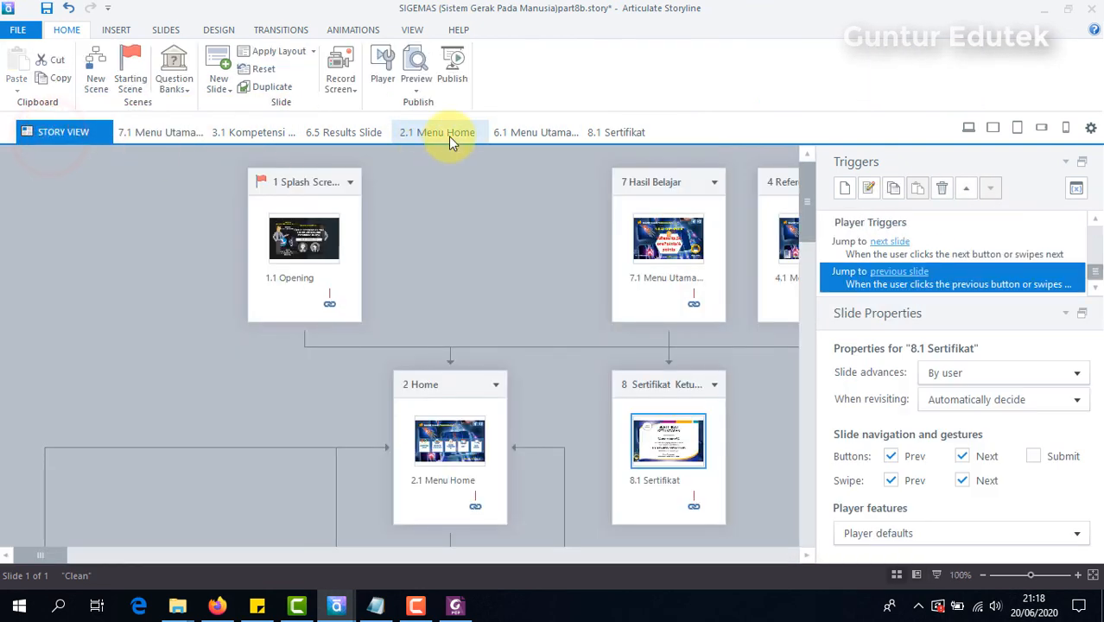
click(449, 134)
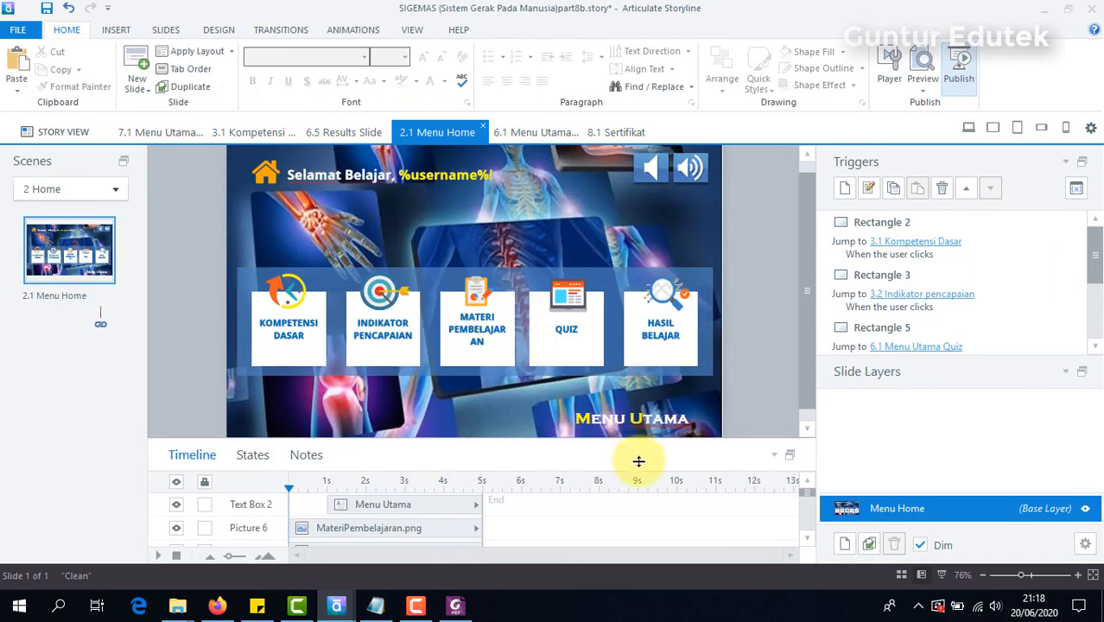
Step: Add a trigger to the HASIL BELAJAR card (Rectangle 6) that jumps to slide 7.1 Menu Utama Hasil Belajar when the user clicks
click(673, 358)
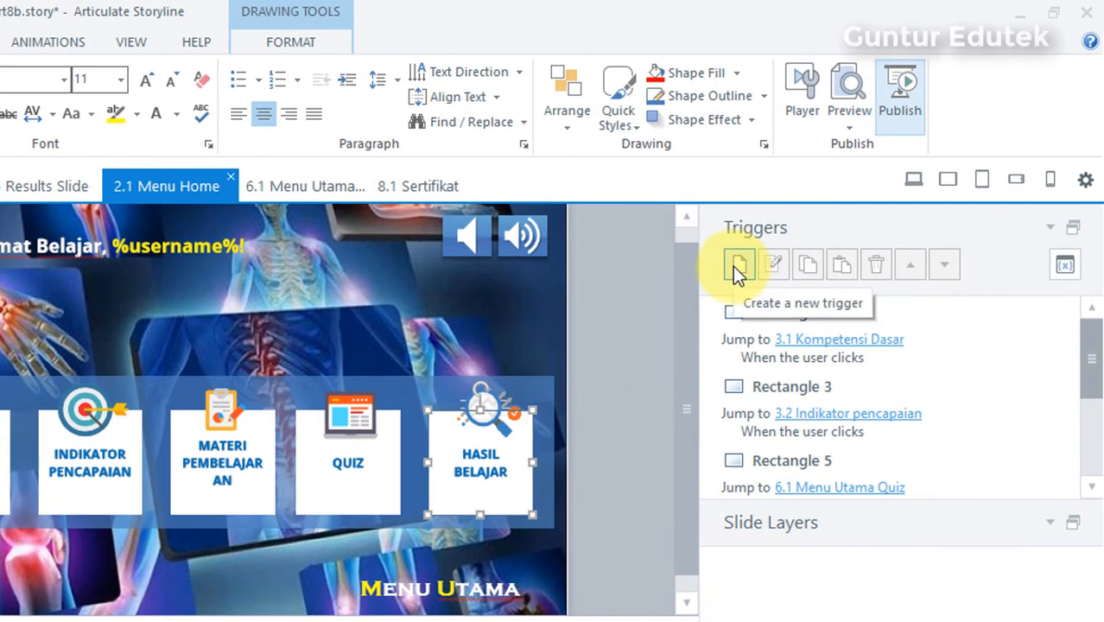
click(732, 266)
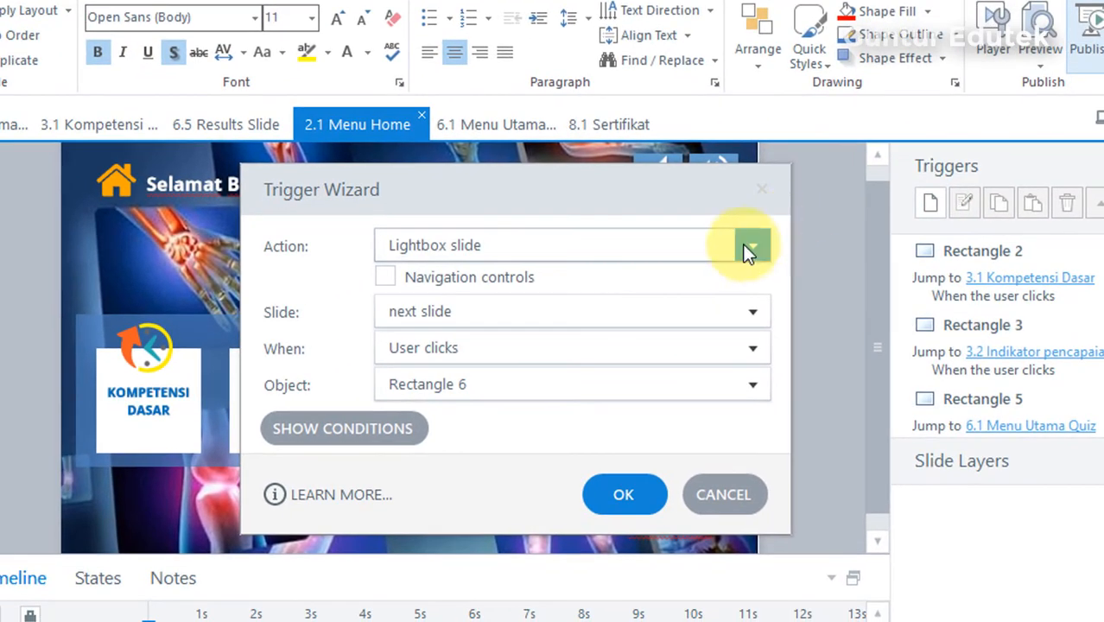
click(755, 247)
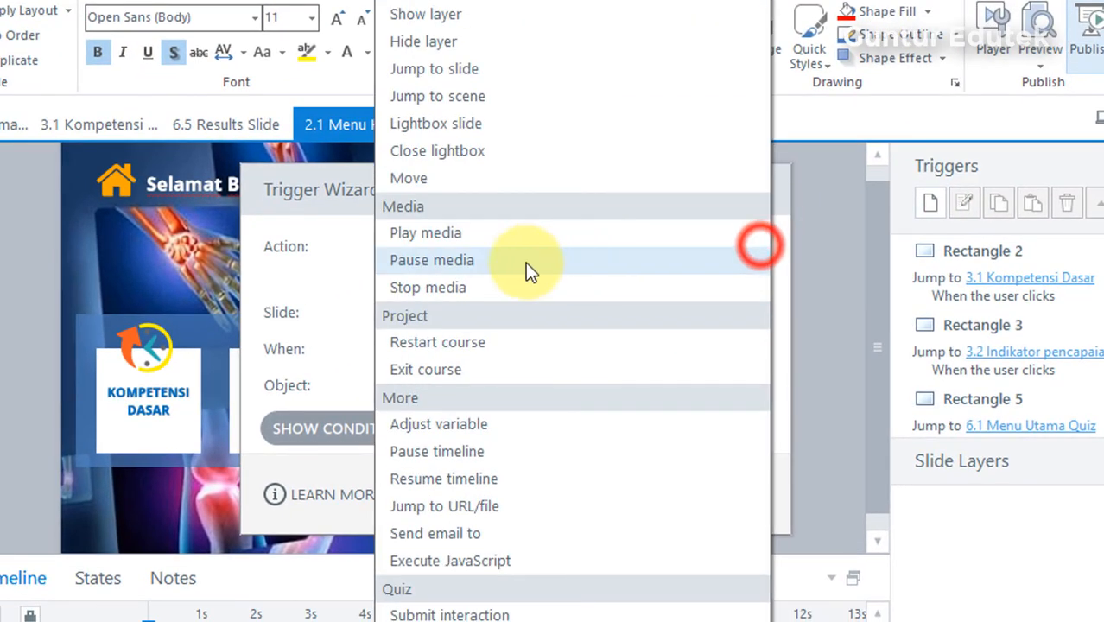
click(505, 74)
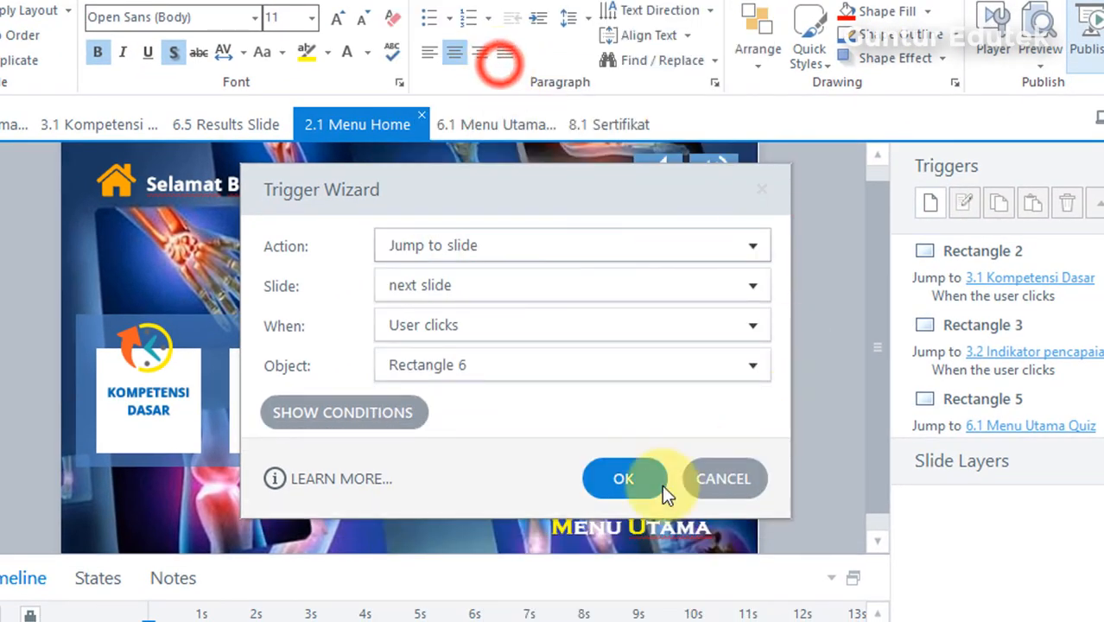
click(749, 287)
scroll(803, 478, down, 5)
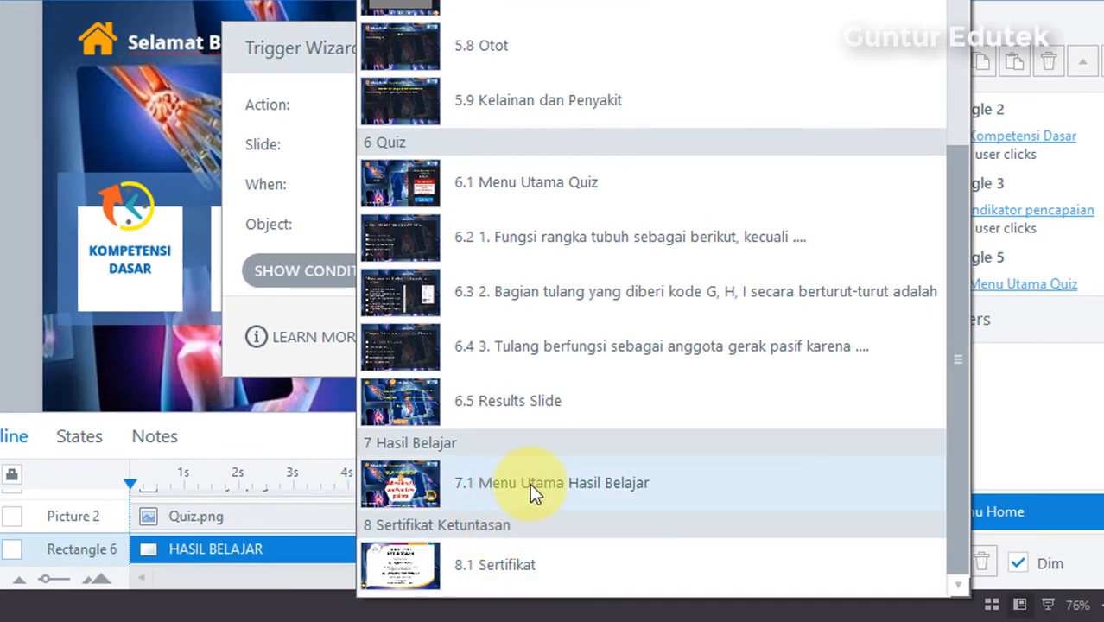
click(529, 489)
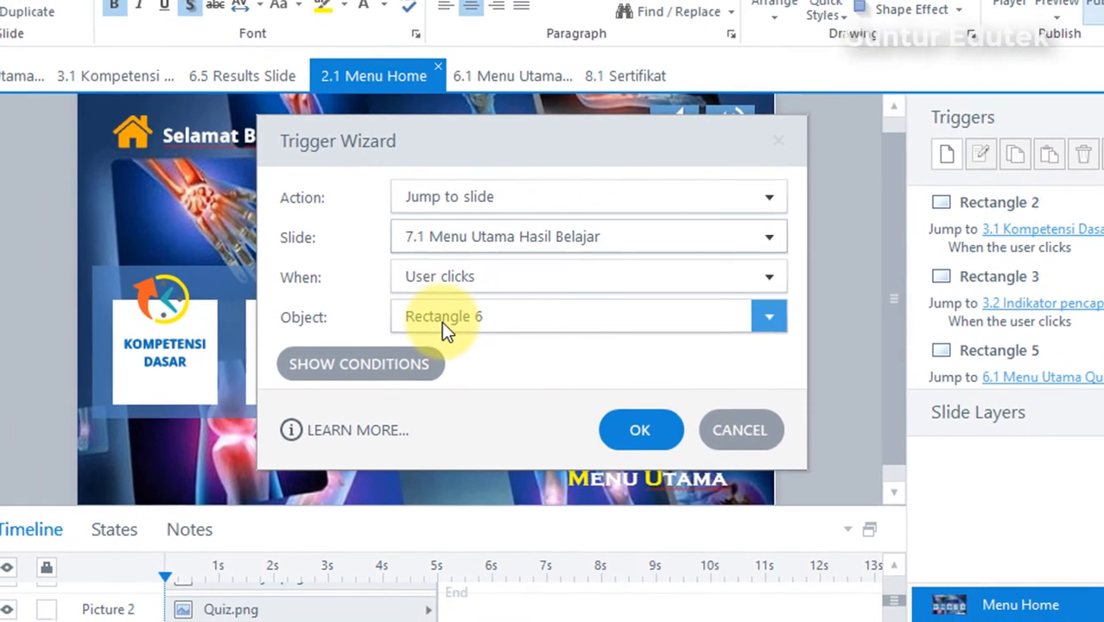
drag(637, 160, 342, 92)
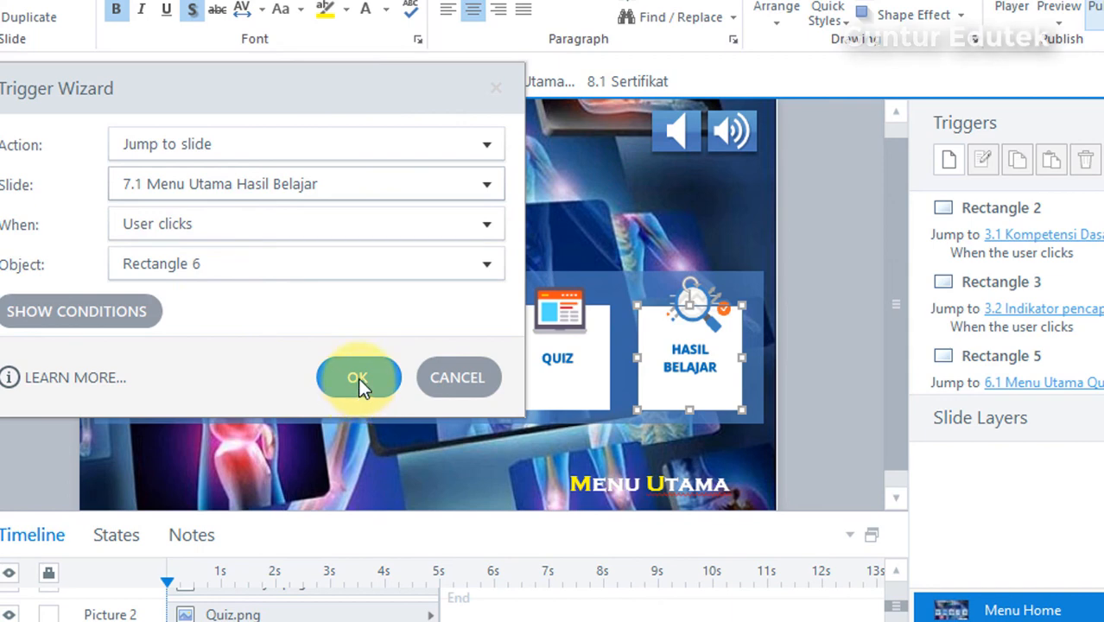
click(377, 266)
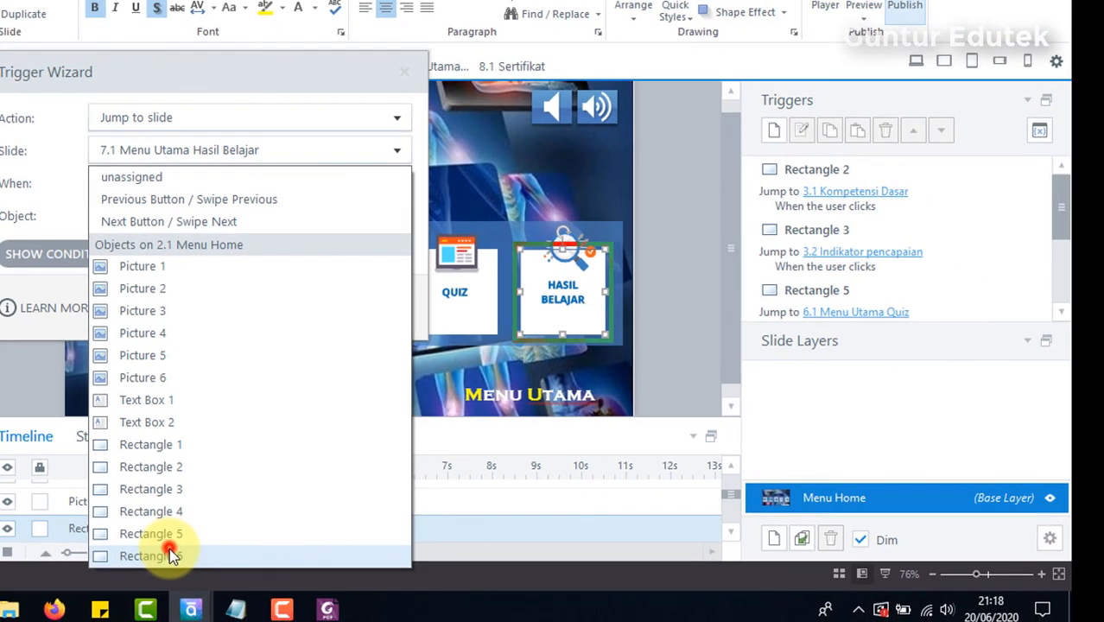
click(170, 556)
click(292, 306)
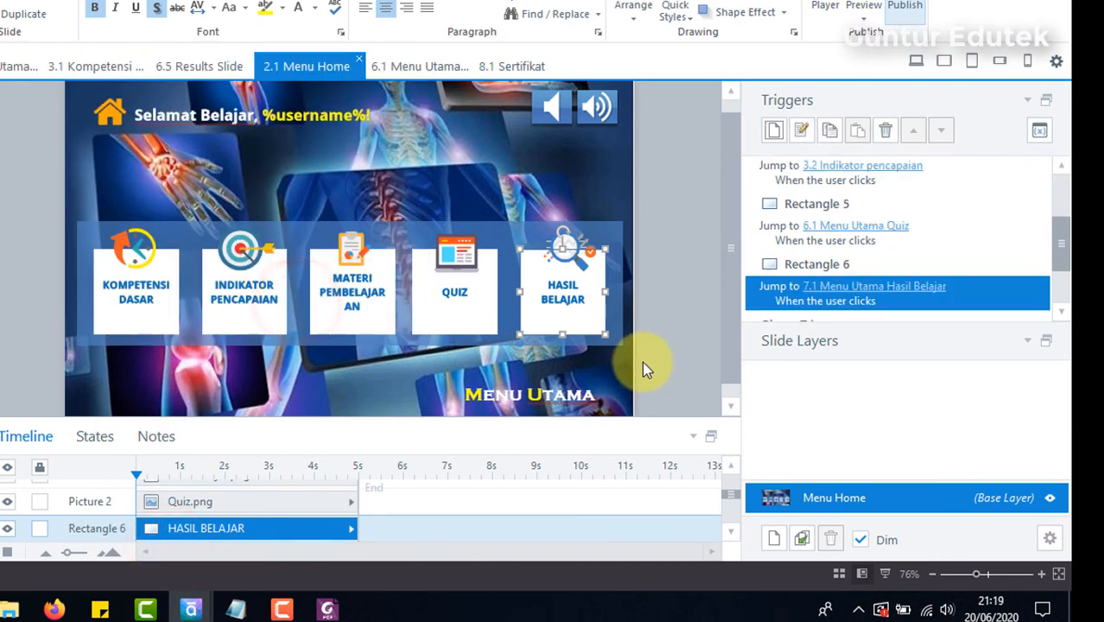
click(670, 268)
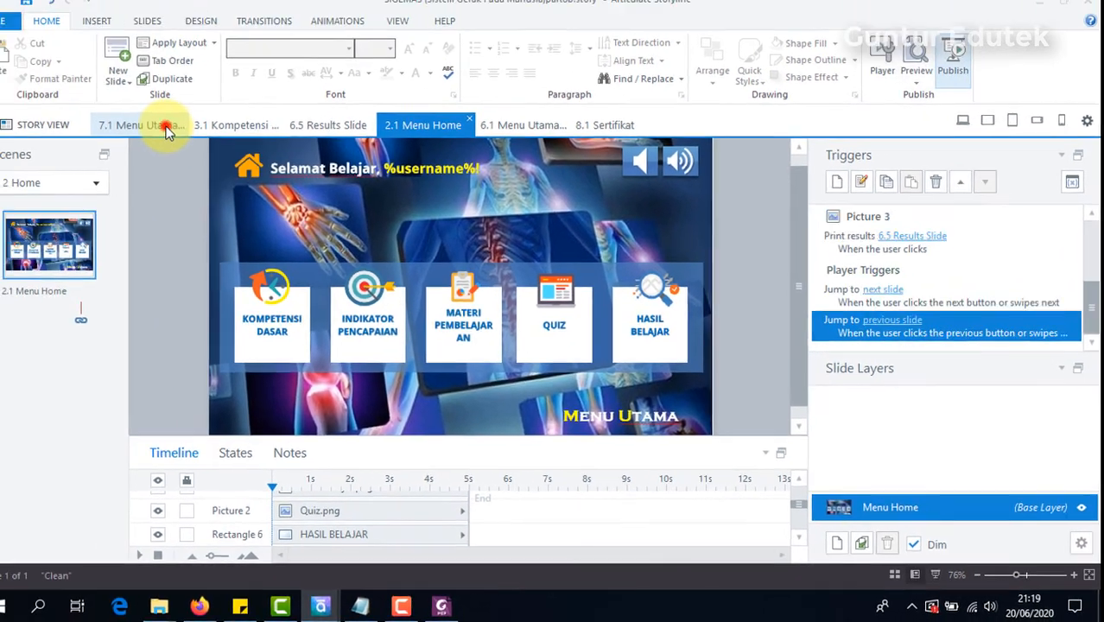
Step: Return to slide 7.1 Menu Utama Hasil Belajar
click(14, 65)
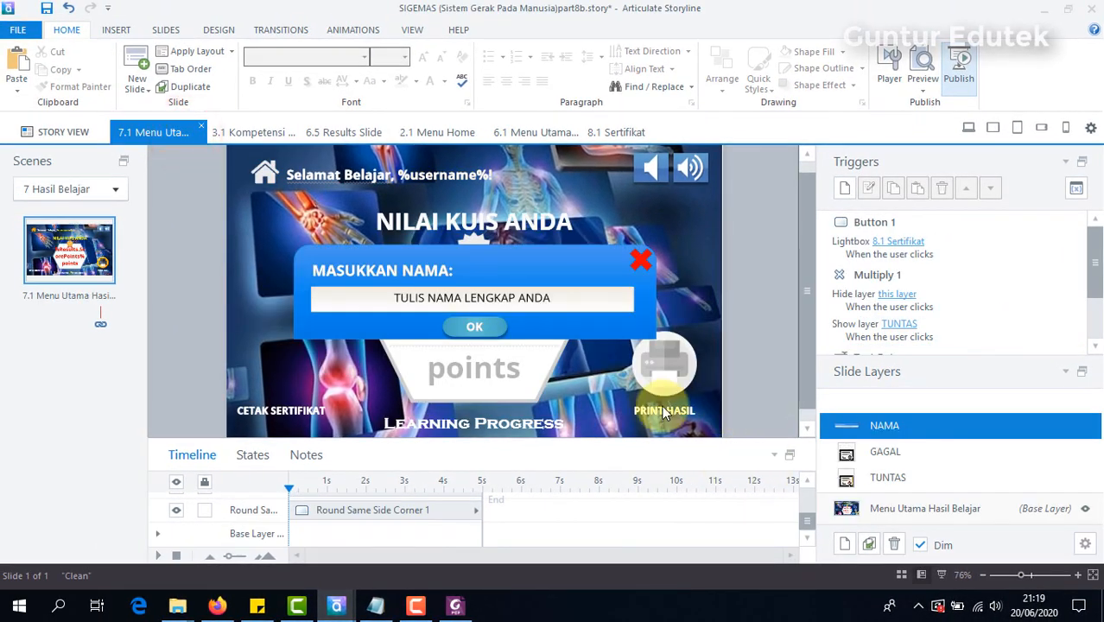